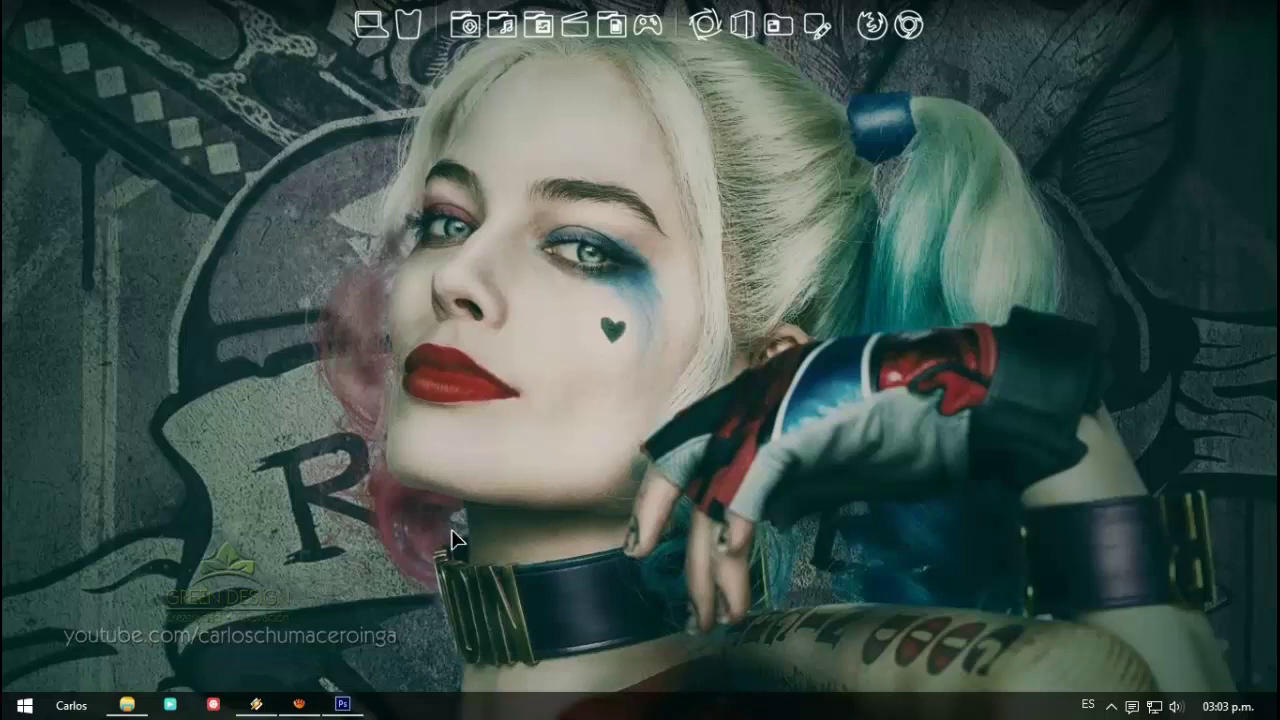
Bring the finished Cyberpunk Neon poster forward, zoom in to inspect it, then fit it to the window
click(342, 704)
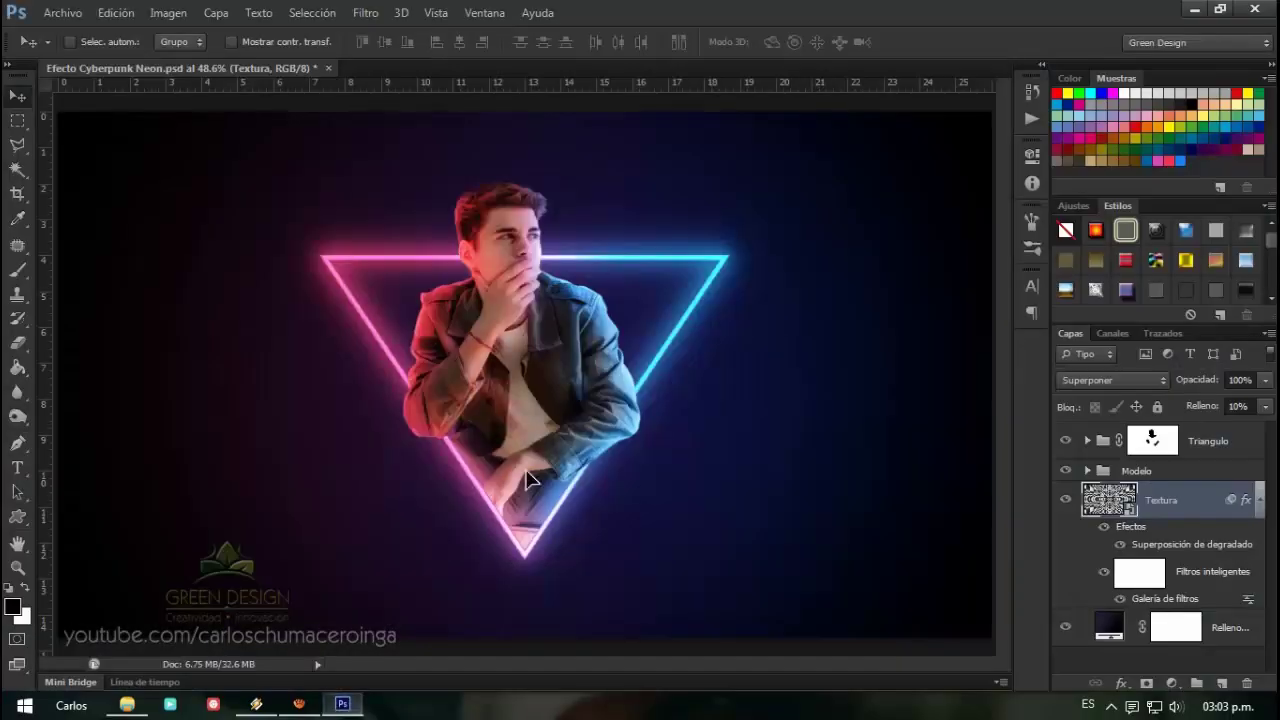
scroll(504, 209, up, 1)
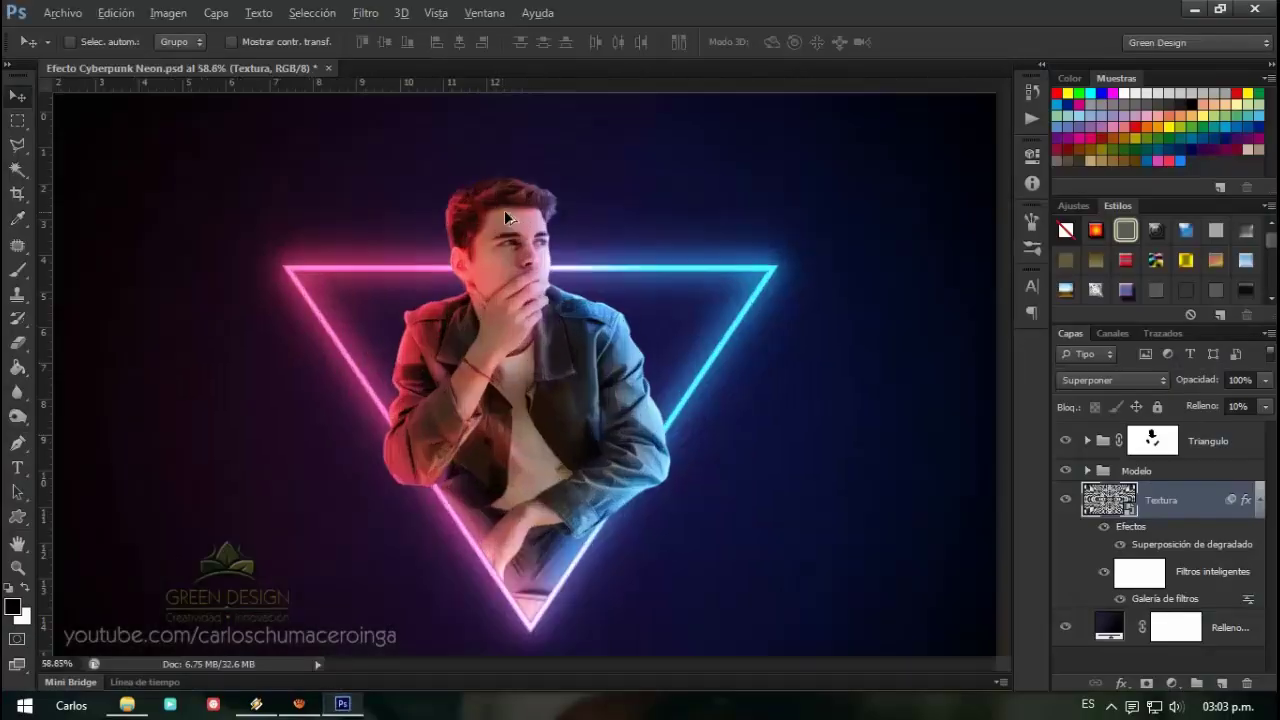
scroll(505, 218, up, 2)
scroll(557, 305, up, 2)
scroll(560, 305, down, 3)
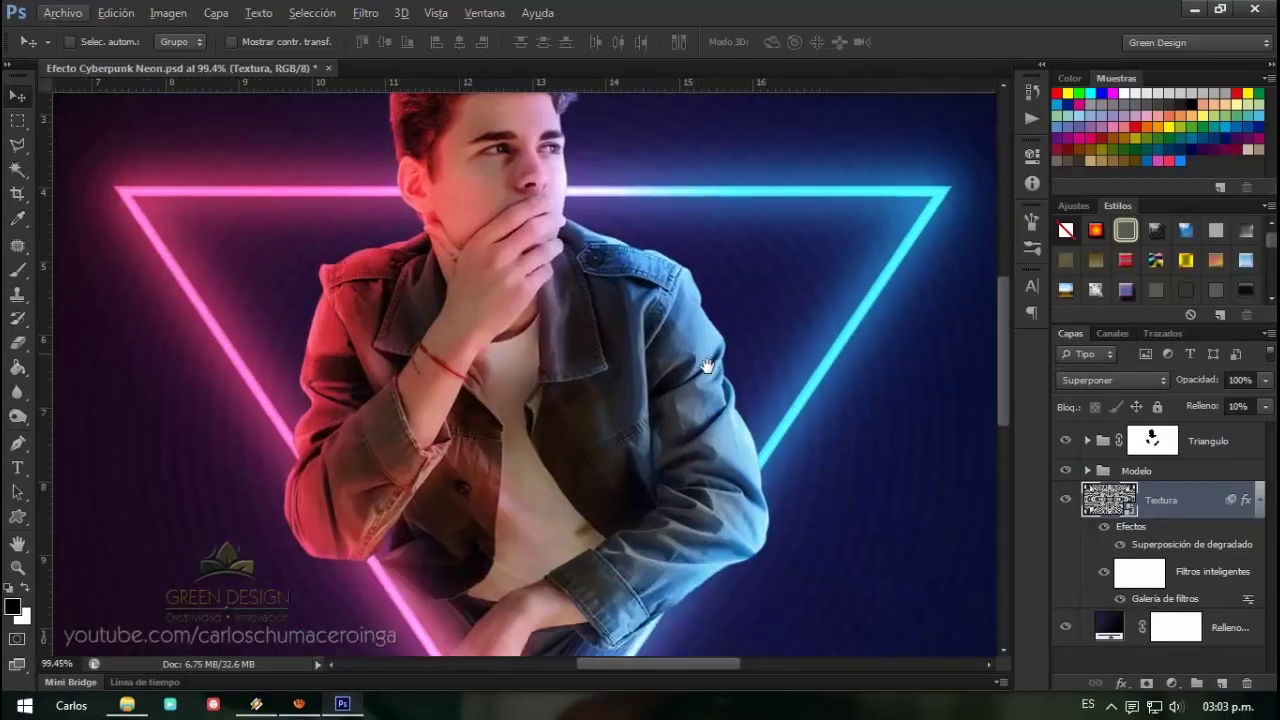
scroll(640, 305, down, 3)
scroll(705, 303, down, 3)
key(ctrl+0)
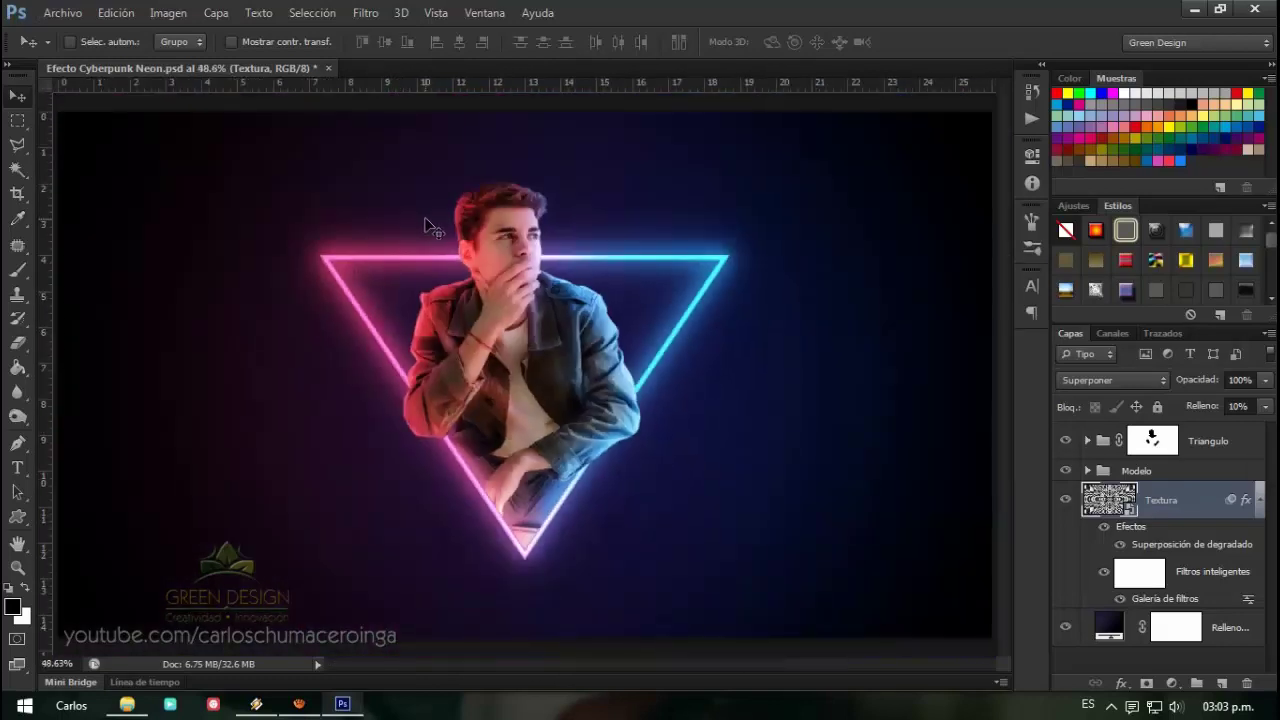
click(64, 13)
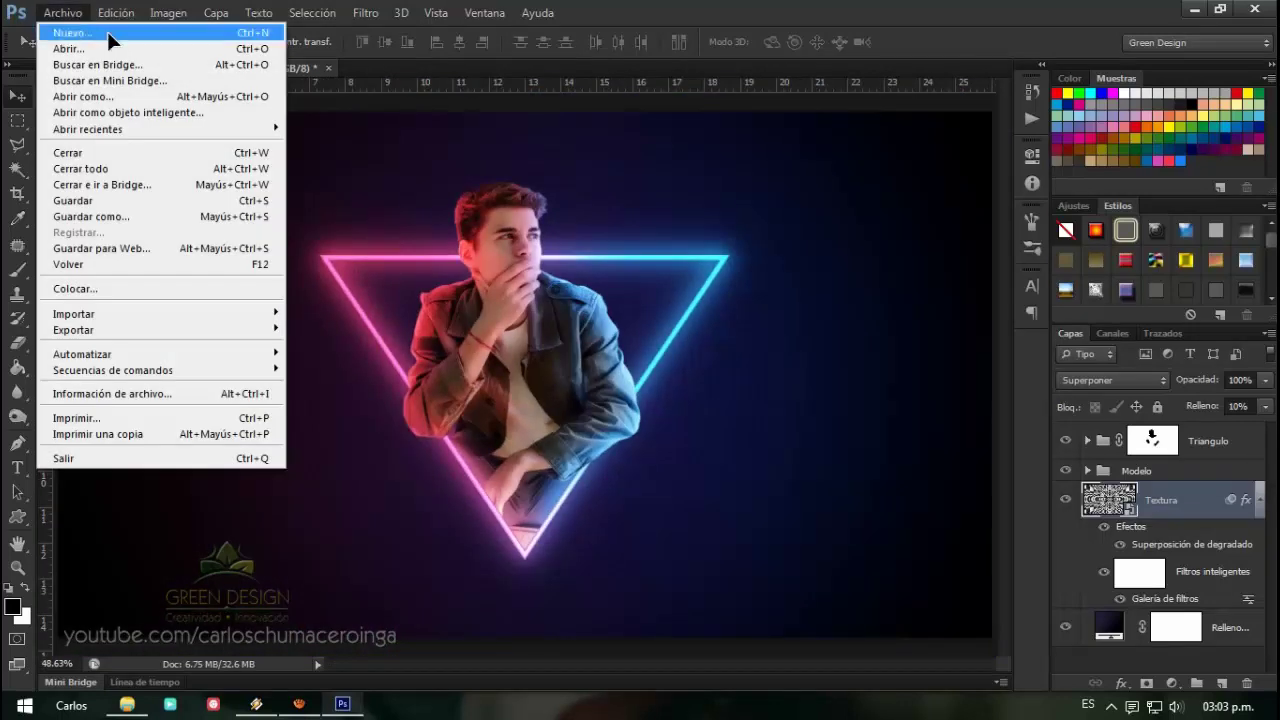
Create a new 2048 × 1152 px, 200 ppi document named 'Efecto Cyberpunk Neon'
click(107, 31)
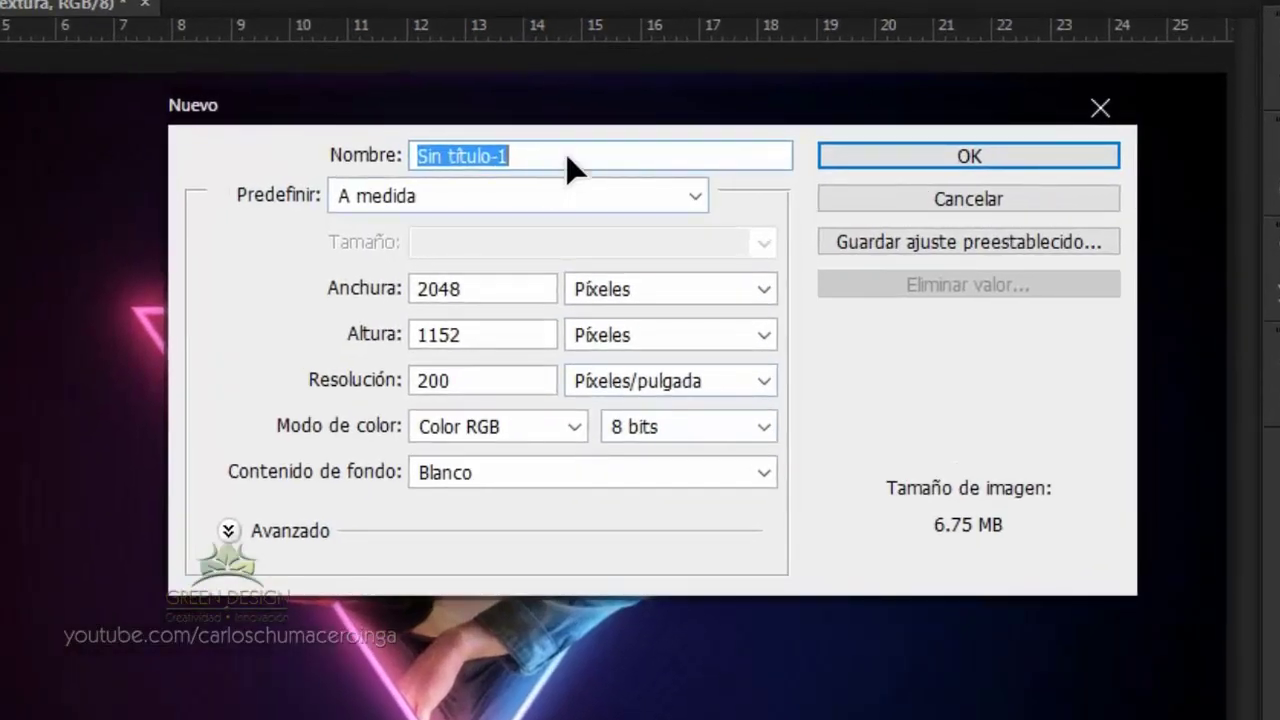
text(Efecto Cy)
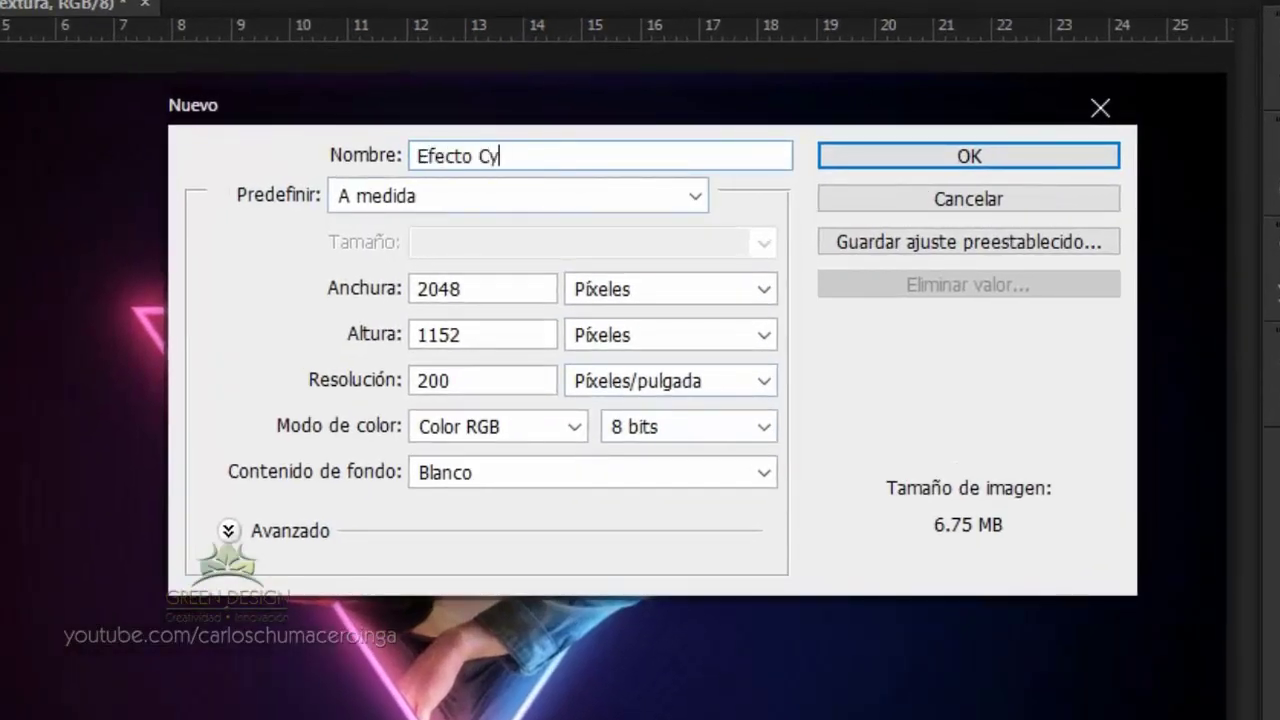
text(berpunk Neon)
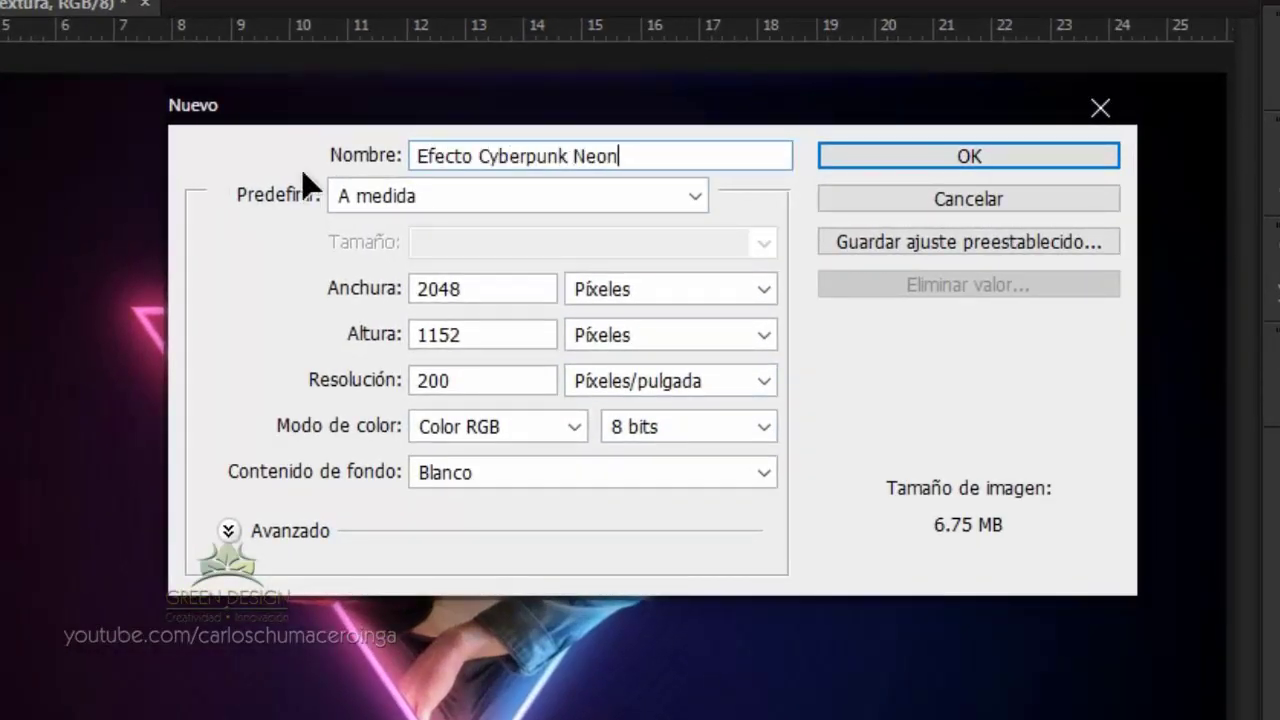
click(519, 290)
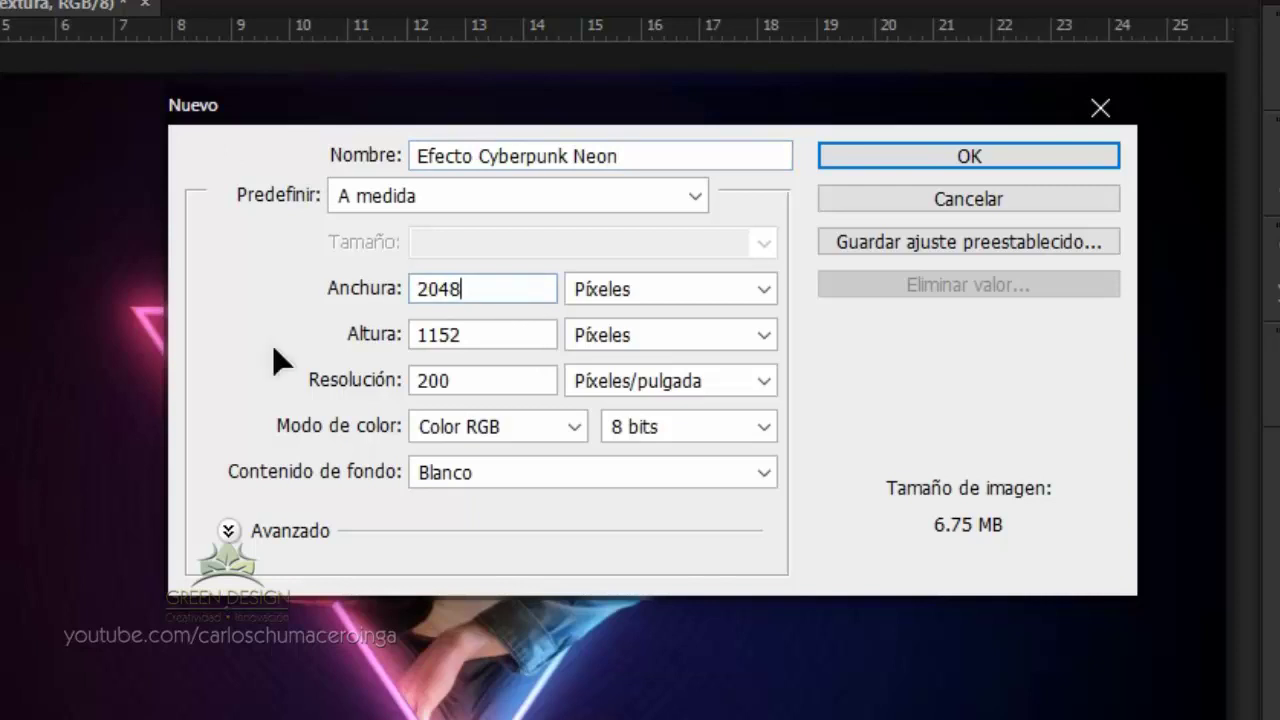
click(491, 334)
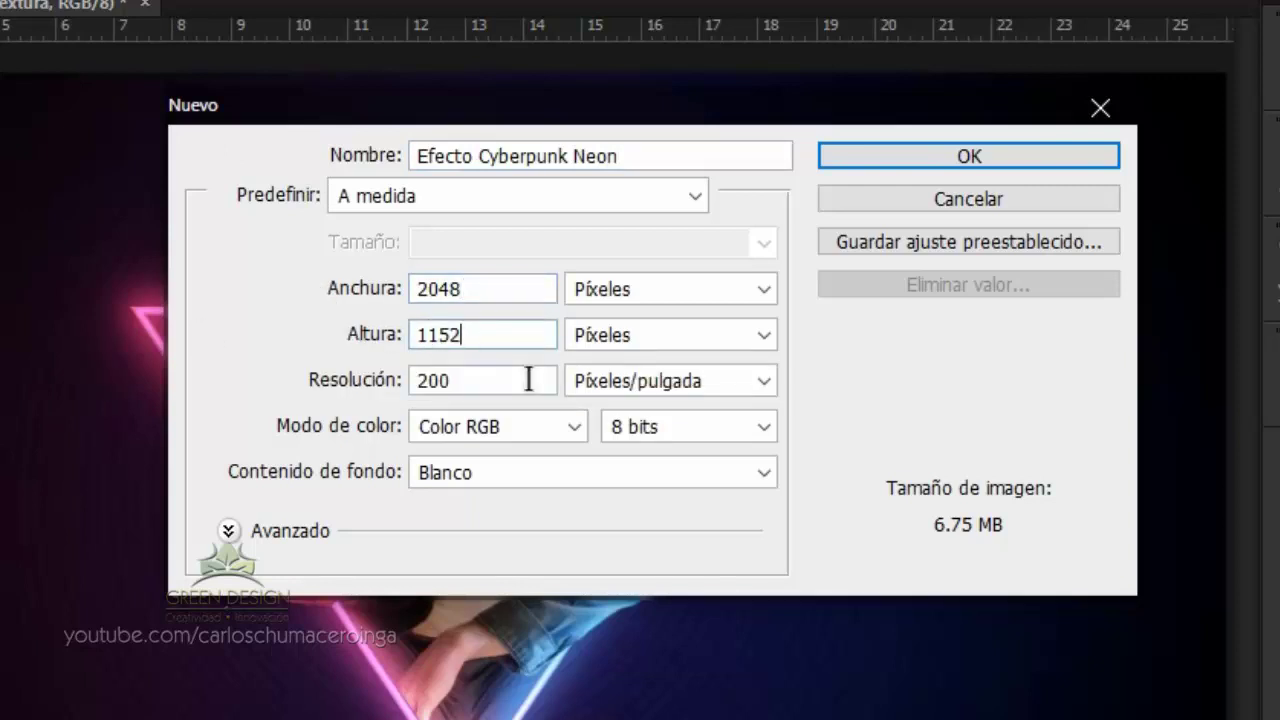
click(493, 377)
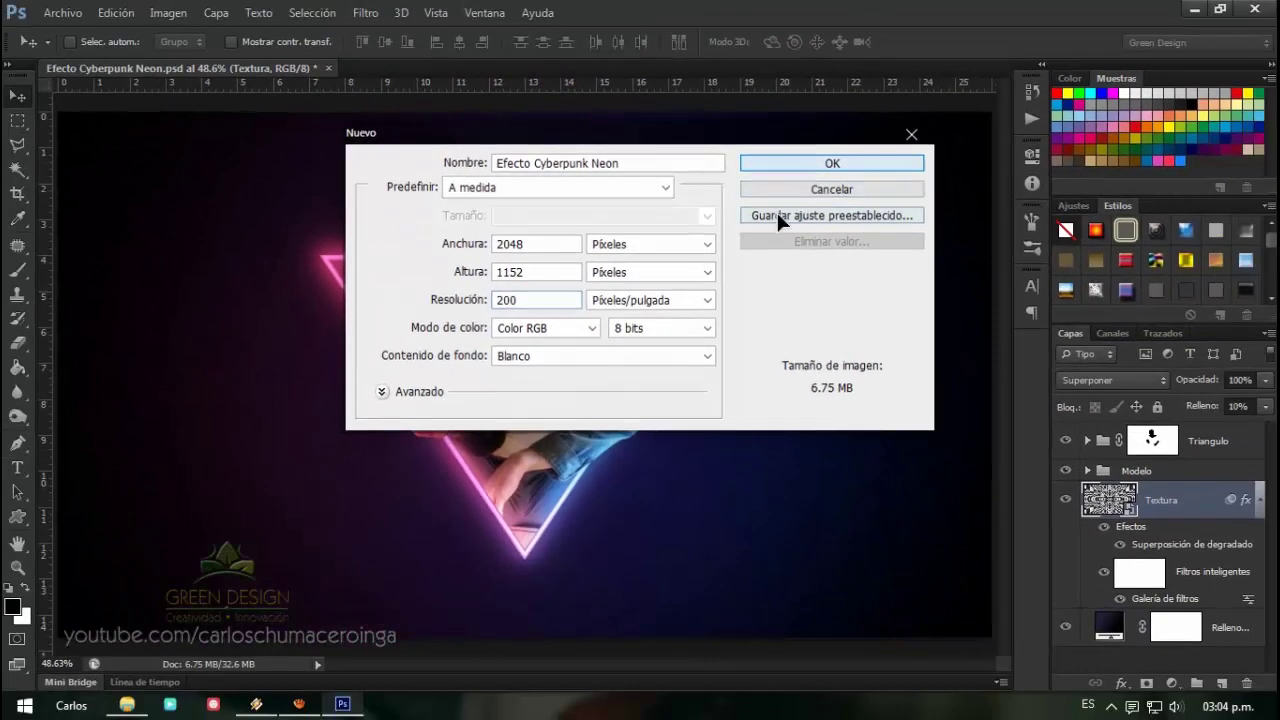
key(Return)
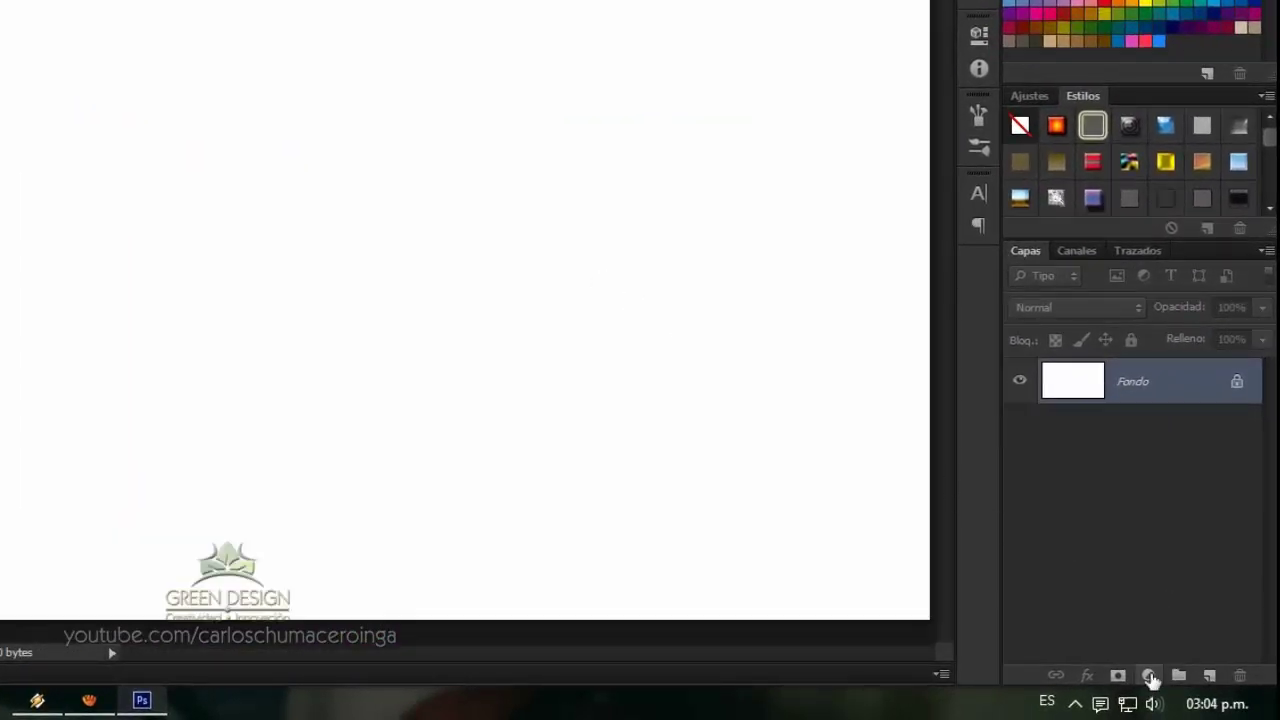
Add a gradient fill layer using the Fondo preset loaded from the Degradados gradient file
click(1149, 676)
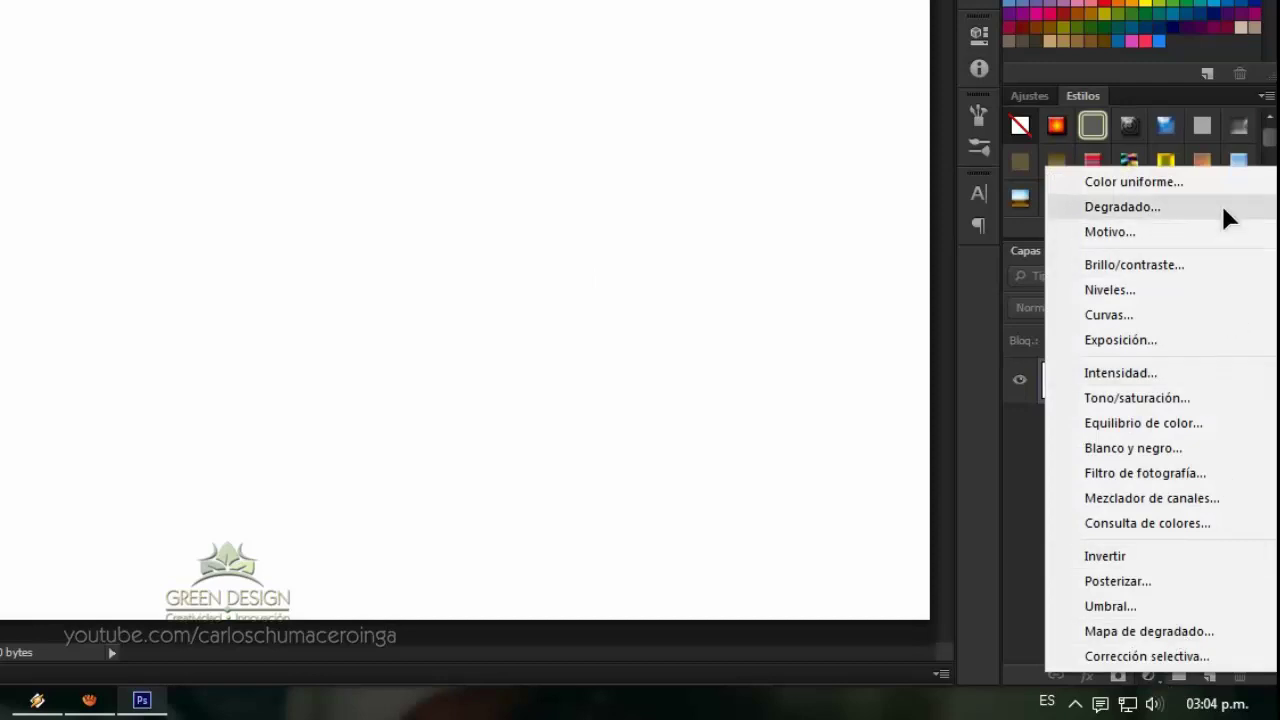
click(1224, 212)
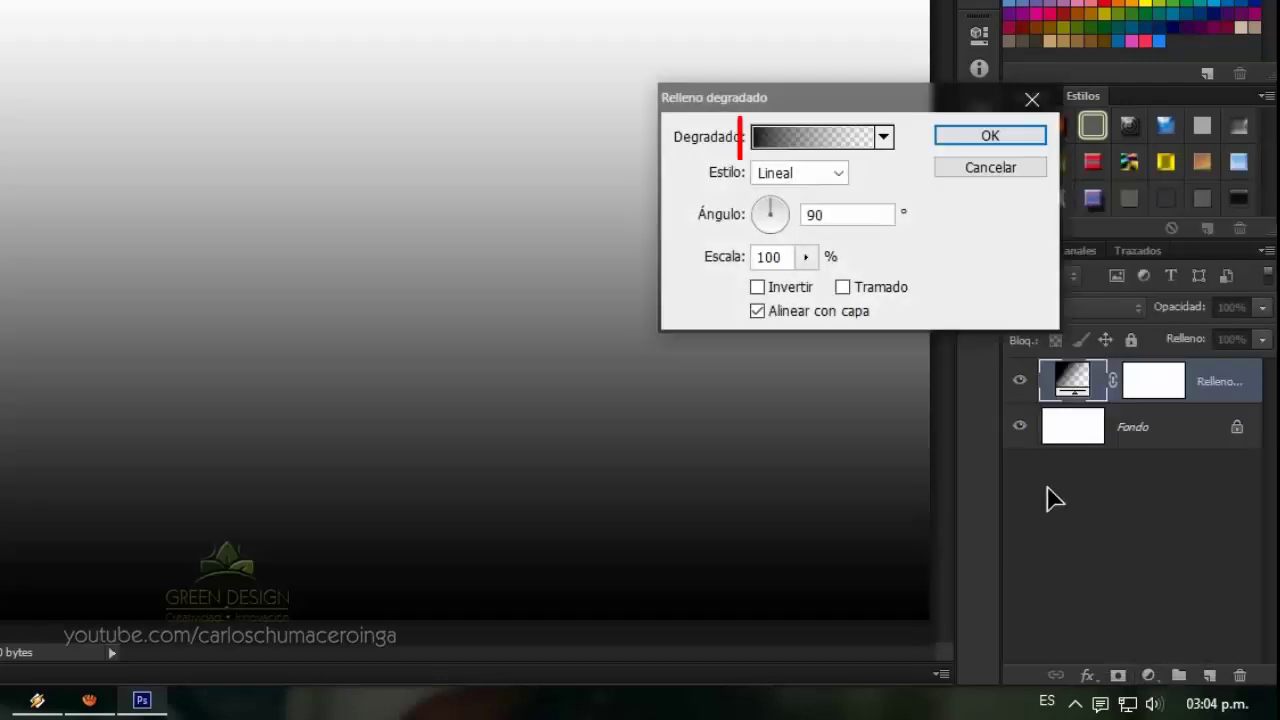
click(848, 148)
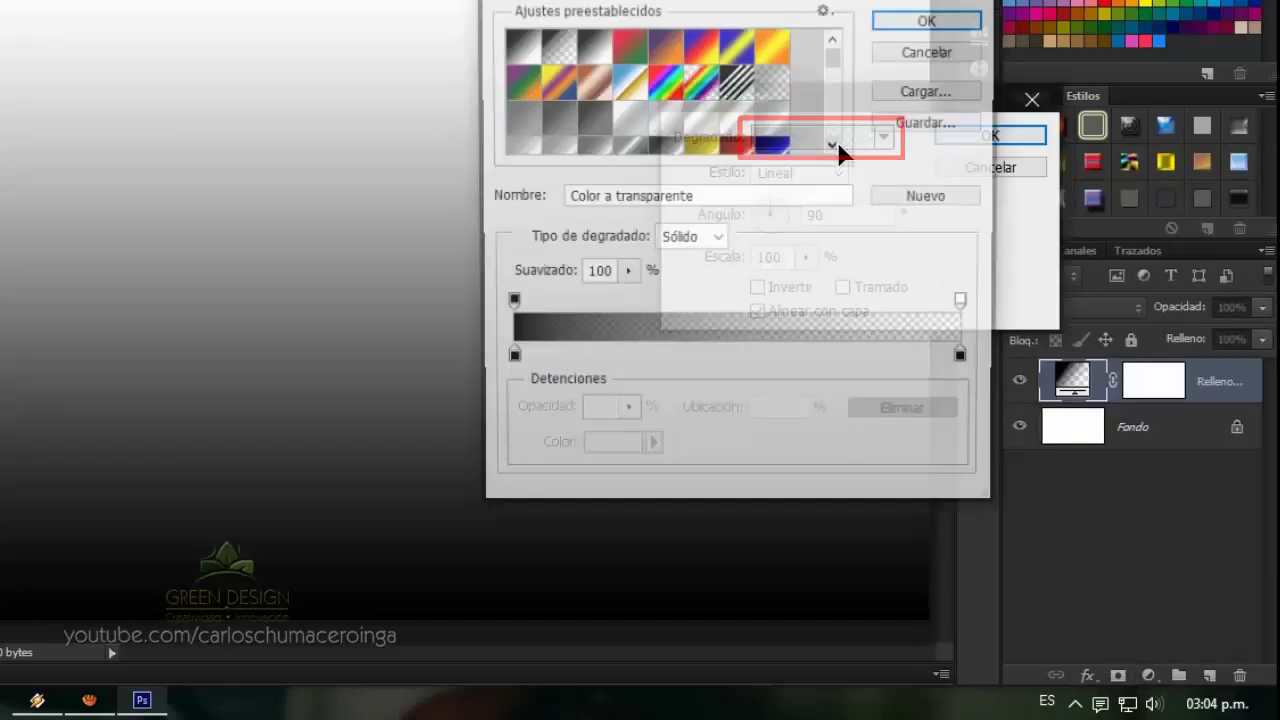
click(935, 90)
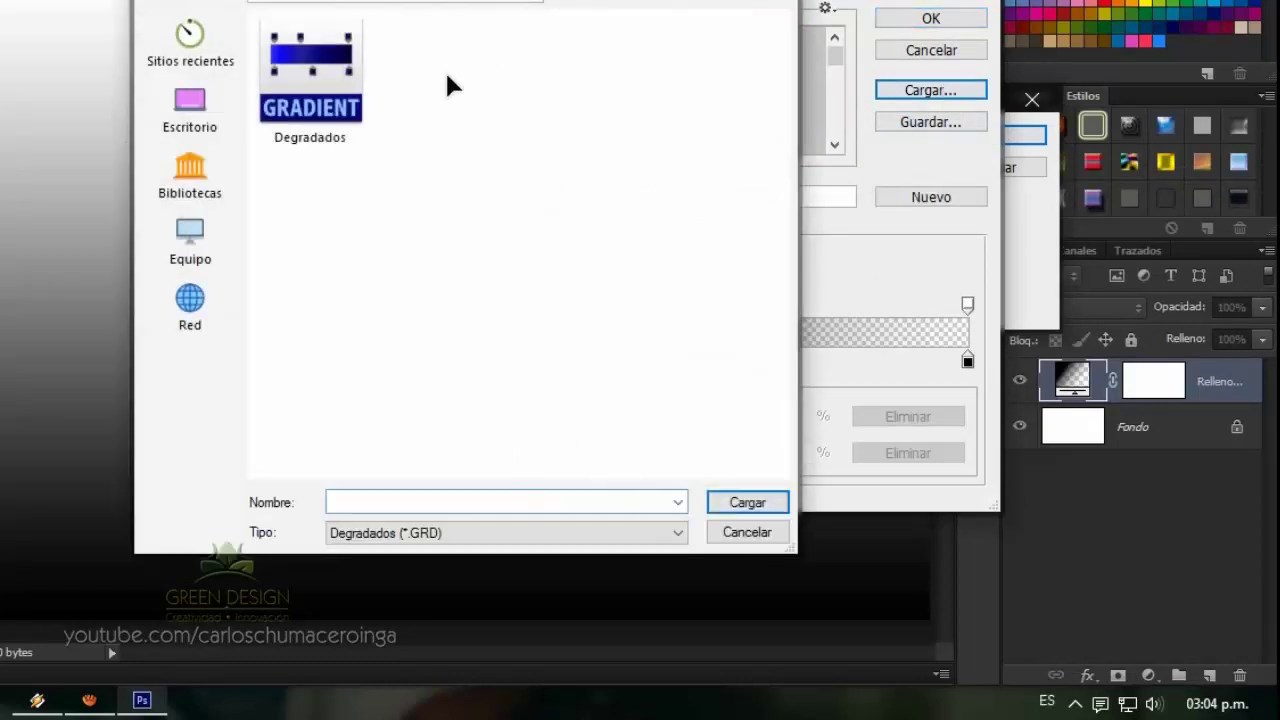
click(320, 80)
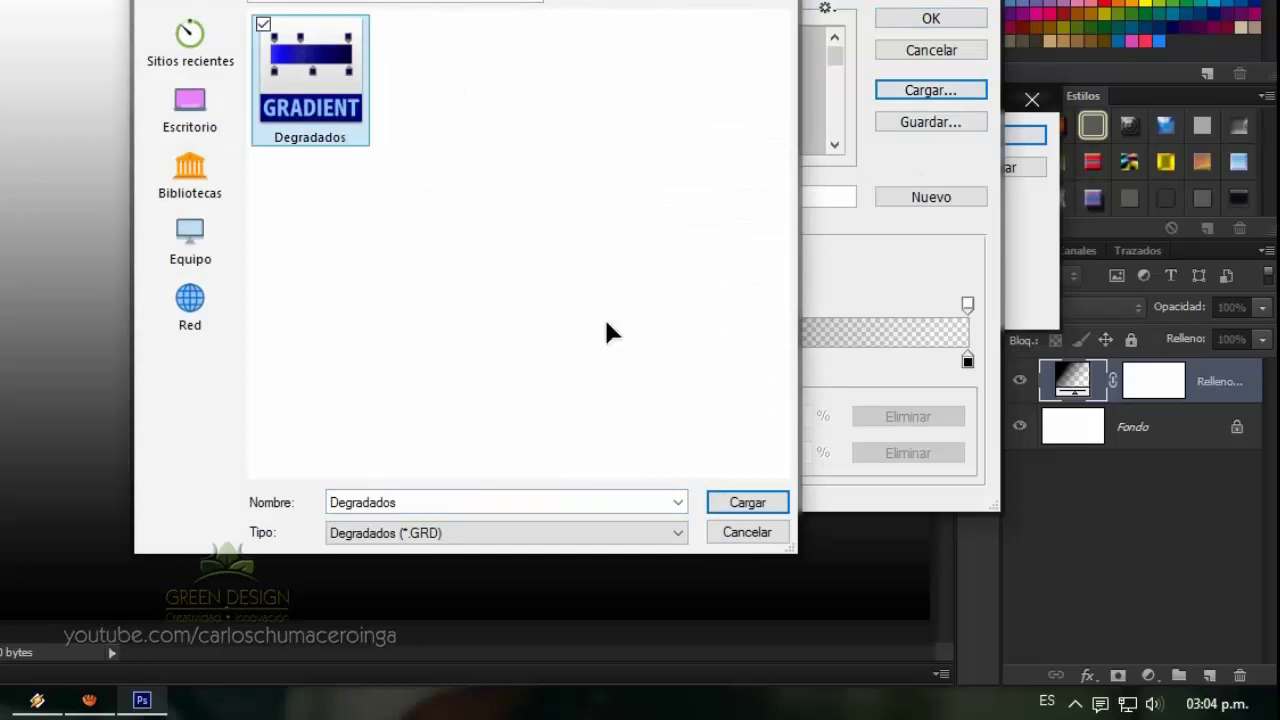
click(758, 502)
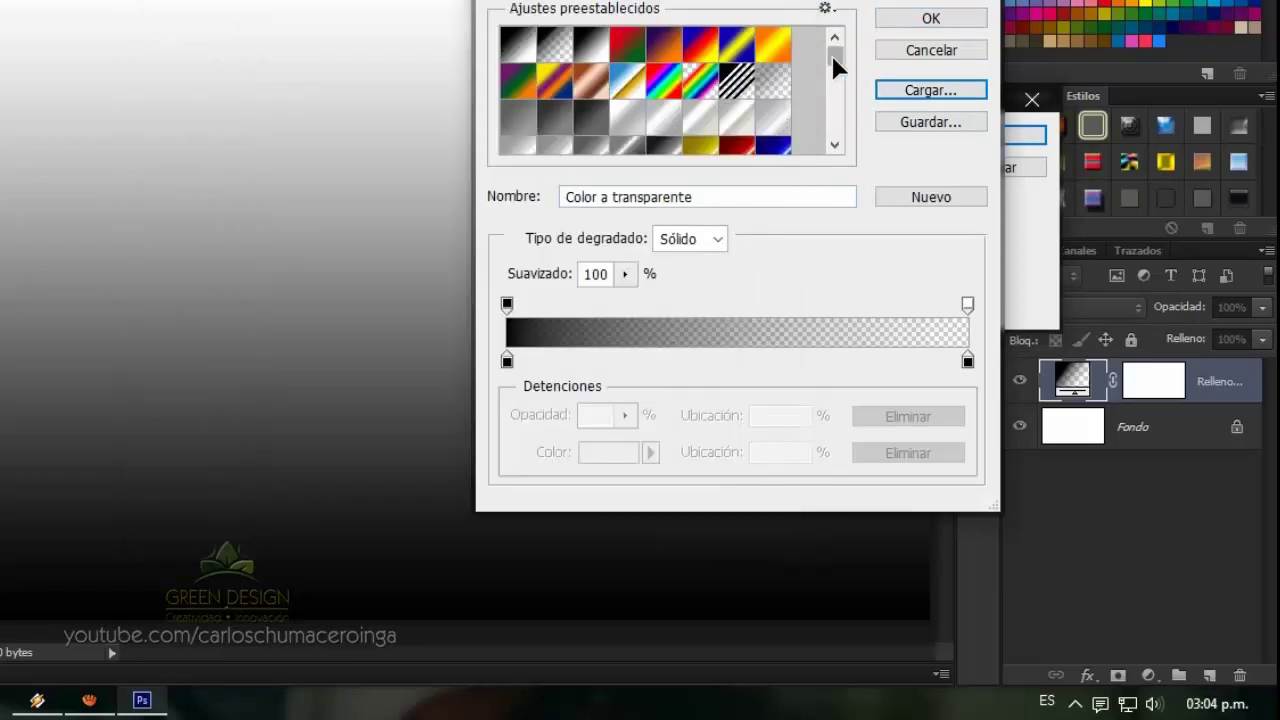
drag(836, 68, 836, 128)
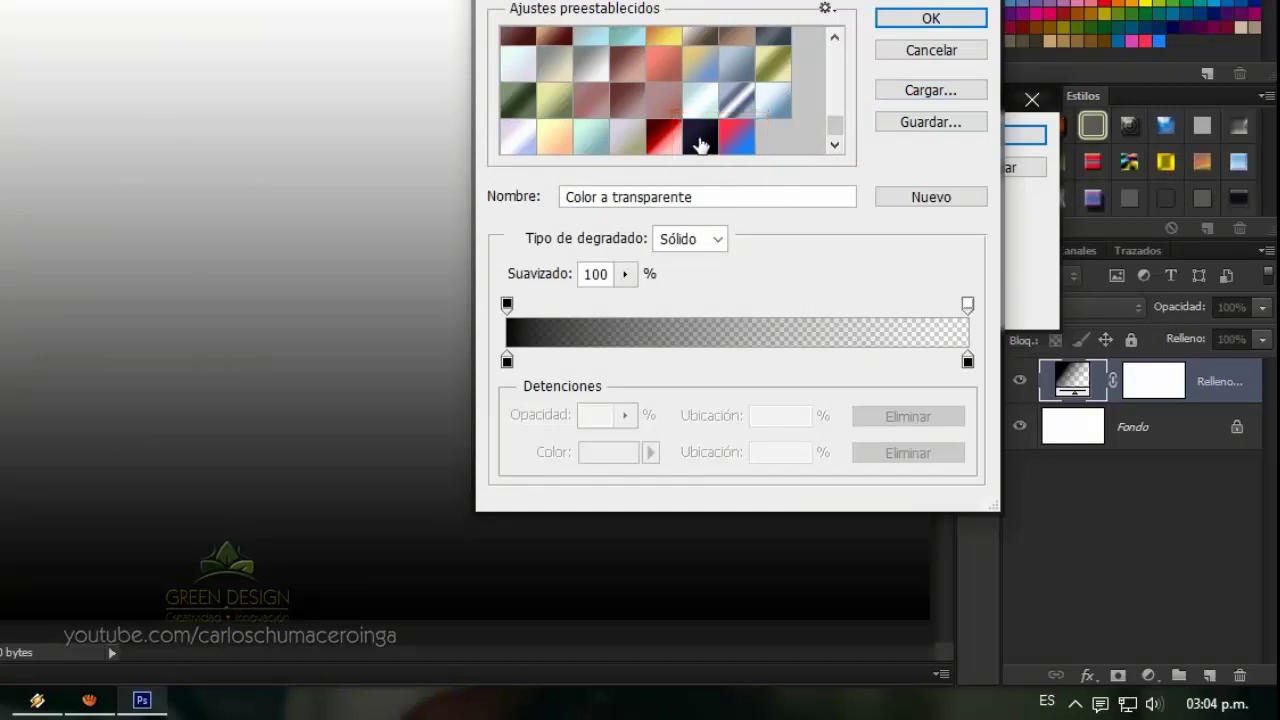
click(700, 146)
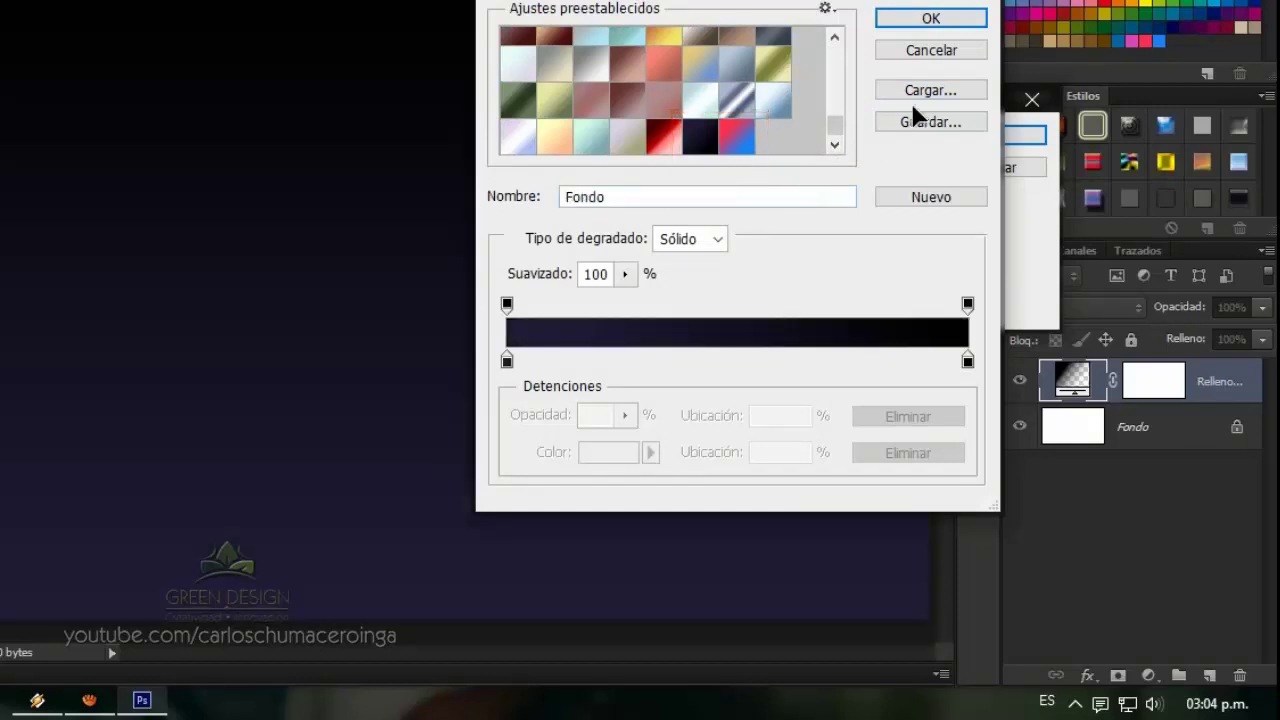
click(905, 22)
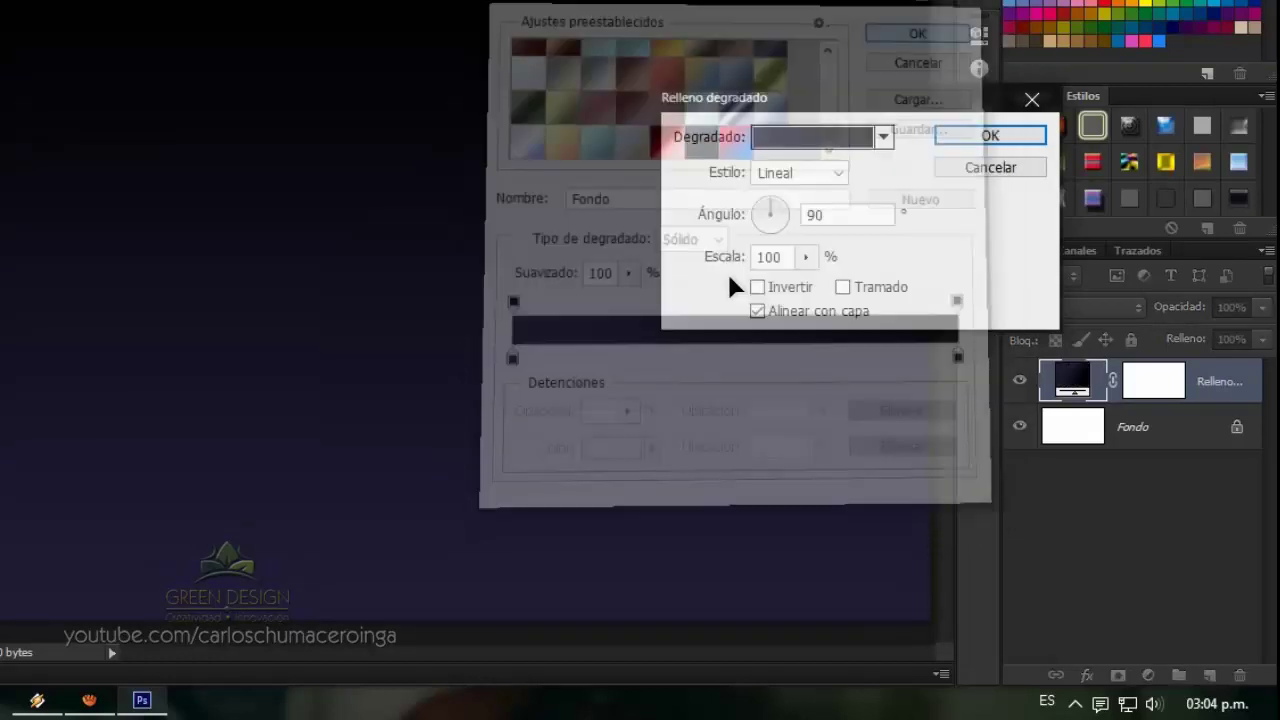
Make the gradient fill radial at a 28° angle and confirm it
click(837, 171)
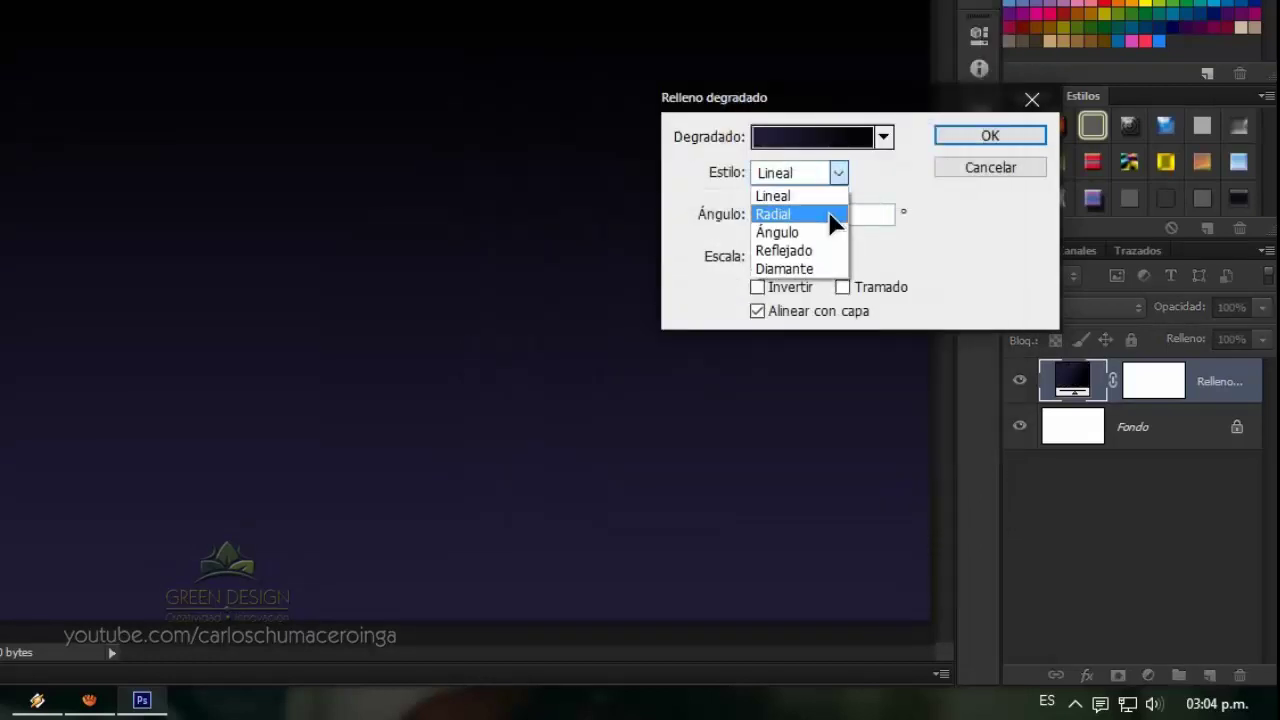
click(830, 215)
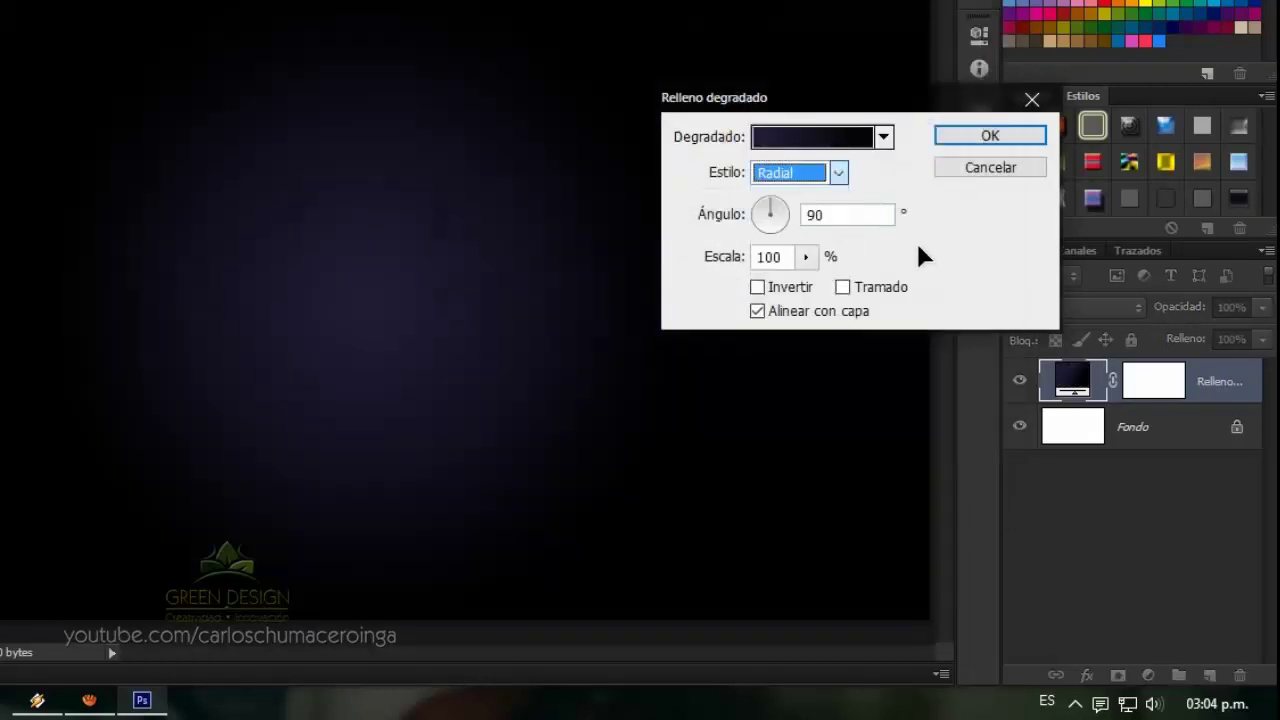
double_click(855, 212)
text(28)
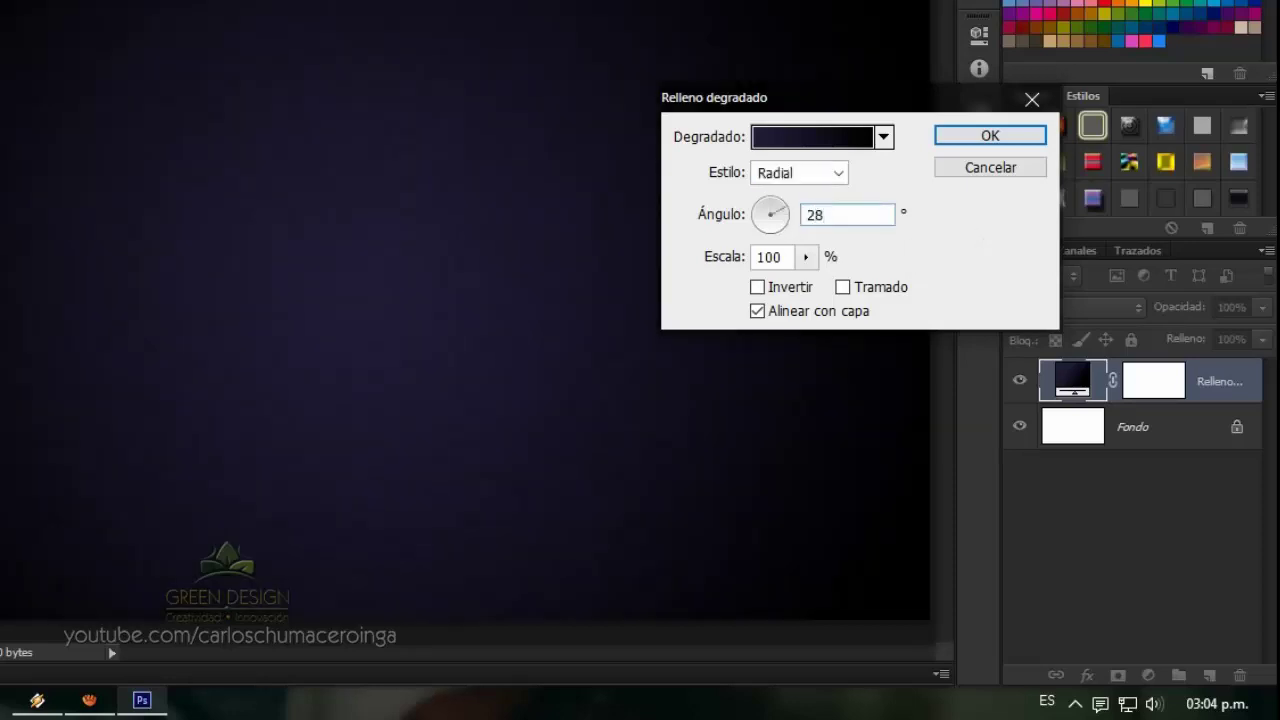
click(986, 135)
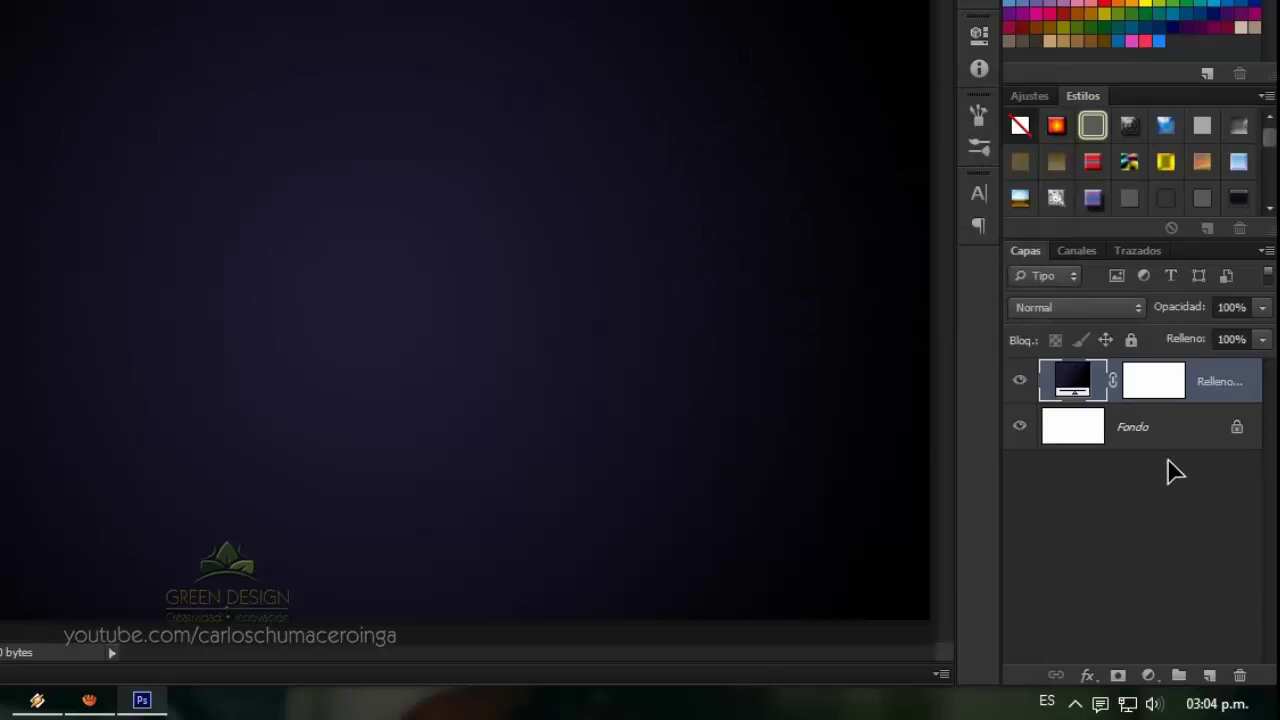
Delete the white Fondo background layer and add a new empty layer named Textura
mouse_move(1154, 432)
mouse_down()
mouse_move(1191, 482)
mouse_move(1240, 675)
mouse_up()
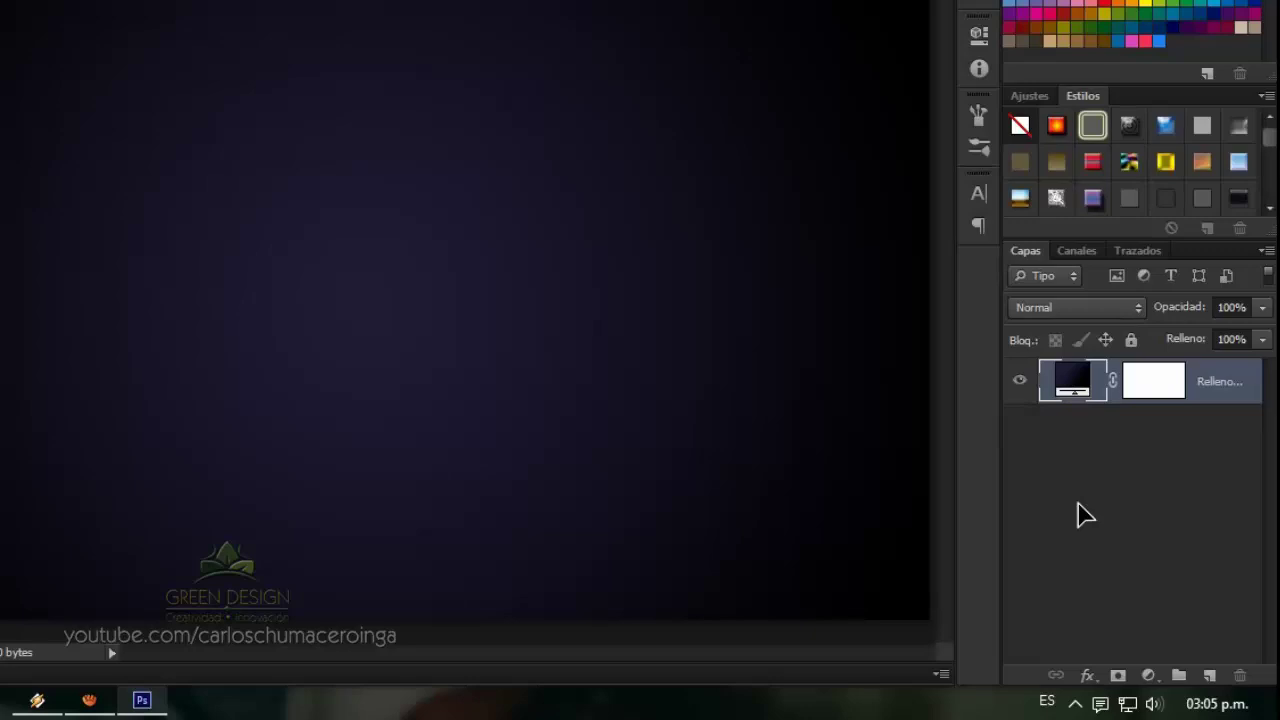
click(1209, 675)
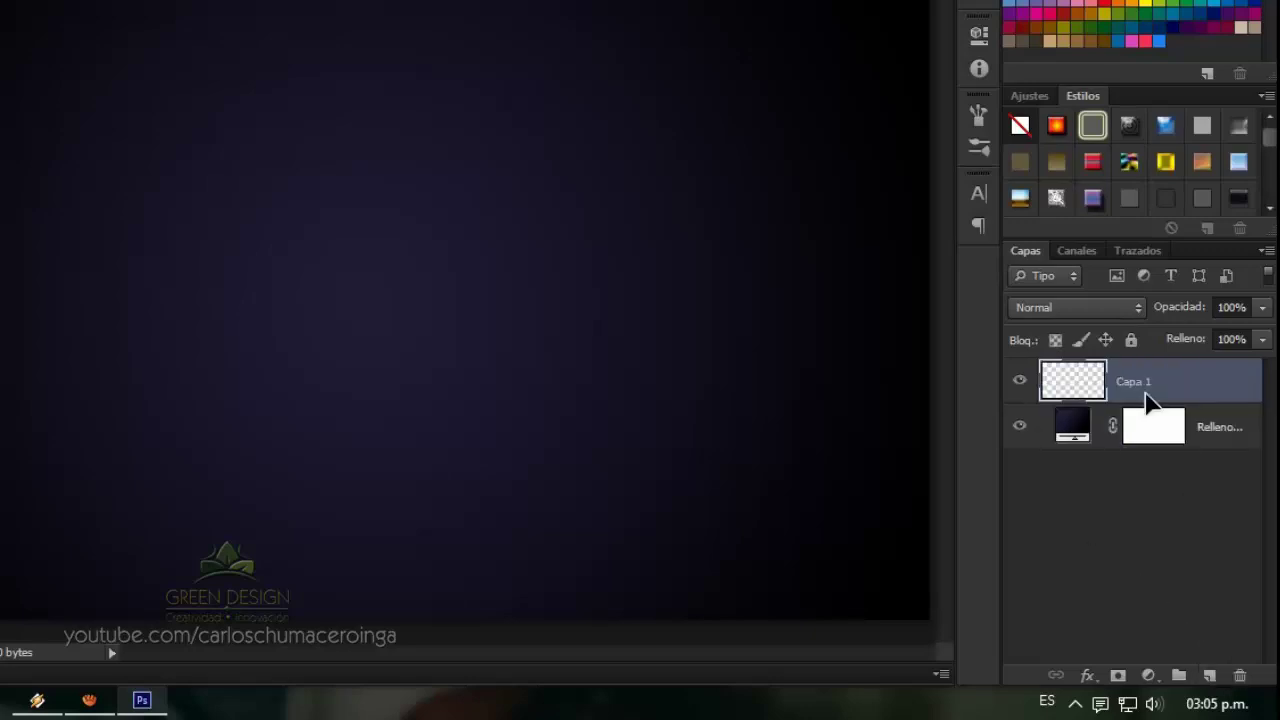
double_click(1134, 383)
text(Textu)
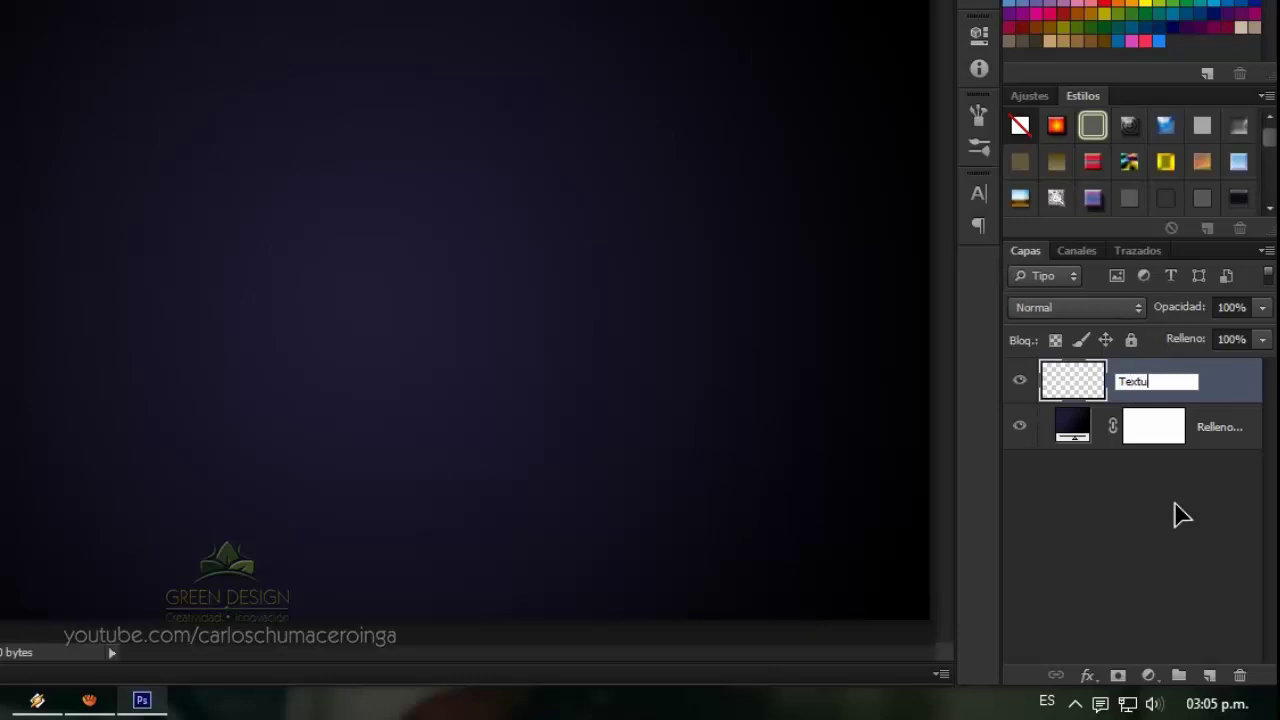
text(ra)
key(Return)
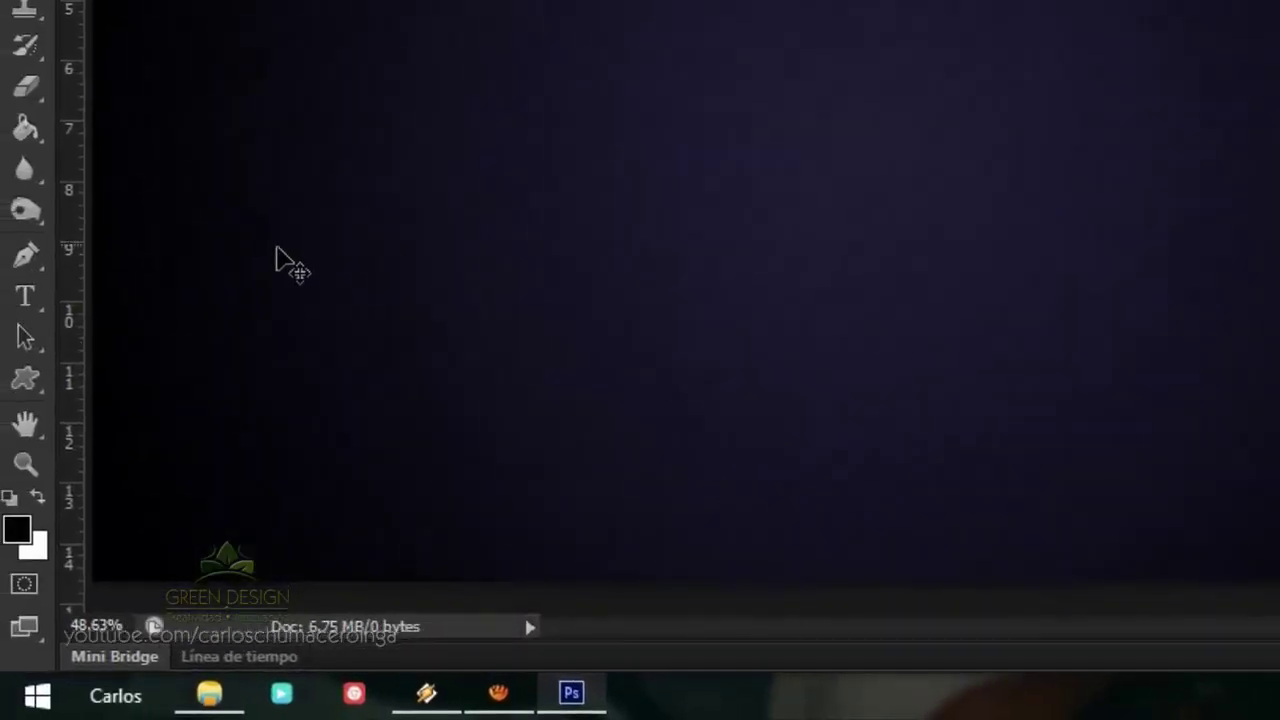
Fill the Textura layer with white using the Paint Bucket tool
right_click(33, 134)
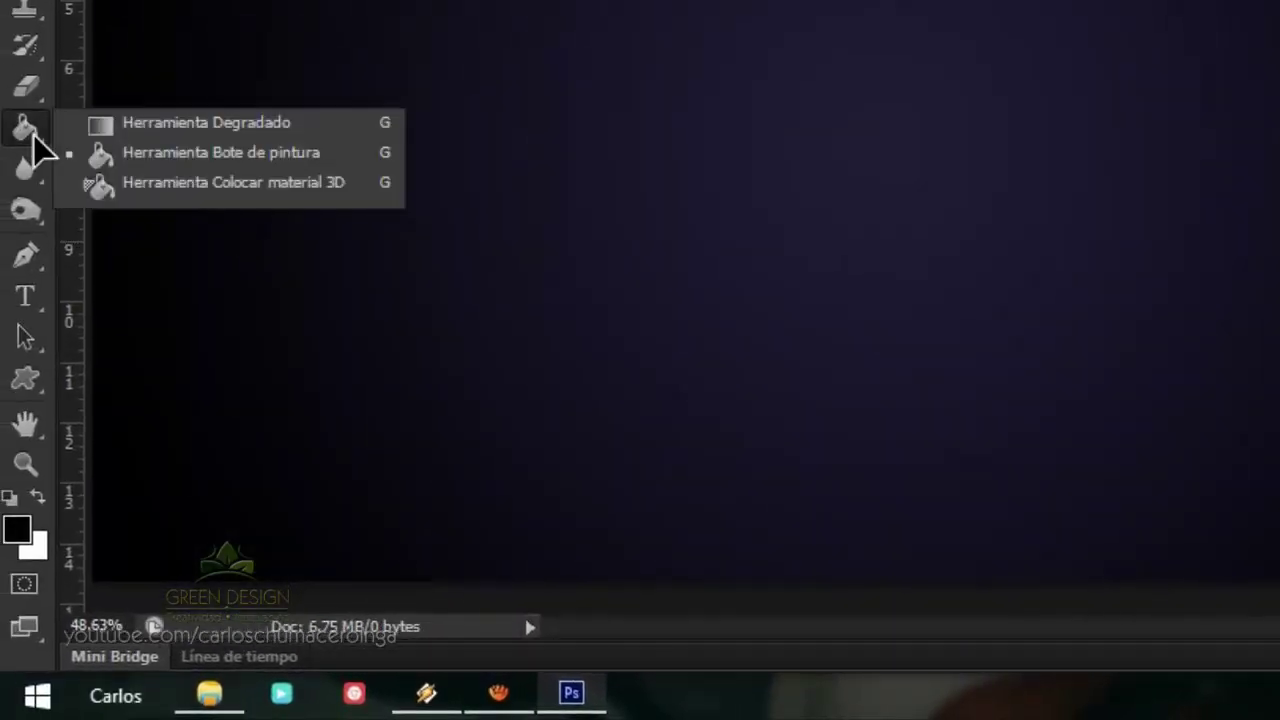
click(290, 152)
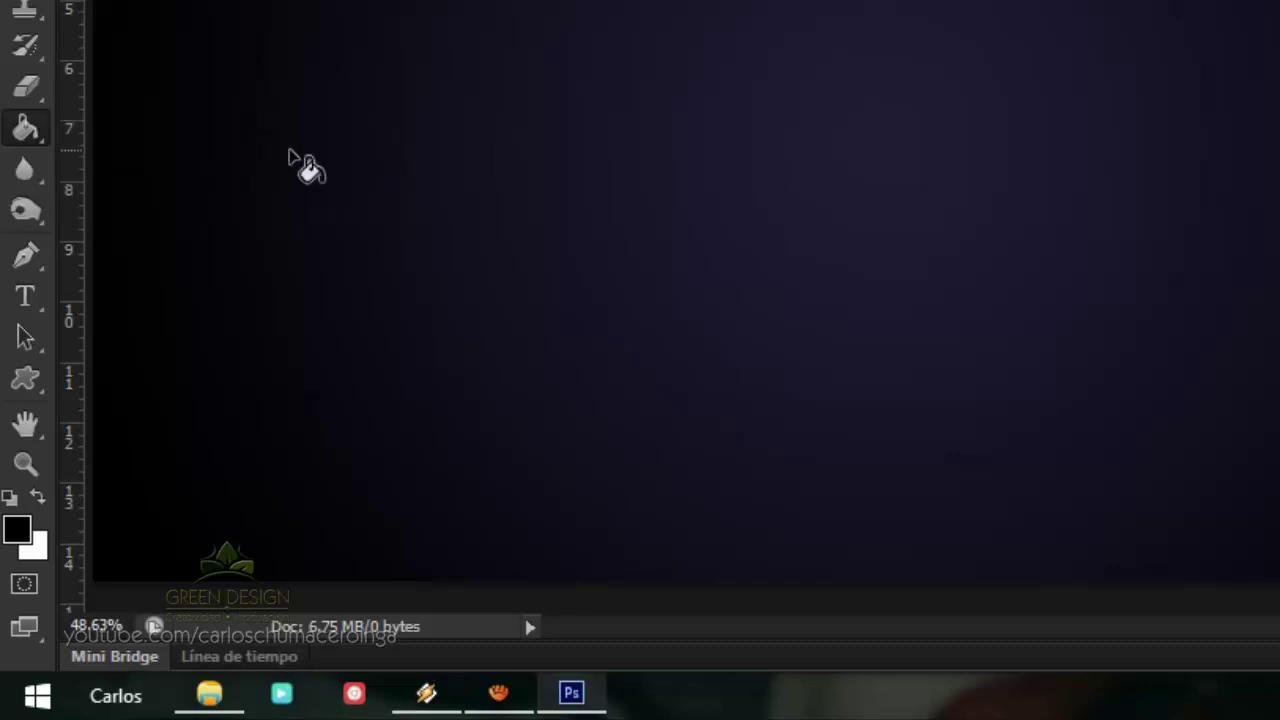
click(39, 499)
click(839, 148)
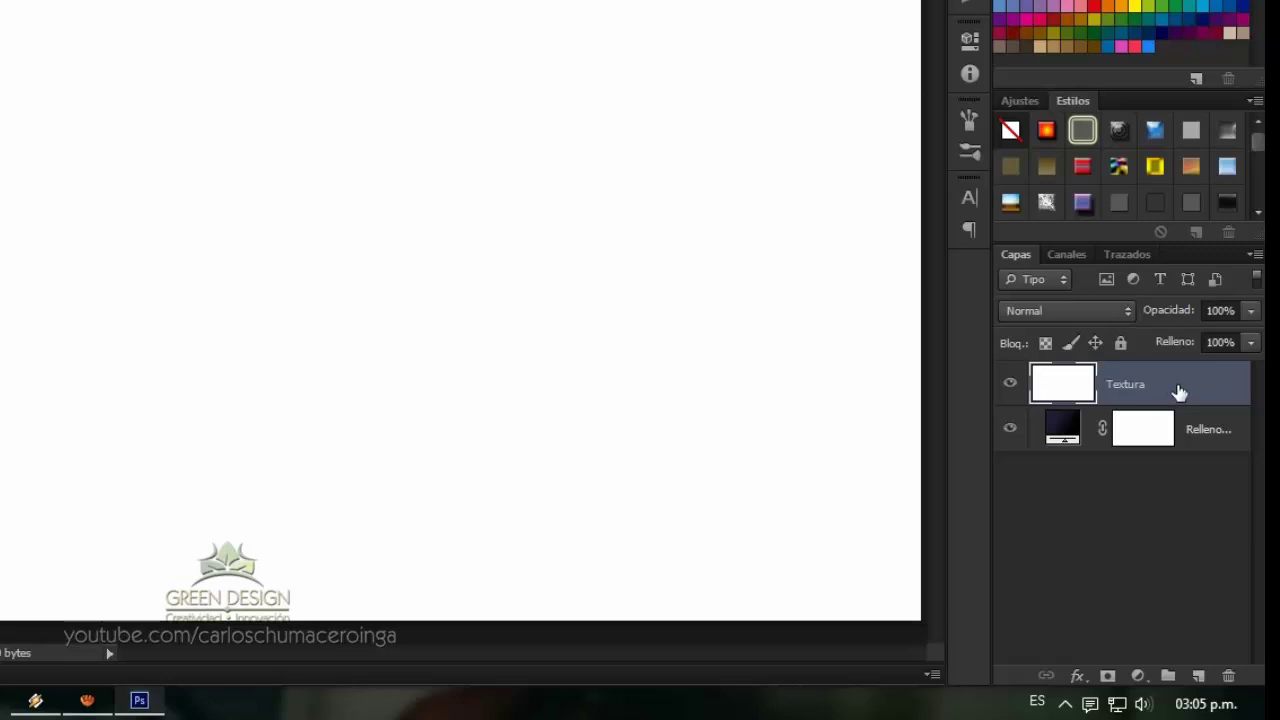
Convert the Textura layer to a smart object and reset colours to default black and white
right_click(1179, 392)
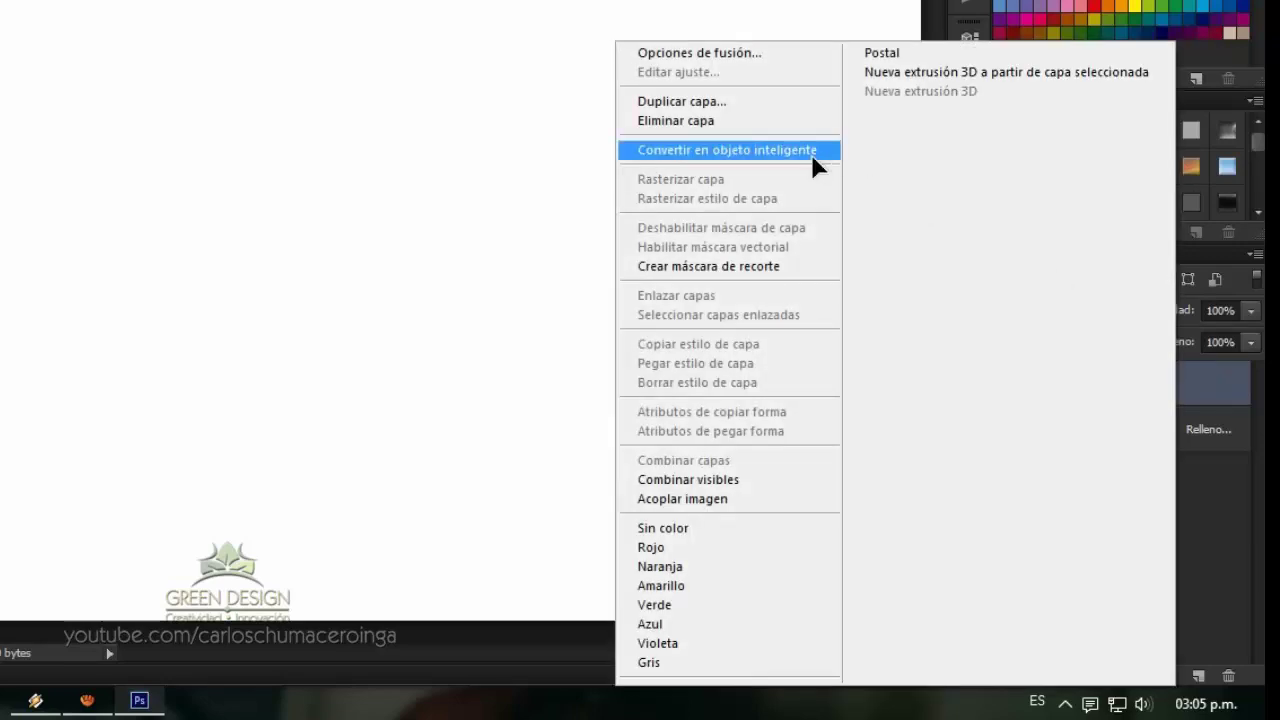
click(760, 150)
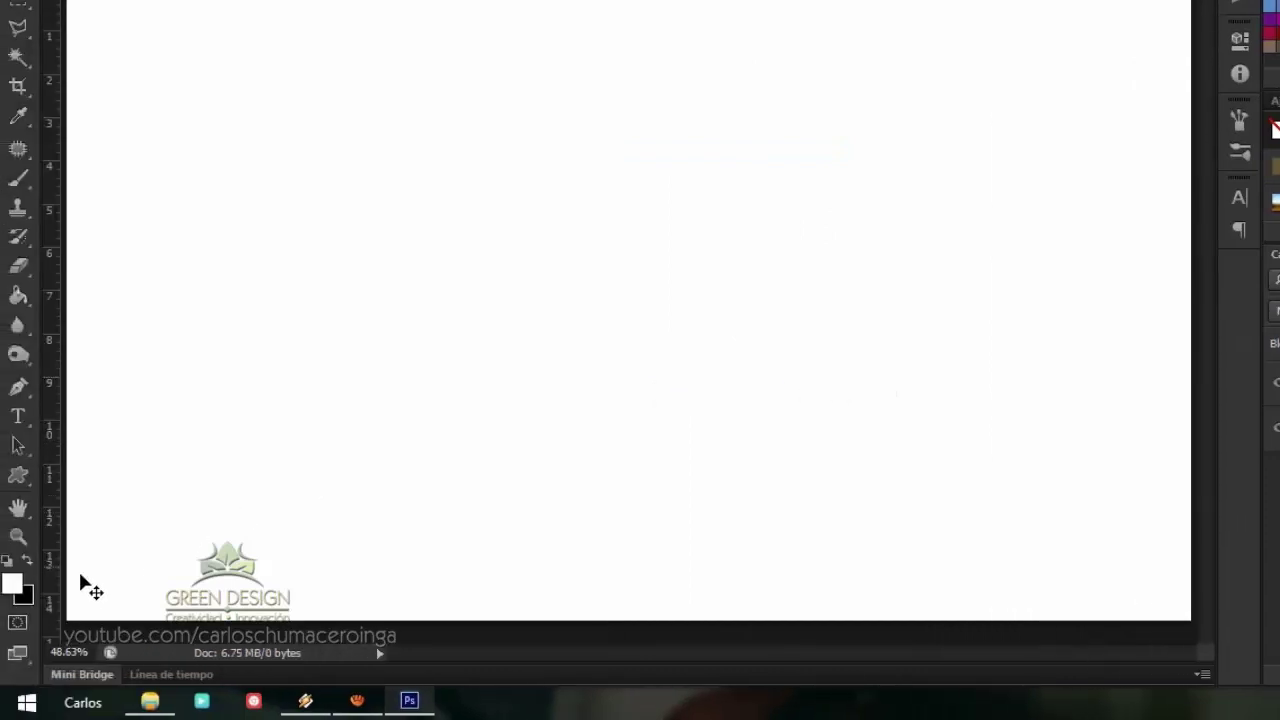
key(d)
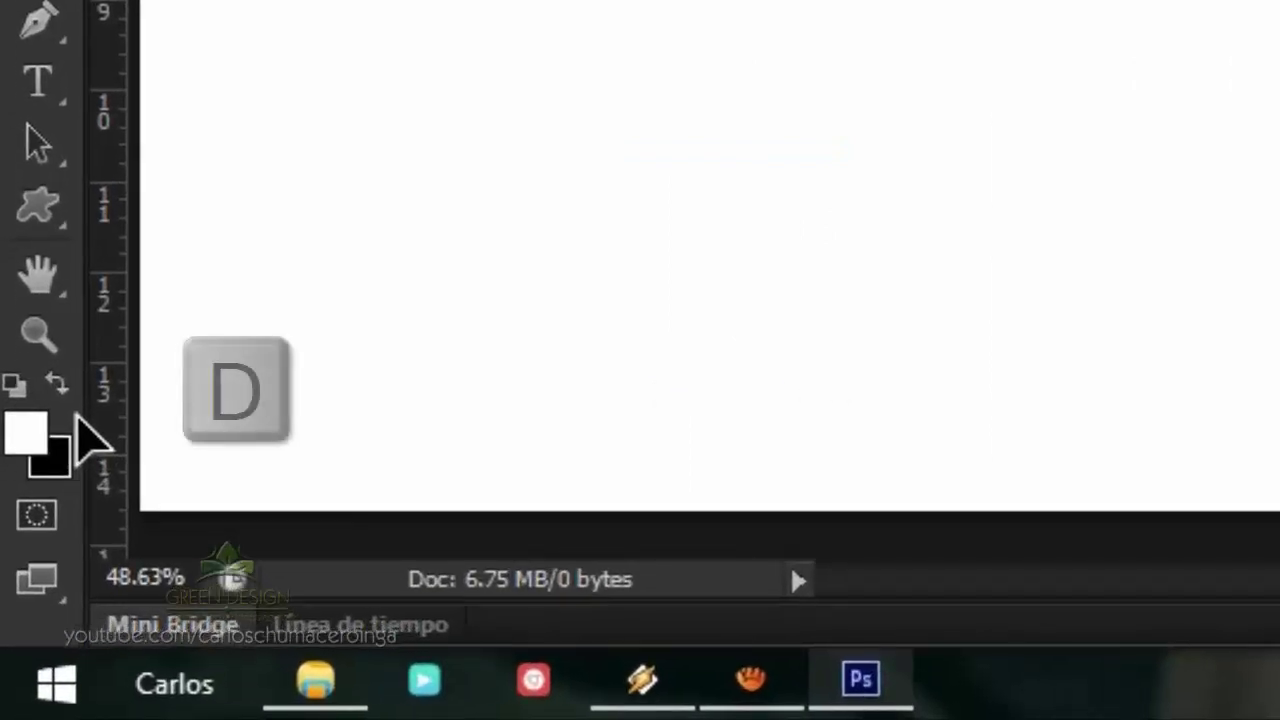
key(d)
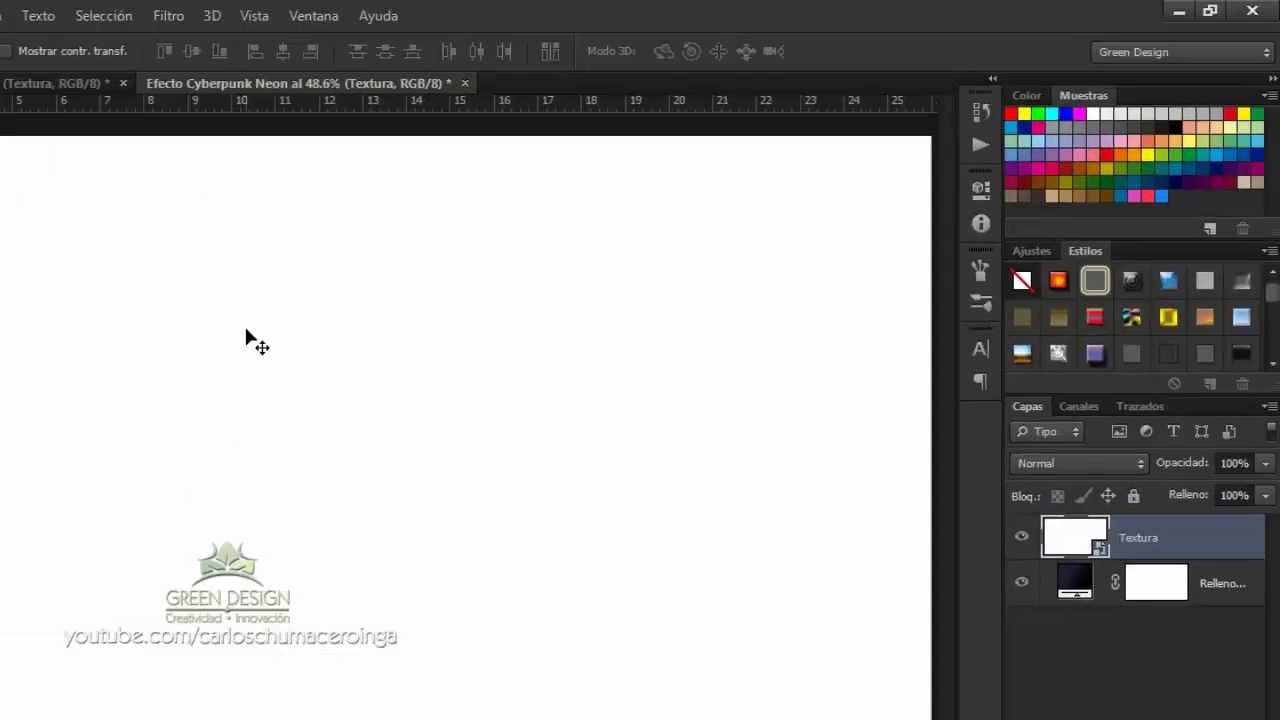
Apply a Círculo Modelo de semitono filter from the Filter Gallery with size 4 and contrast 30
click(165, 17)
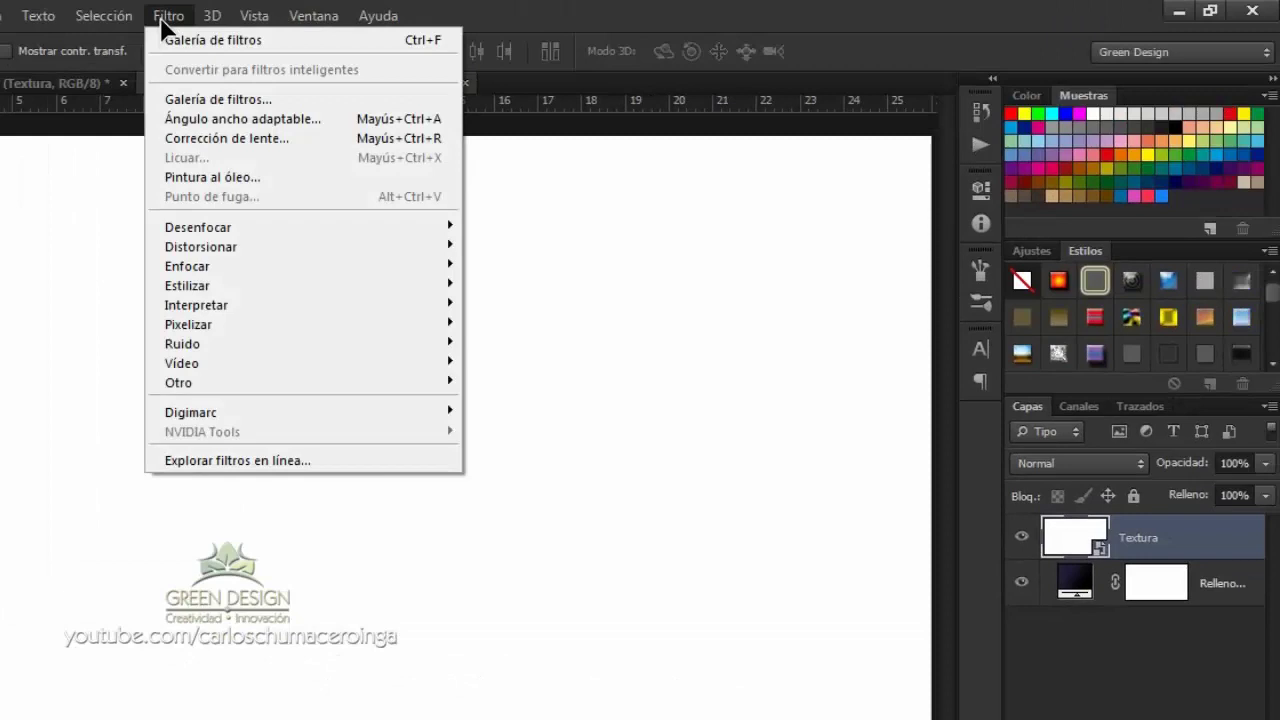
click(410, 101)
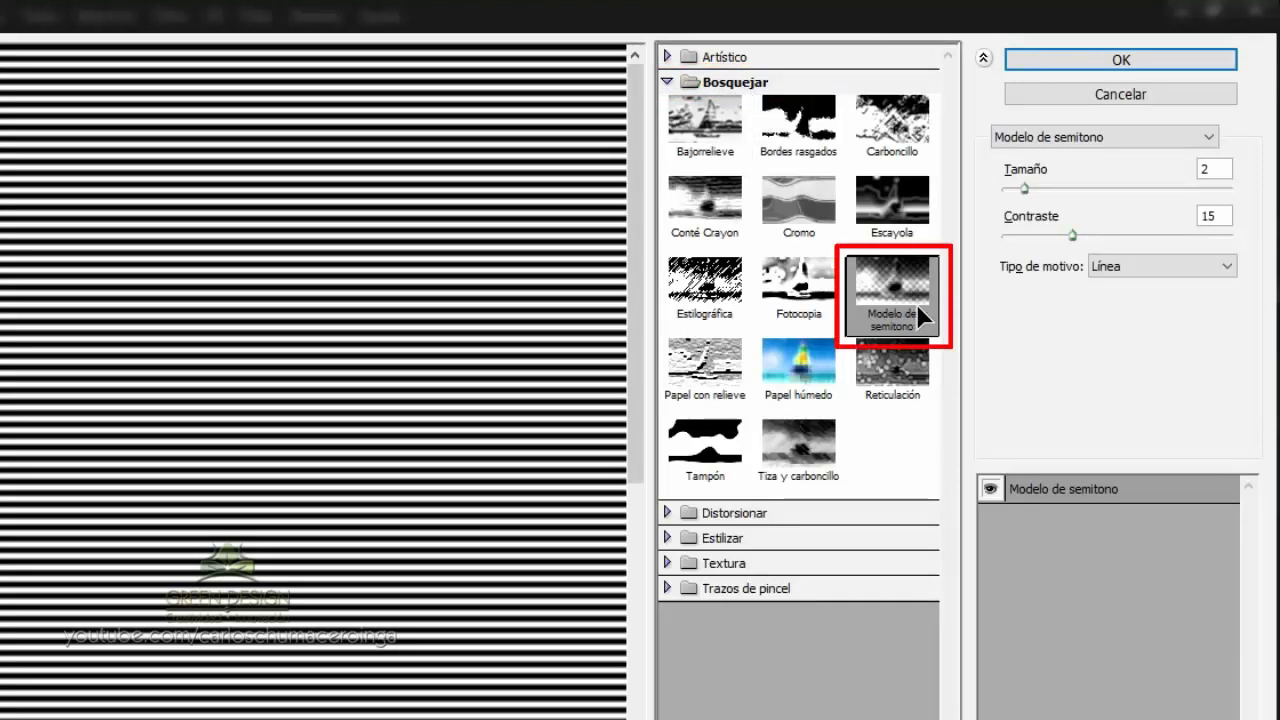
click(1227, 265)
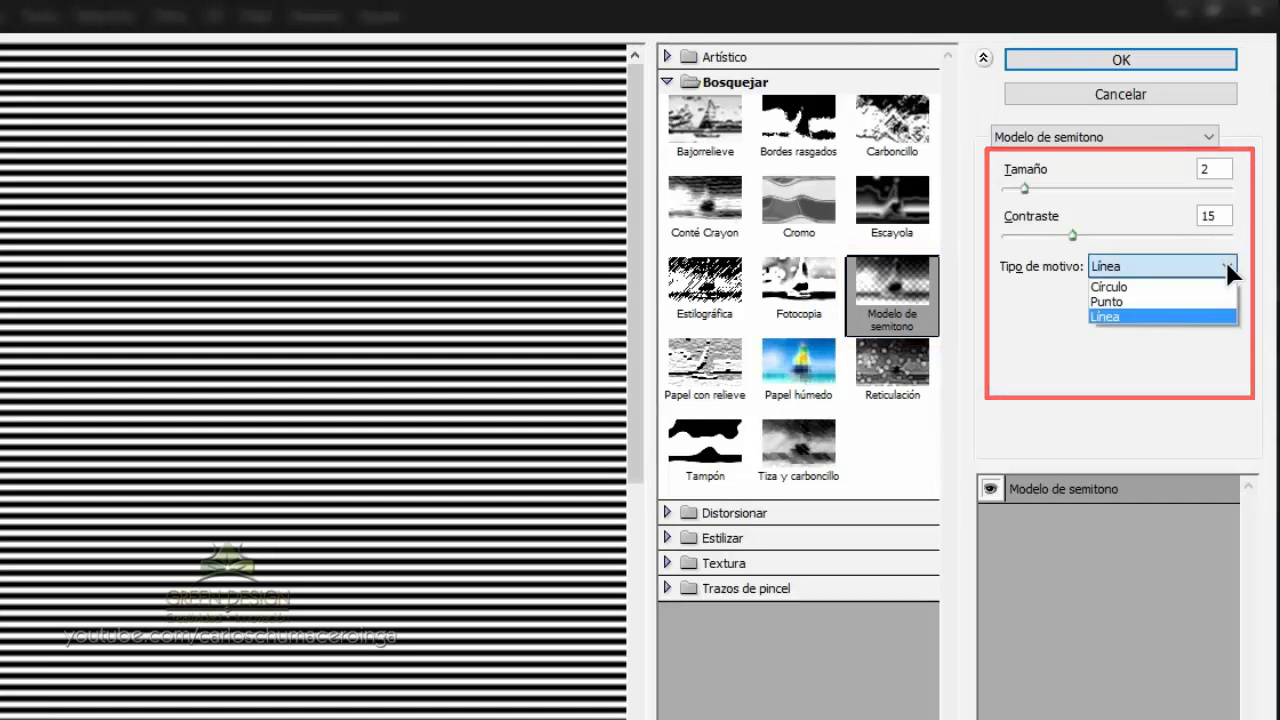
click(1108, 287)
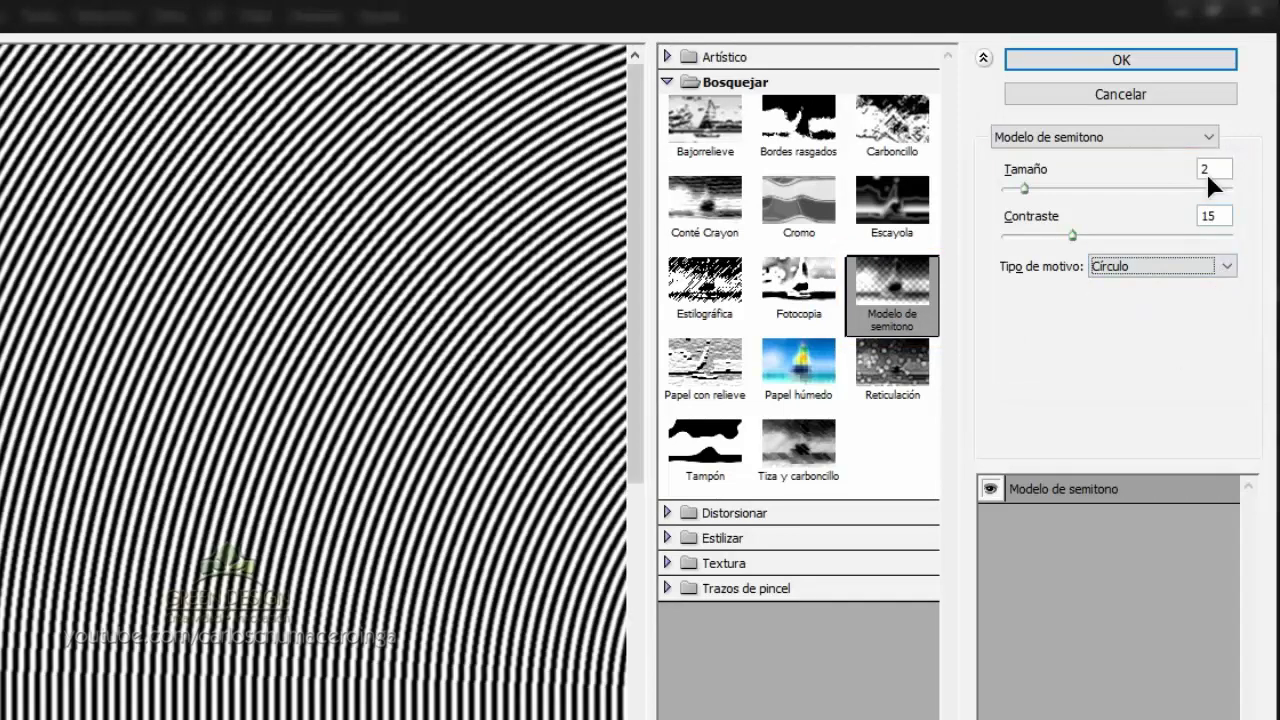
drag(1206, 170, 1190, 170)
text(4)
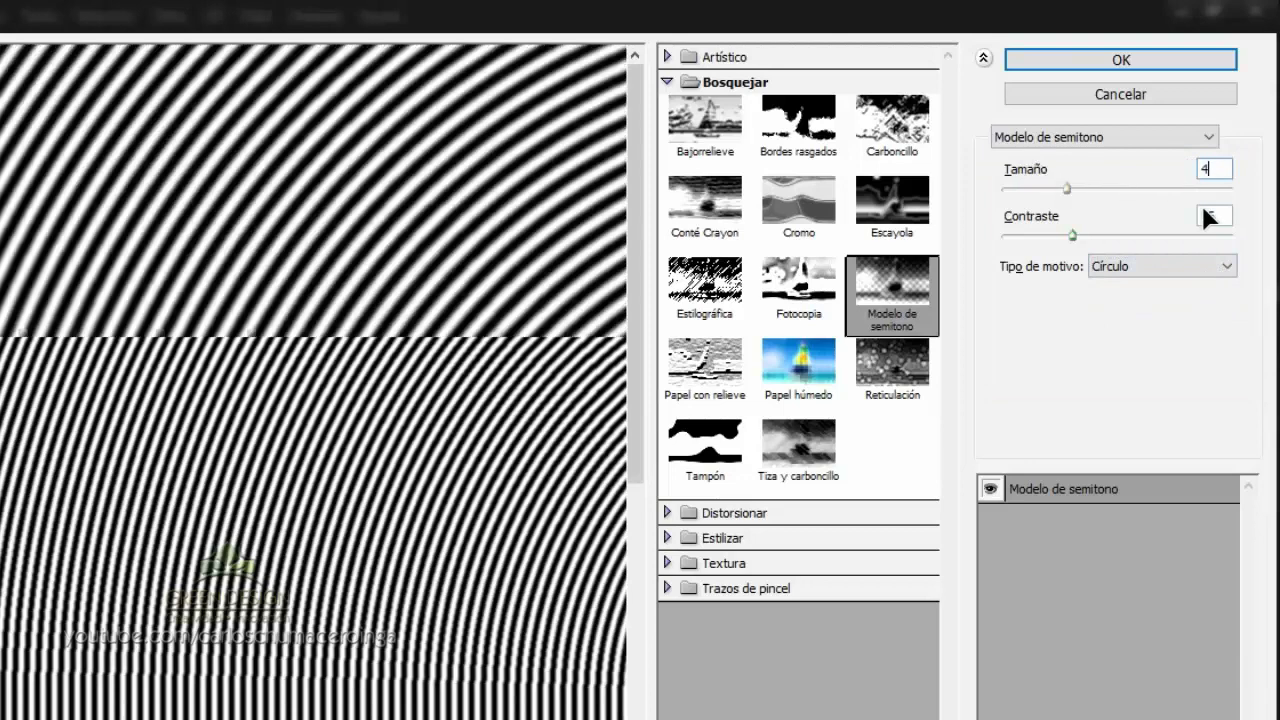
drag(1210, 216, 1184, 216)
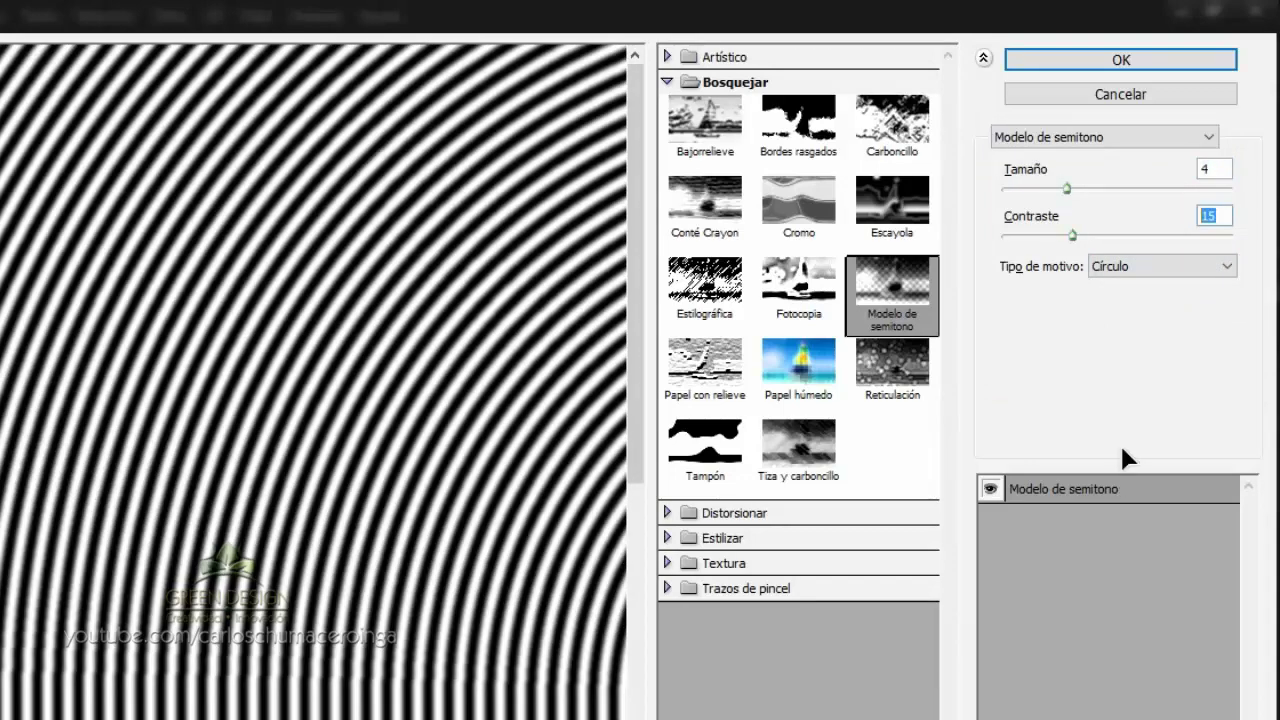
text(30)
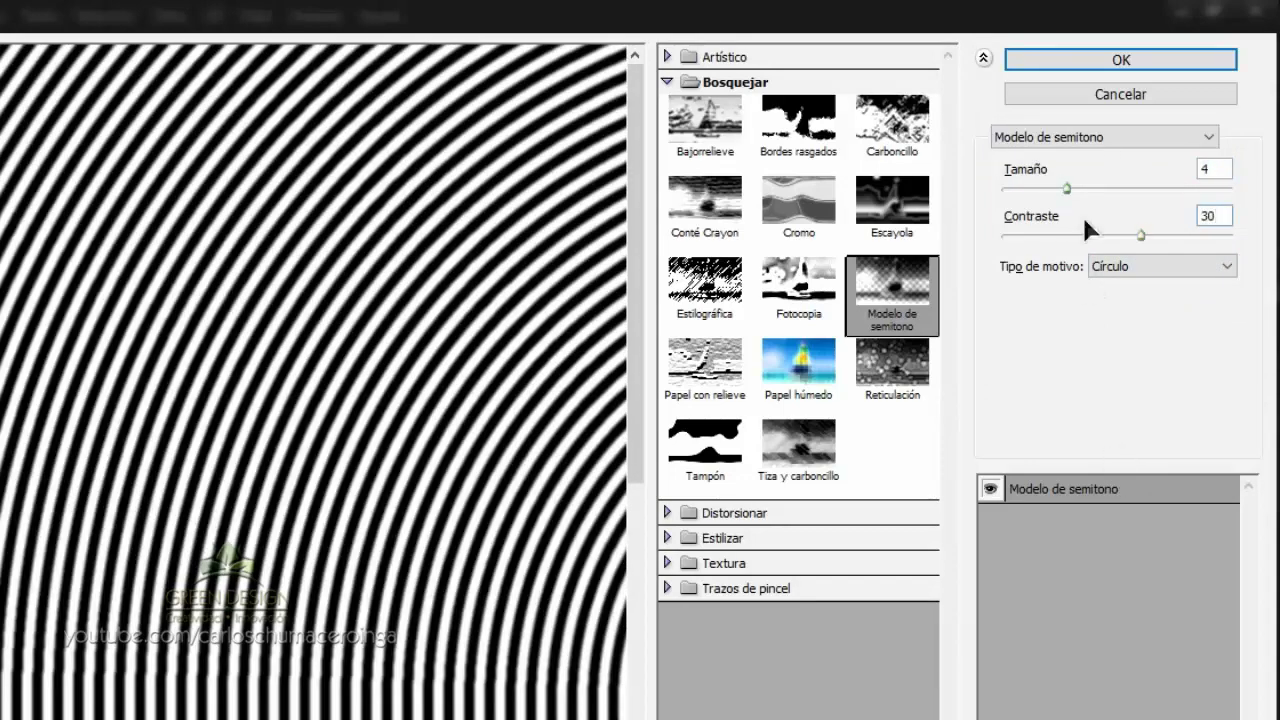
click(1081, 62)
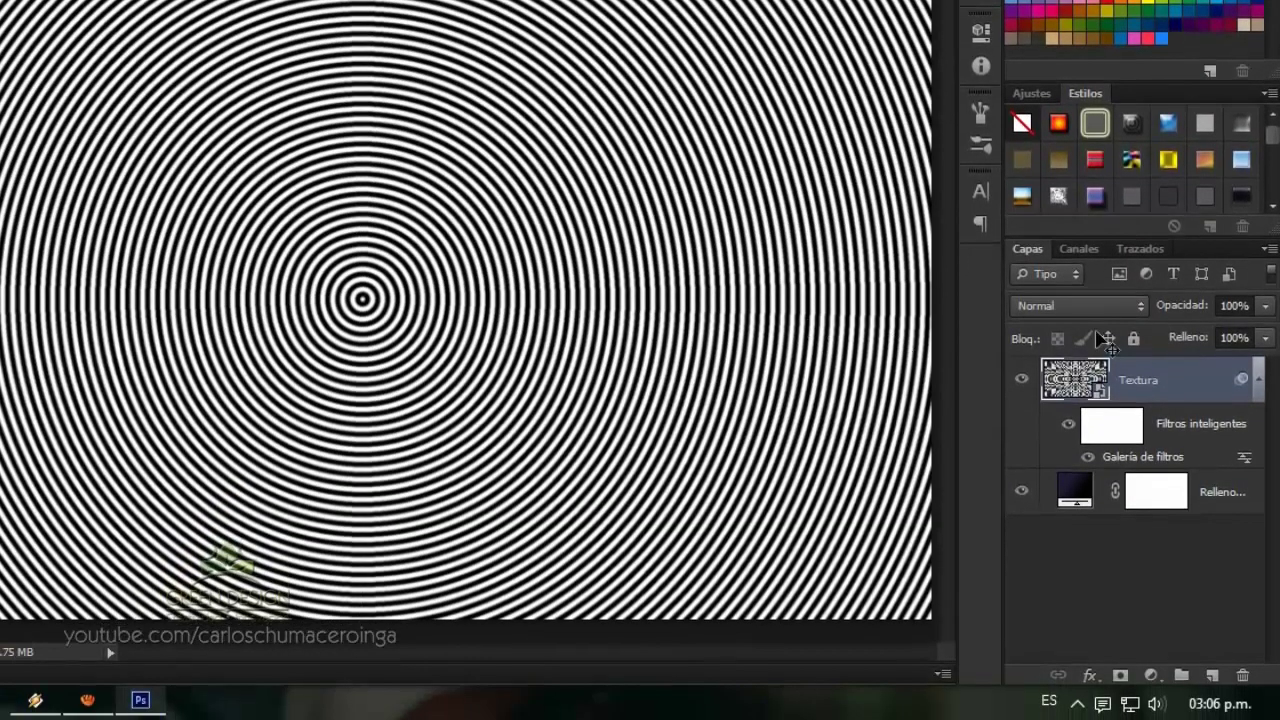
click(1136, 306)
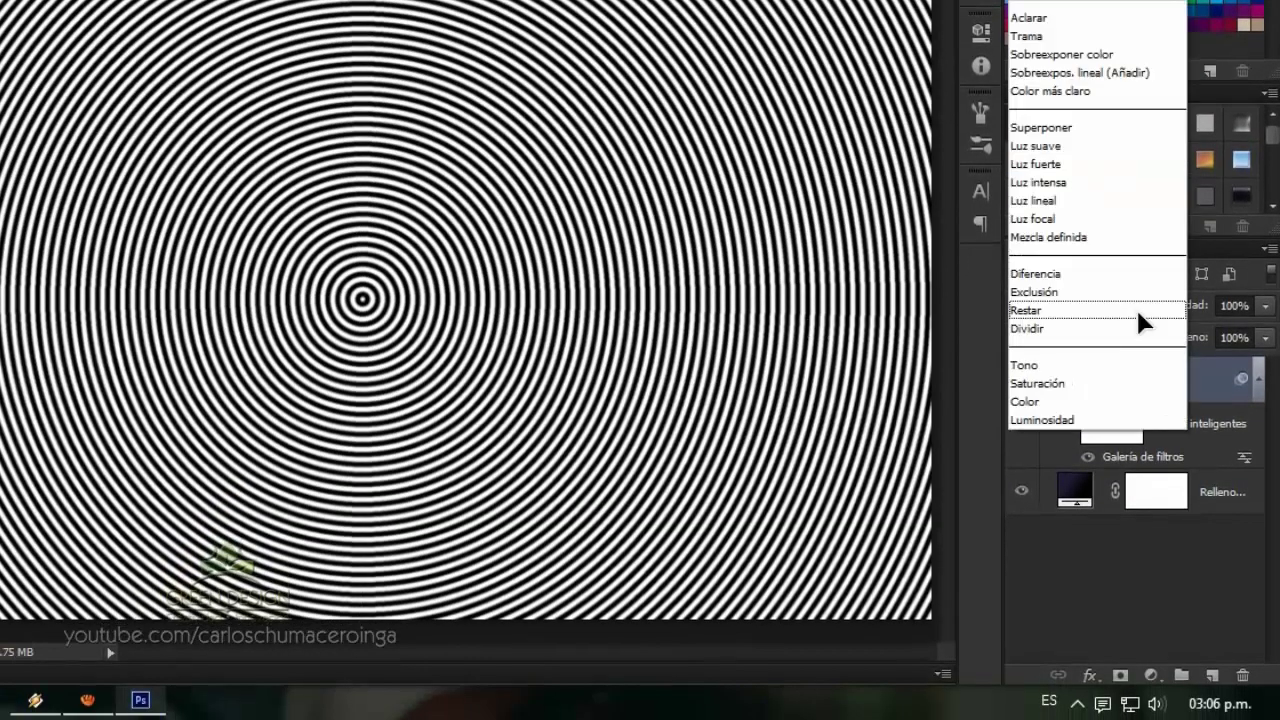
Set the Textura layer to Superponer blend mode with 10% fill
click(1138, 130)
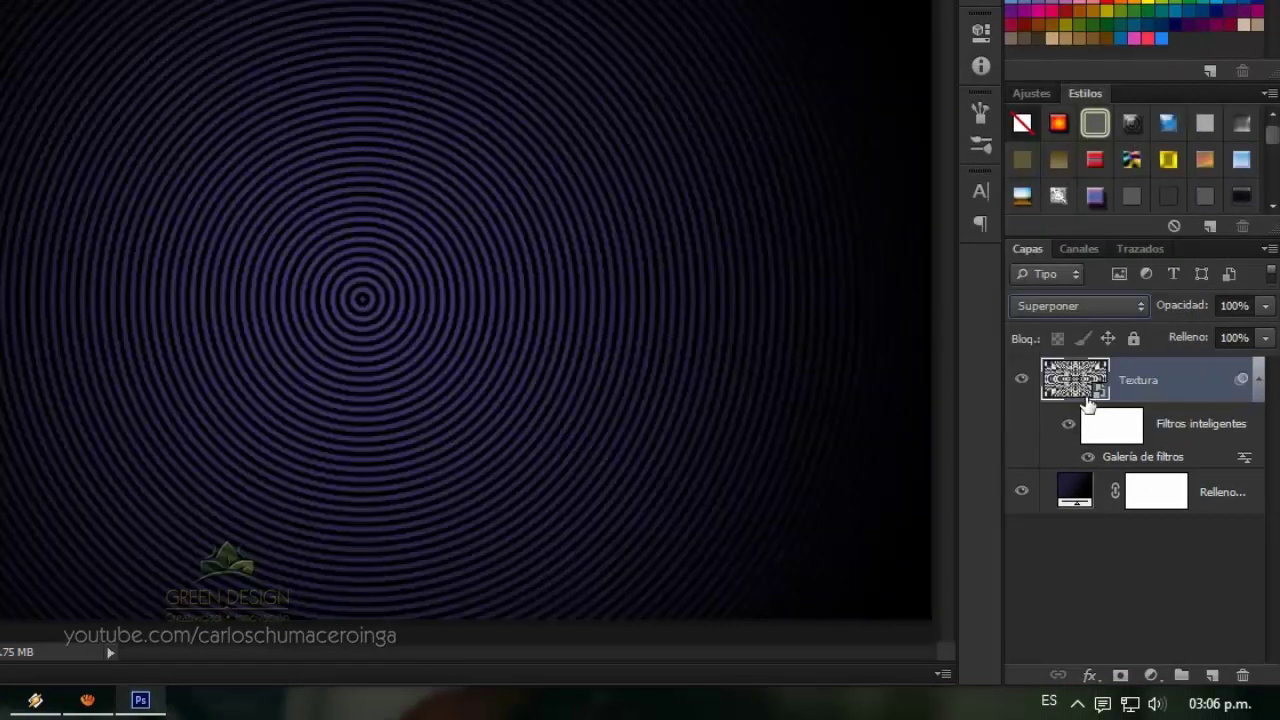
double_click(1240, 337)
text(10)
key(Return)
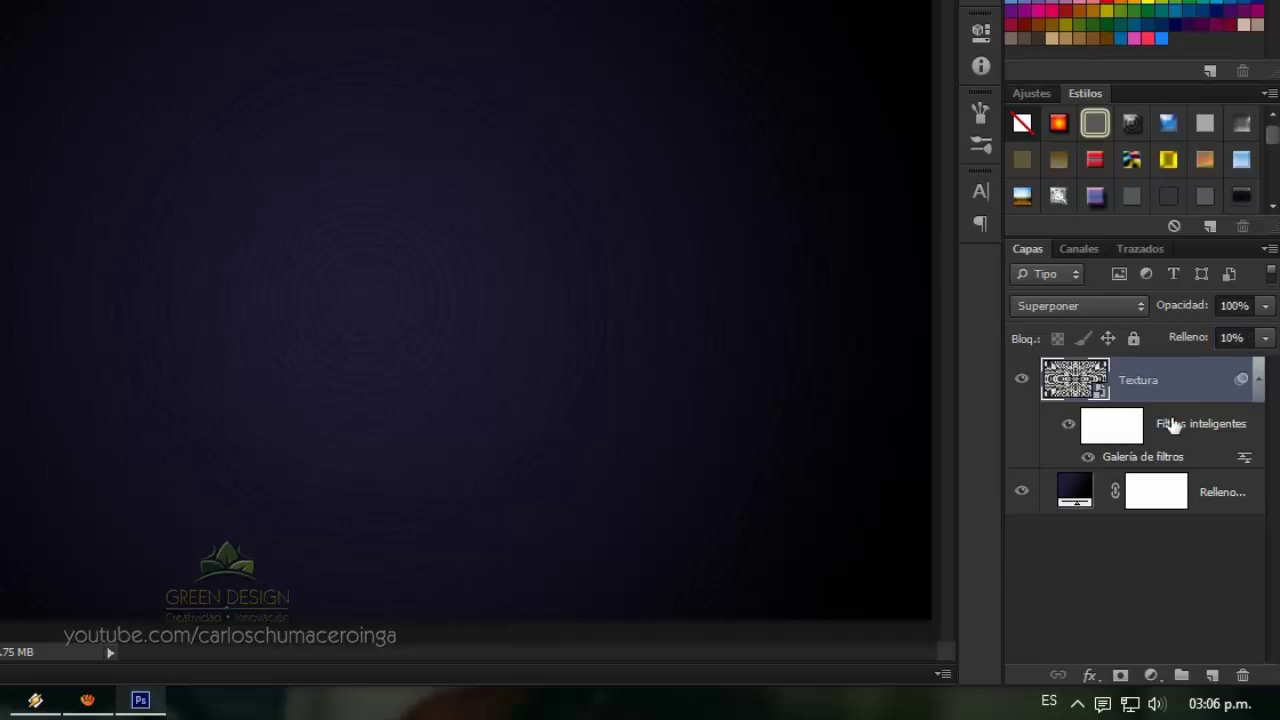
Add a Cyberpunk gradient overlay to Textura in Superponer mode at a 0° angle
click(1089, 676)
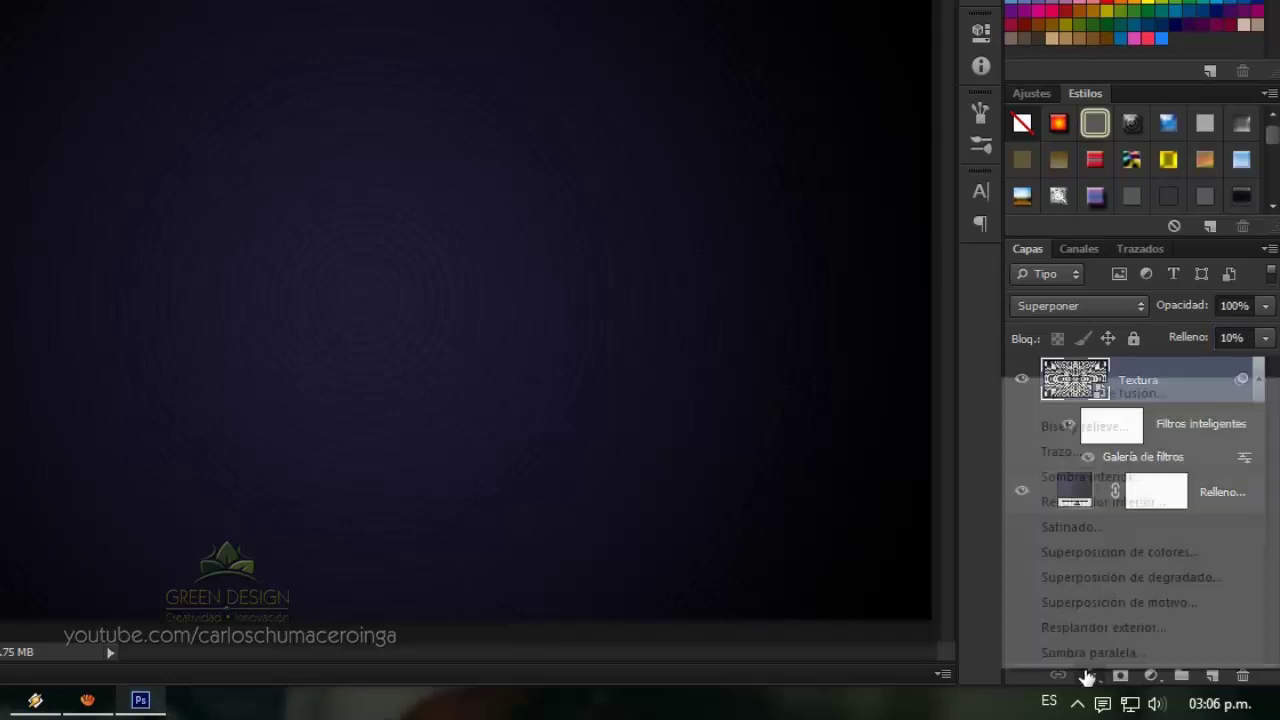
click(1237, 582)
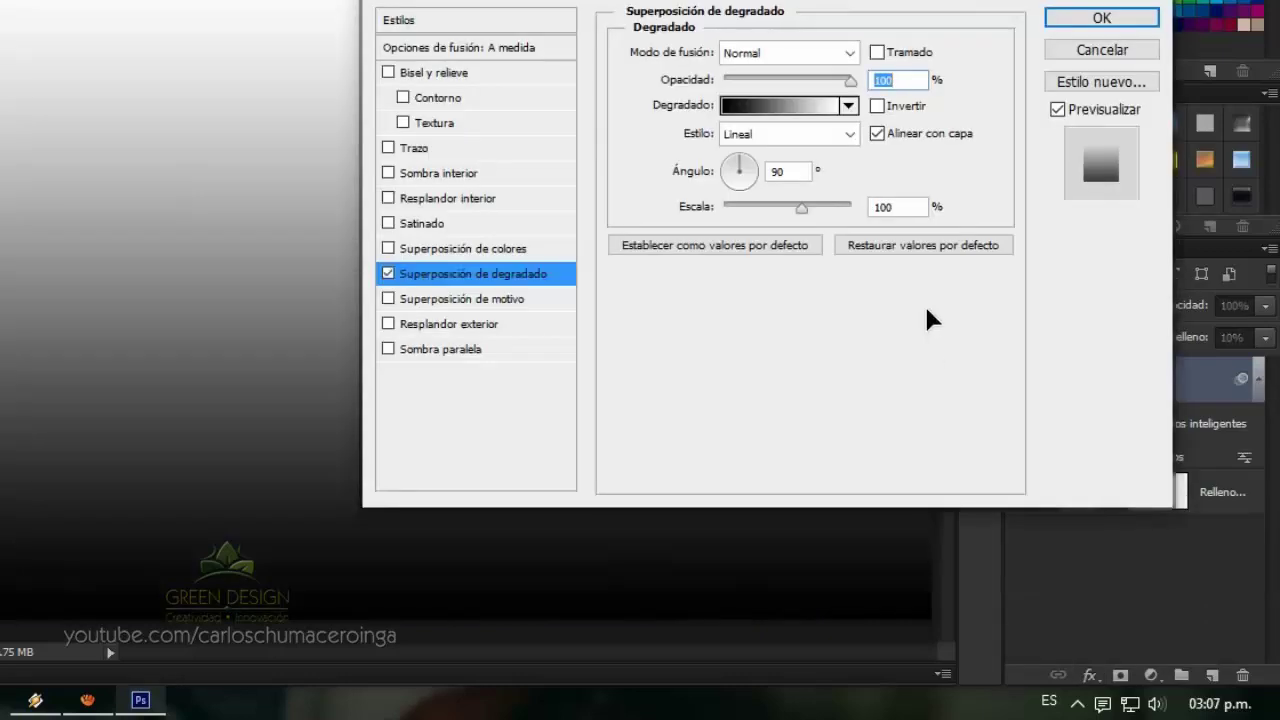
click(806, 104)
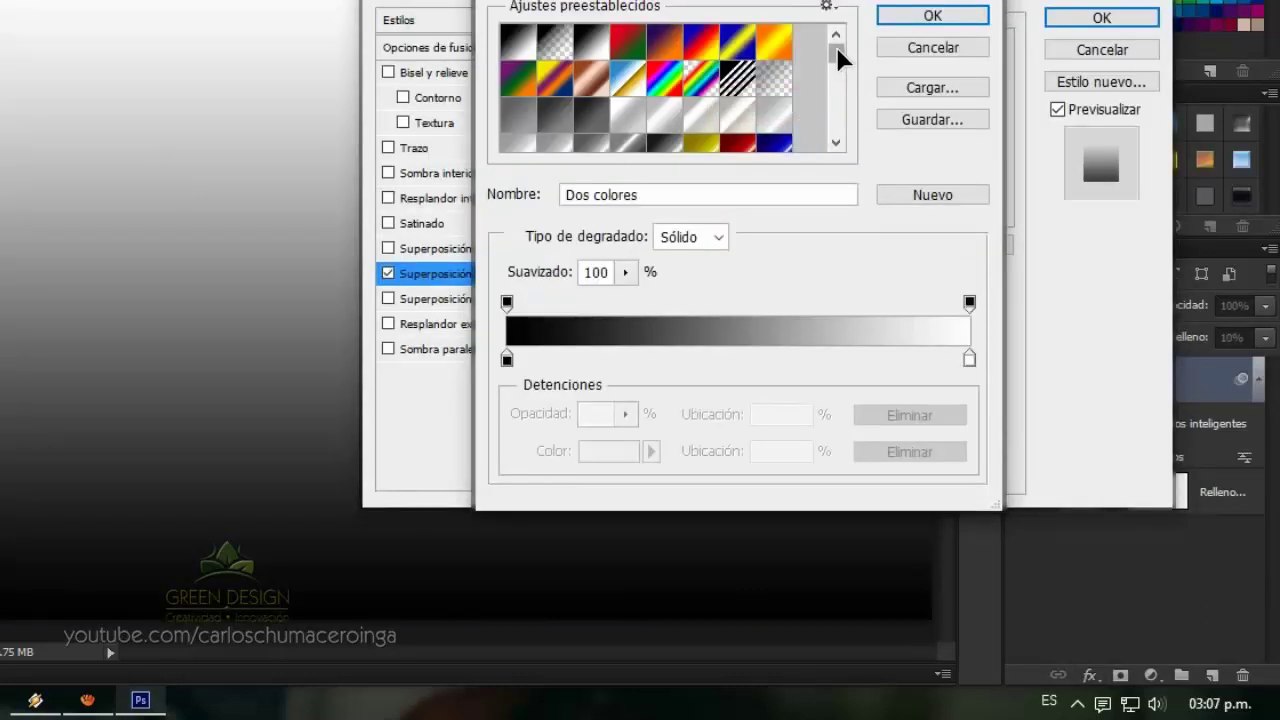
drag(838, 58, 845, 135)
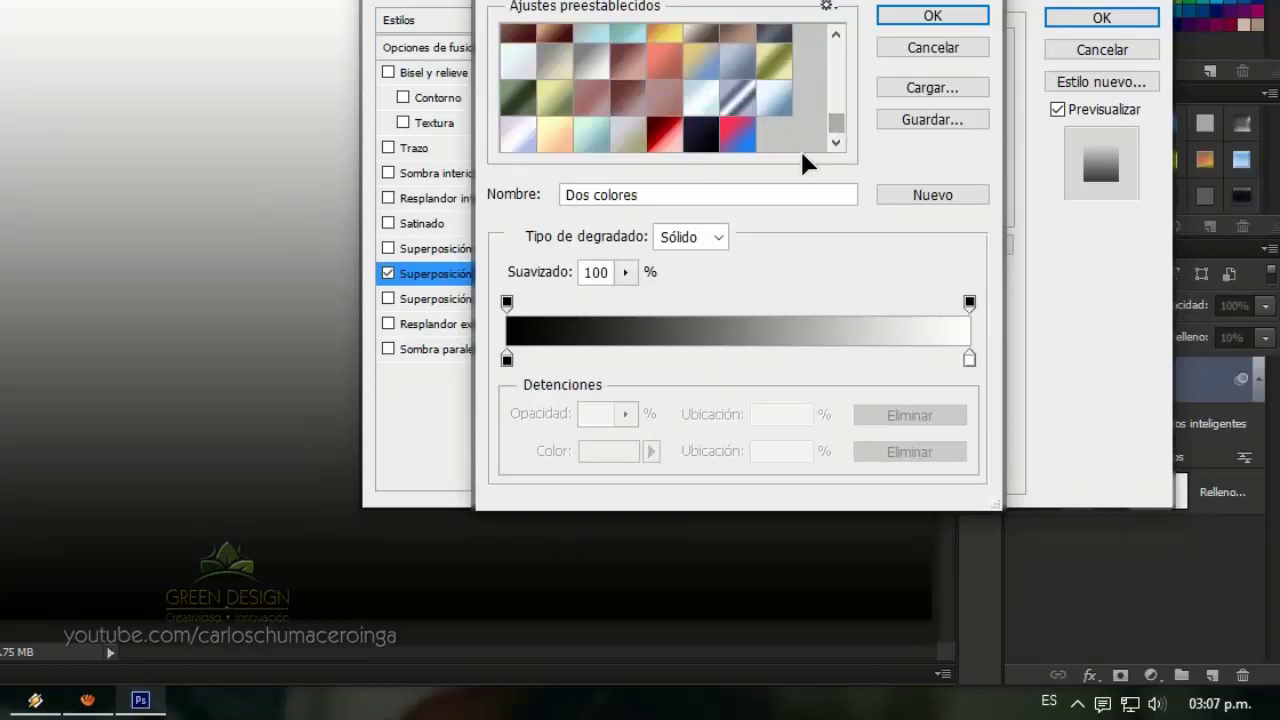
click(739, 140)
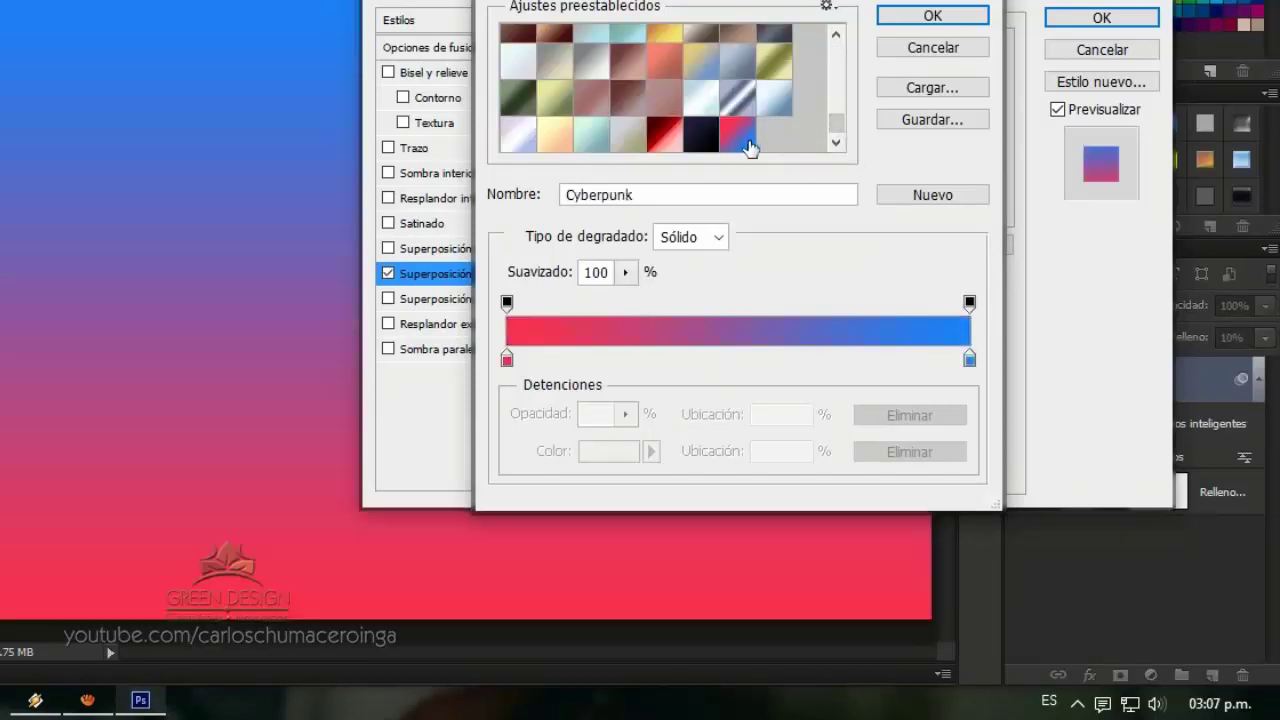
click(907, 17)
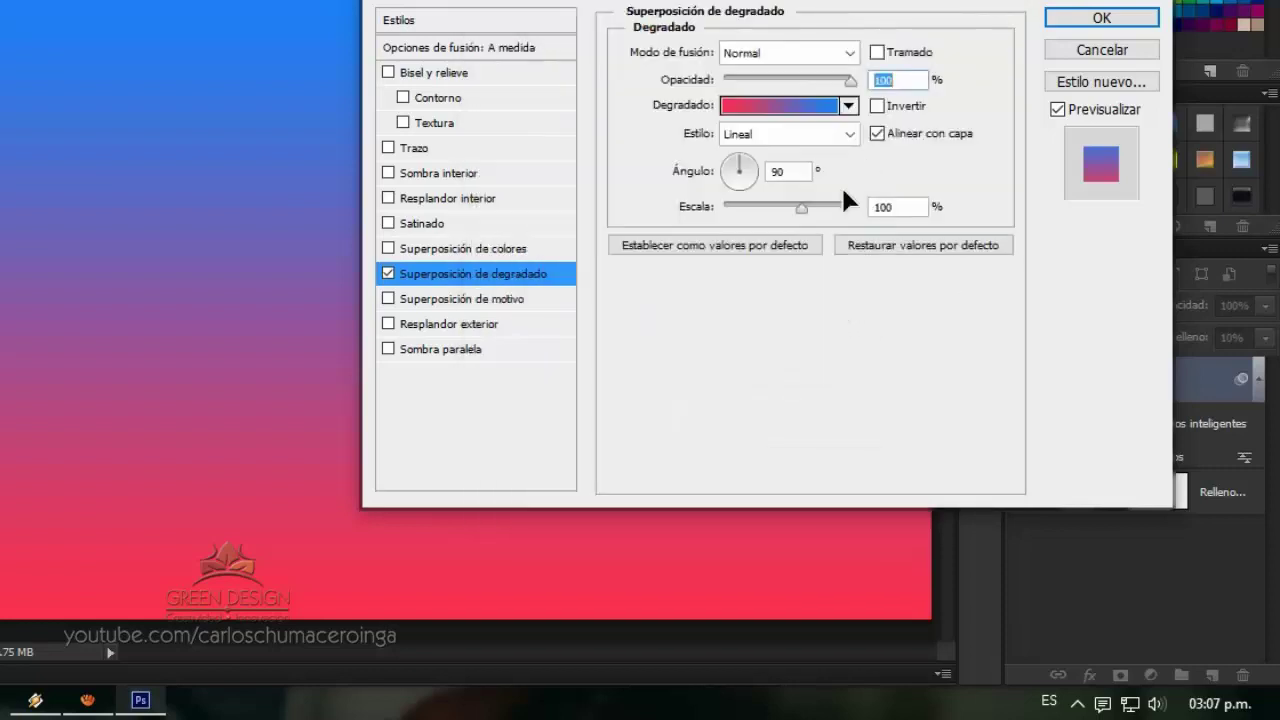
click(852, 47)
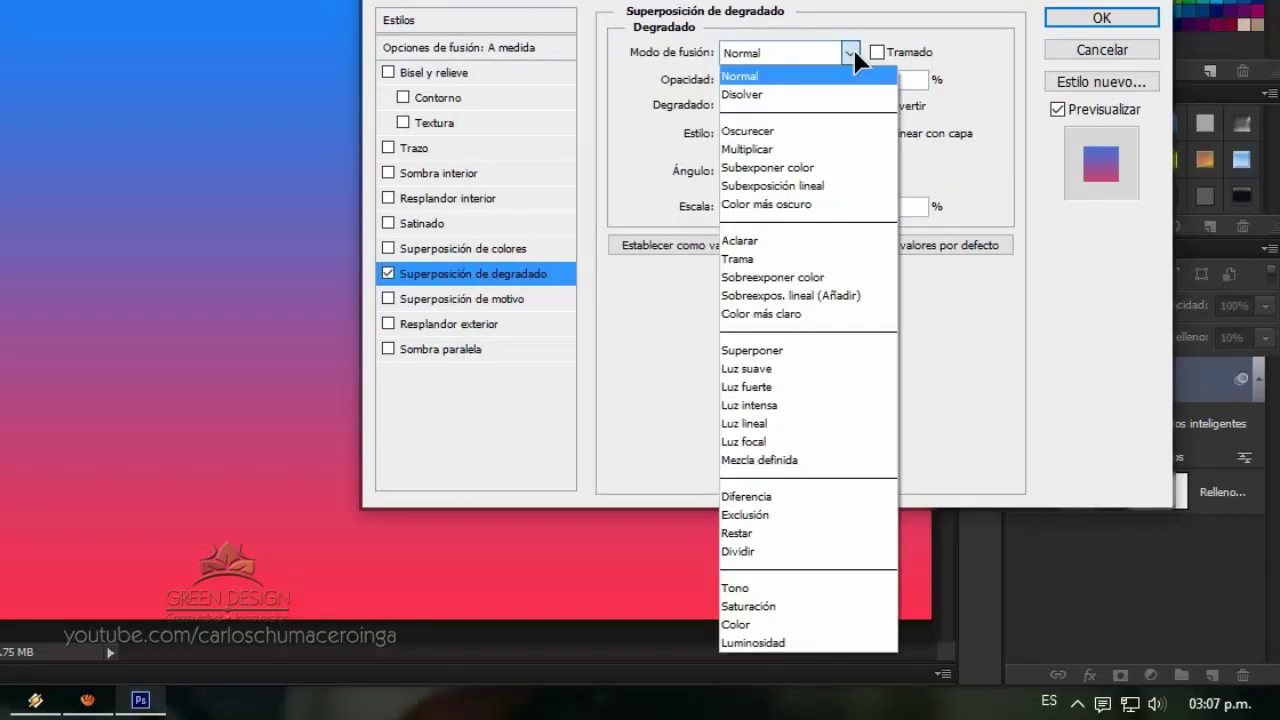
click(818, 352)
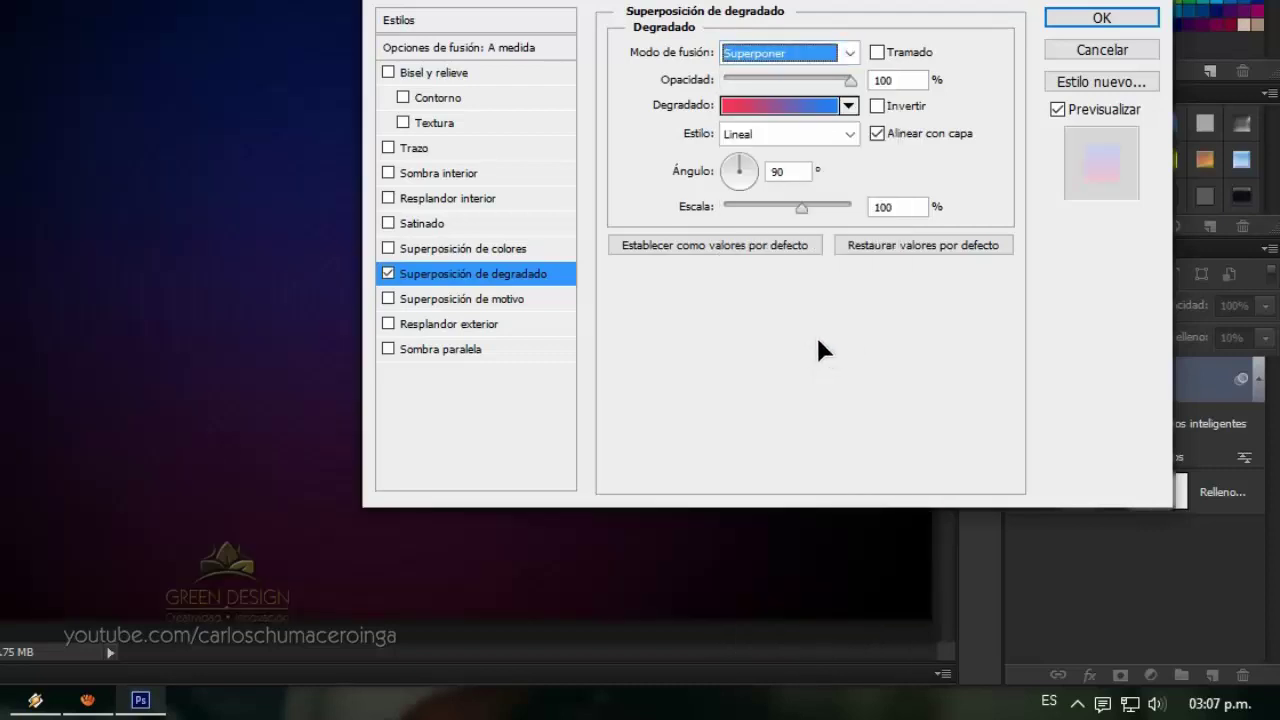
double_click(805, 171)
text(0)
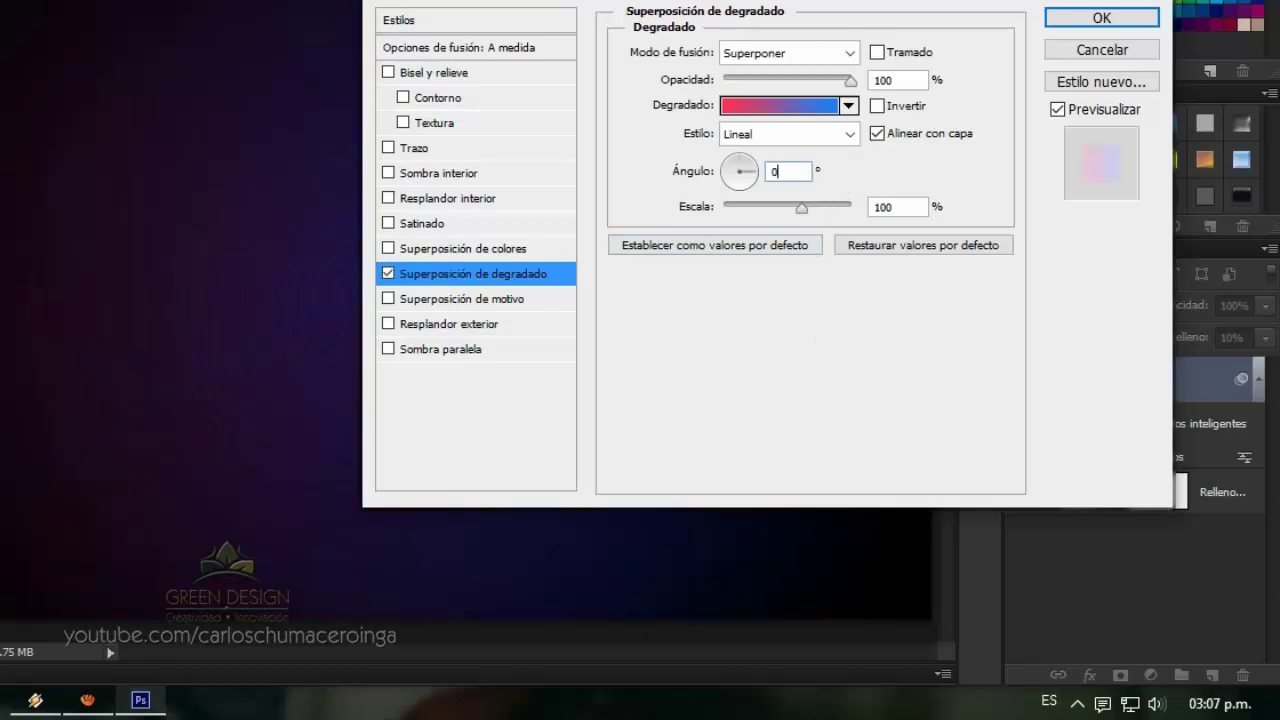
click(1079, 19)
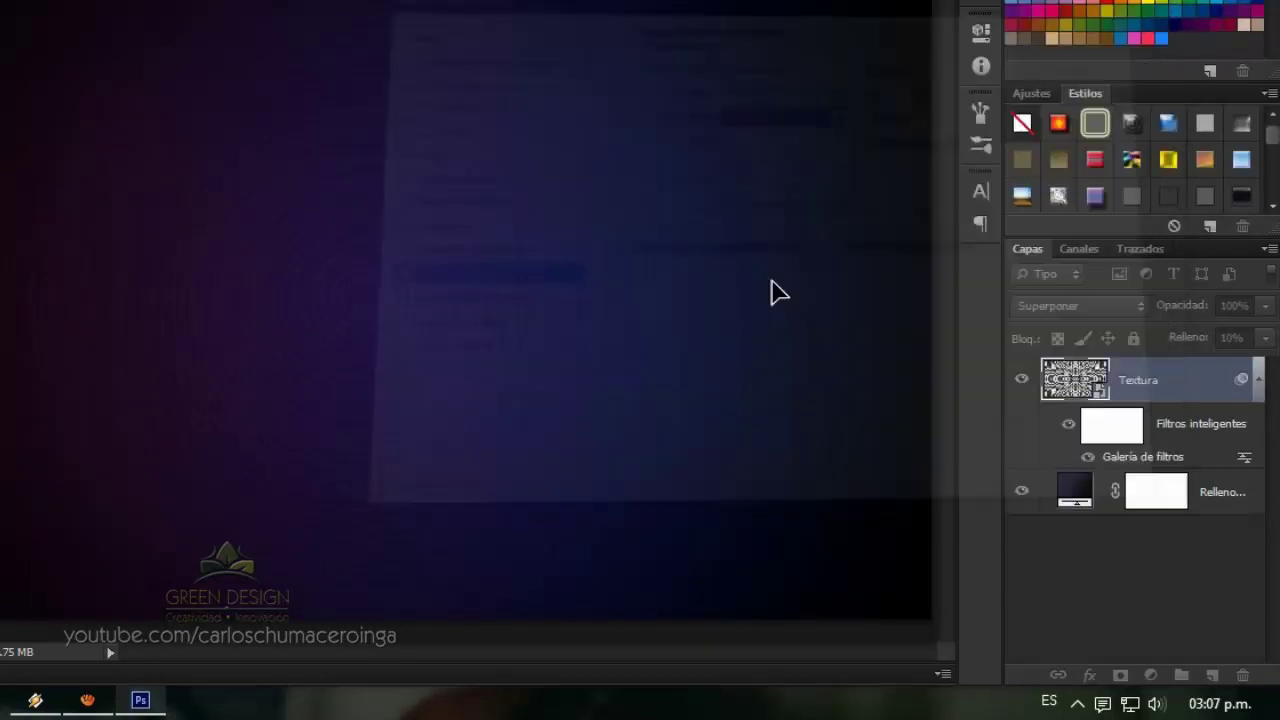
Load the full Todas shape library into the Custom Shape picker and pick the triangle
click(1258, 381)
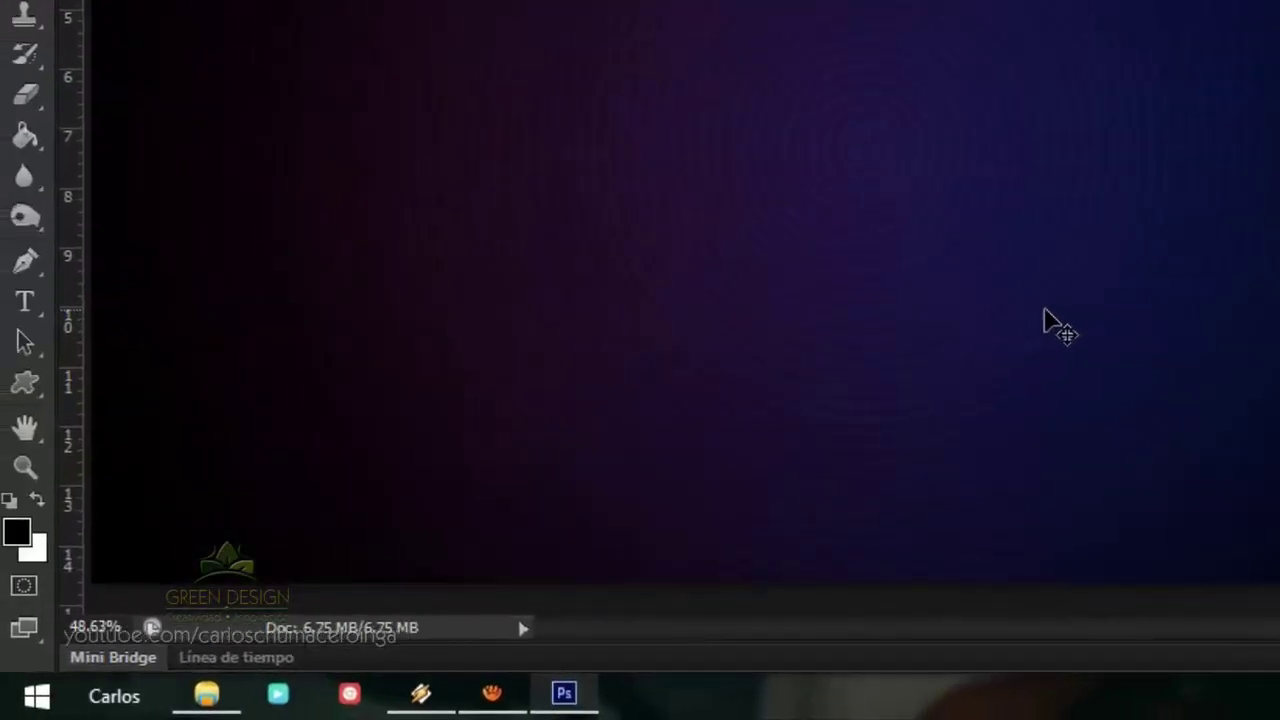
click(26, 384)
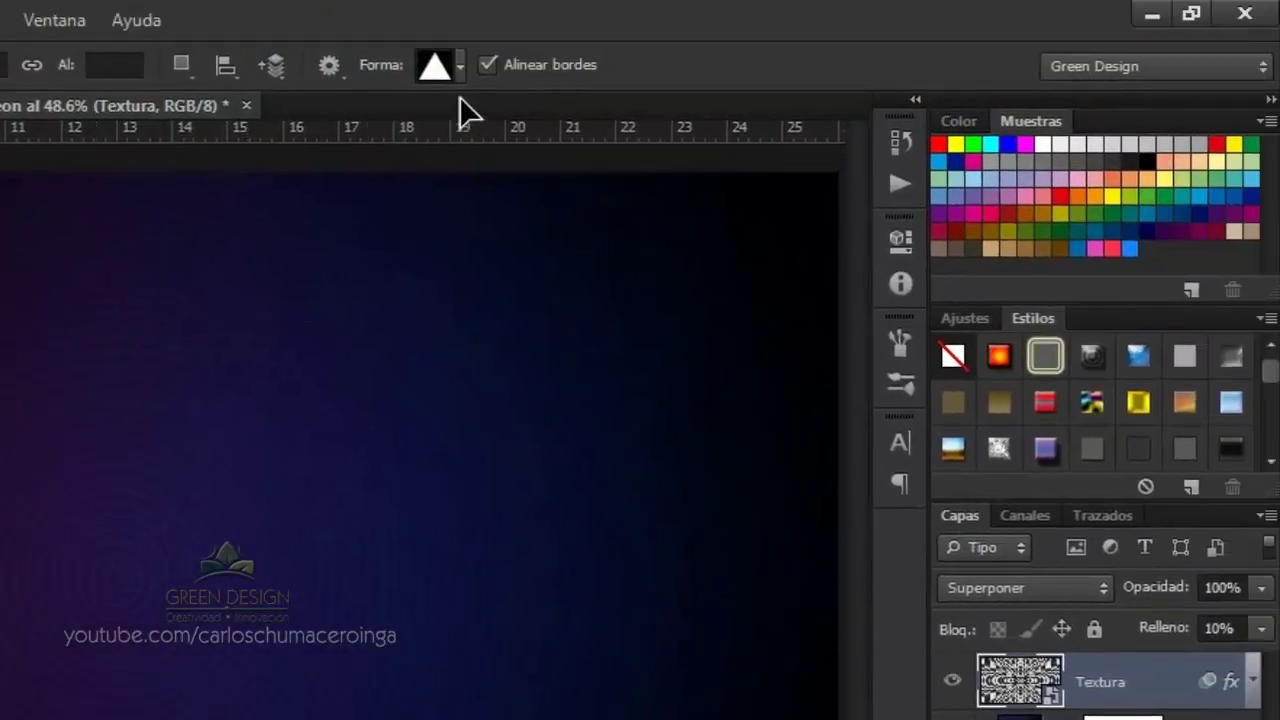
click(461, 68)
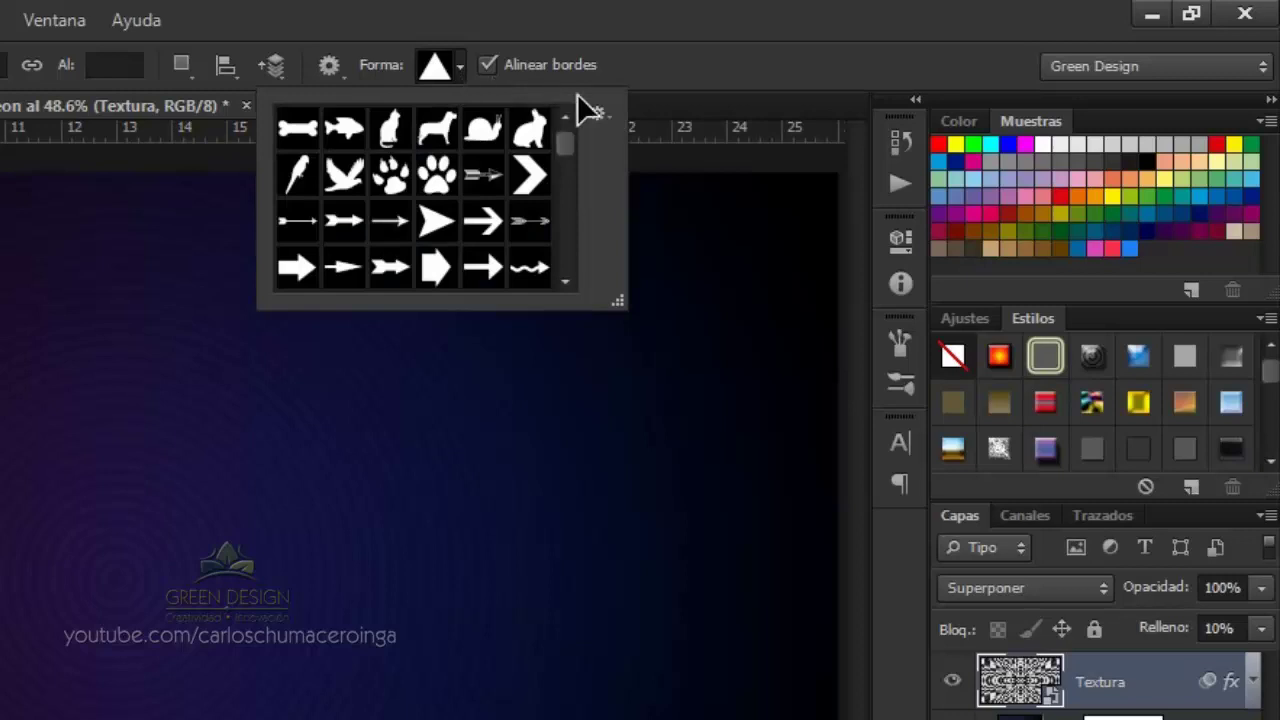
click(606, 110)
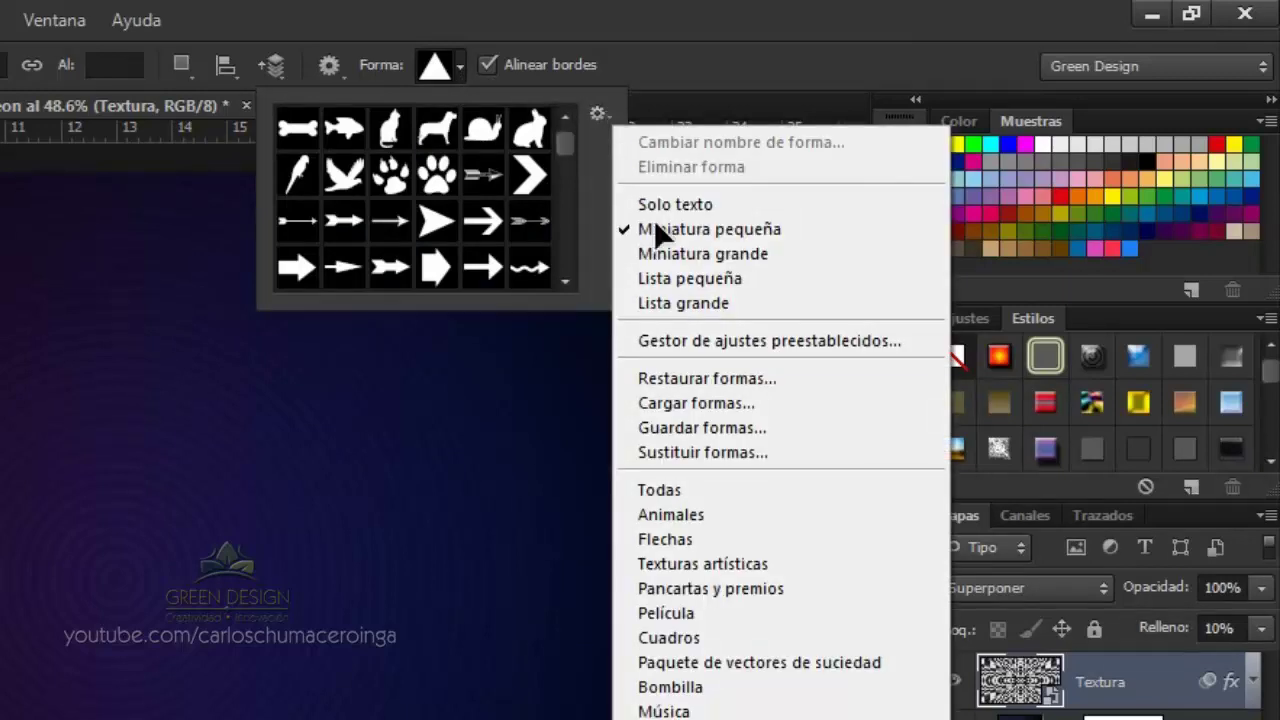
click(801, 494)
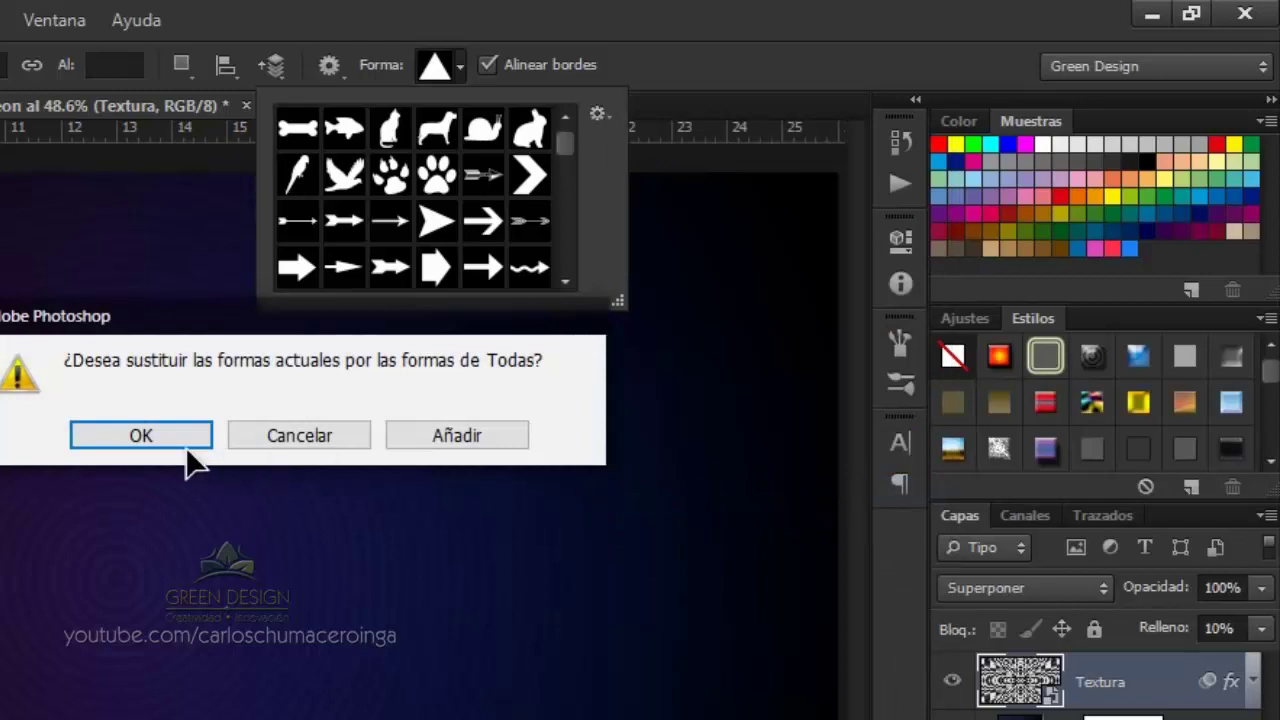
click(140, 436)
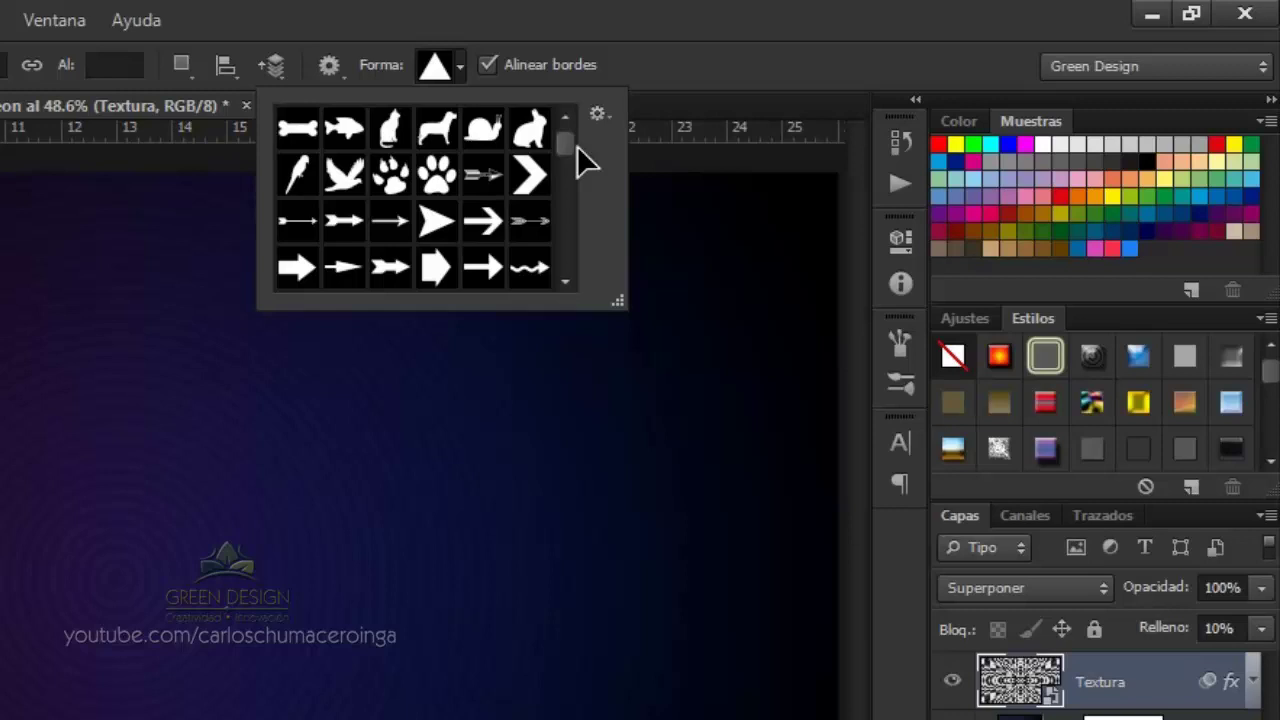
drag(577, 147, 577, 215)
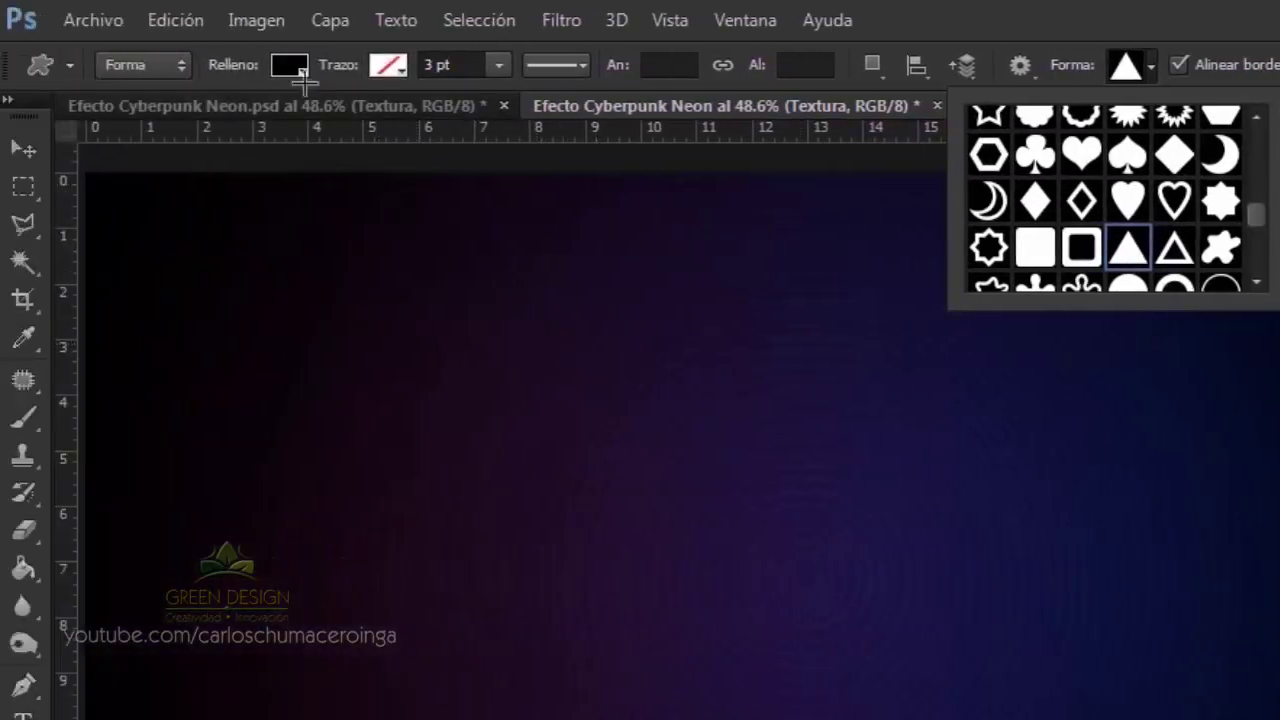
Set the triangle shape to no fill with a white 4 pt stroke
click(289, 66)
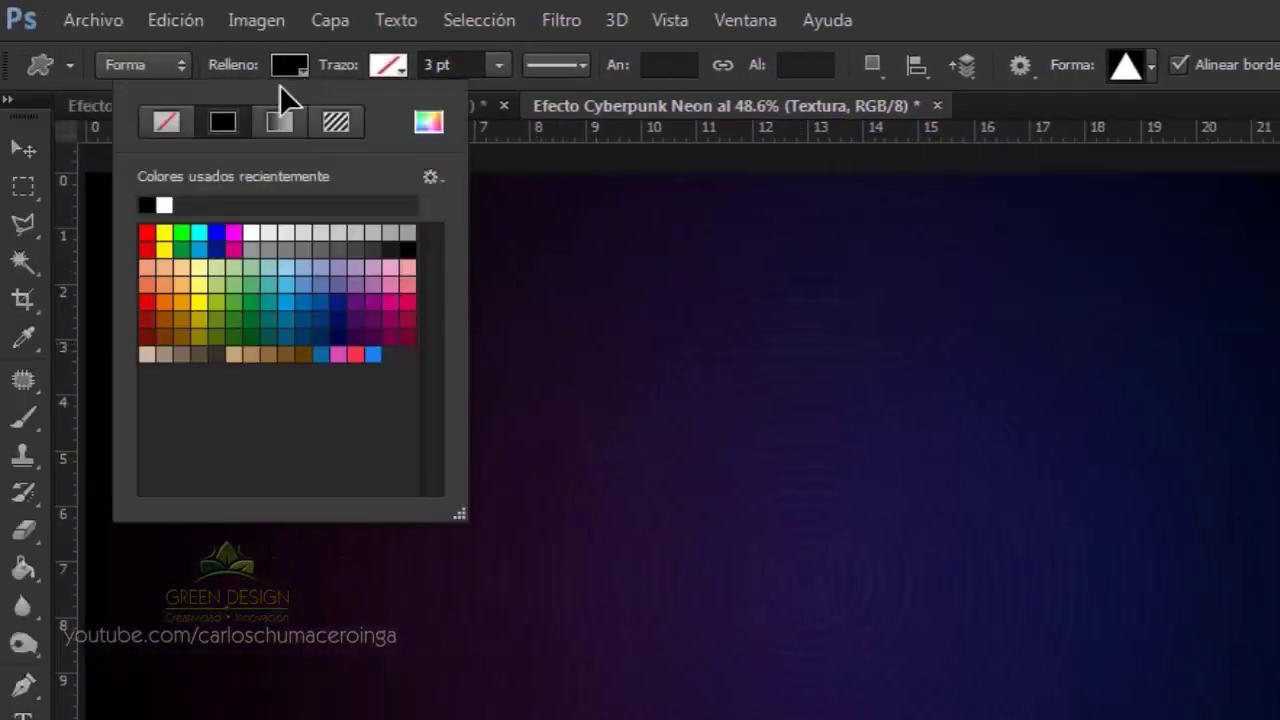
click(162, 126)
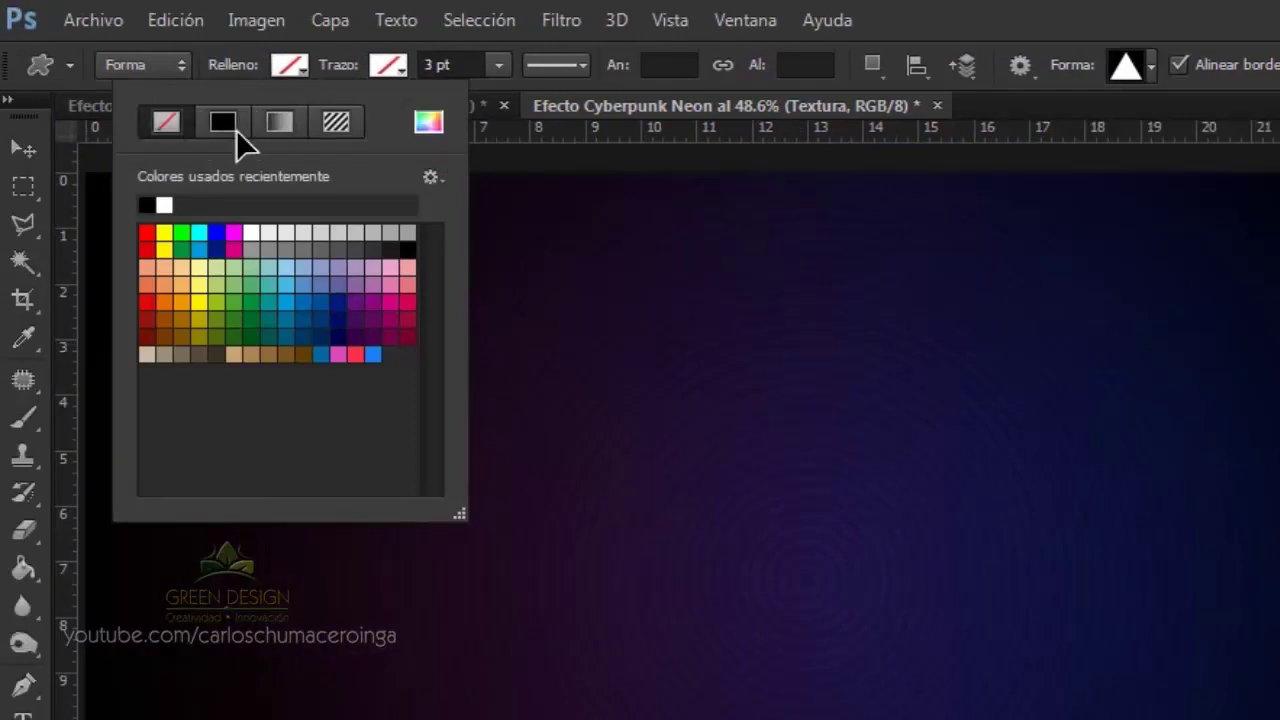
click(388, 65)
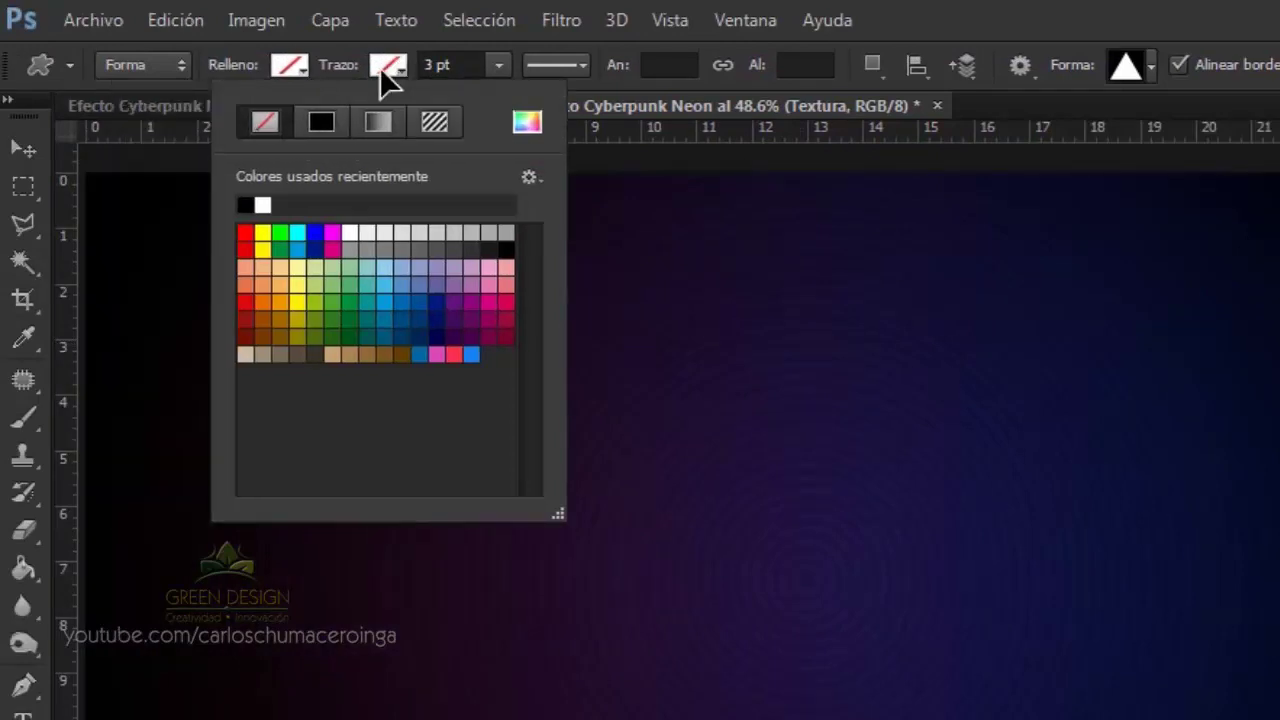
click(263, 205)
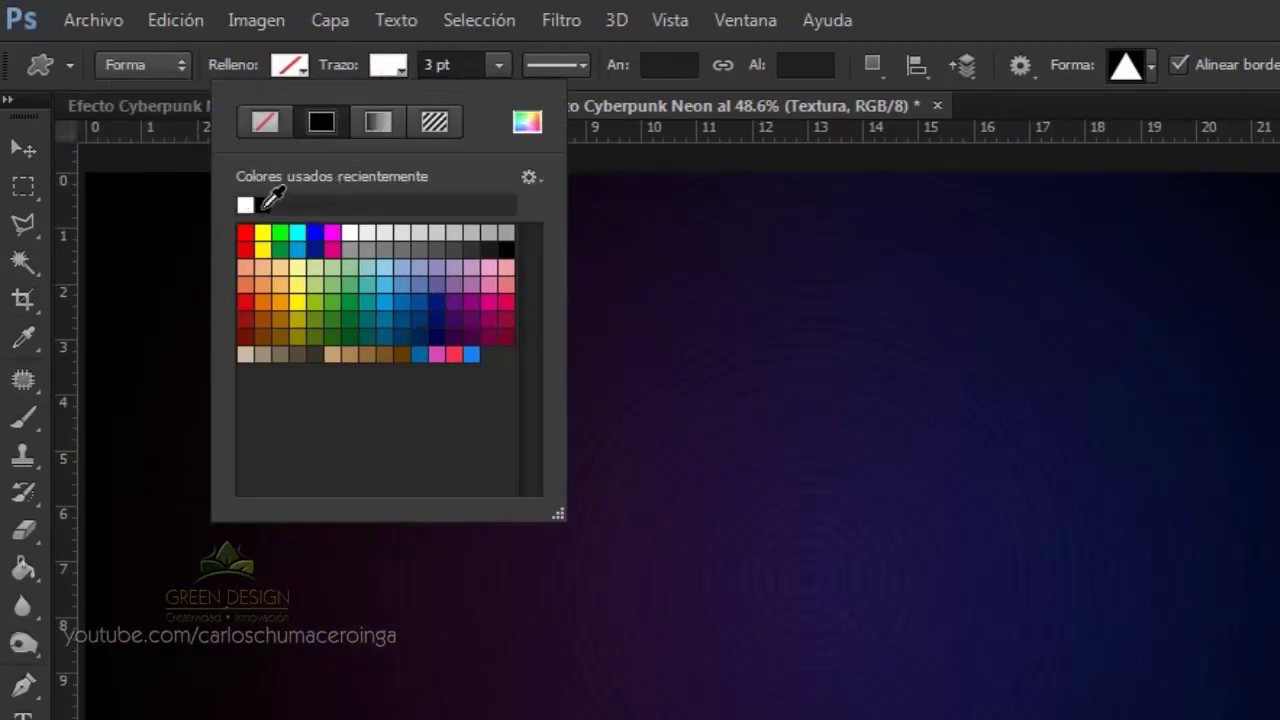
click(465, 58)
text(4)
key(Return)
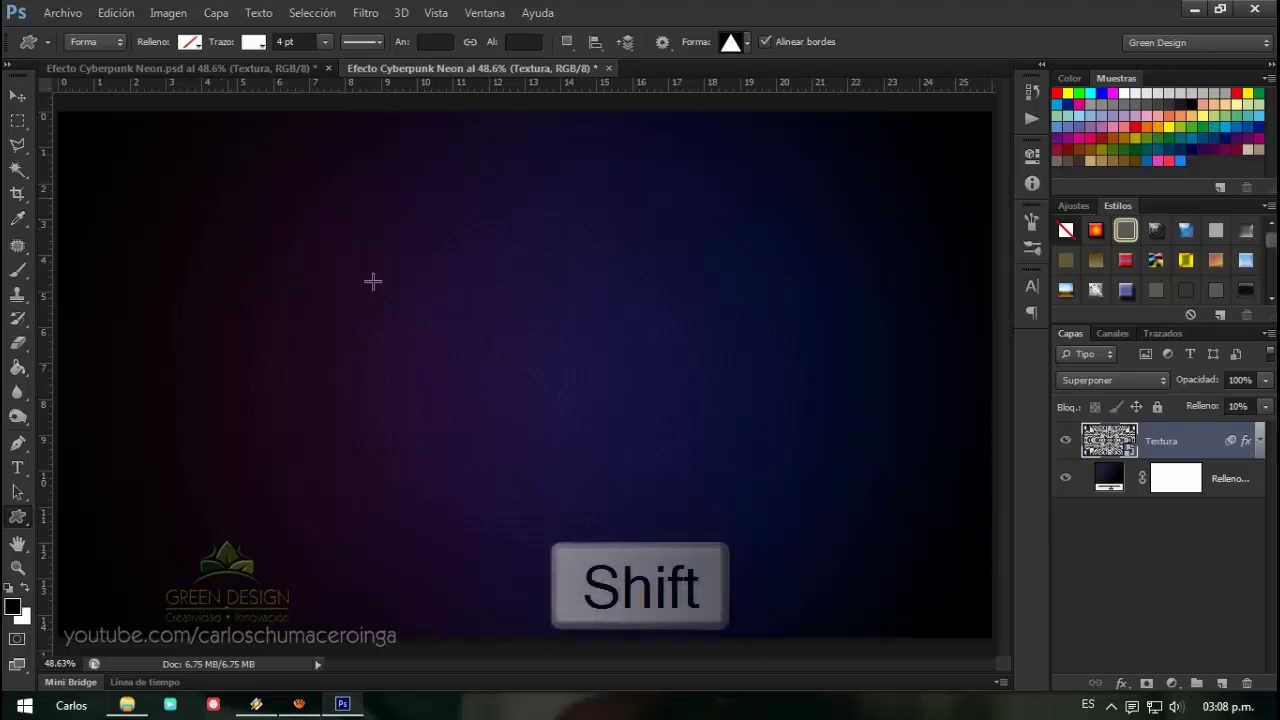
Draw a proportional triangle and rotate it with Free Transform to point downward
mouse_move(372, 282)
mouse_down()
mouse_move(749, 492)
mouse_move(848, 573)
mouse_up()
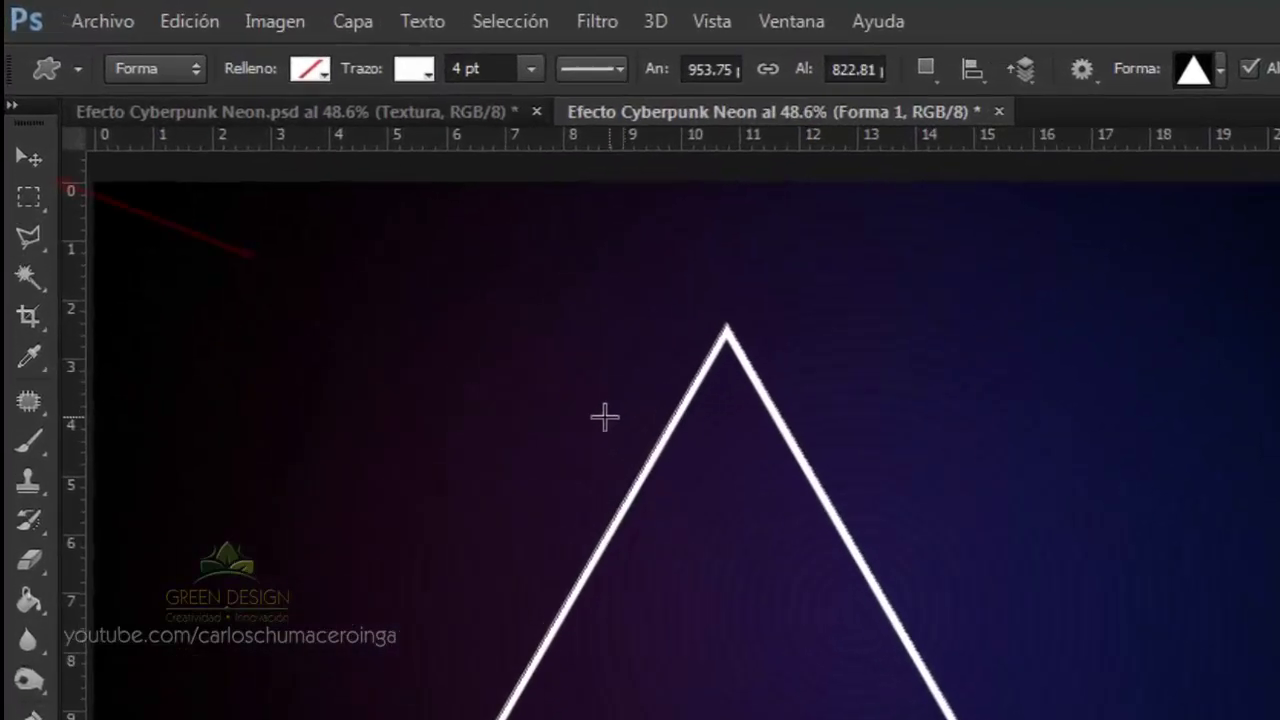
click(28, 174)
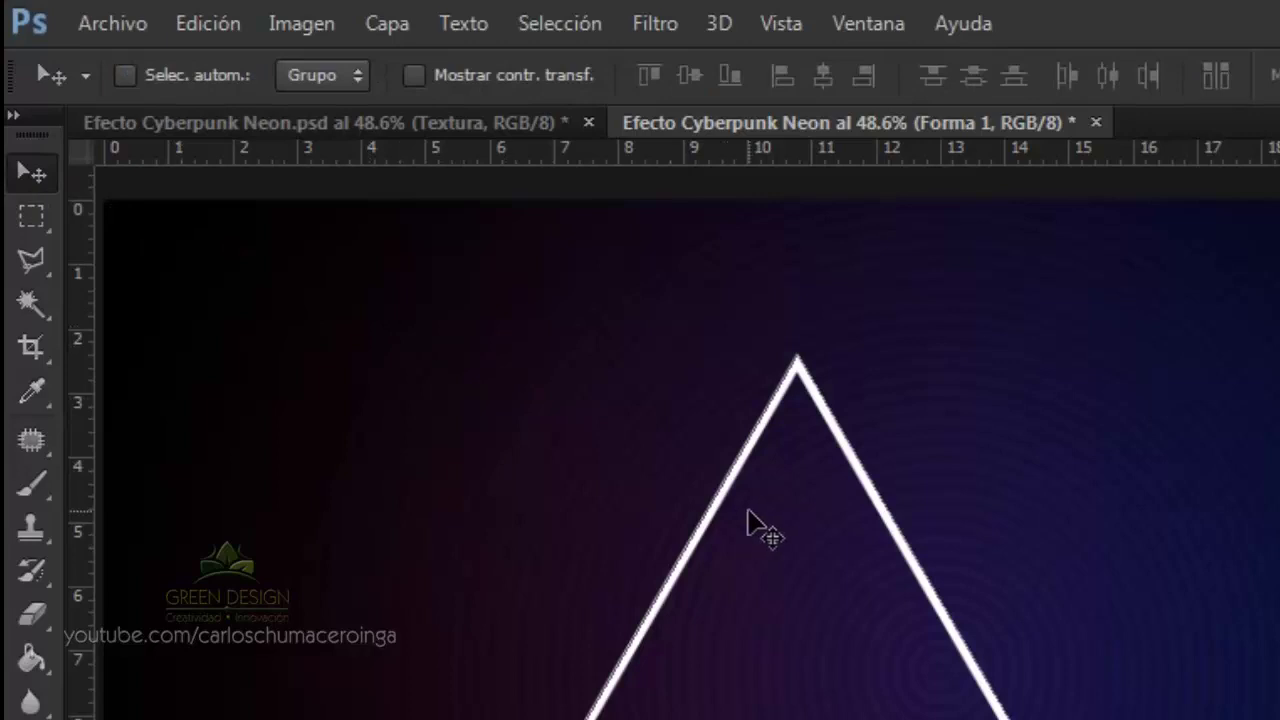
click(482, 78)
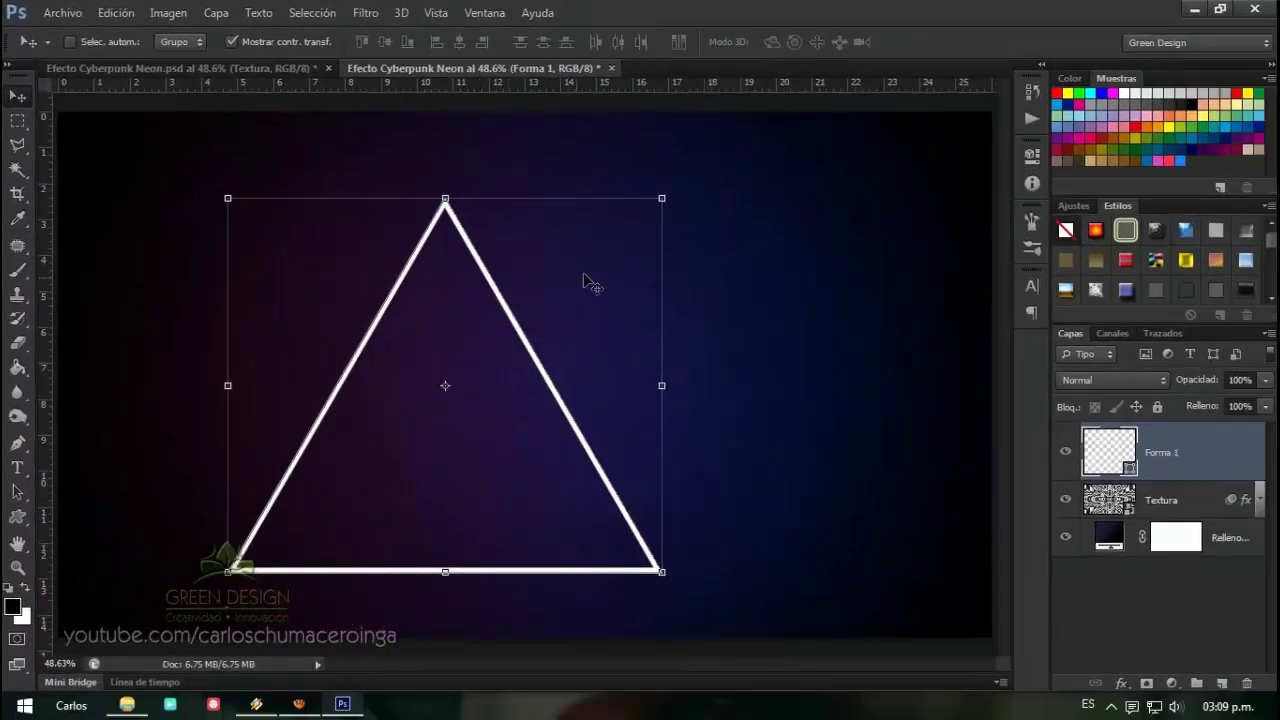
drag(510, 289, 589, 283)
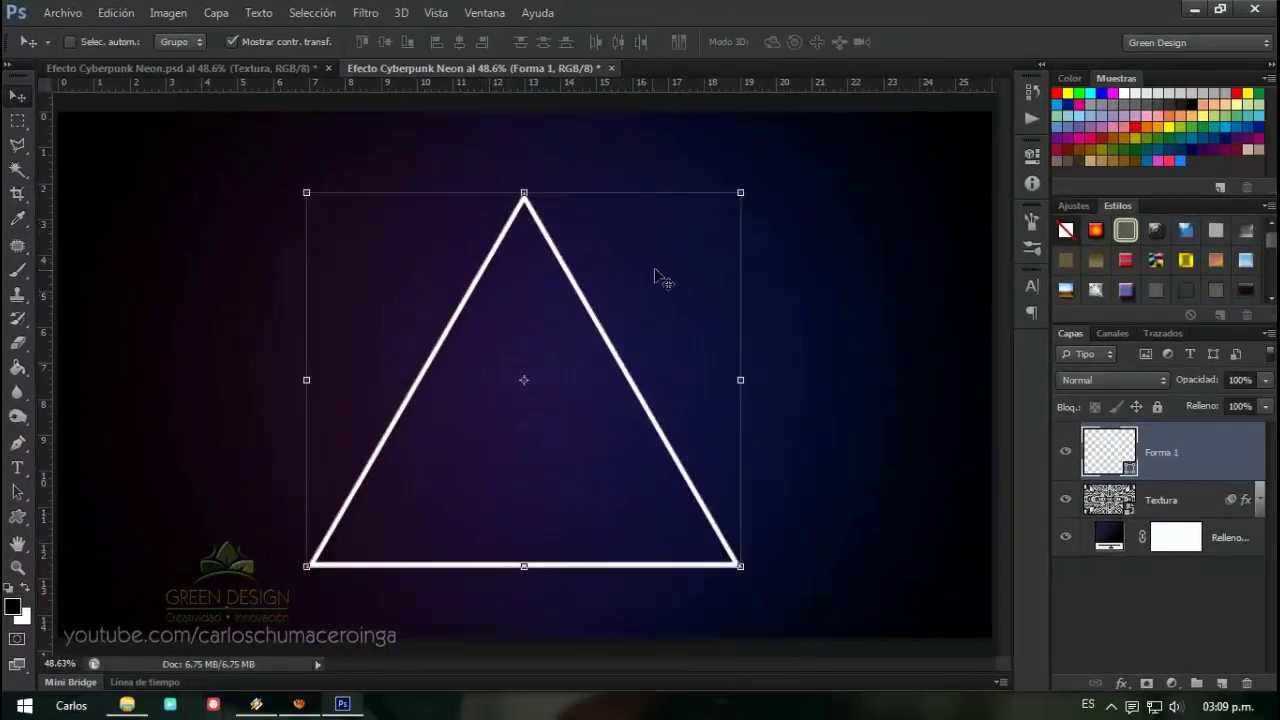
key(shift)
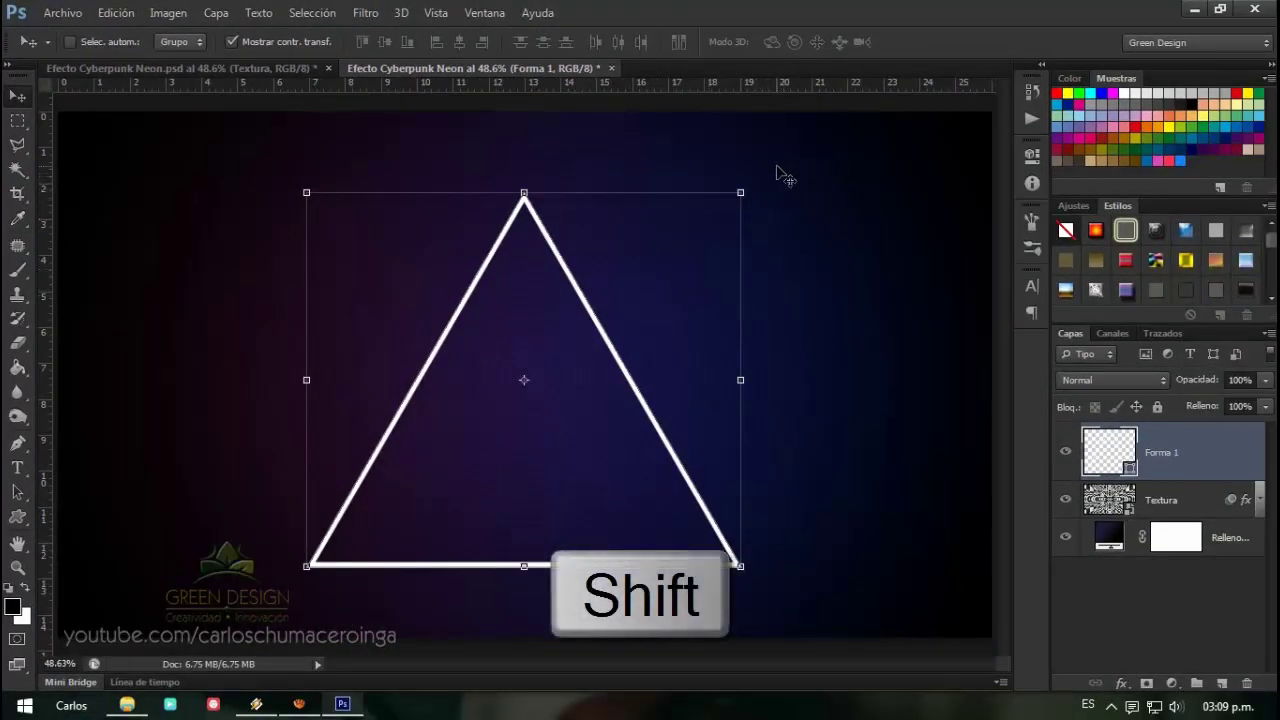
mouse_move(741, 170)
mouse_down()
mouse_move(396, 200)
mouse_move(483, 210)
mouse_up()
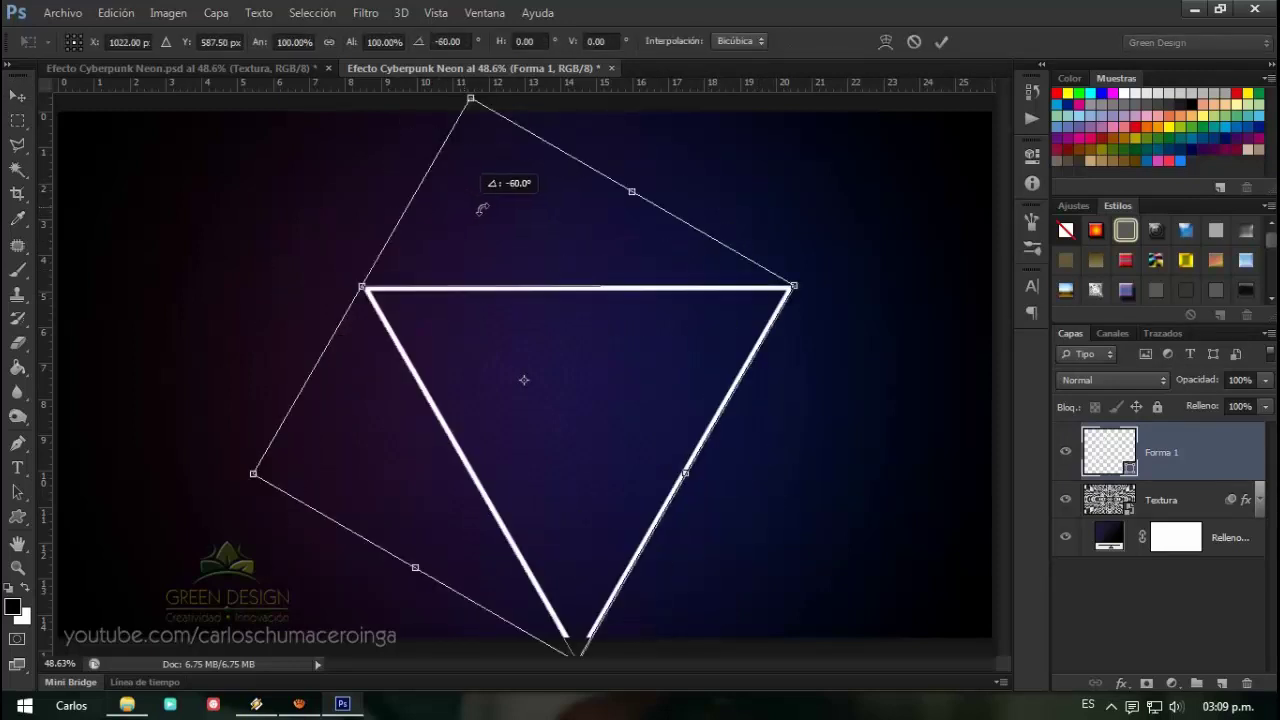
drag(630, 381, 608, 340)
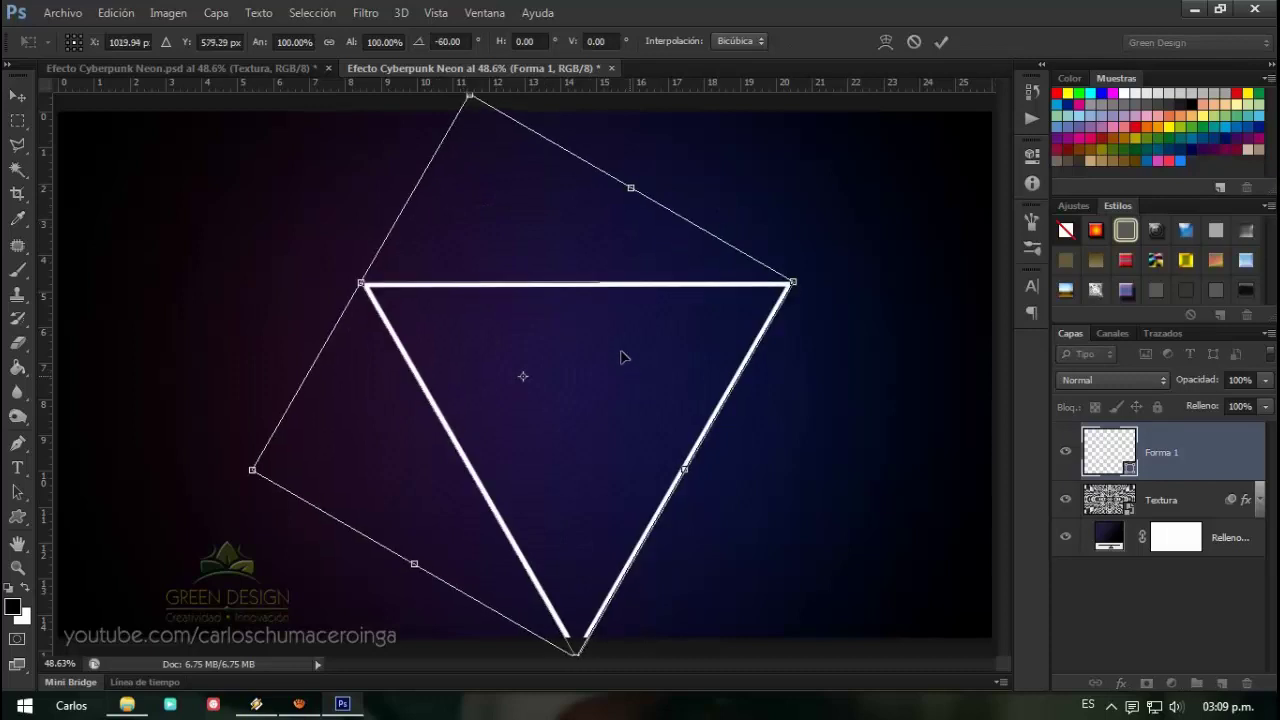
key(Return)
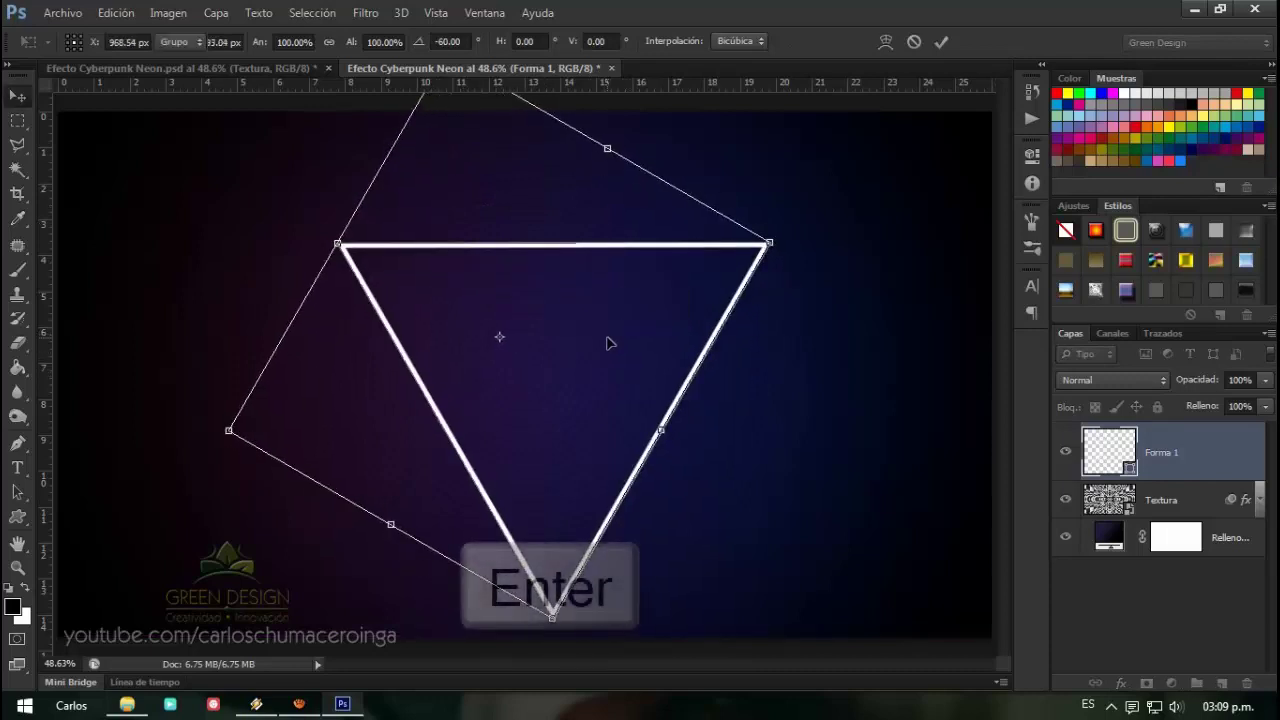
Reposition, slightly squash and shrink the triangle, then centre it horizontally on the canvas
drag(624, 360, 597, 350)
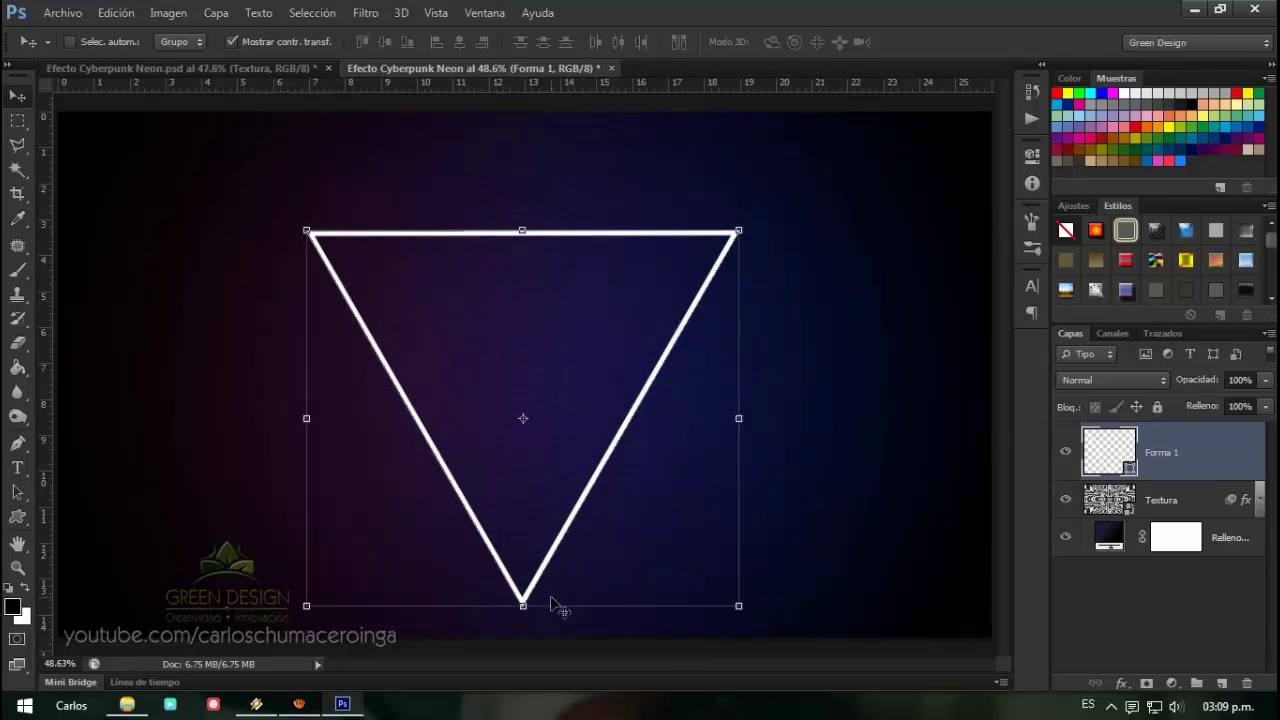
drag(558, 607, 555, 569)
mouse_move(540, 337)
mouse_down()
mouse_move(538, 354)
mouse_move(588, 348)
mouse_up()
key(Return)
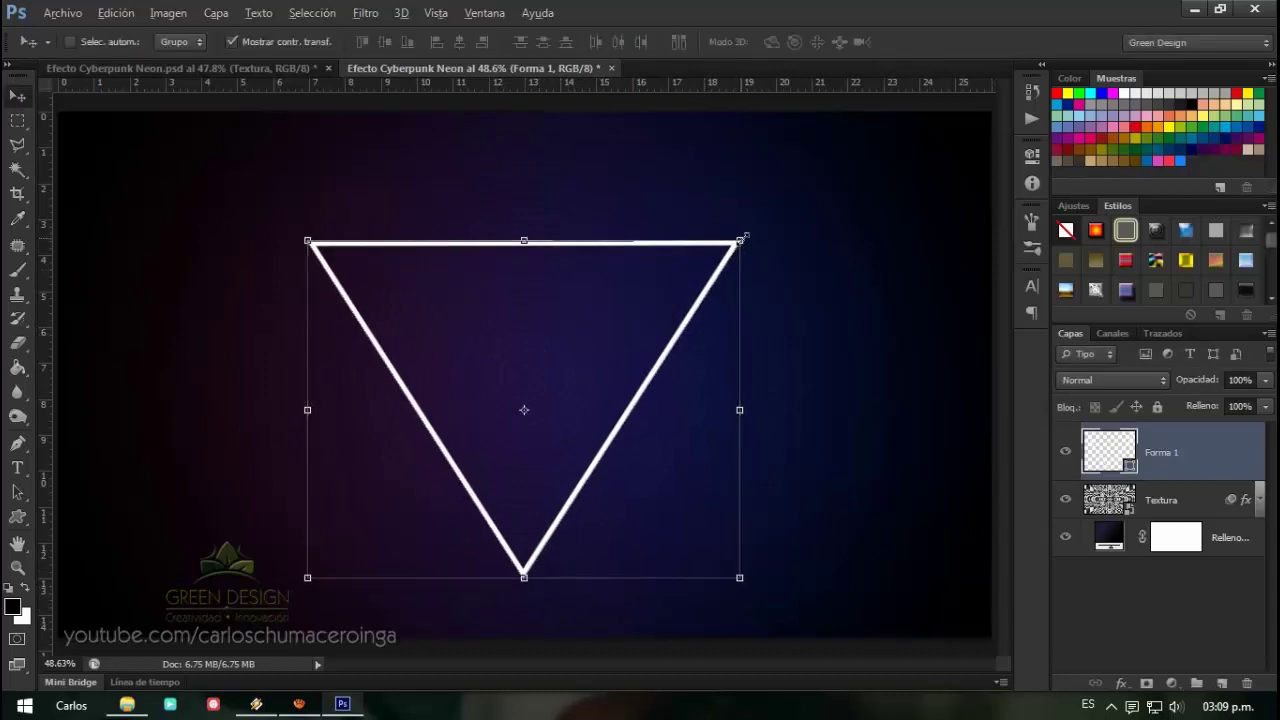
drag(745, 237, 729, 249)
key(Return)
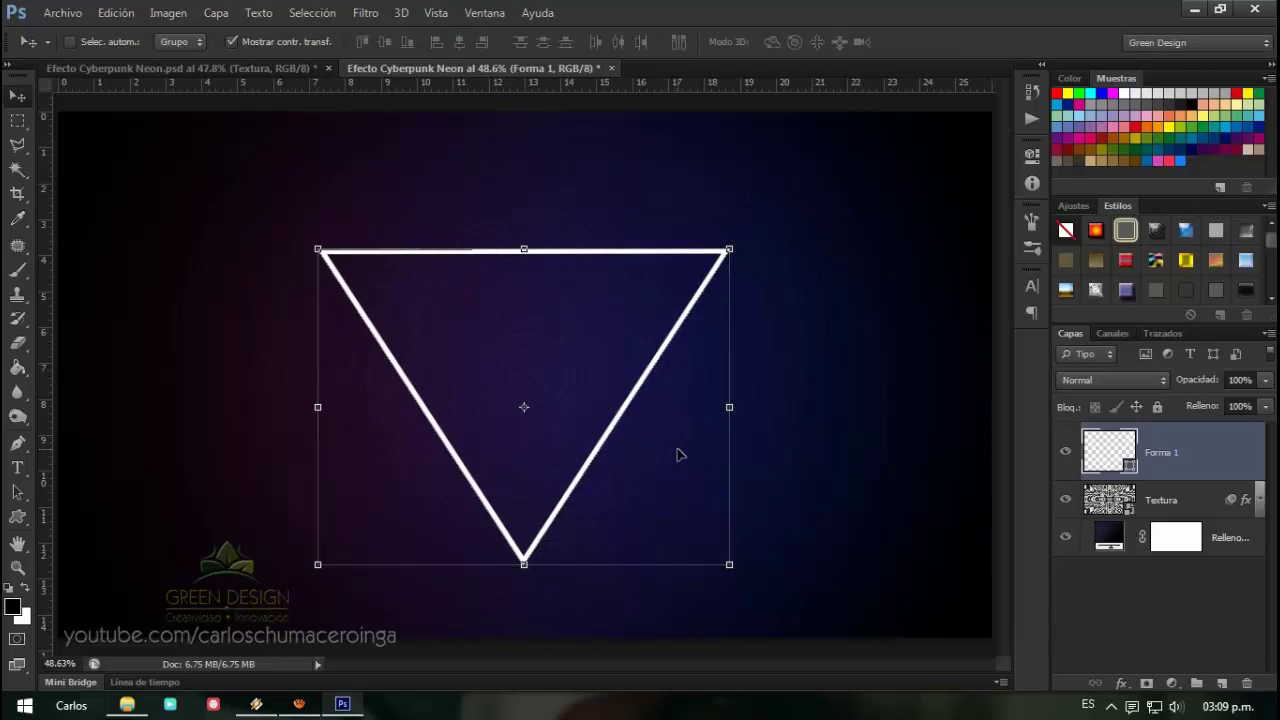
key(ctrl+a)
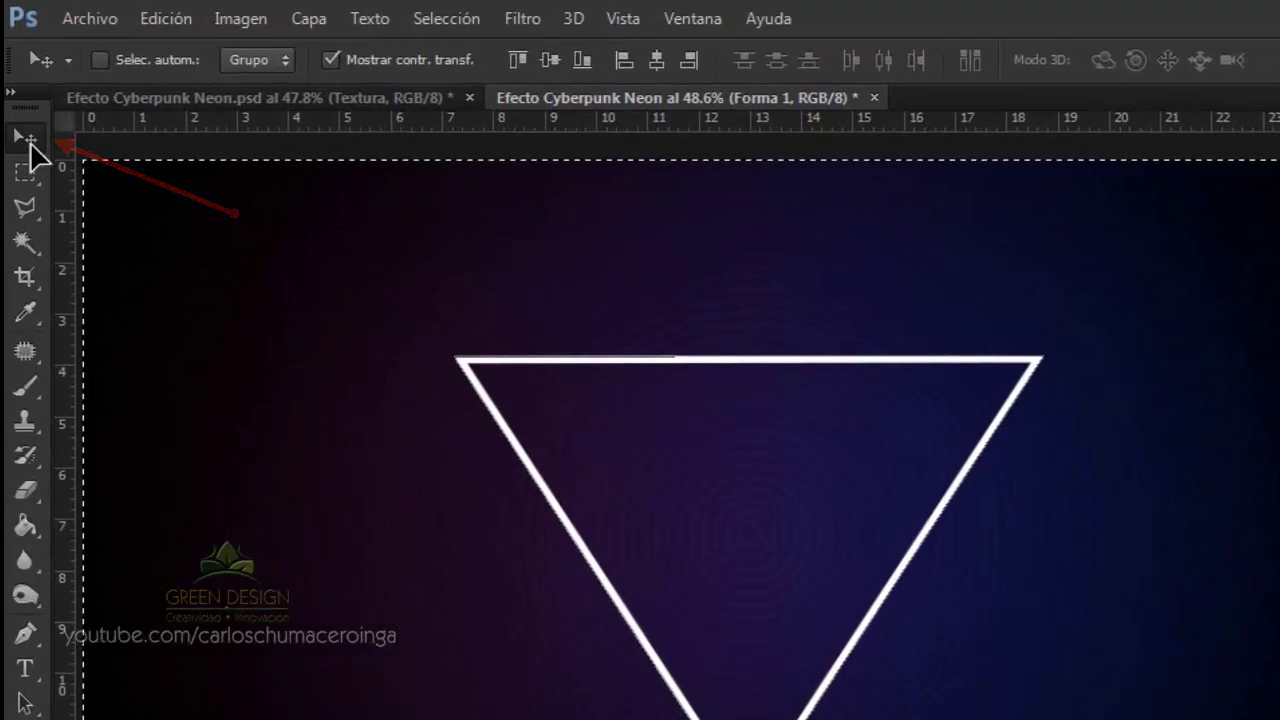
click(657, 62)
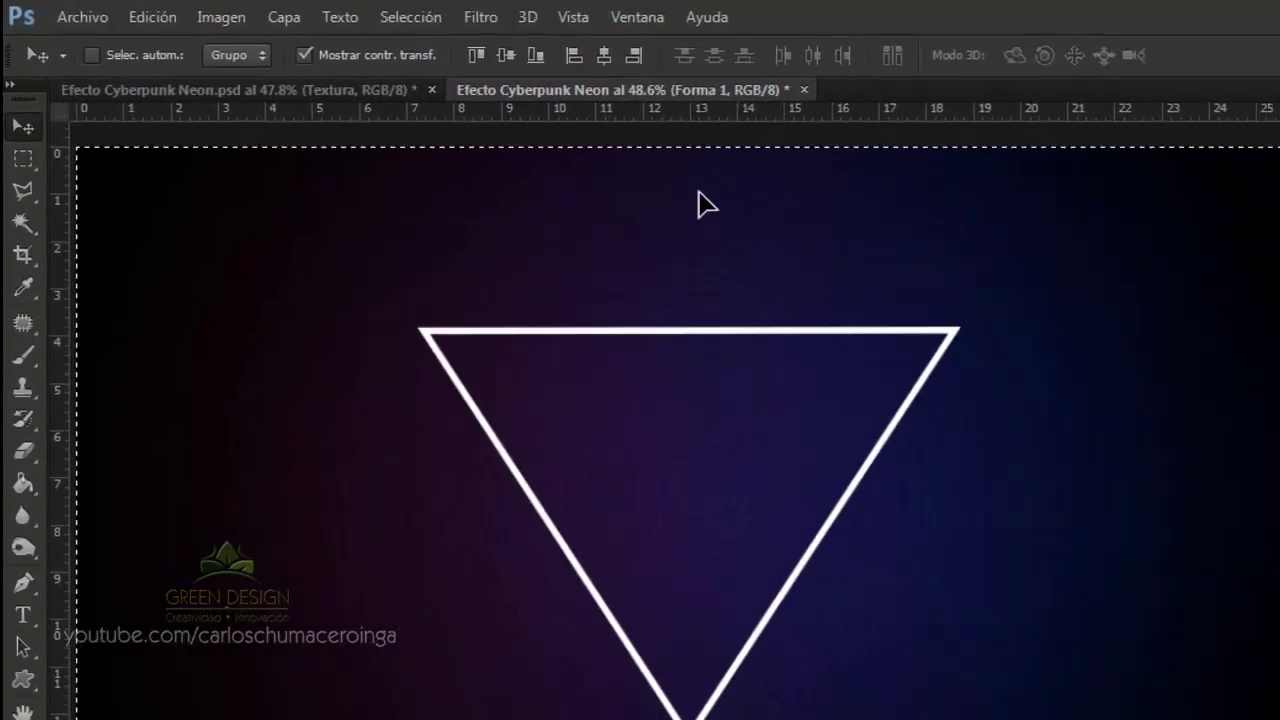
key(ctrl+d)
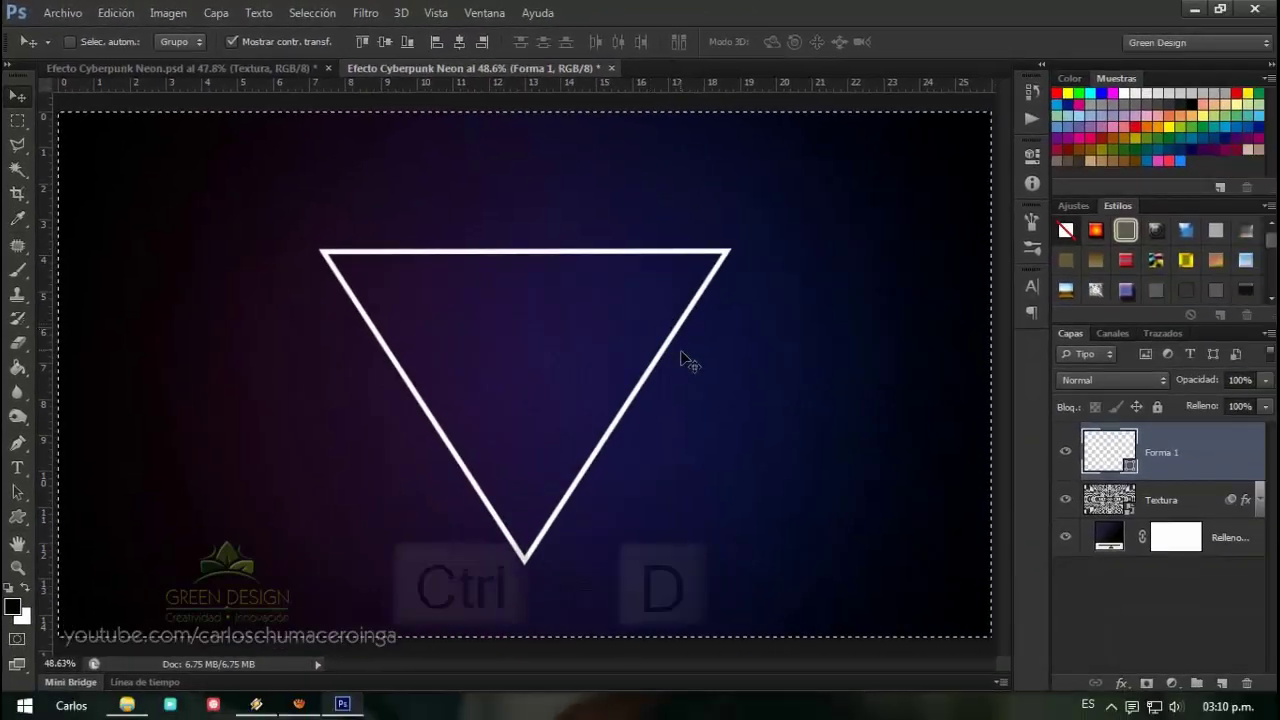
key(ctrl+d)
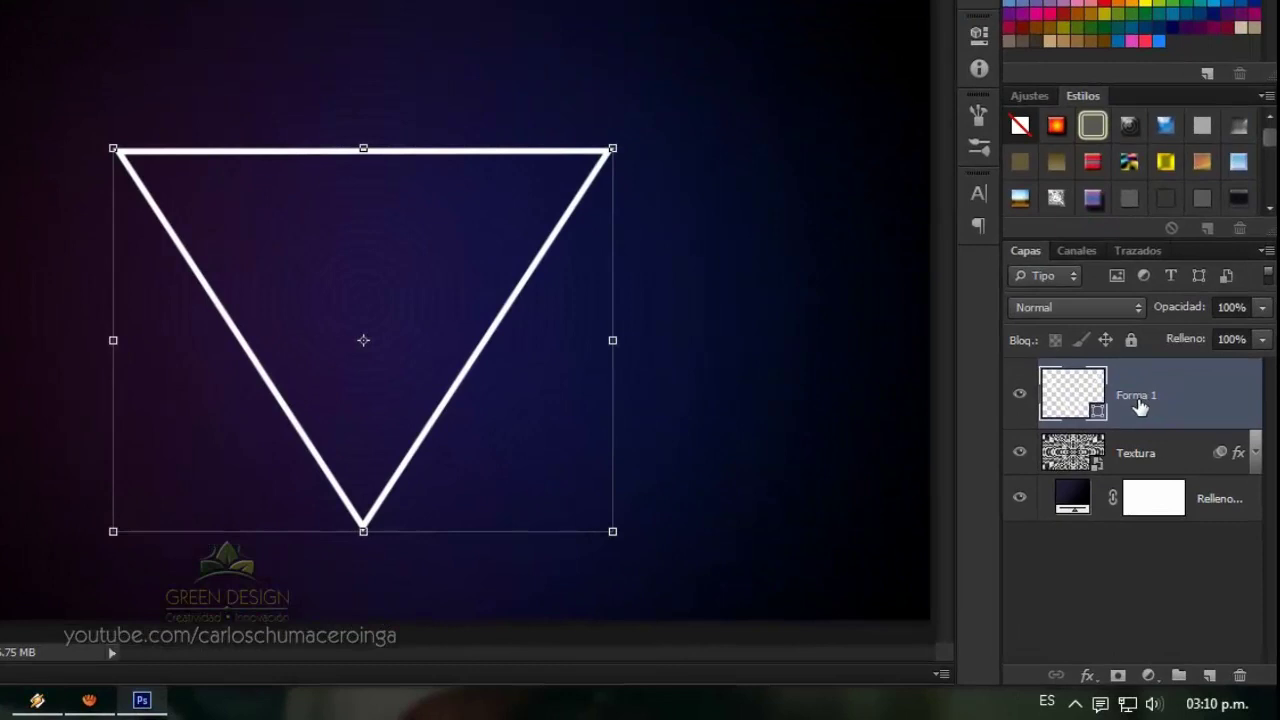
Add a Cyberpunk red-to-blue gradient overlay to the triangle, with red stop at 25% and blue at 75%
click(1100, 670)
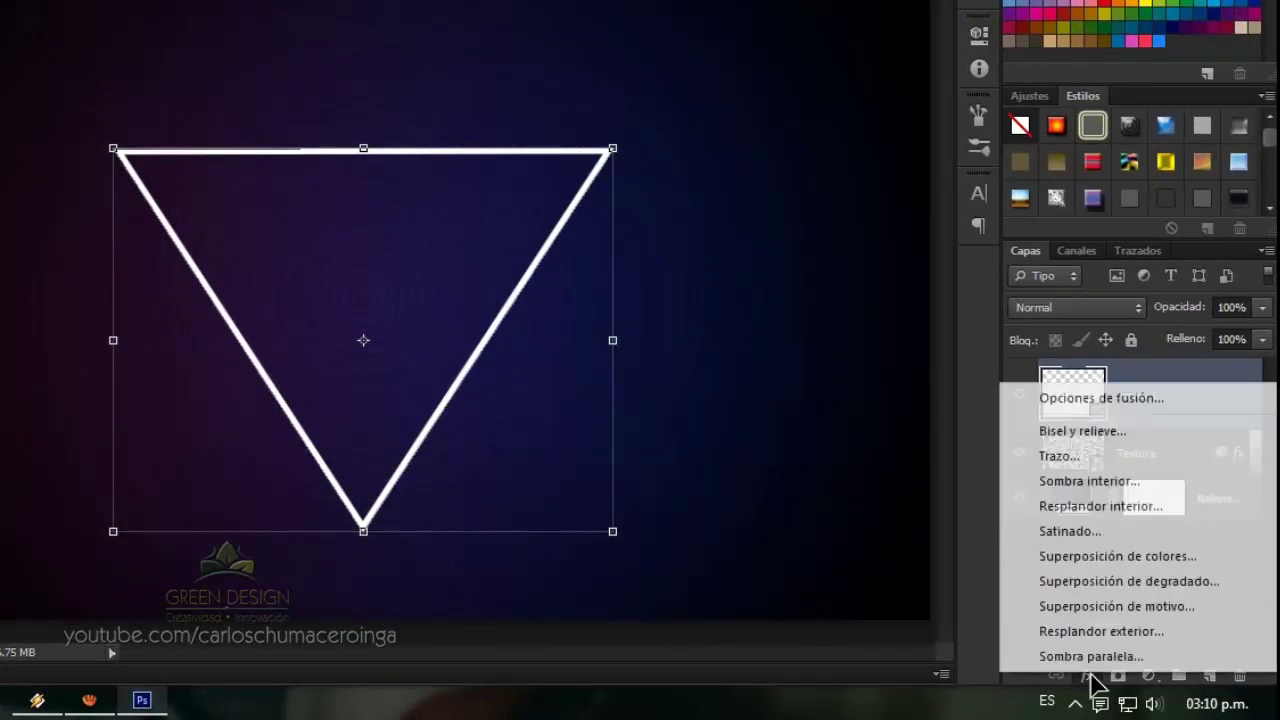
click(1216, 580)
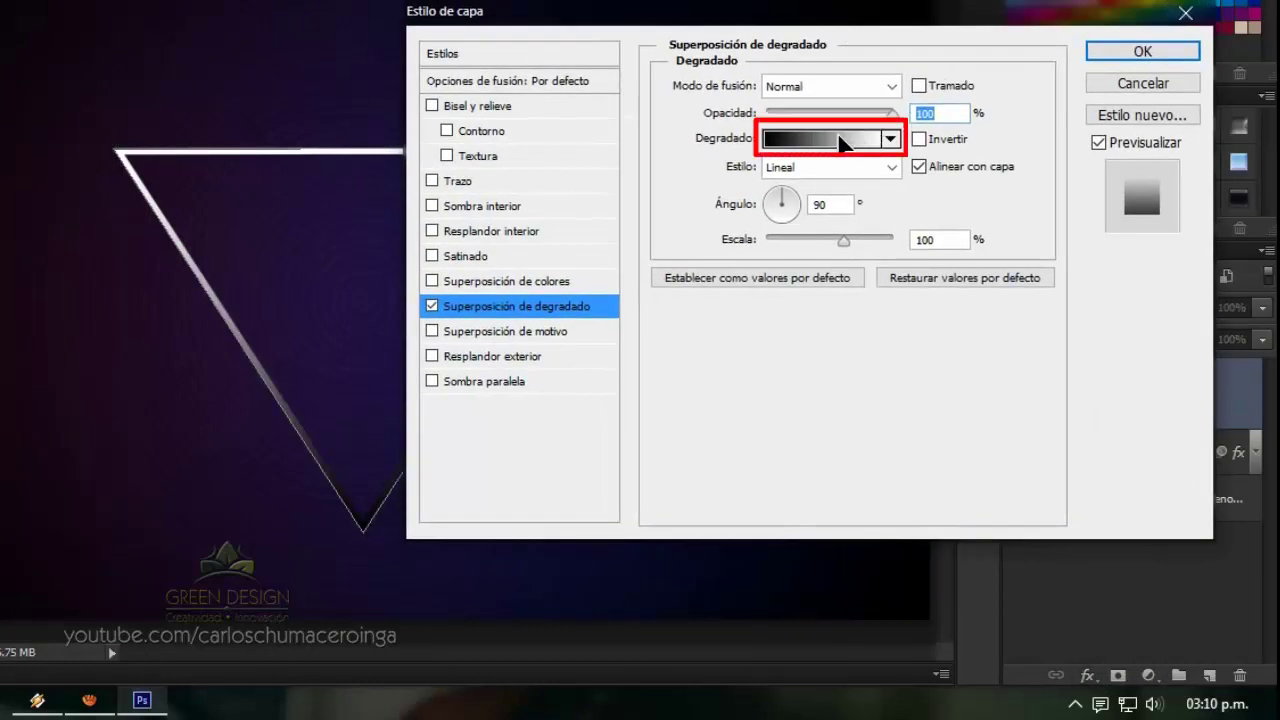
click(838, 141)
drag(834, 75, 840, 140)
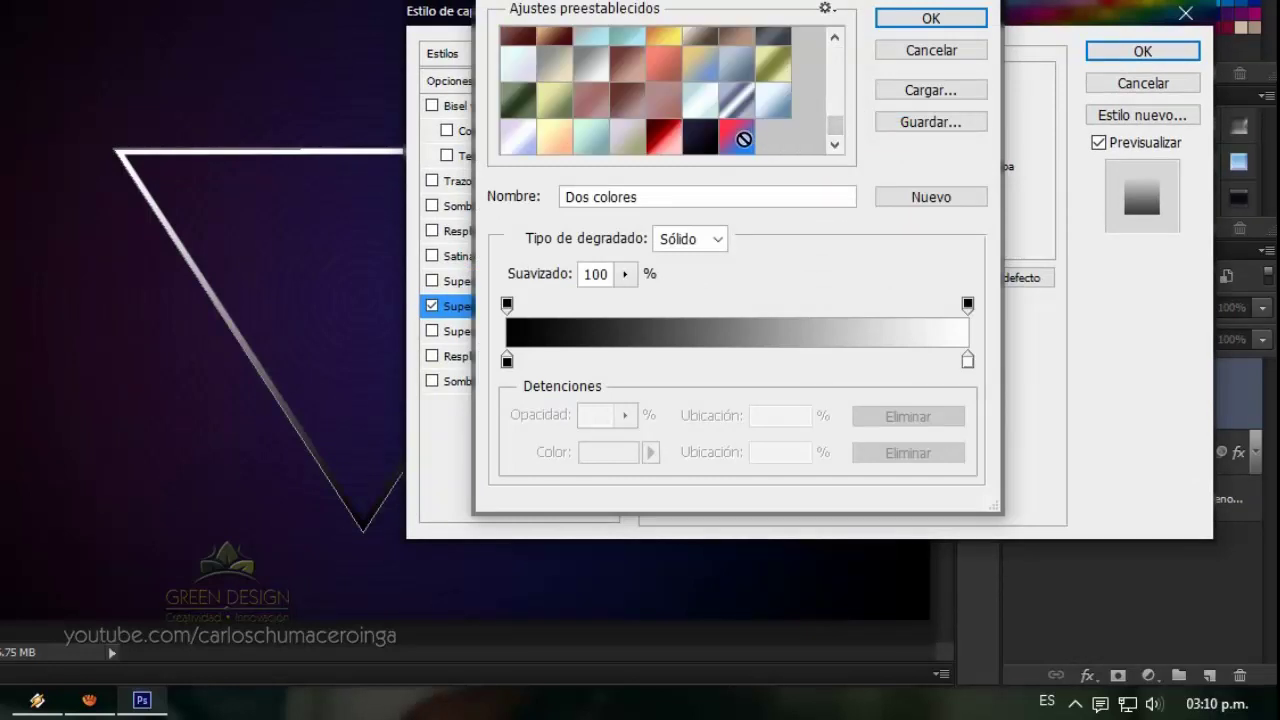
click(737, 136)
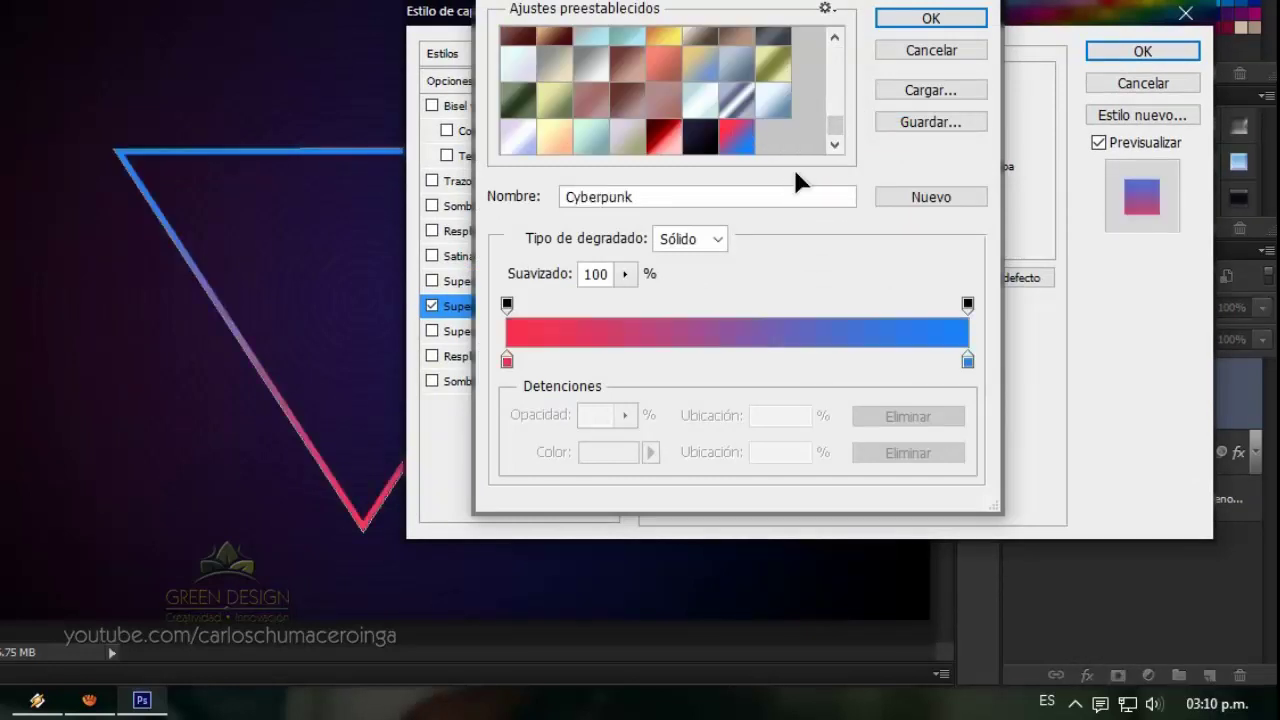
click(506, 366)
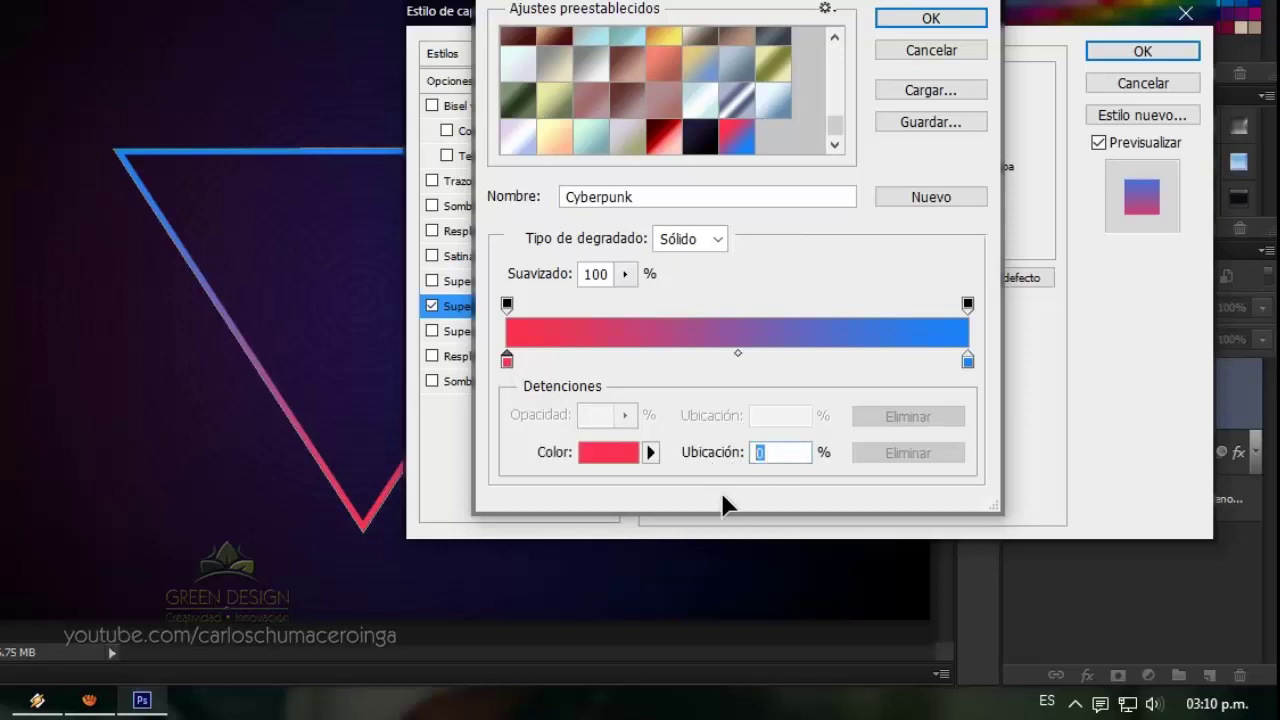
text(25)
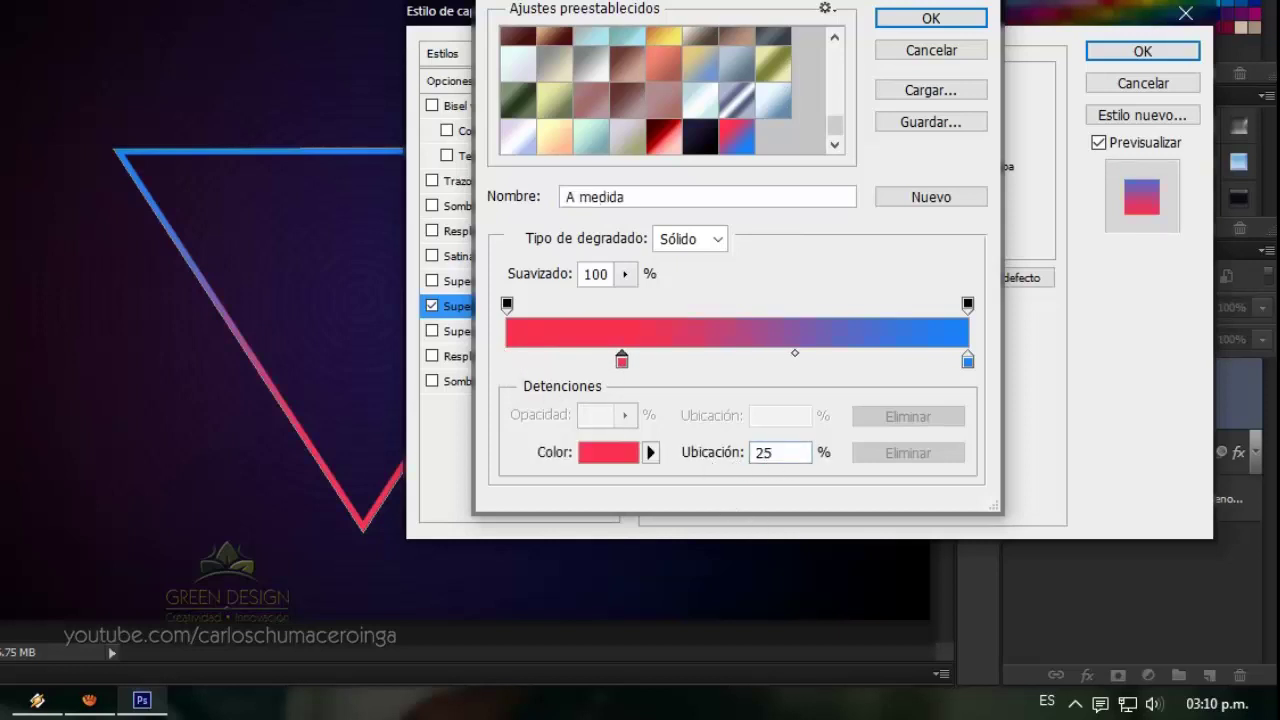
click(968, 361)
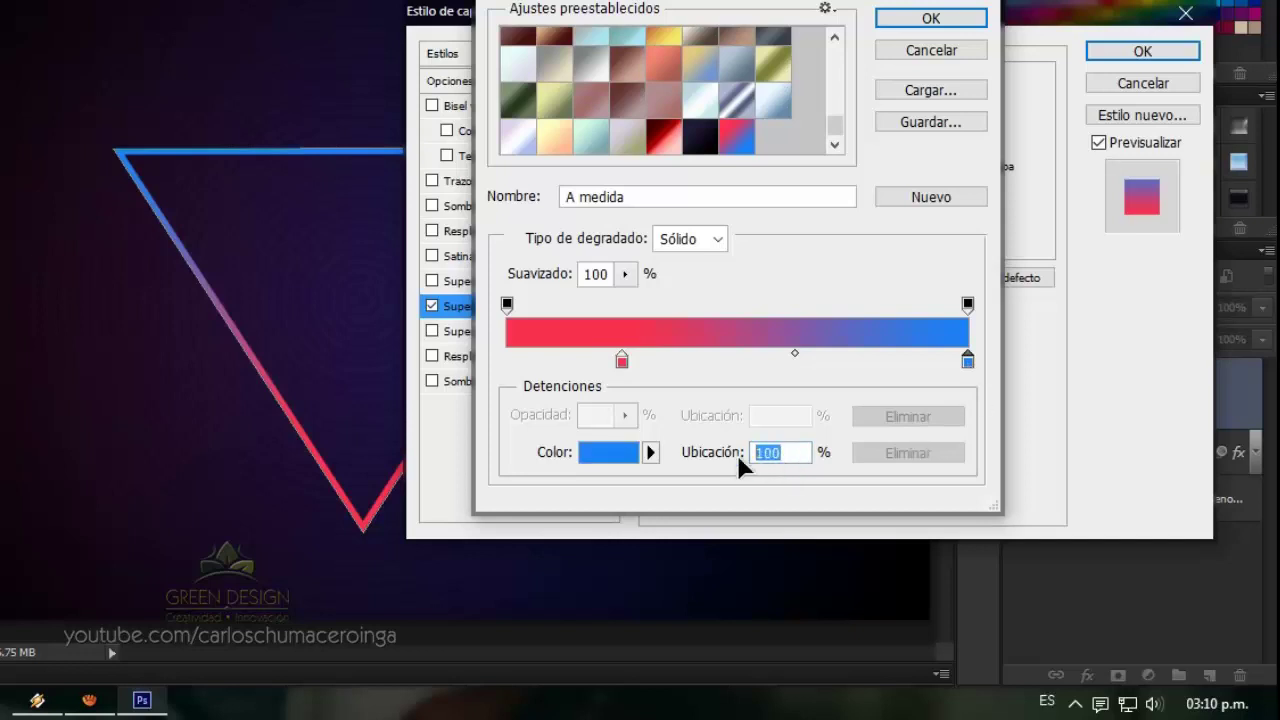
text(7)
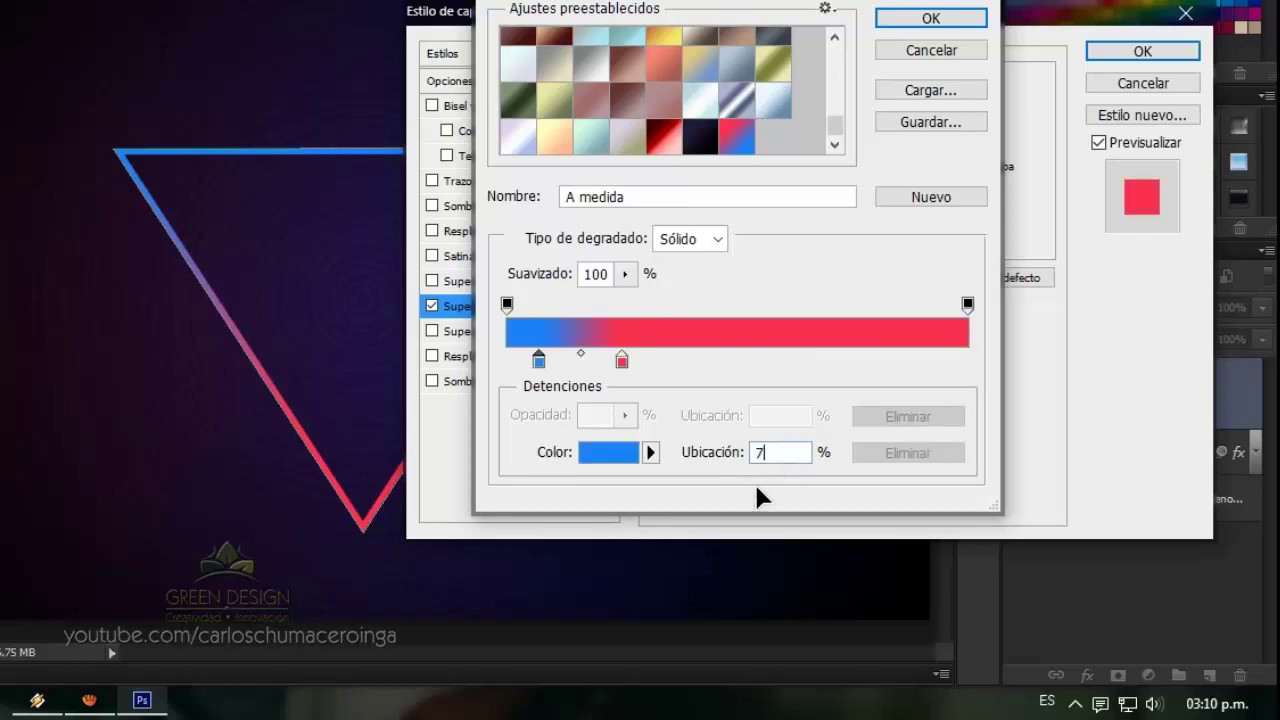
text(5)
click(918, 22)
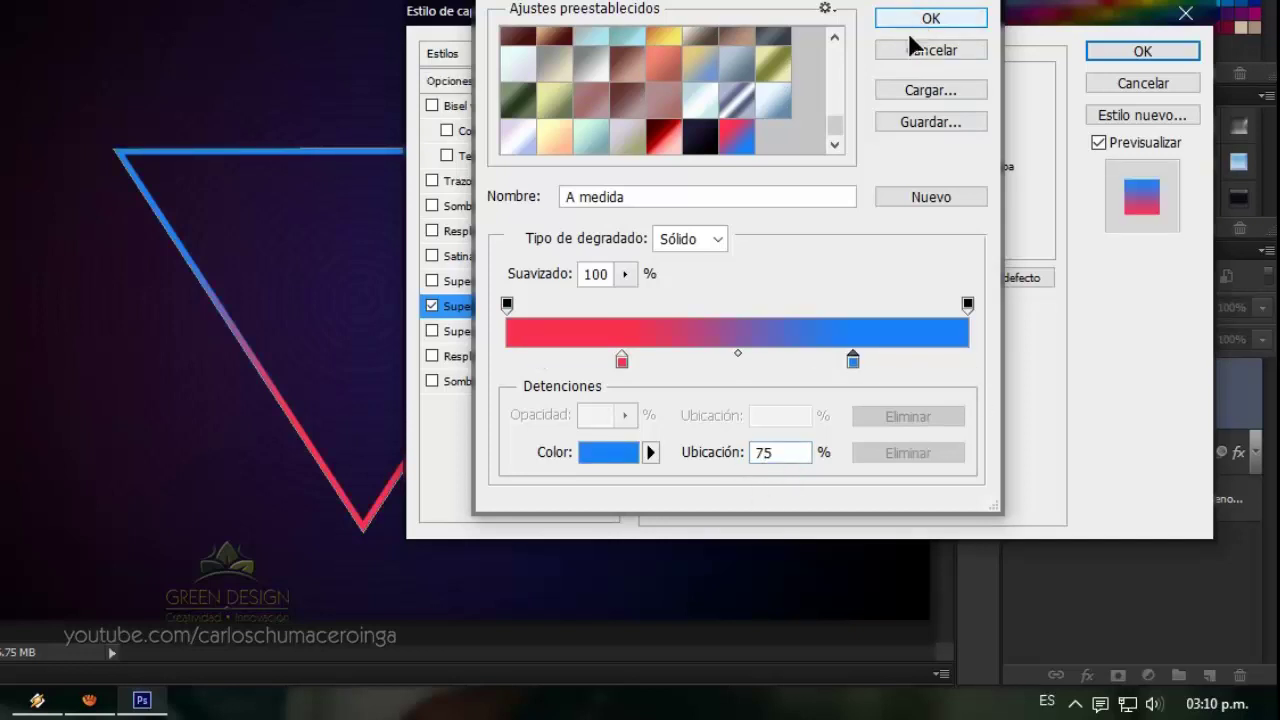
Set the triangle's gradient overlay to a 0° angle in Sobreexpos. lineal mode
drag(846, 207, 793, 216)
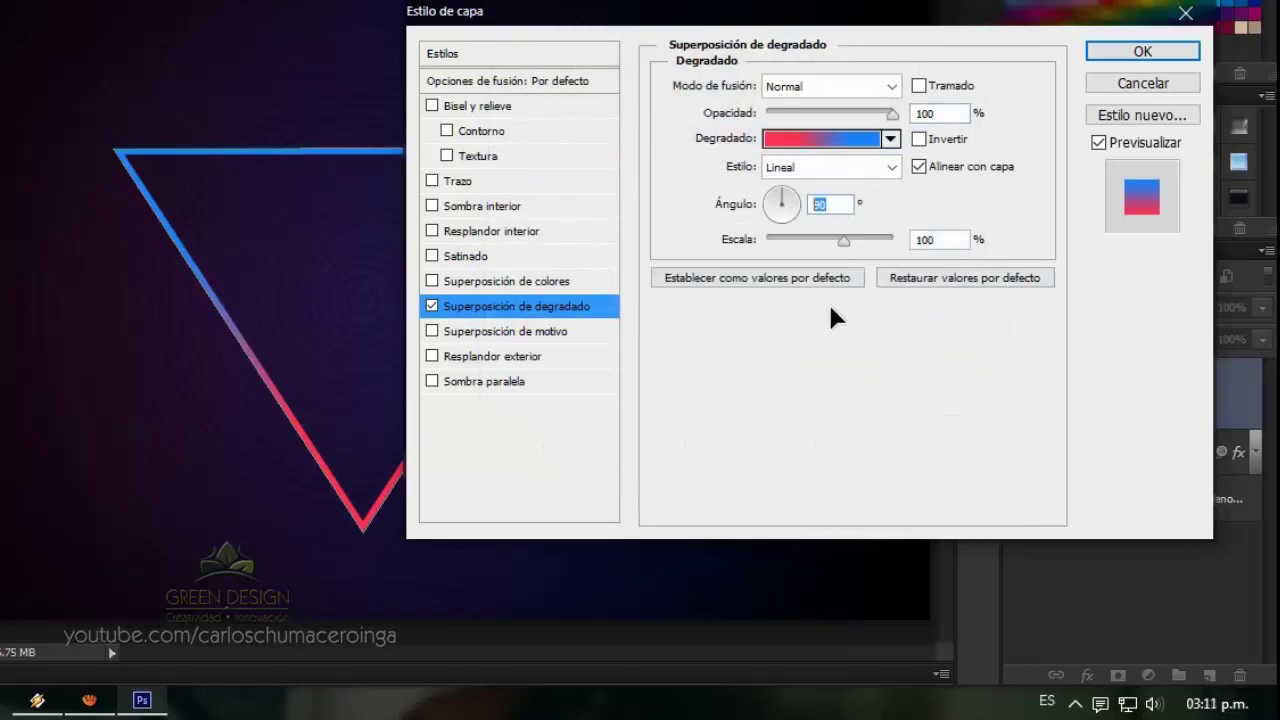
text(0)
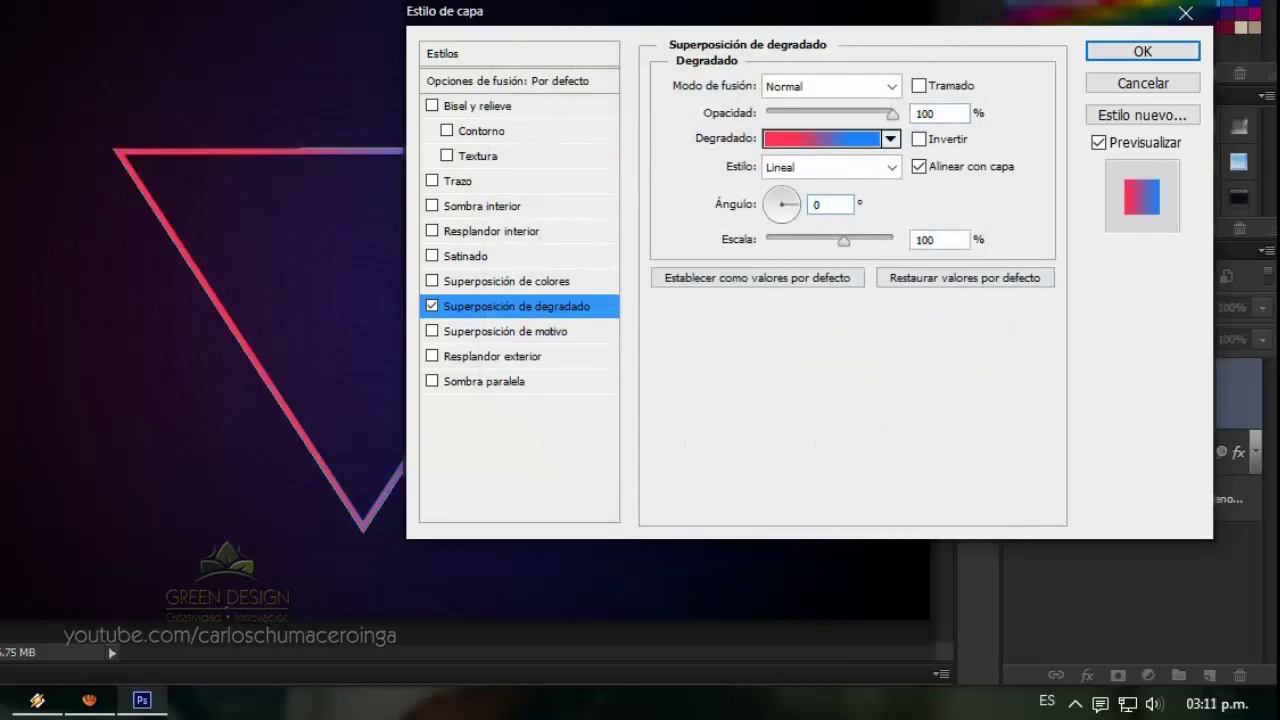
click(891, 86)
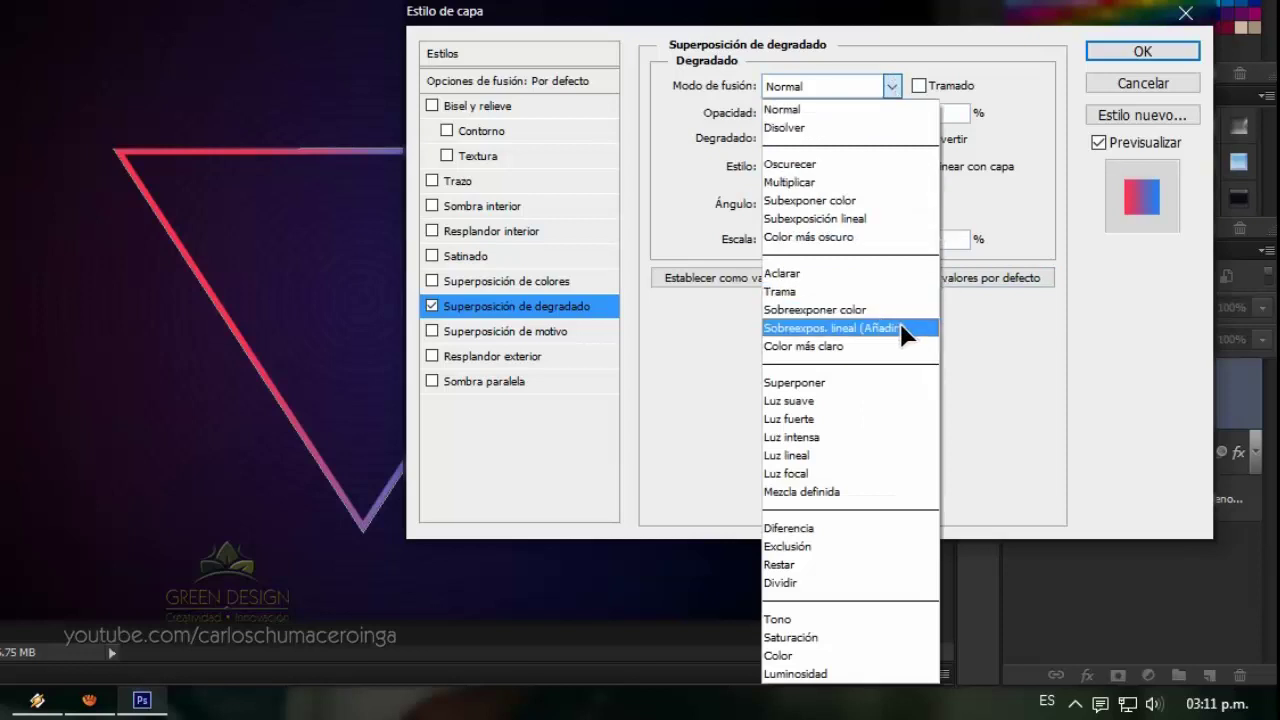
click(900, 328)
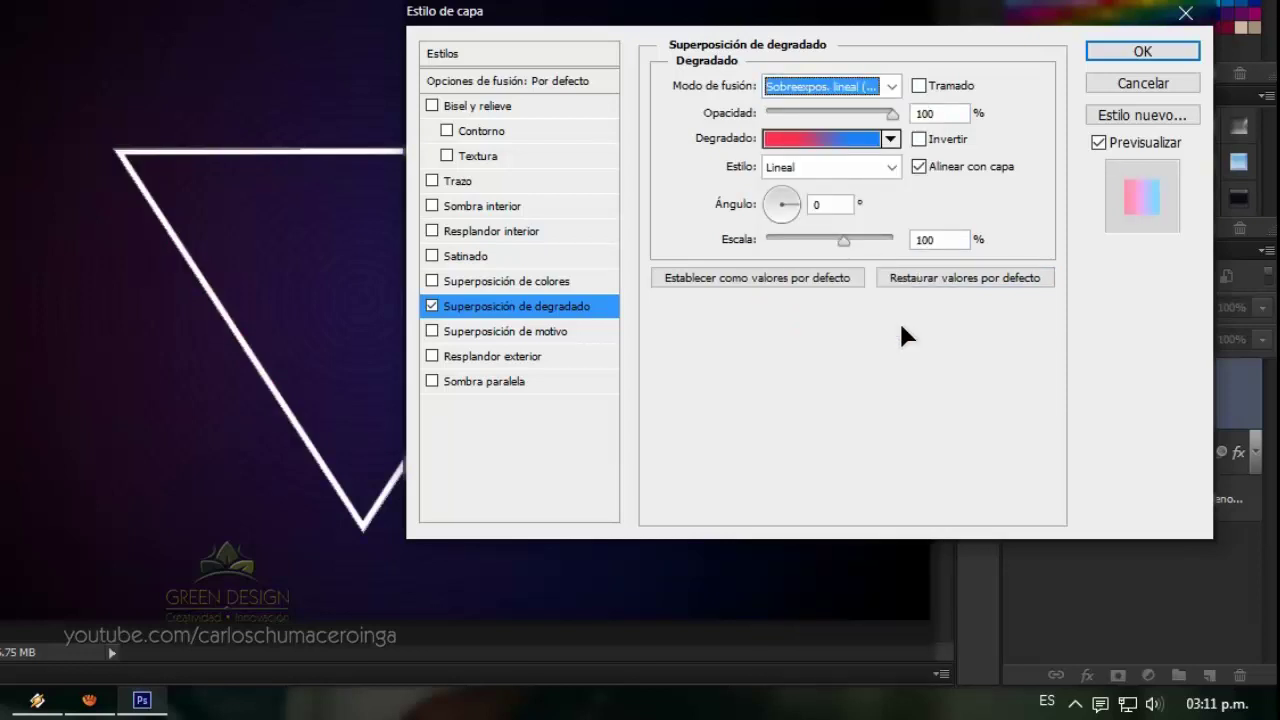
click(1142, 51)
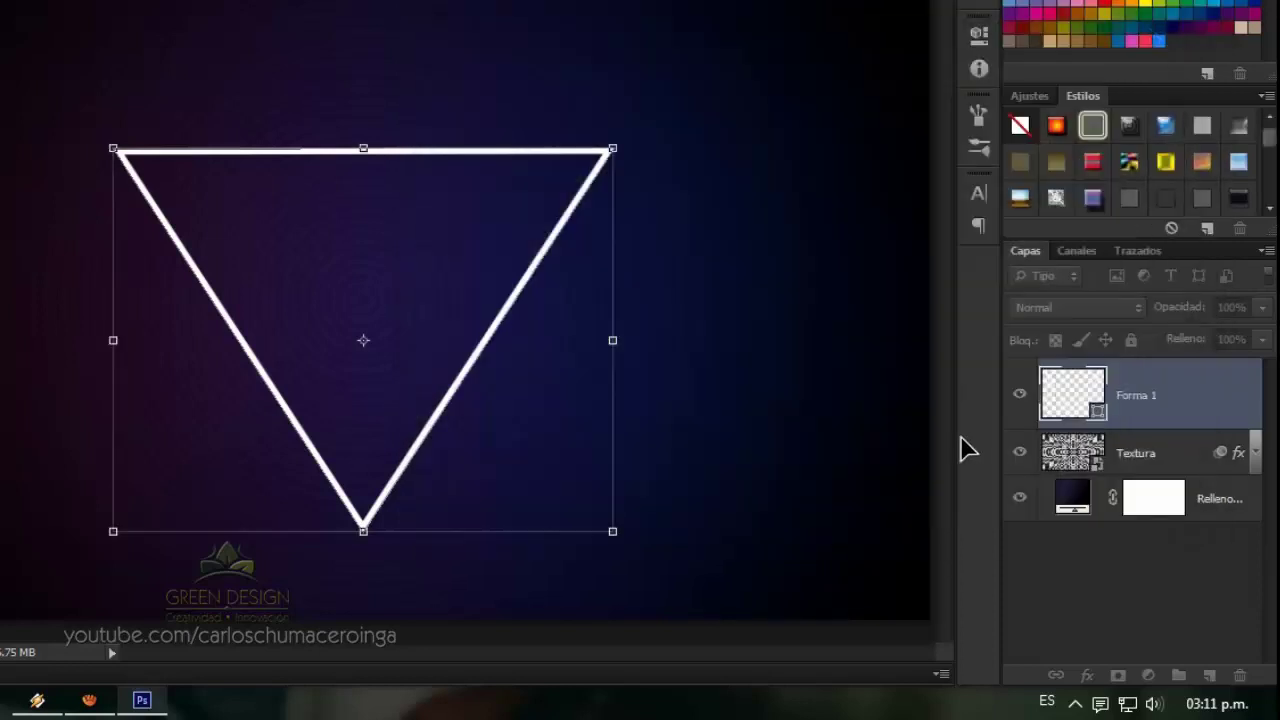
Set the triangle's fill to 0%, rename Forma 1 to Contorno, and duplicate it
click(1214, 340)
text(0)
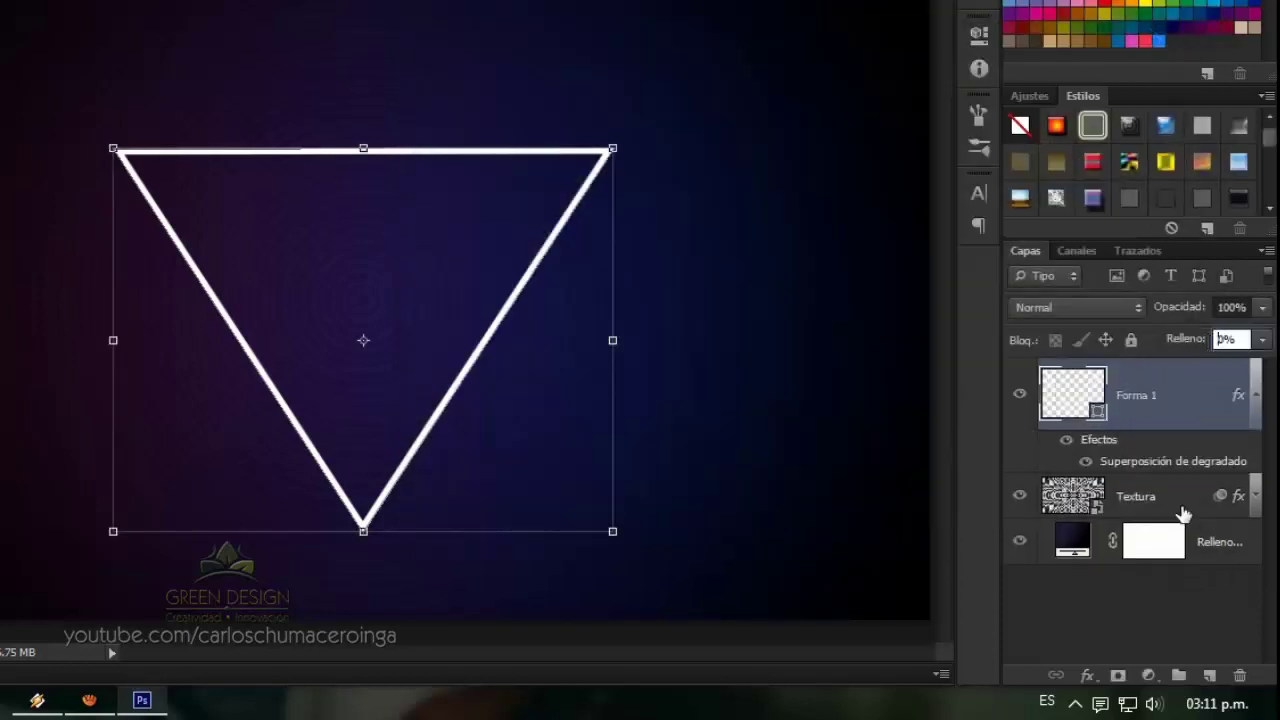
key(Return)
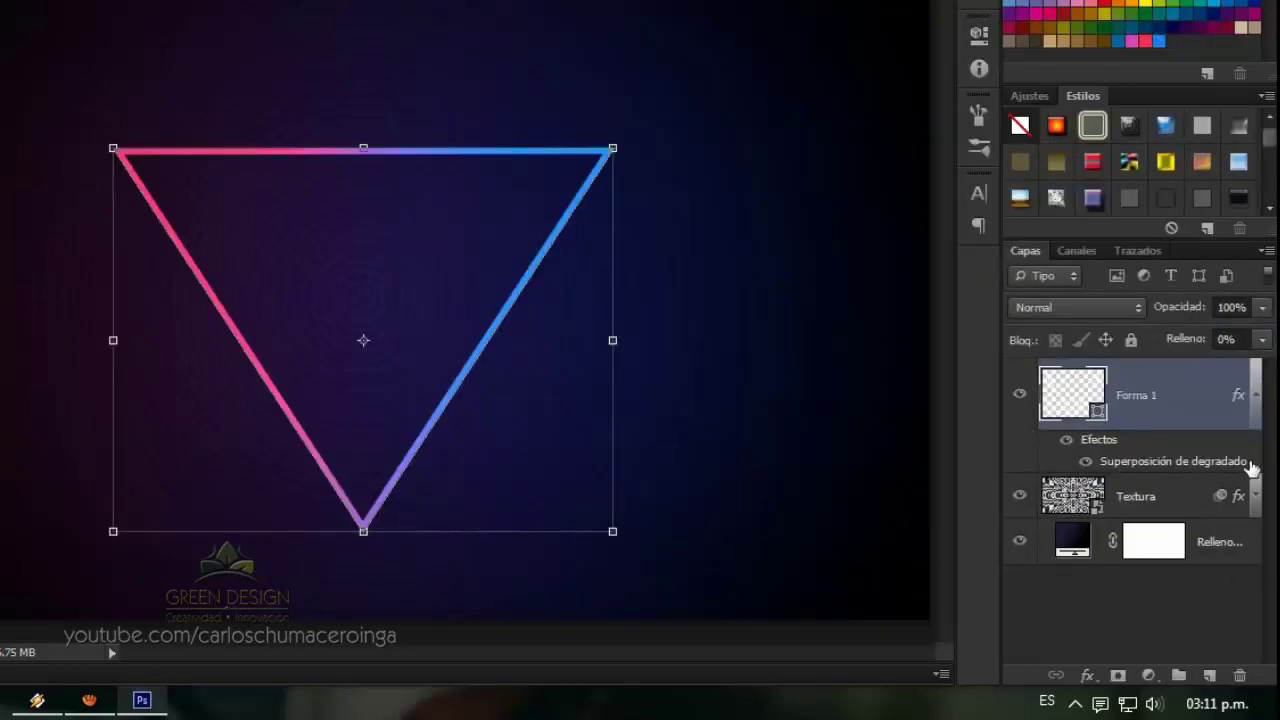
click(1258, 422)
double_click(1140, 395)
text(Contorno)
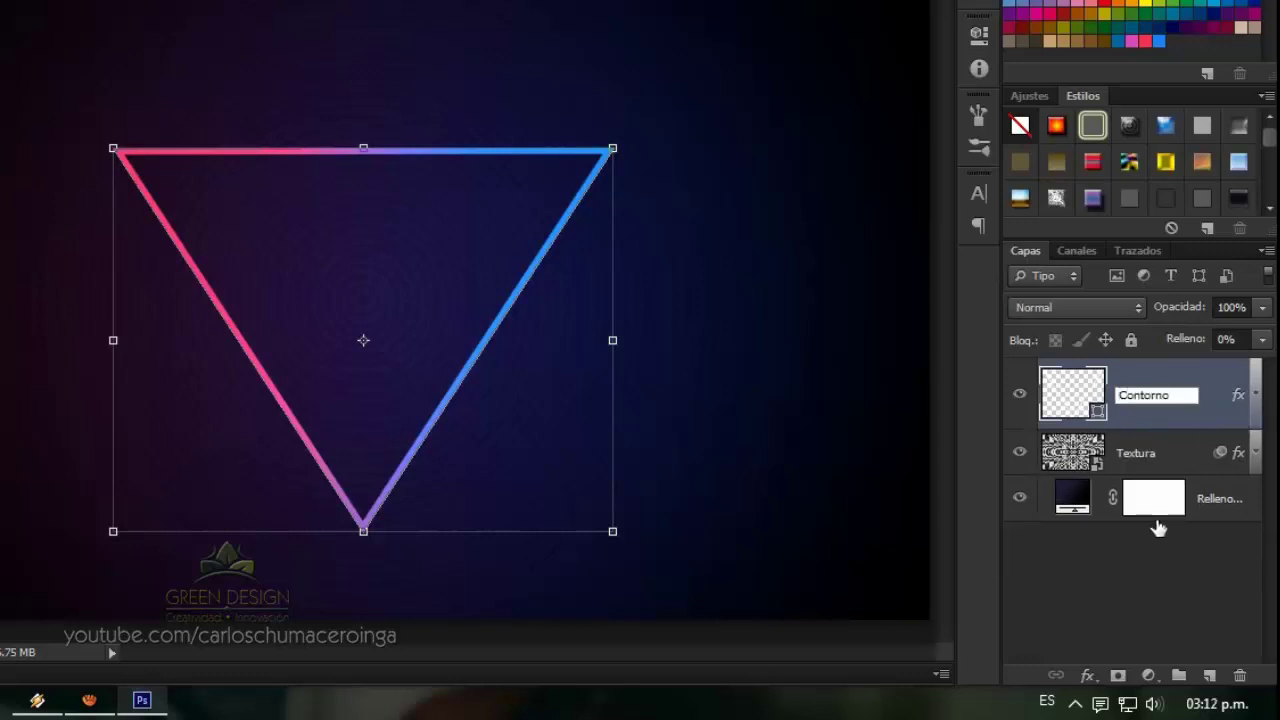
key(Return)
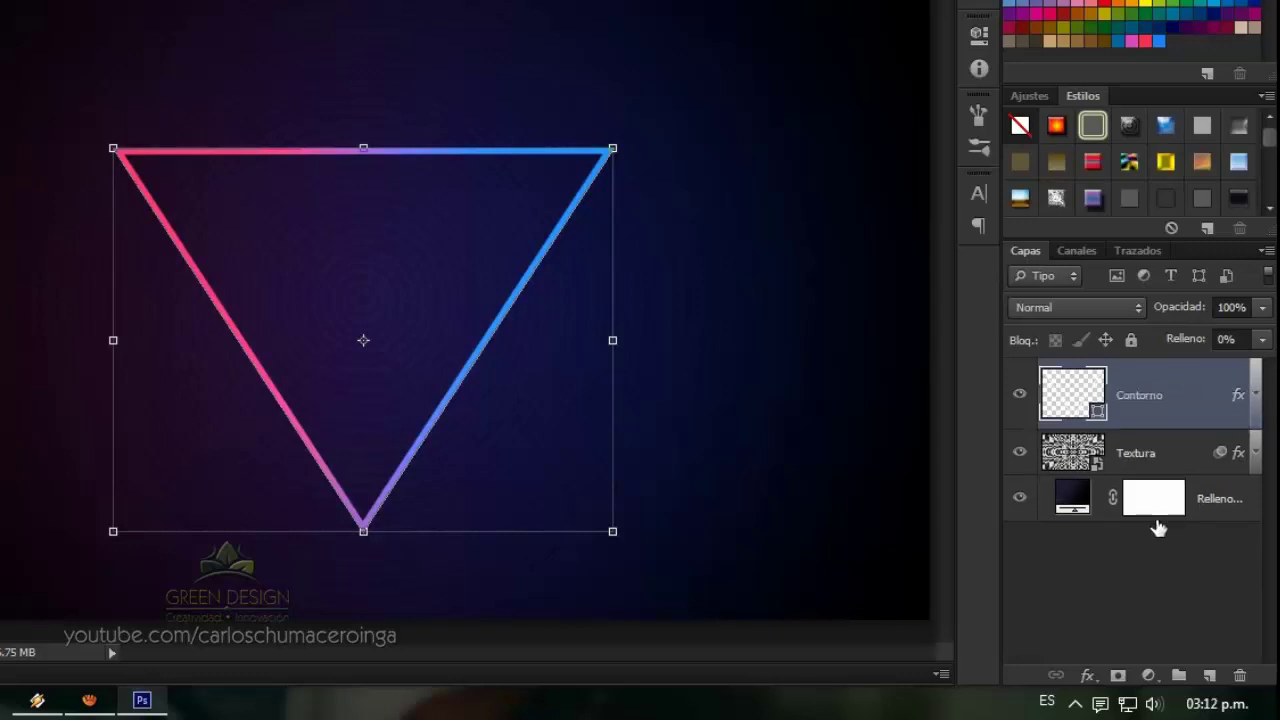
key(ctrl+j)
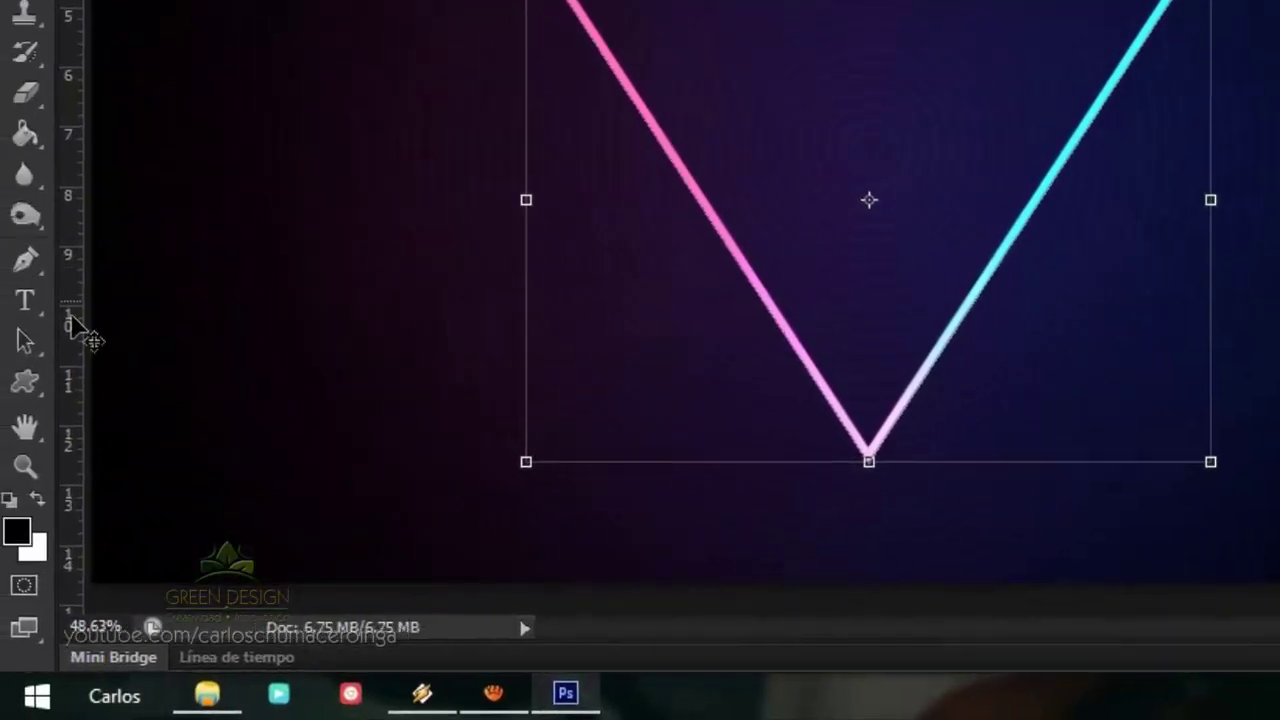
Give the Contorno copia outline a thinner 2 pt stroke
right_click(29, 378)
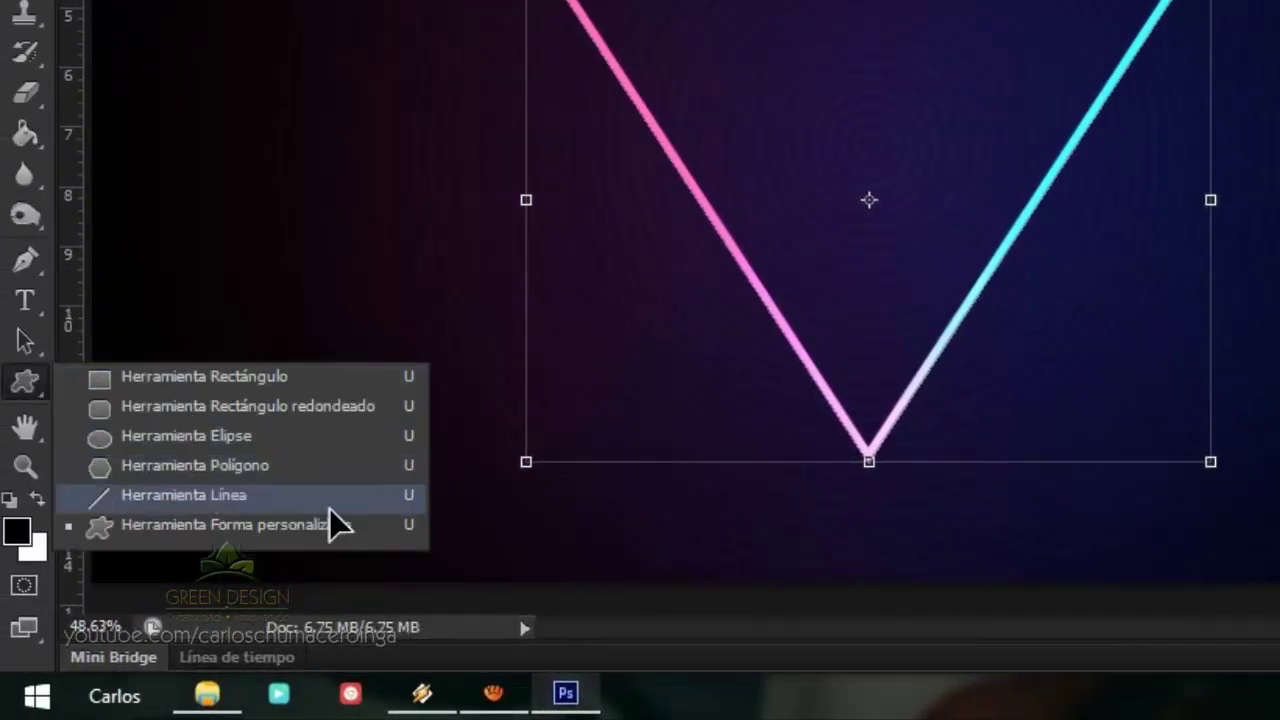
click(383, 537)
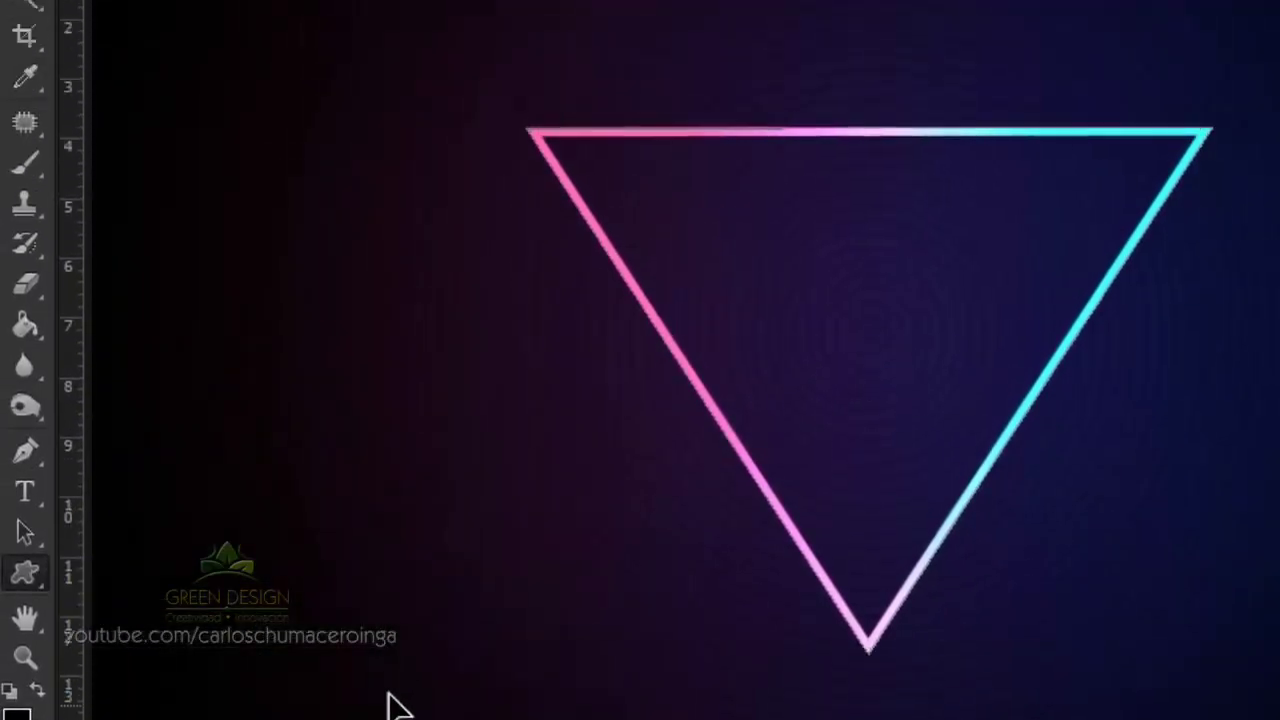
scroll(594, 403, up, 3)
scroll(520, 380, up, 4)
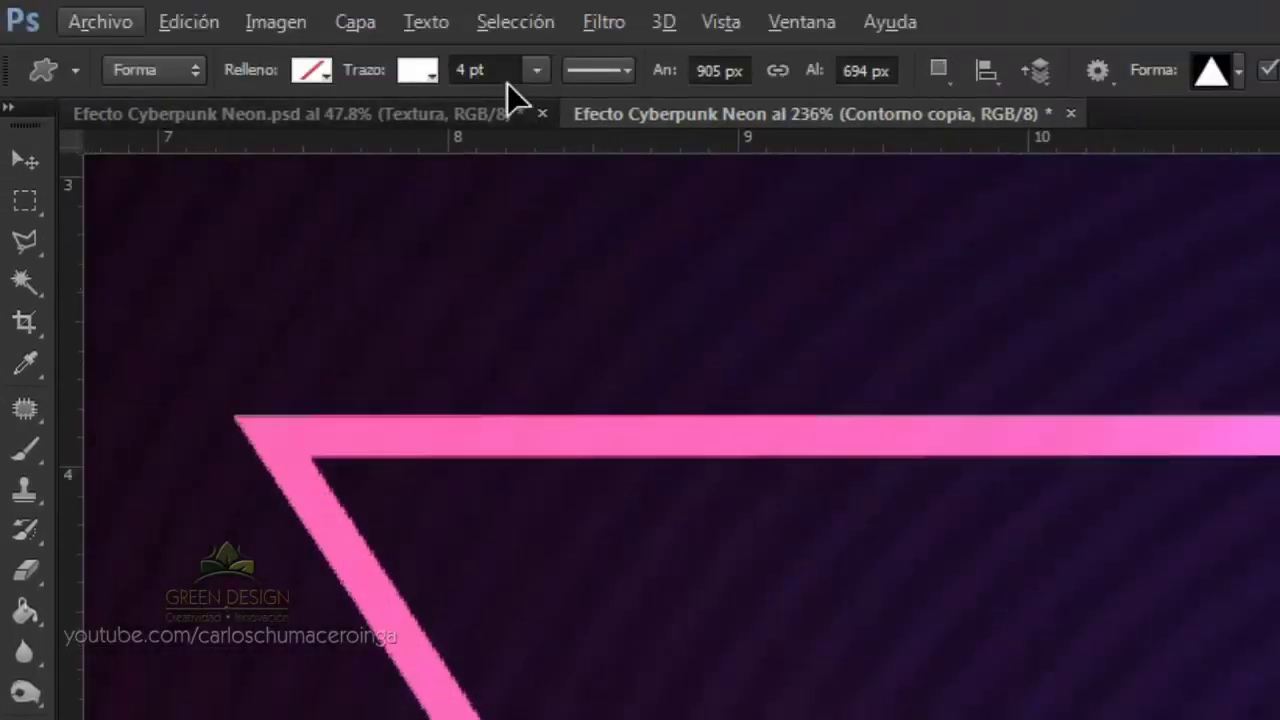
click(452, 76)
text(2)
key(Return)
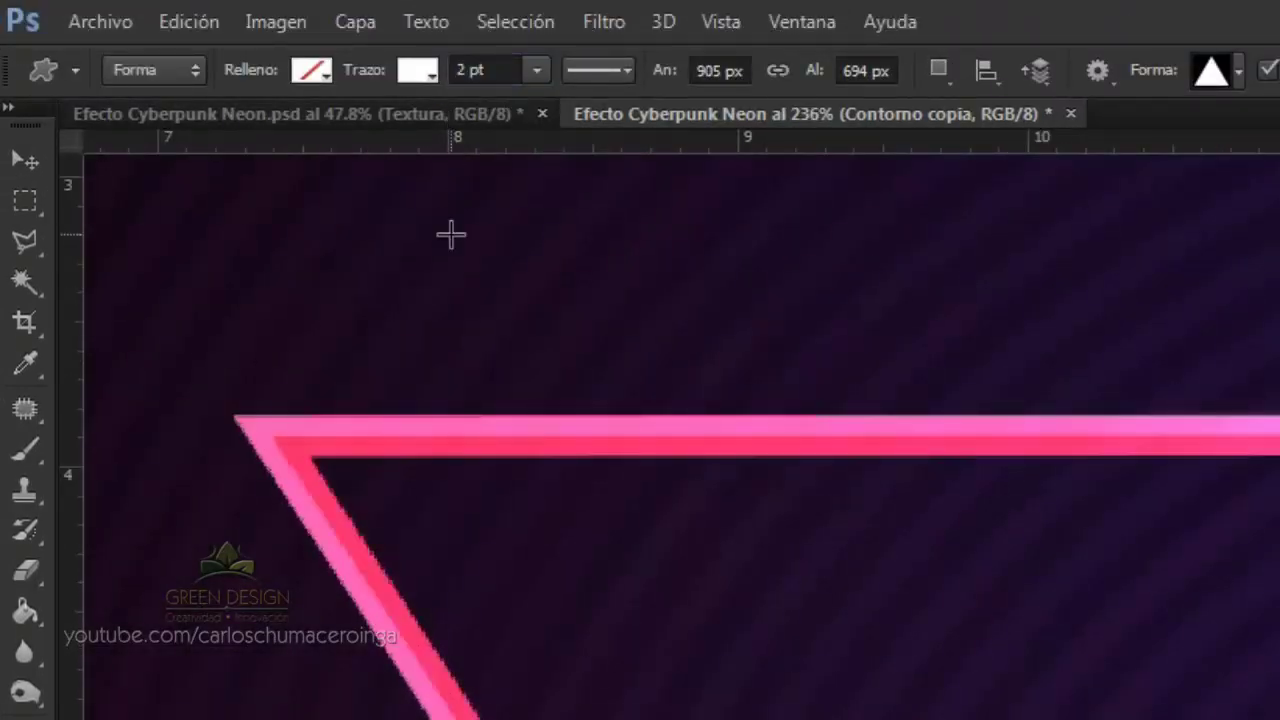
Scale Contorno copia to about 99% so it nests inside the original triangle
click(25, 162)
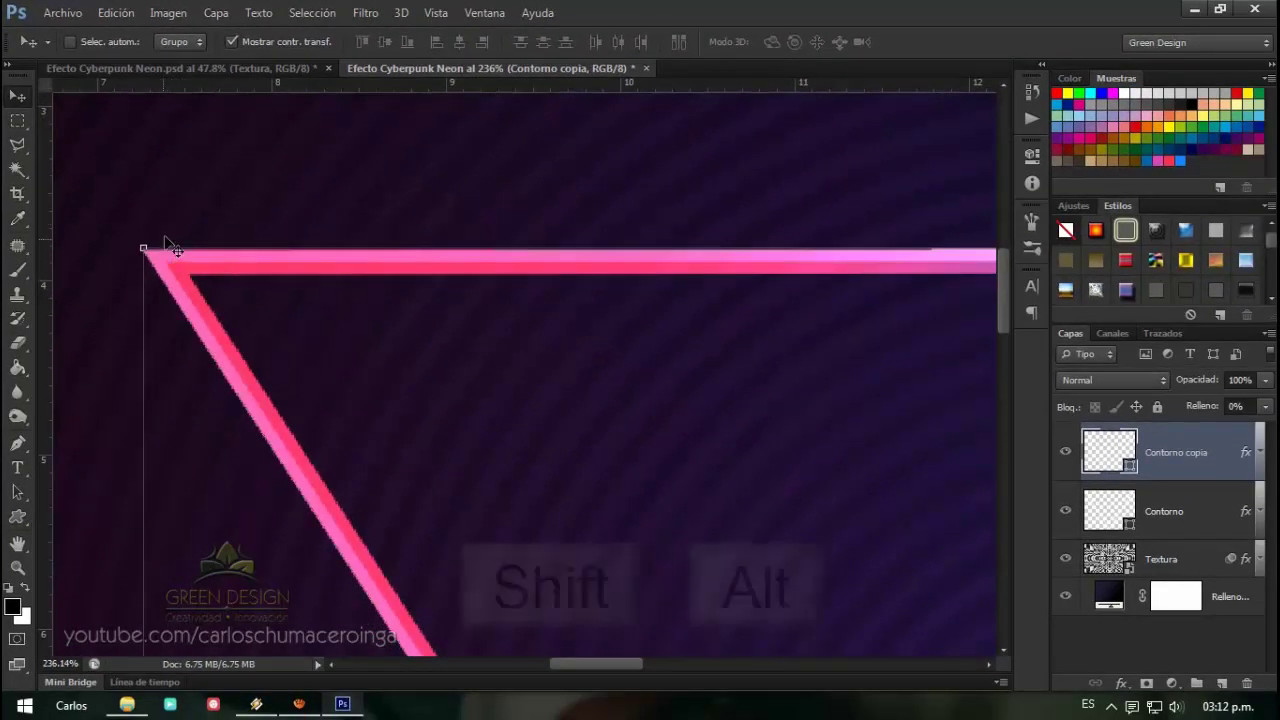
mouse_move(145, 249)
mouse_down()
mouse_move(150, 258)
mouse_move(135, 247)
mouse_up()
scroll(150, 252, up, 1)
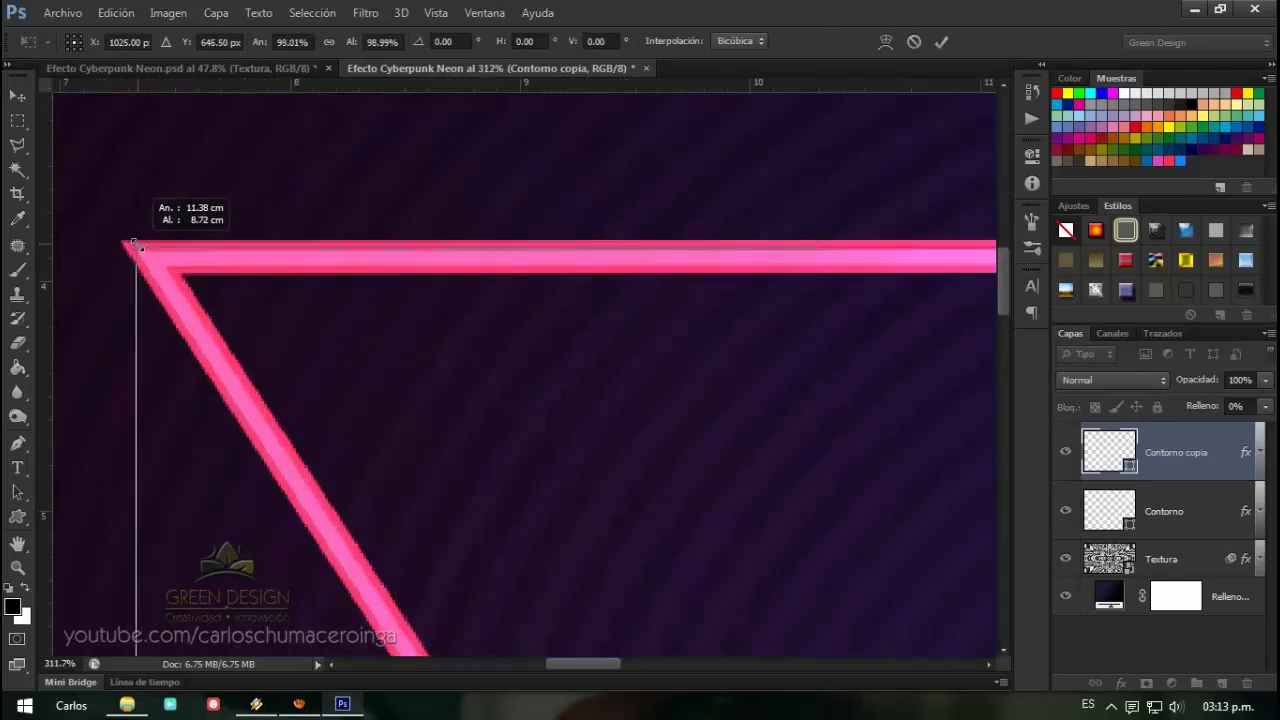
key(Return)
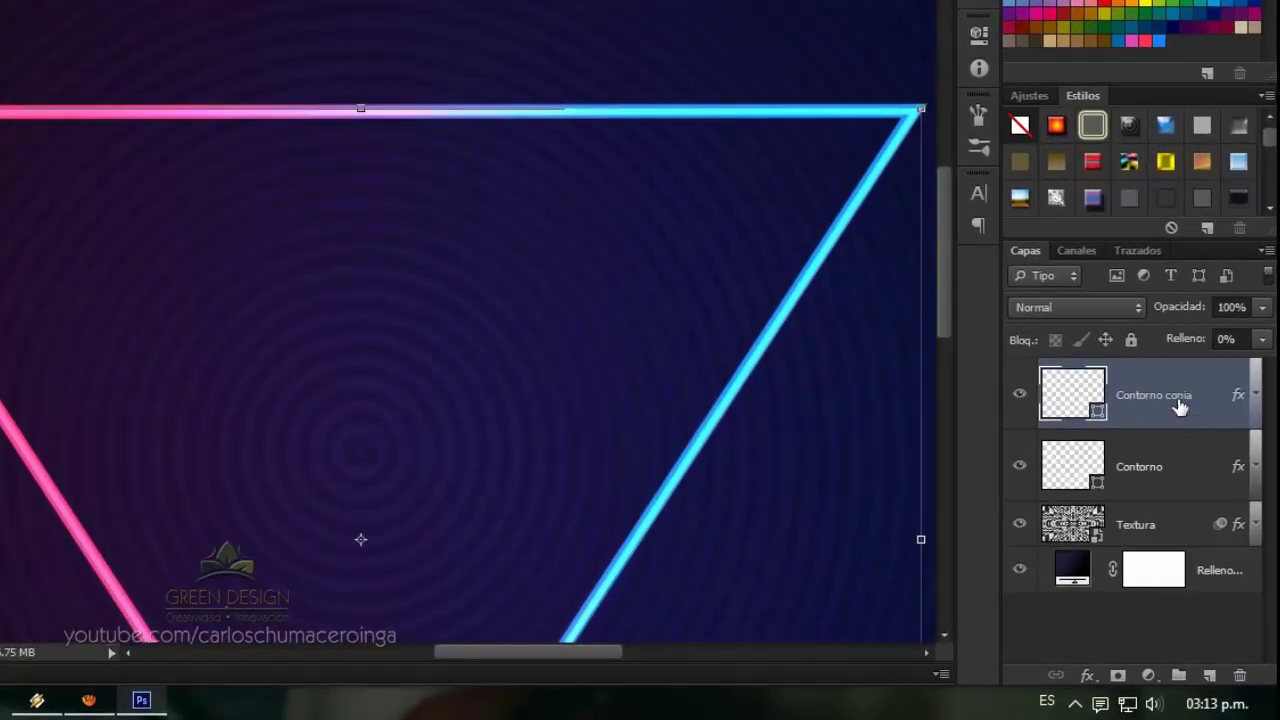
Rasterize Contorno copia and soften it with a light Gaussian blur of radius 1
right_click(1181, 405)
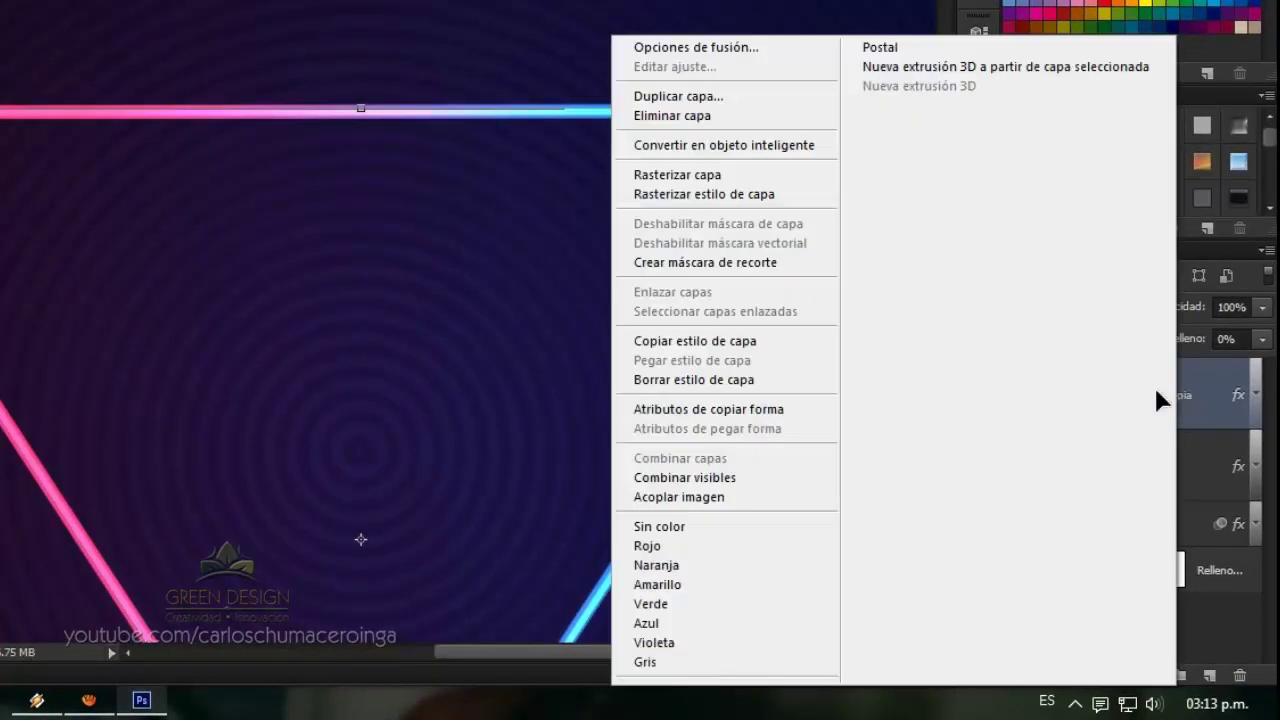
click(786, 176)
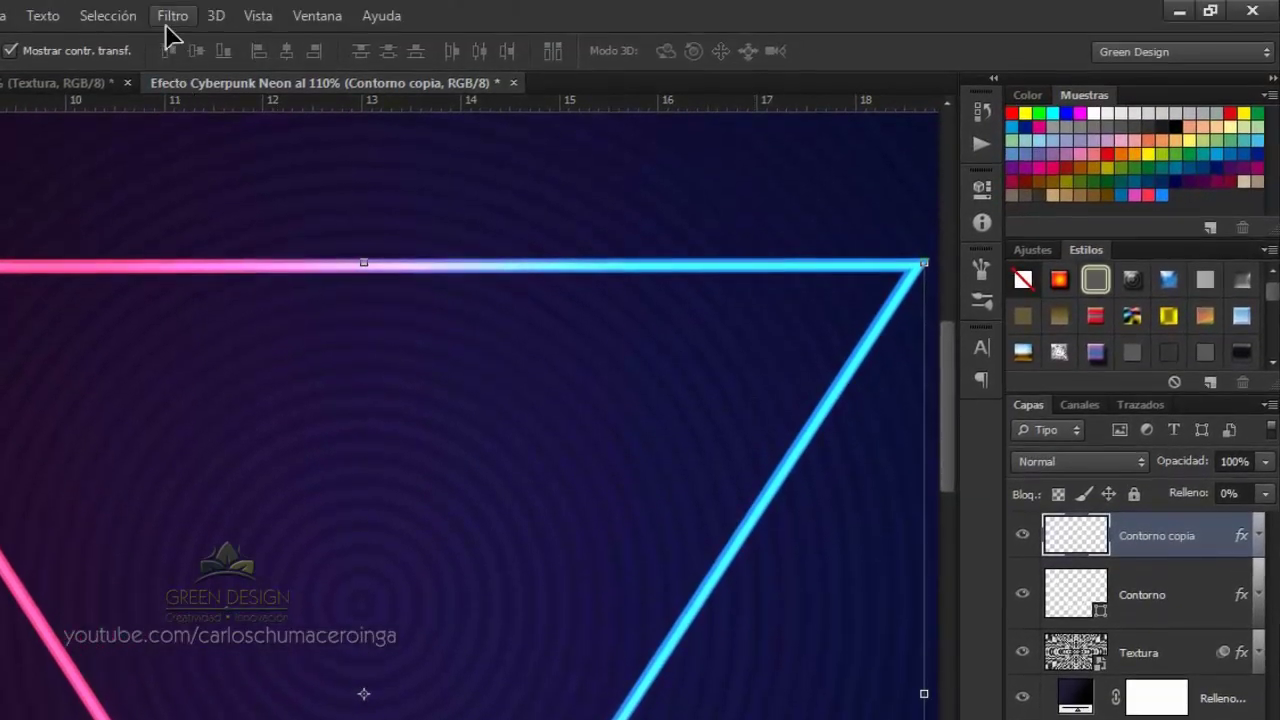
click(170, 17)
mouse_move(202, 226)
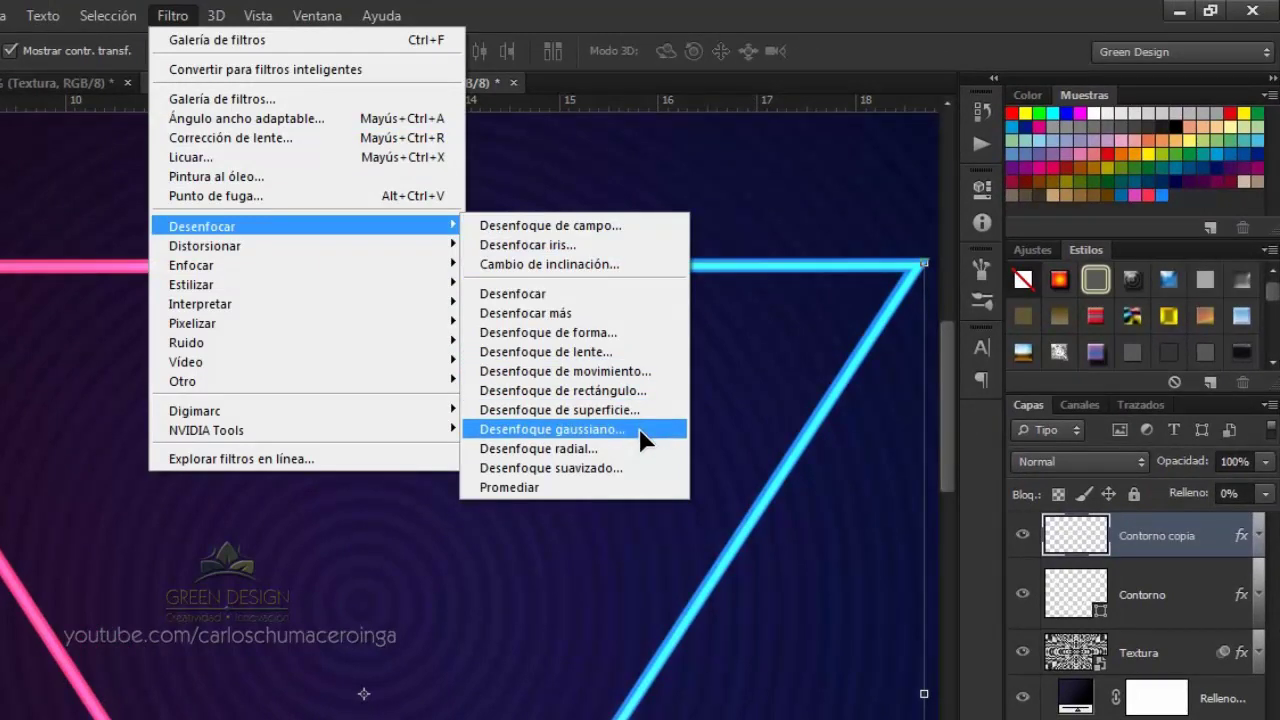
click(662, 443)
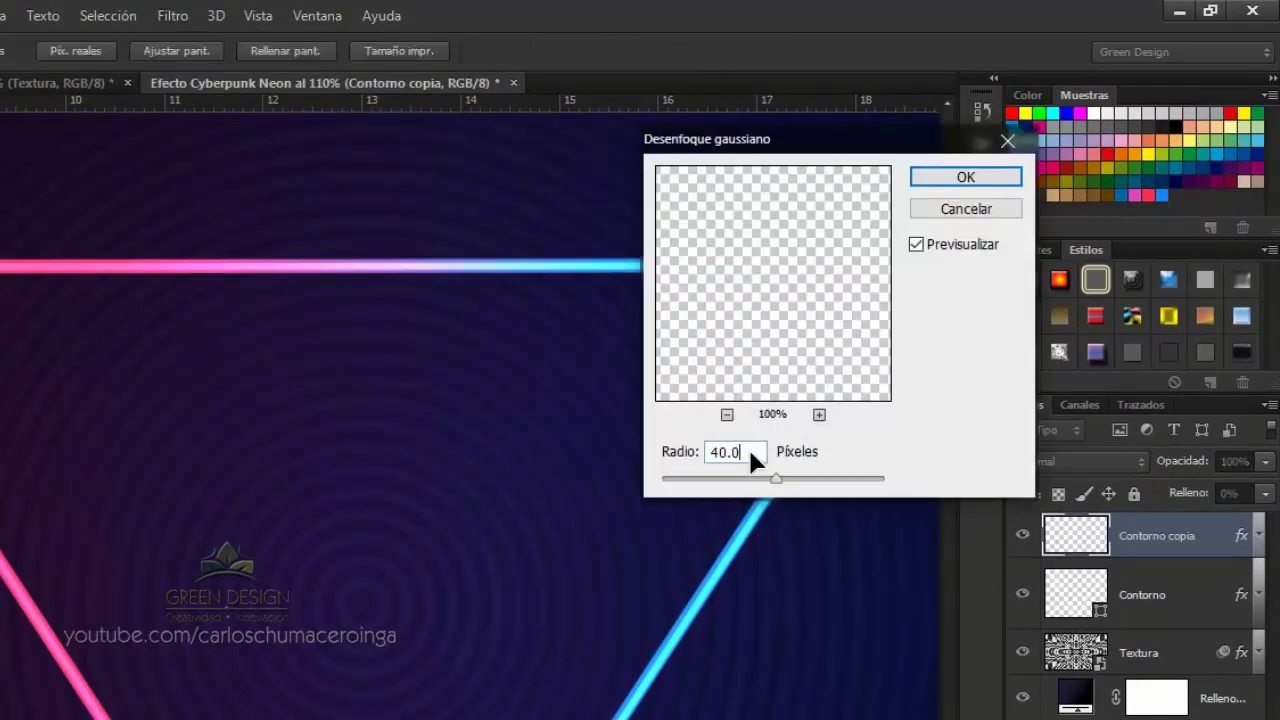
text(1)
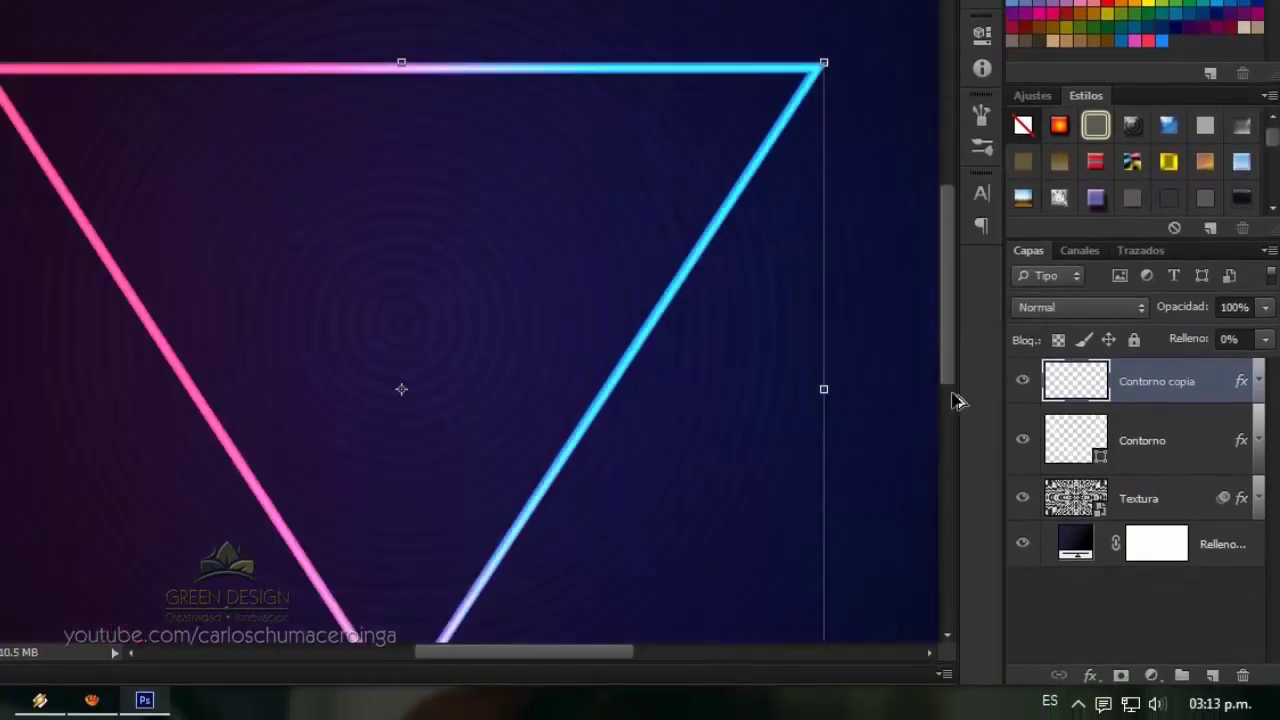
Duplicate Contorno, move the copy beneath it, and rename it Resplandor
click(1190, 455)
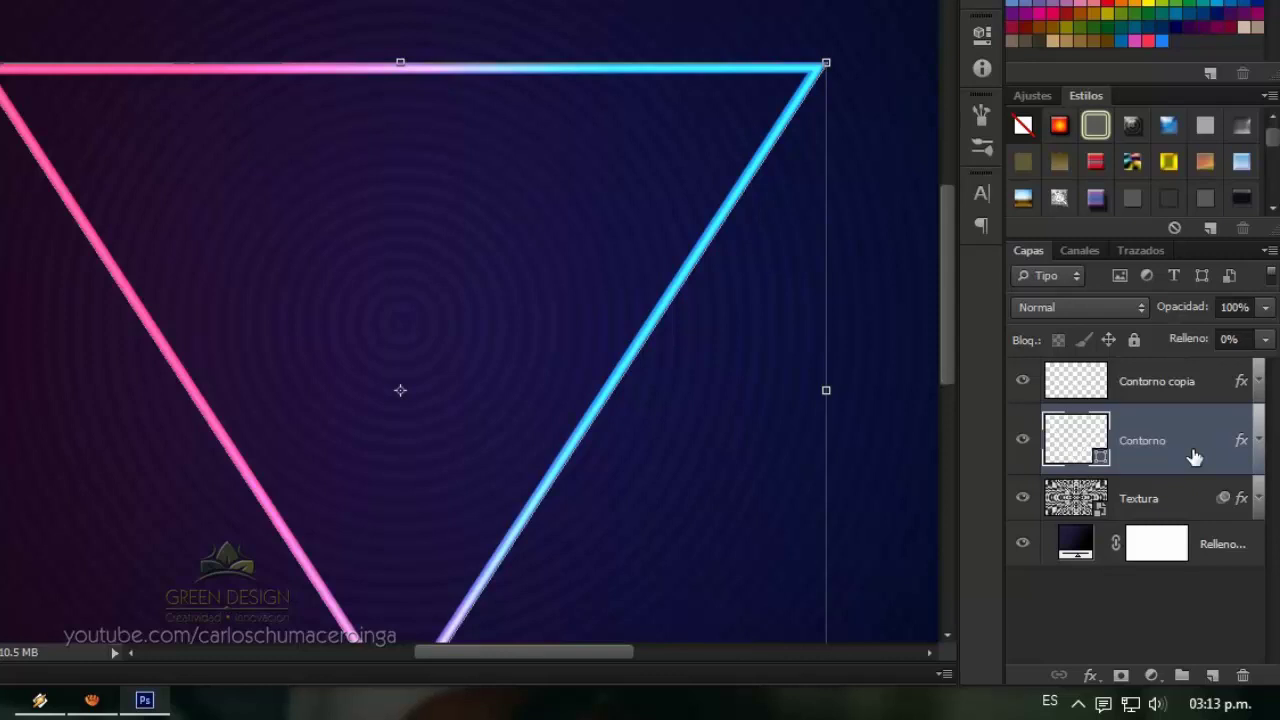
key(ctrl+j)
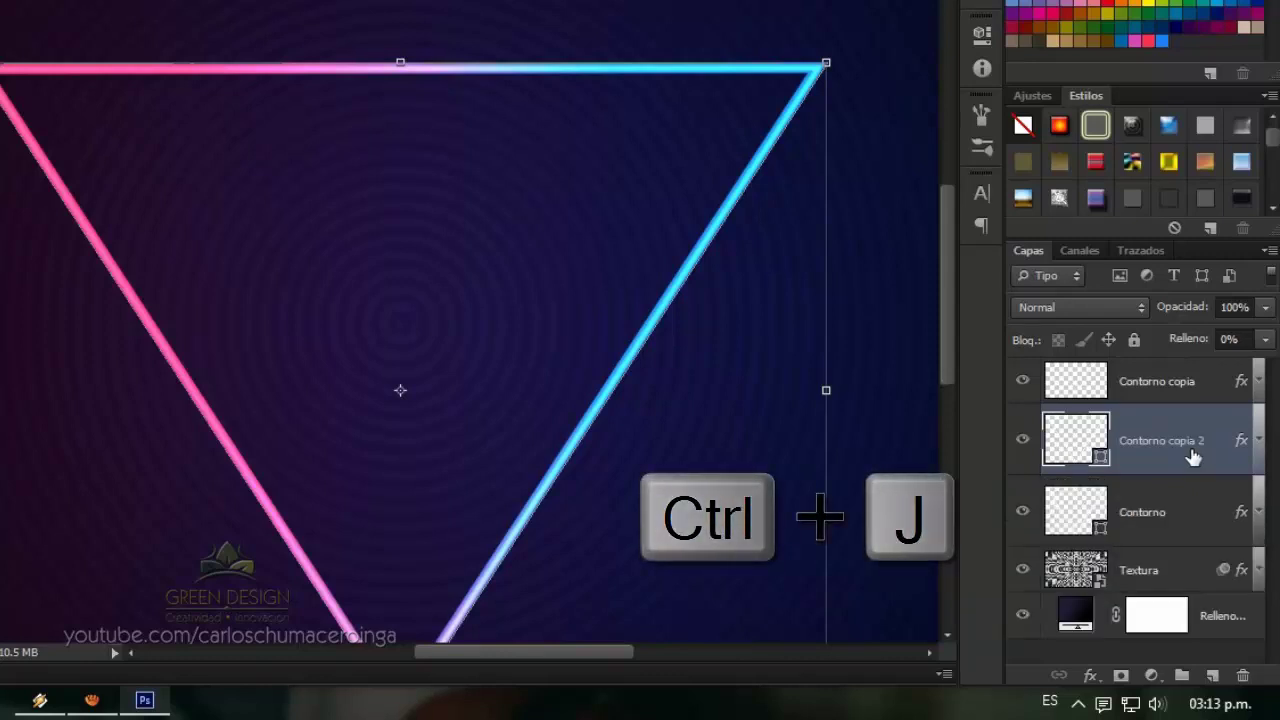
drag(1193, 457, 1165, 527)
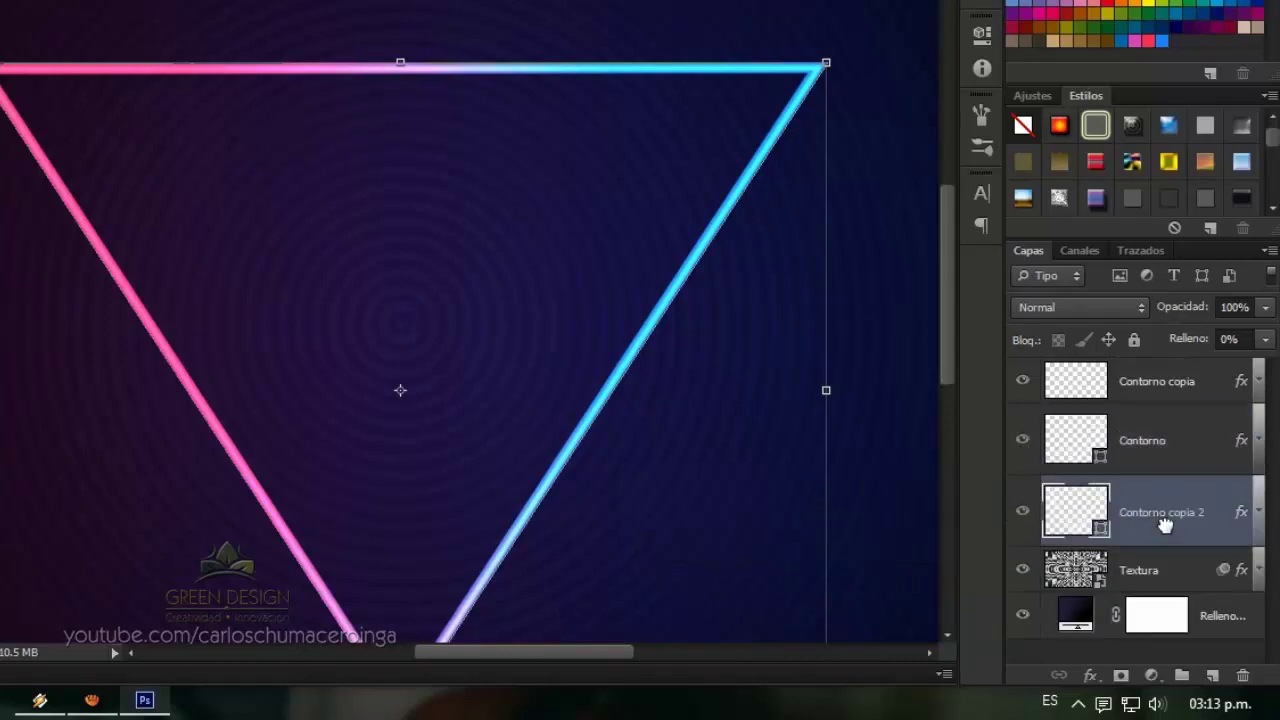
double_click(1150, 515)
text(Resplandor)
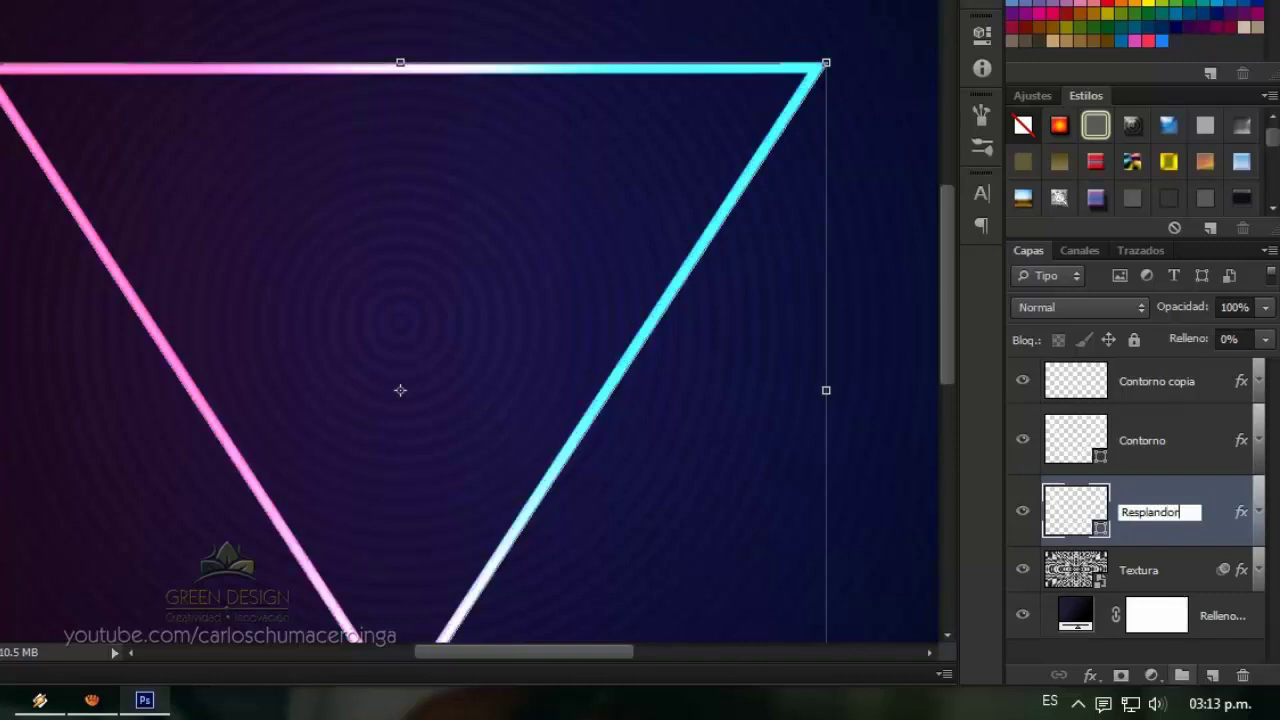
key(Return)
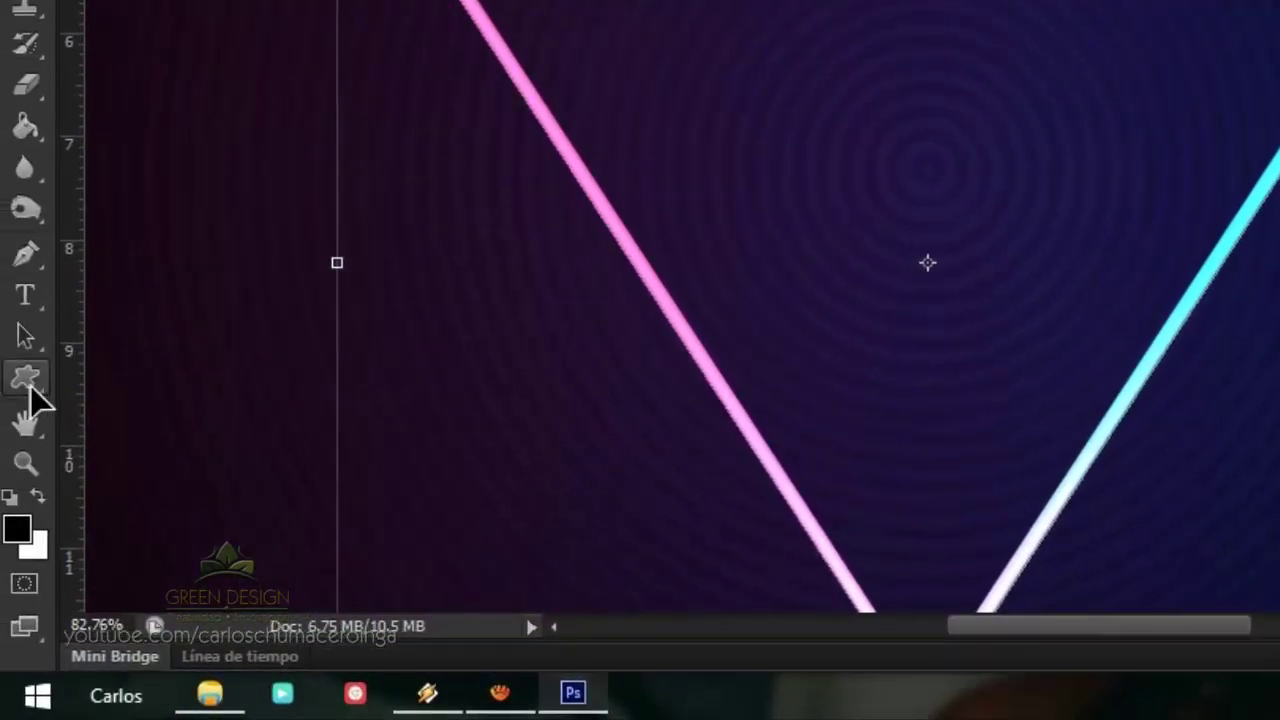
Thicken the Resplandor triangle's stroke to 8 pt
right_click(32, 390)
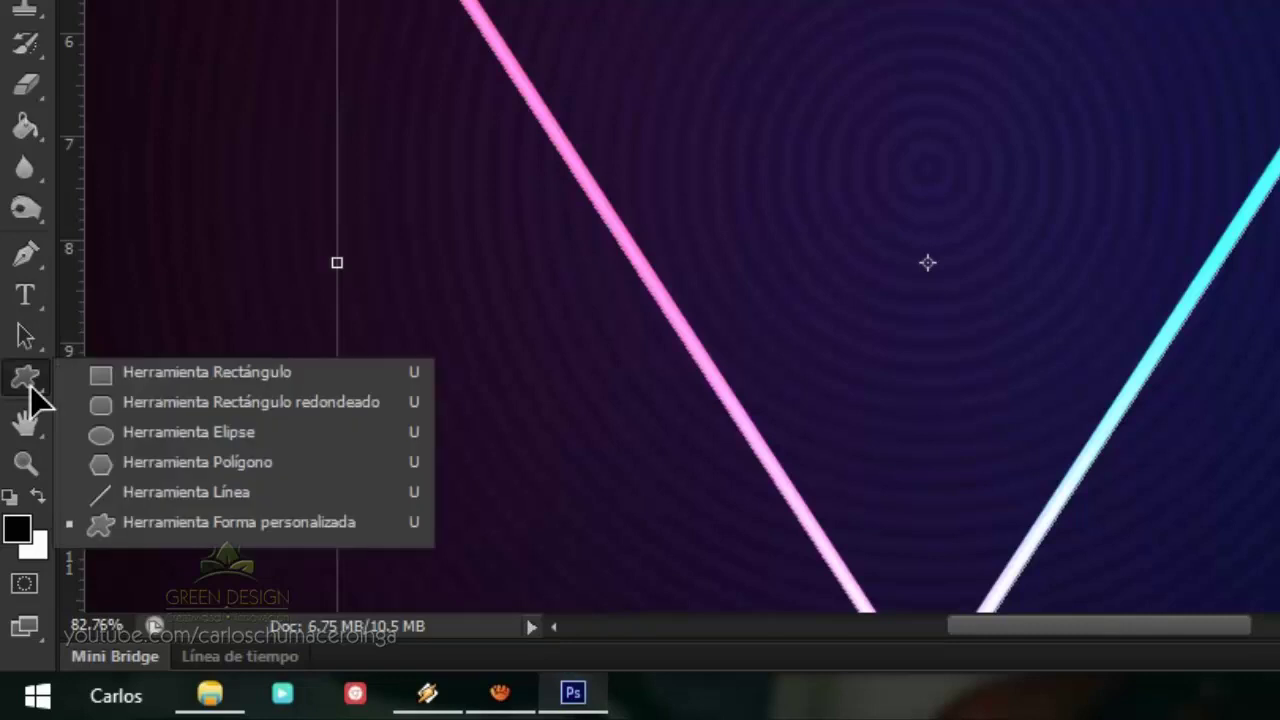
click(370, 530)
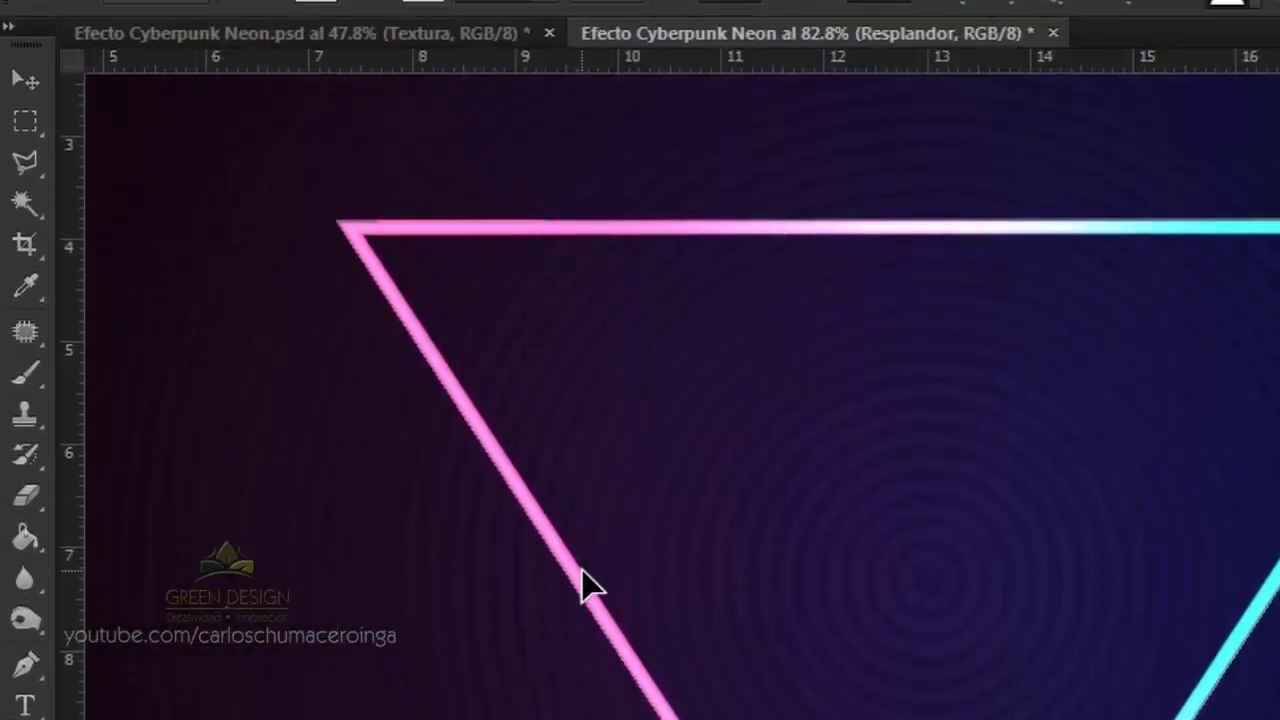
click(500, 72)
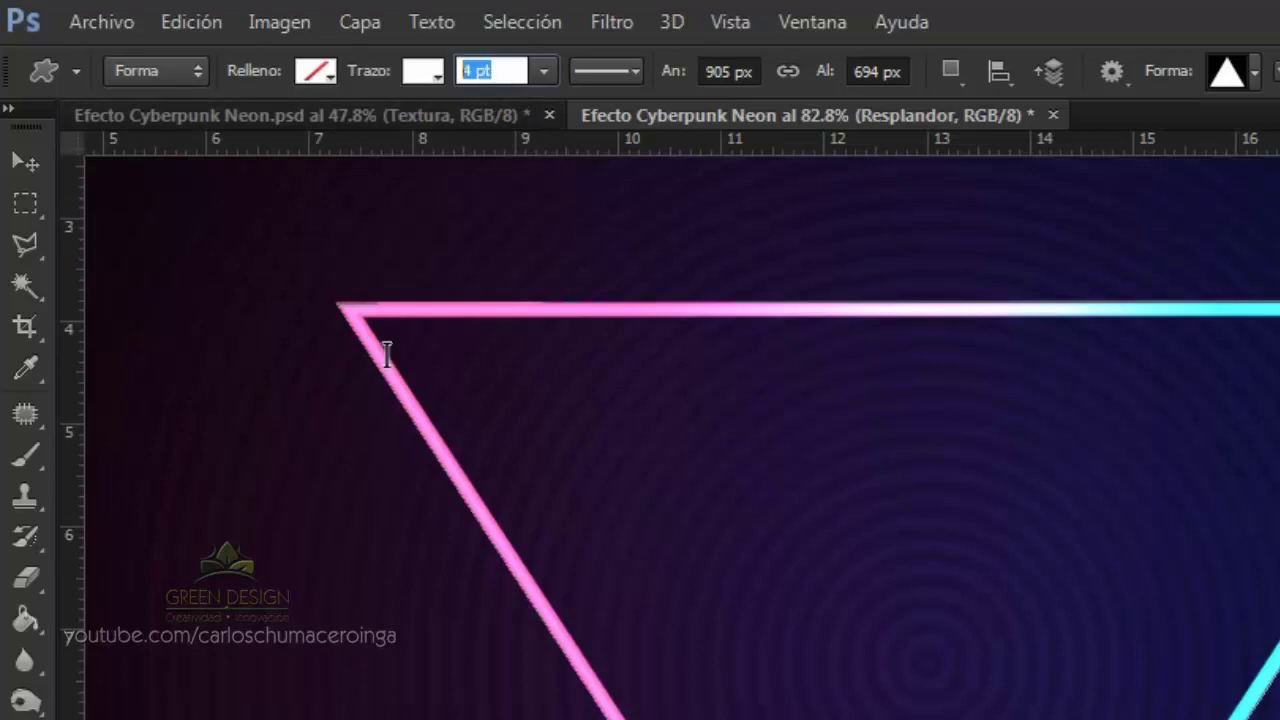
text(8)
key(Return)
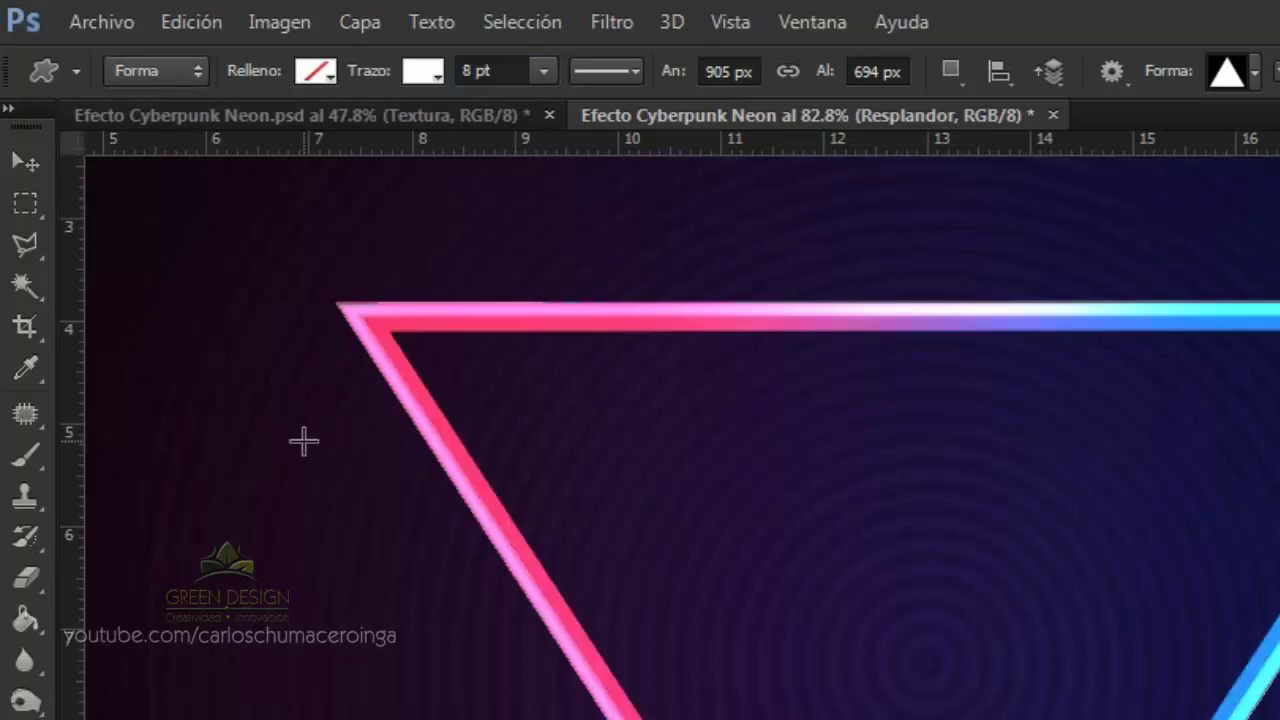
Scale Resplandor up to about 102% around its centre
click(25, 162)
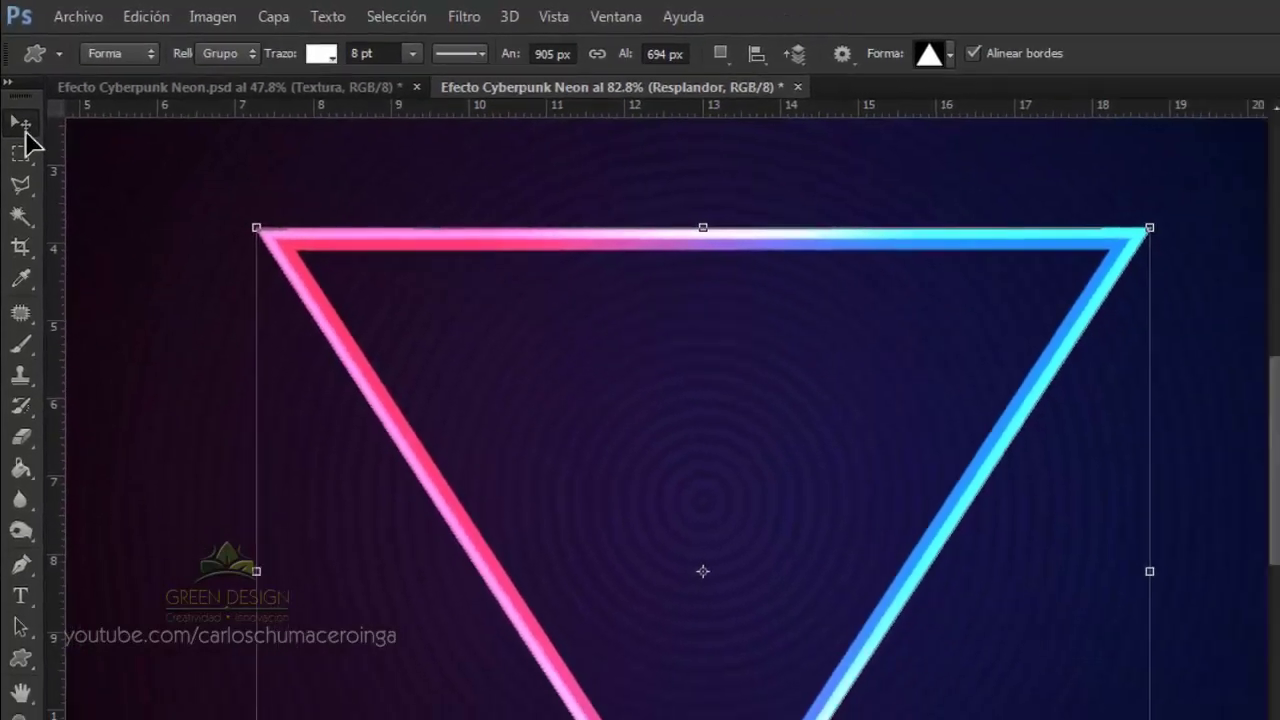
scroll(177, 150, up, 2)
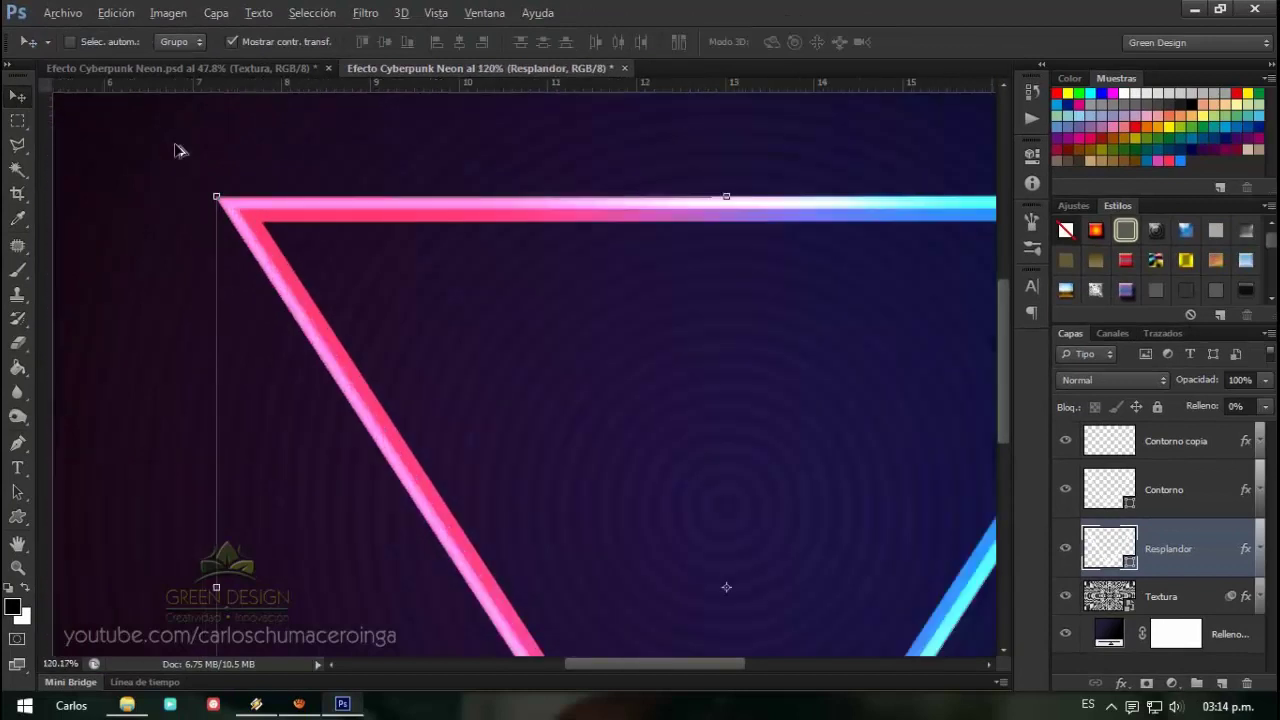
scroll(215, 200, up, 3)
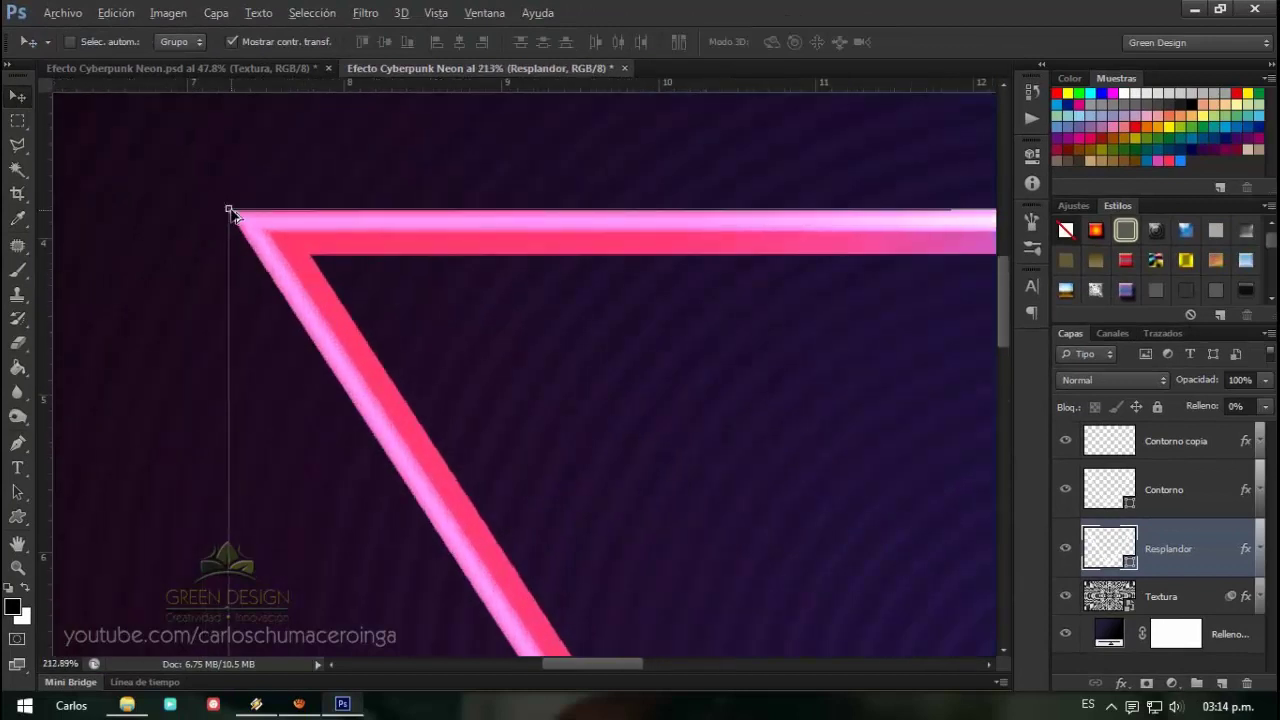
key(shift+alt)
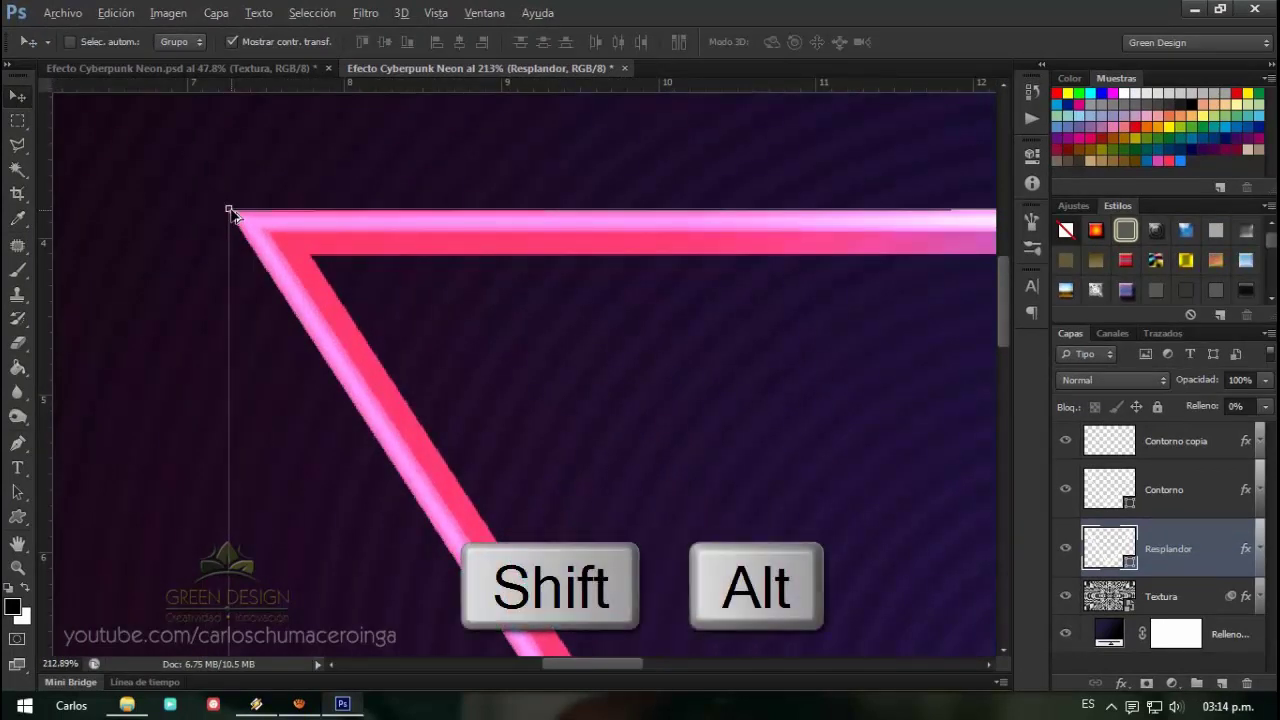
mouse_move(227, 208)
mouse_down()
mouse_move(209, 194)
mouse_move(196, 207)
mouse_move(211, 195)
mouse_up()
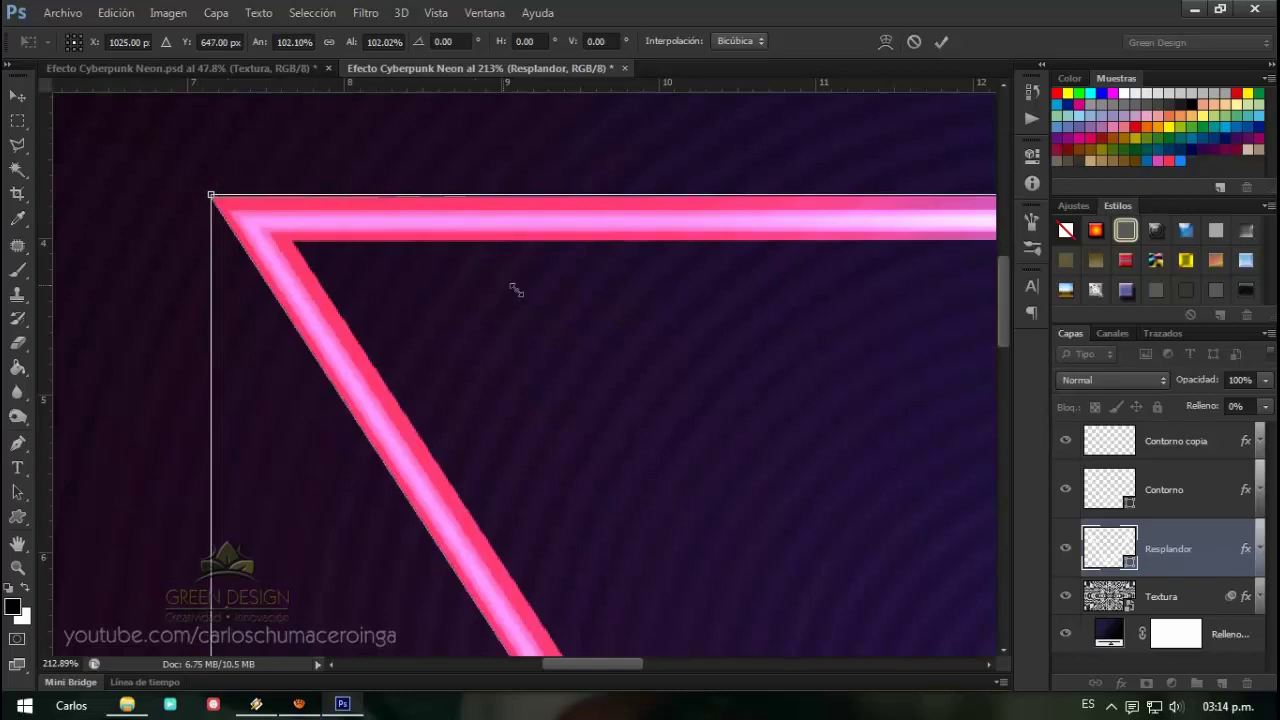
key(Return)
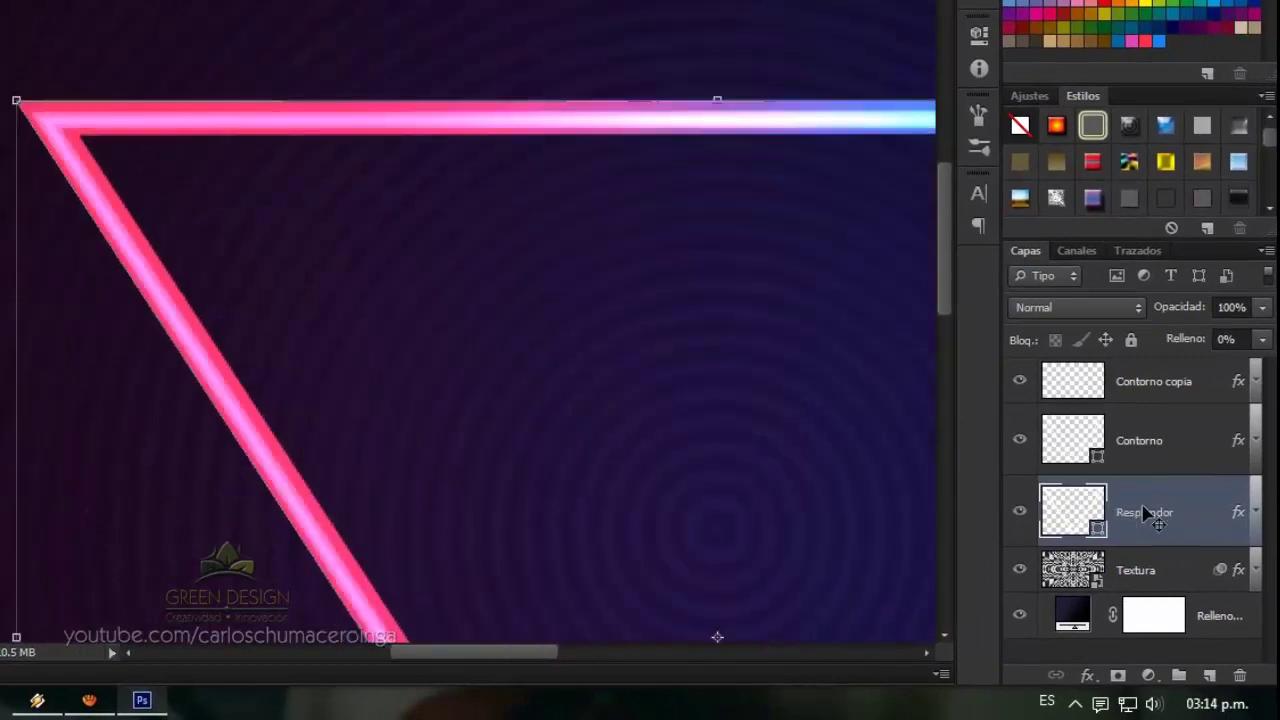
Rasterize Resplandor and apply a 20-pixel Gaussian blur to it
right_click(1175, 523)
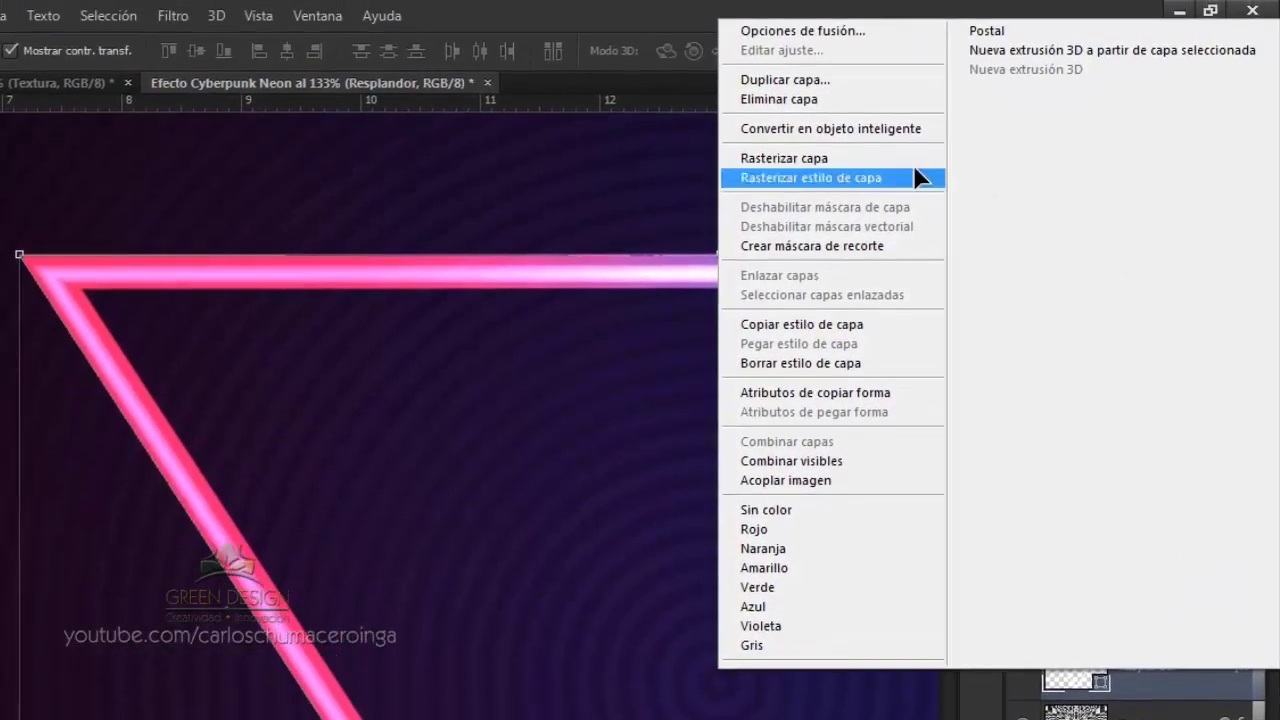
click(904, 172)
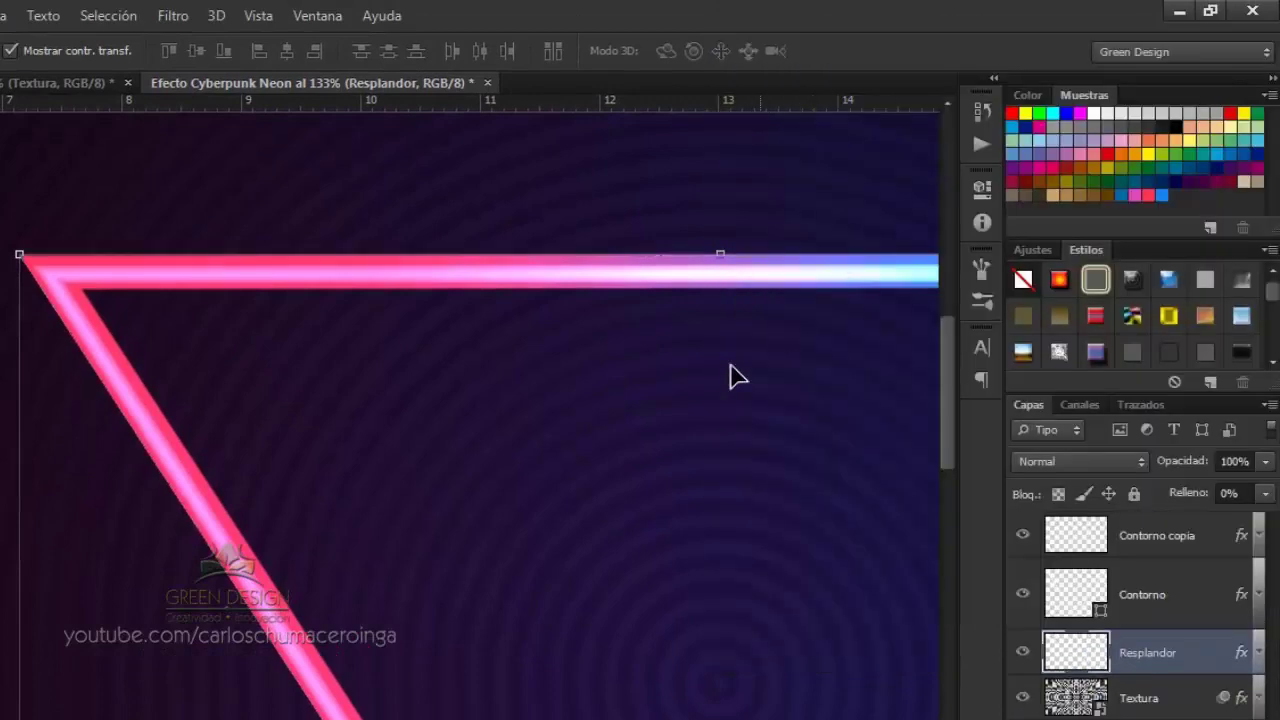
click(182, 17)
mouse_move(300, 226)
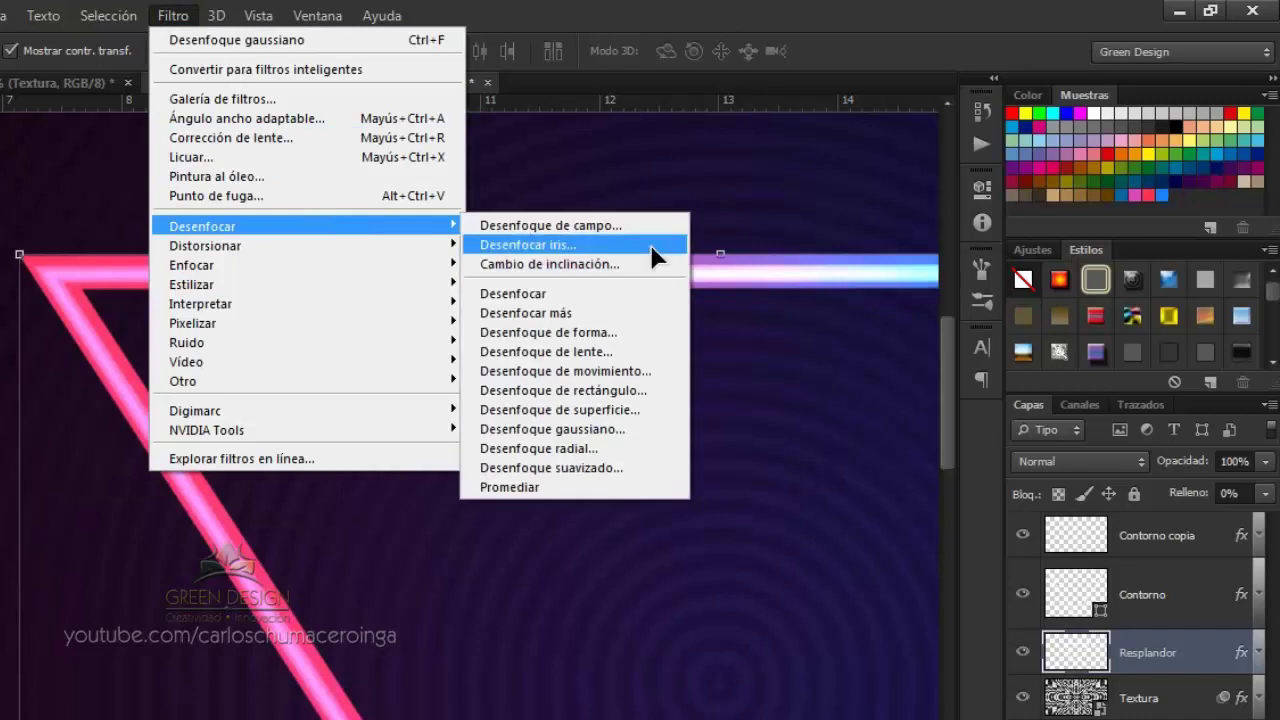
click(652, 429)
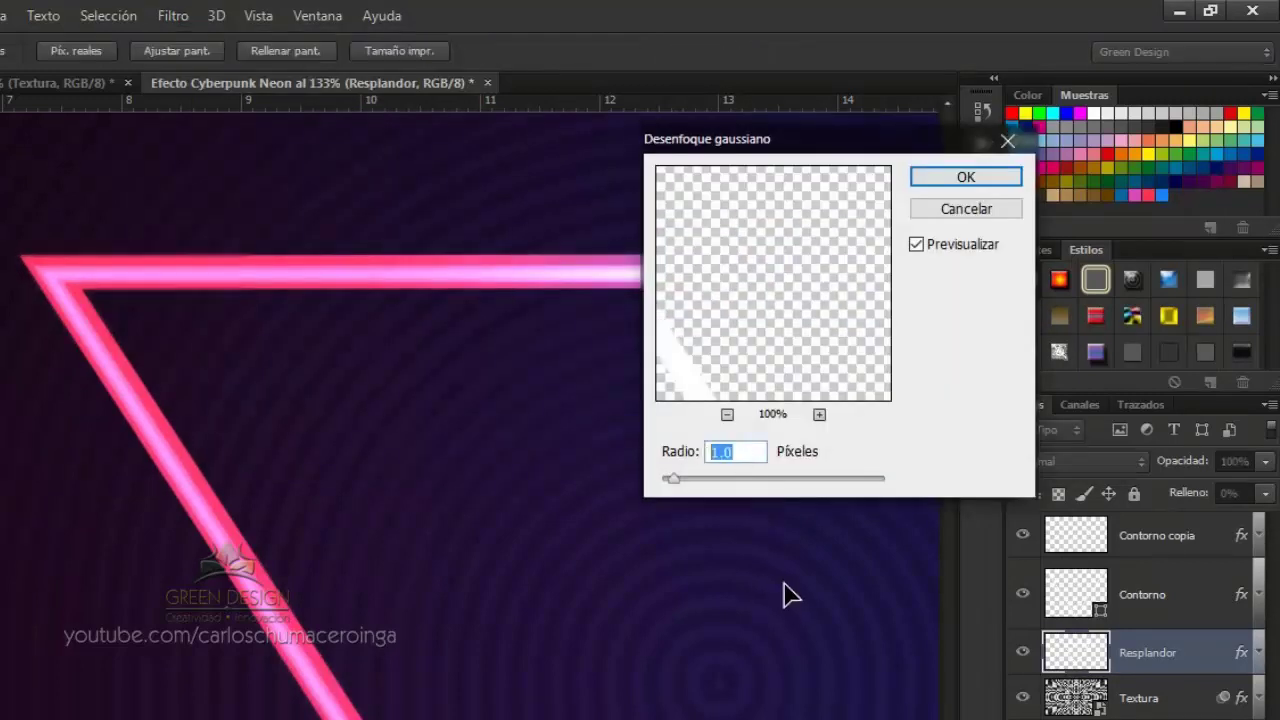
text(20)
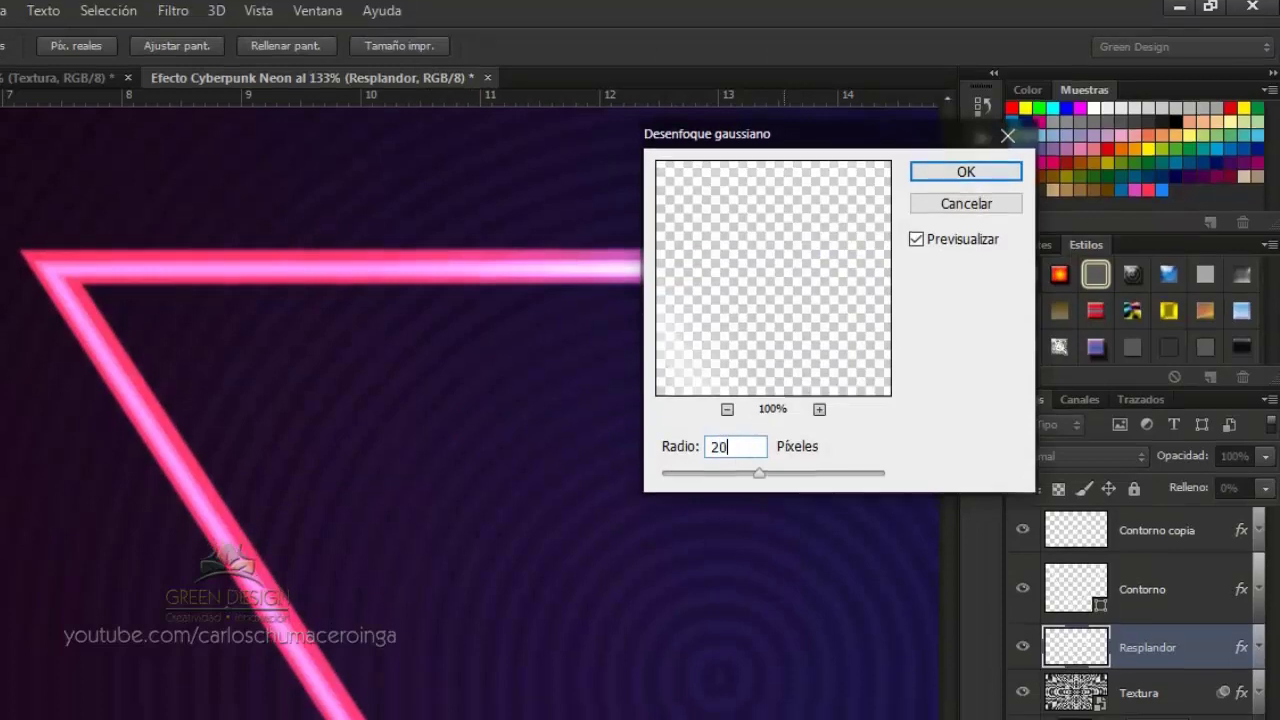
key(Return)
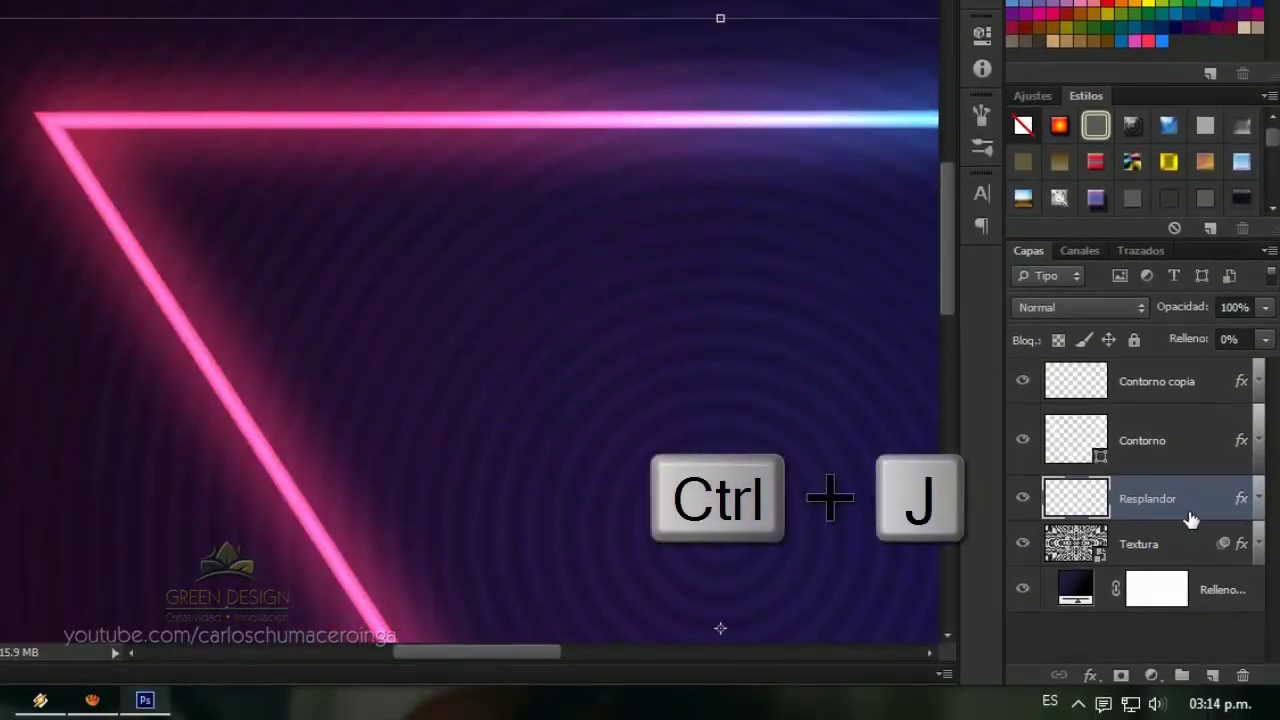
Duplicate Resplandor with a 40-pixel Gaussian blur, then begin selecting the triangle layers
key(ctrl+j)
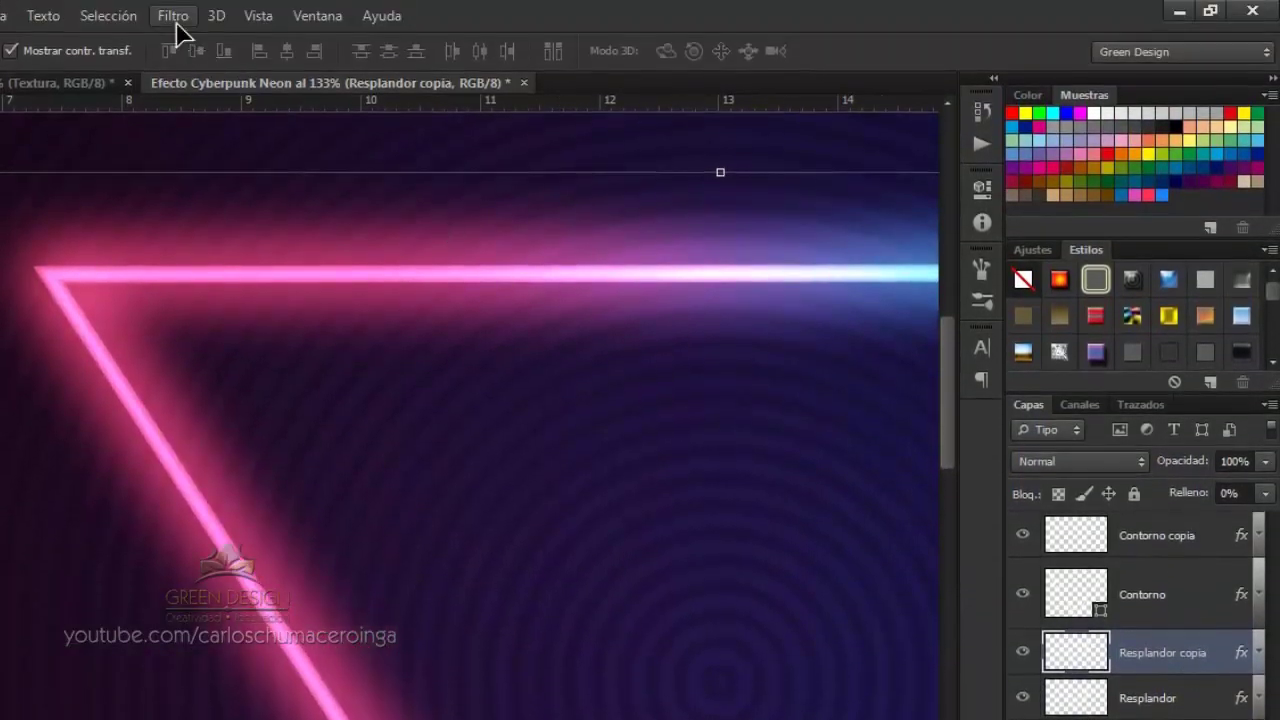
click(174, 17)
mouse_move(203, 226)
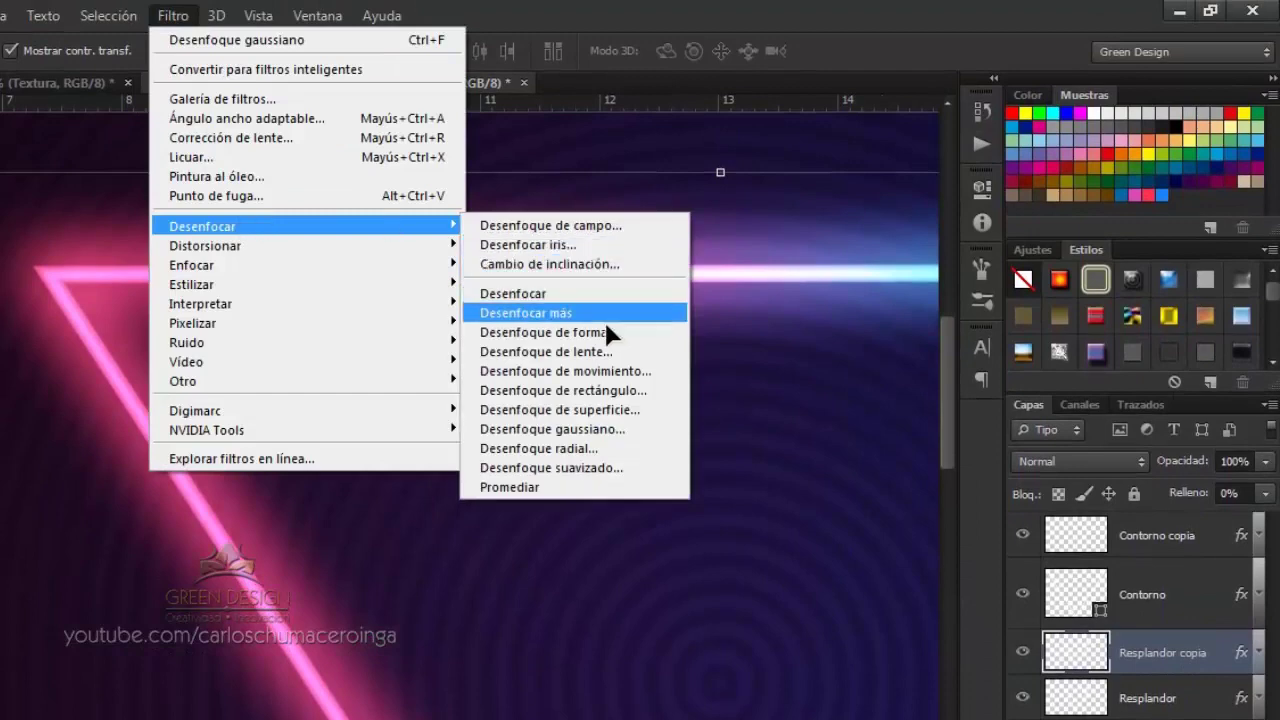
click(645, 430)
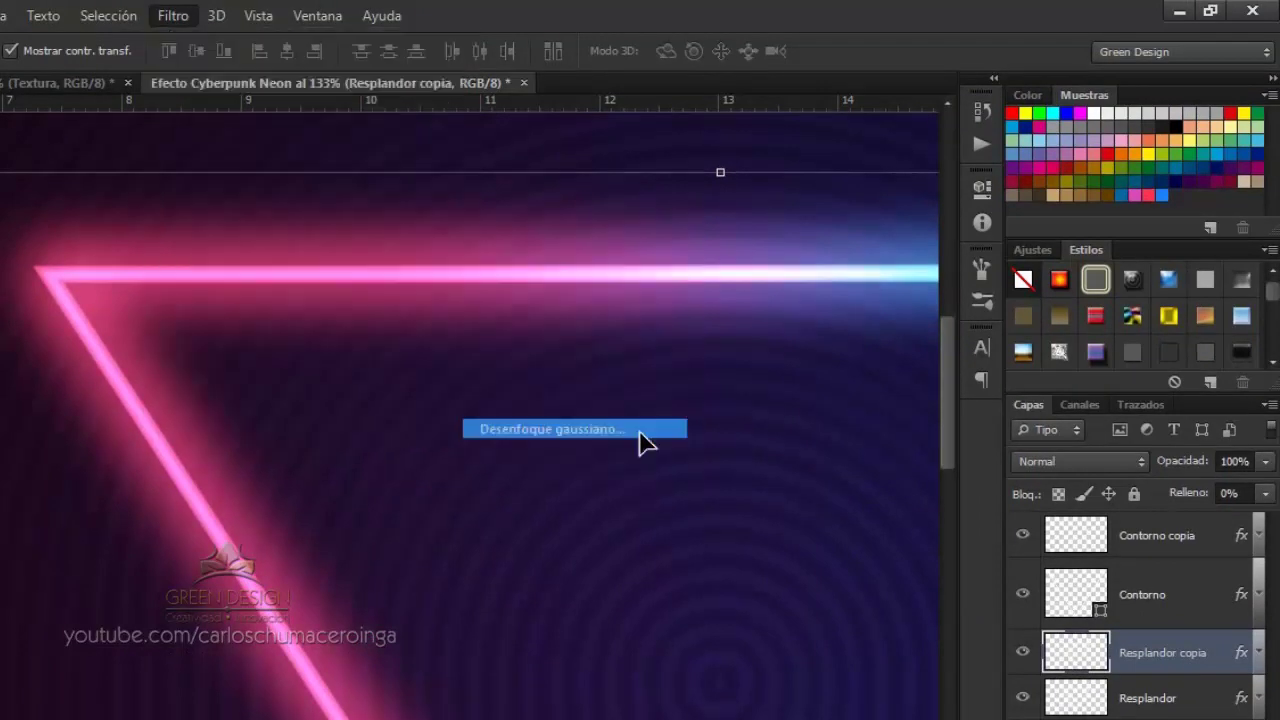
double_click(753, 451)
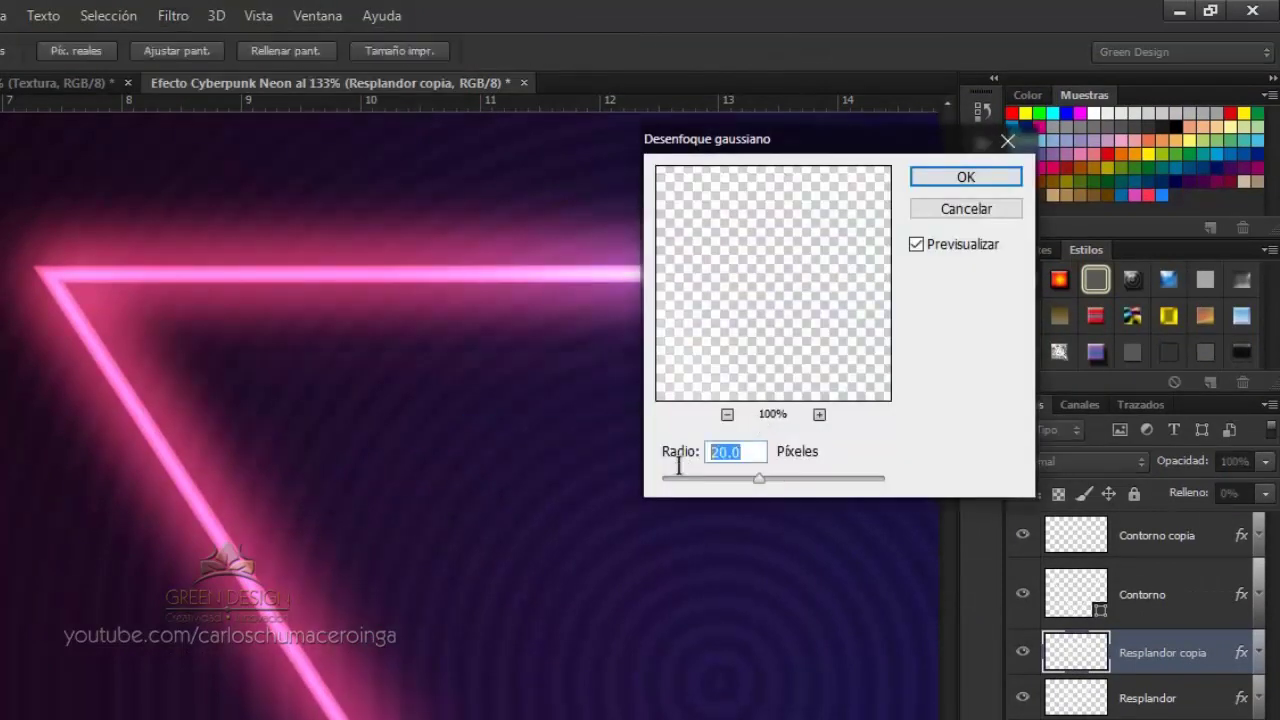
text(40)
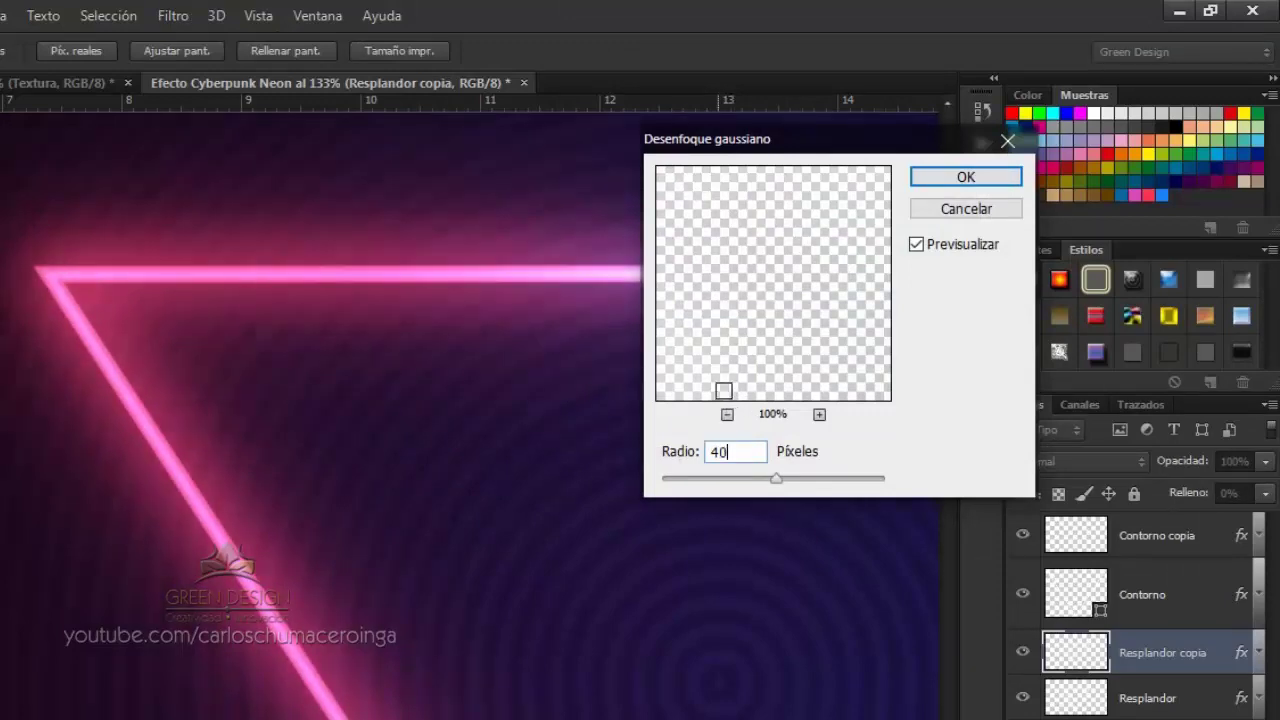
click(937, 178)
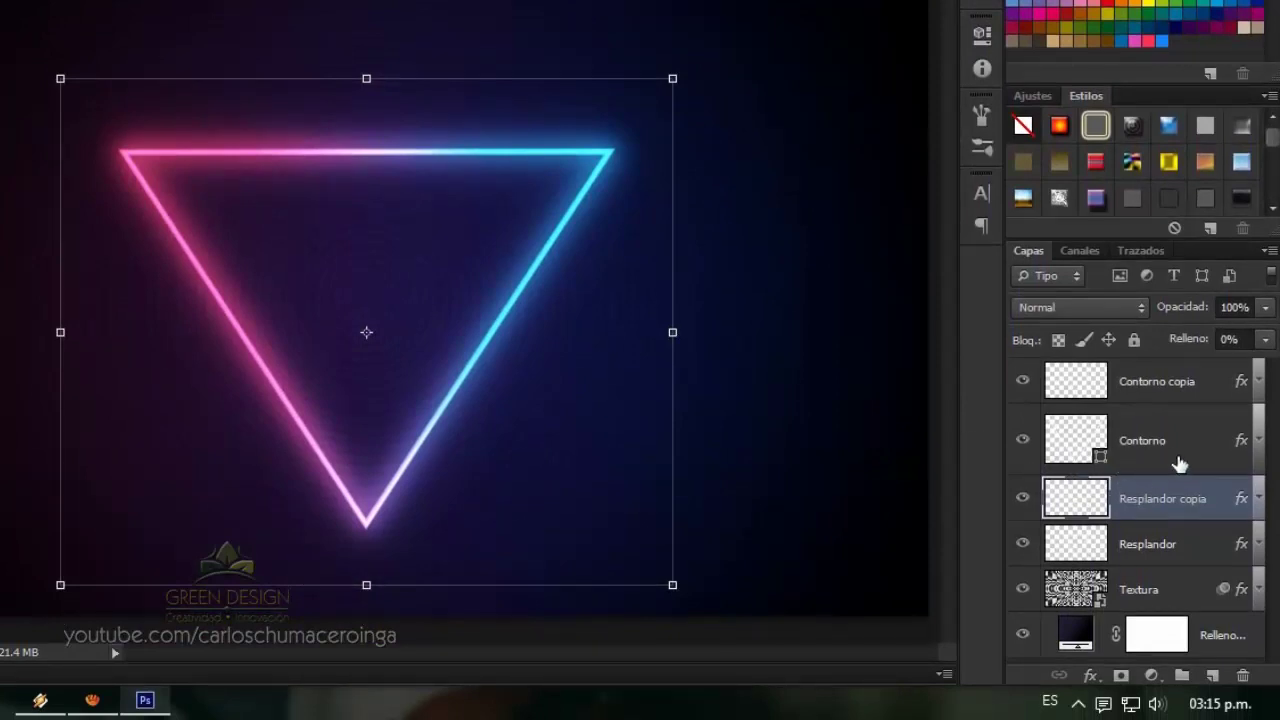
click(1190, 386)
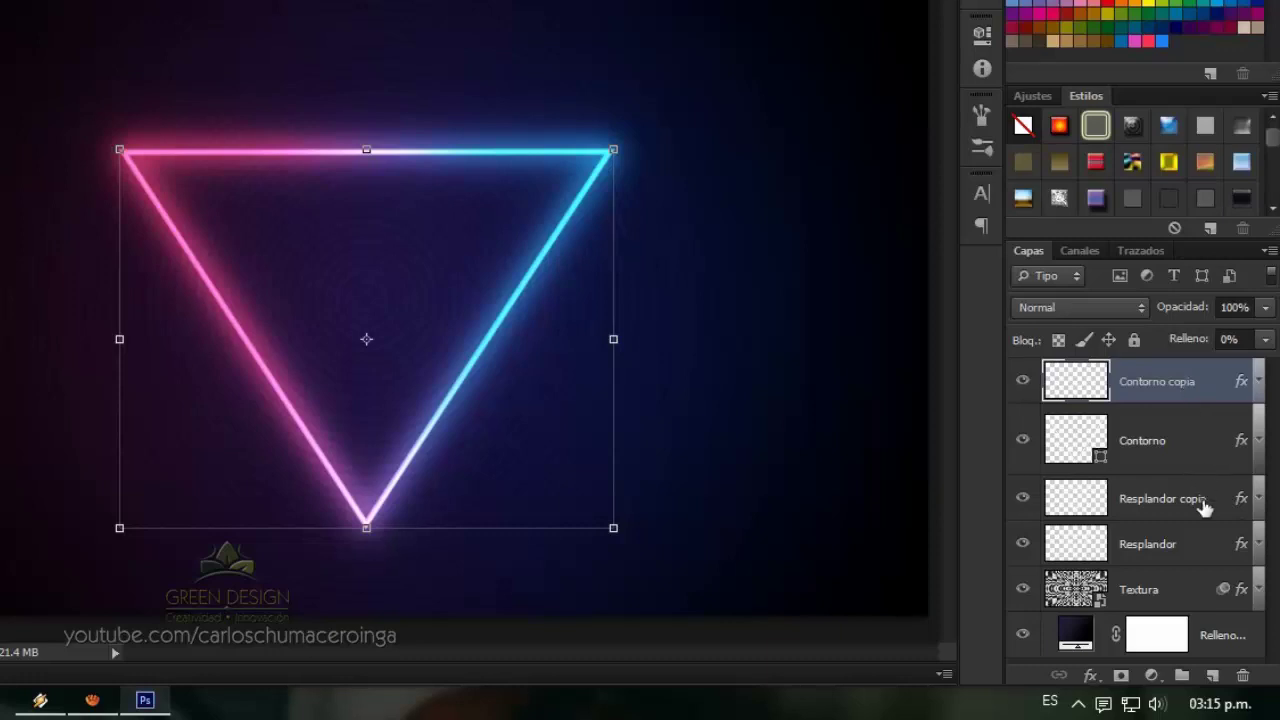
key(shift)
Group the outline and glow layers and name the group Triangulo
shift+click(1183, 553)
key(ctrl+g)
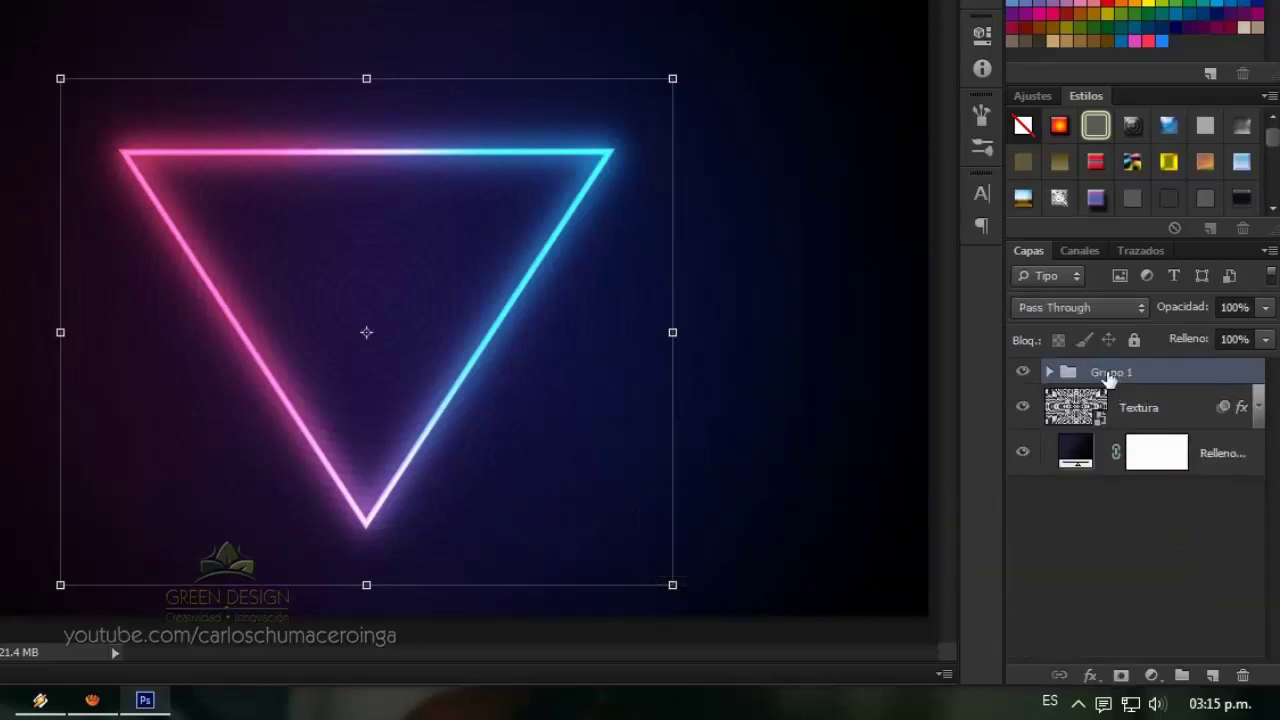
double_click(1105, 373)
text(lo)
key(Return)
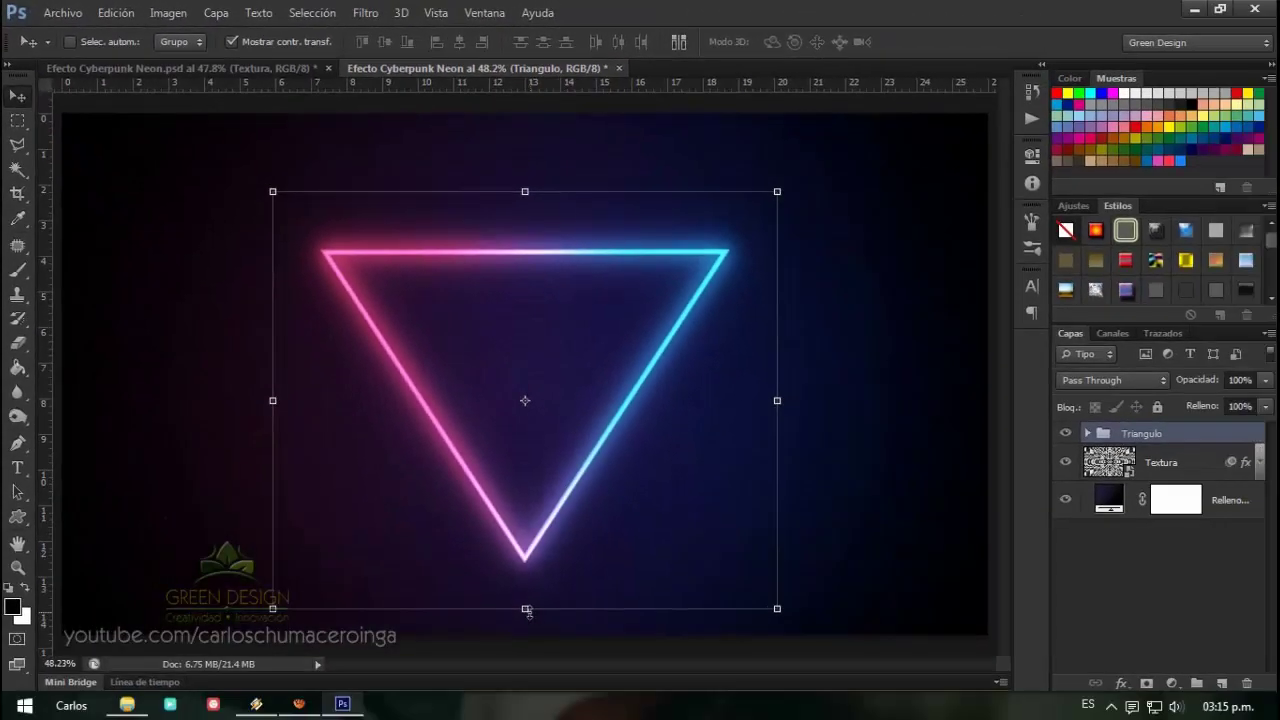
Stretch the Triangulo group slightly wider, to about 101.7% width
drag(777, 191, 781, 188)
drag(525, 608, 525, 603)
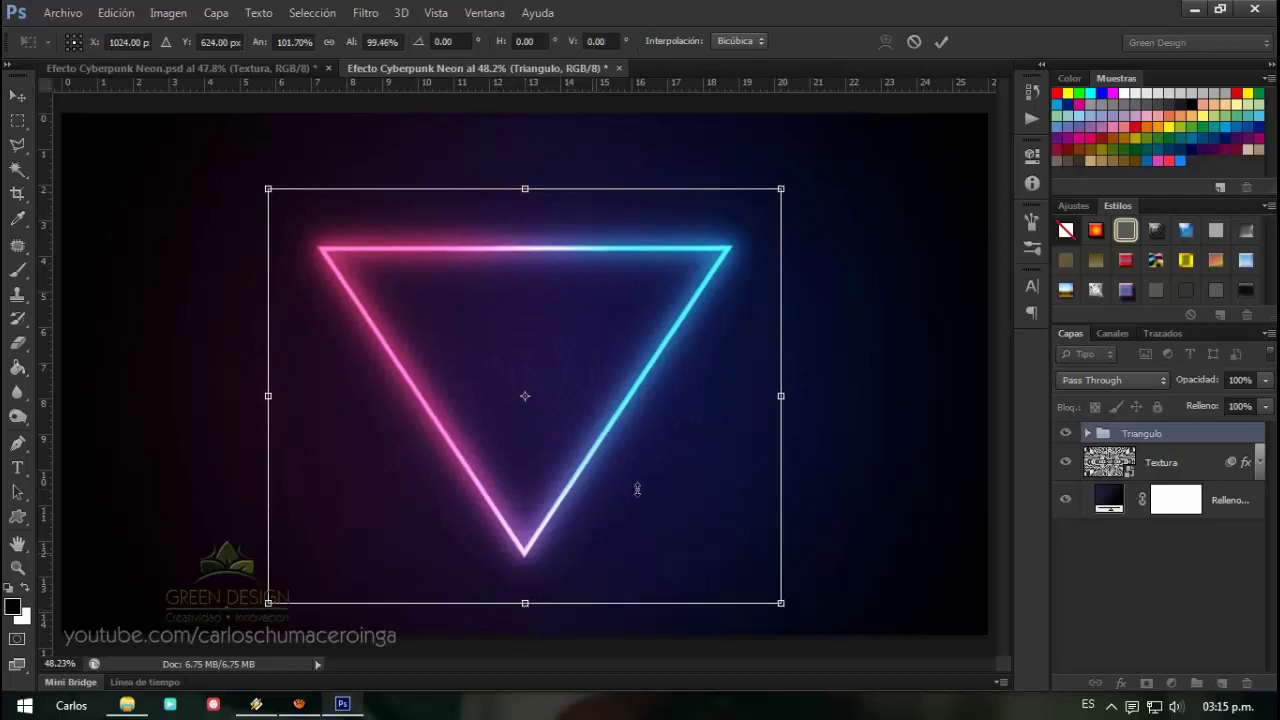
key(Return)
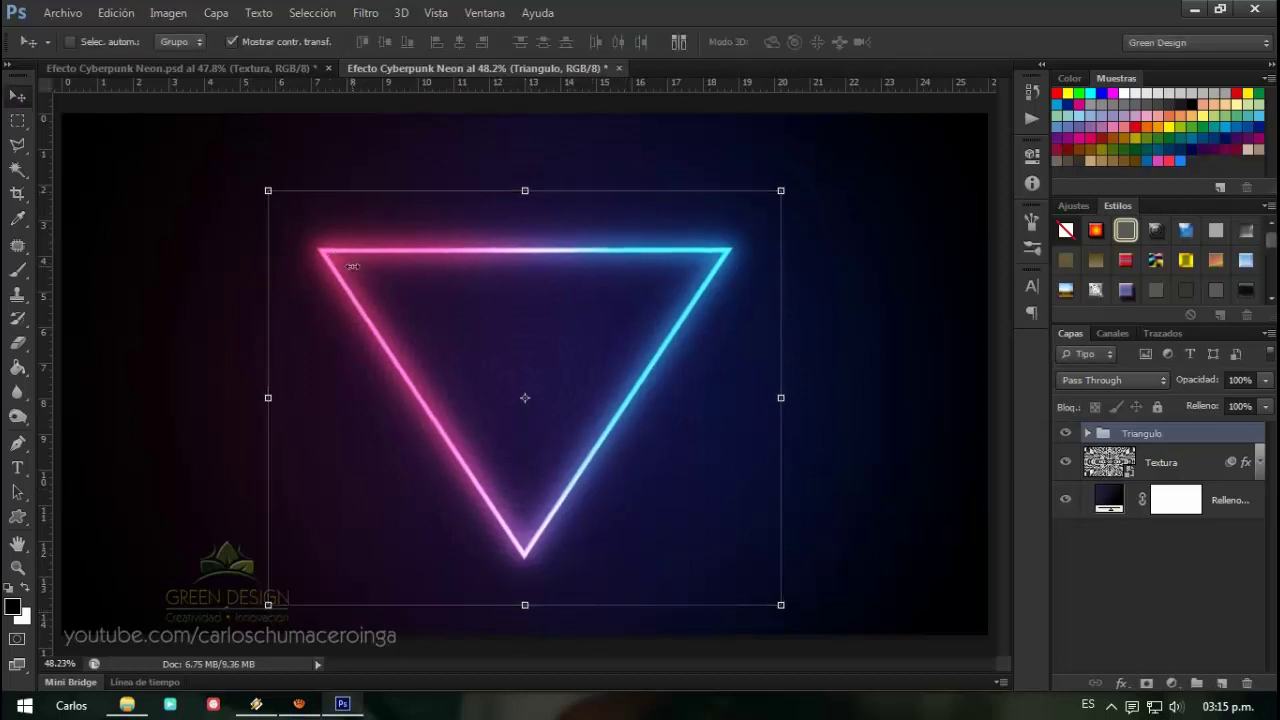
Open the Modelo image and bring the model photo into the poster, face visible
click(60, 13)
click(78, 48)
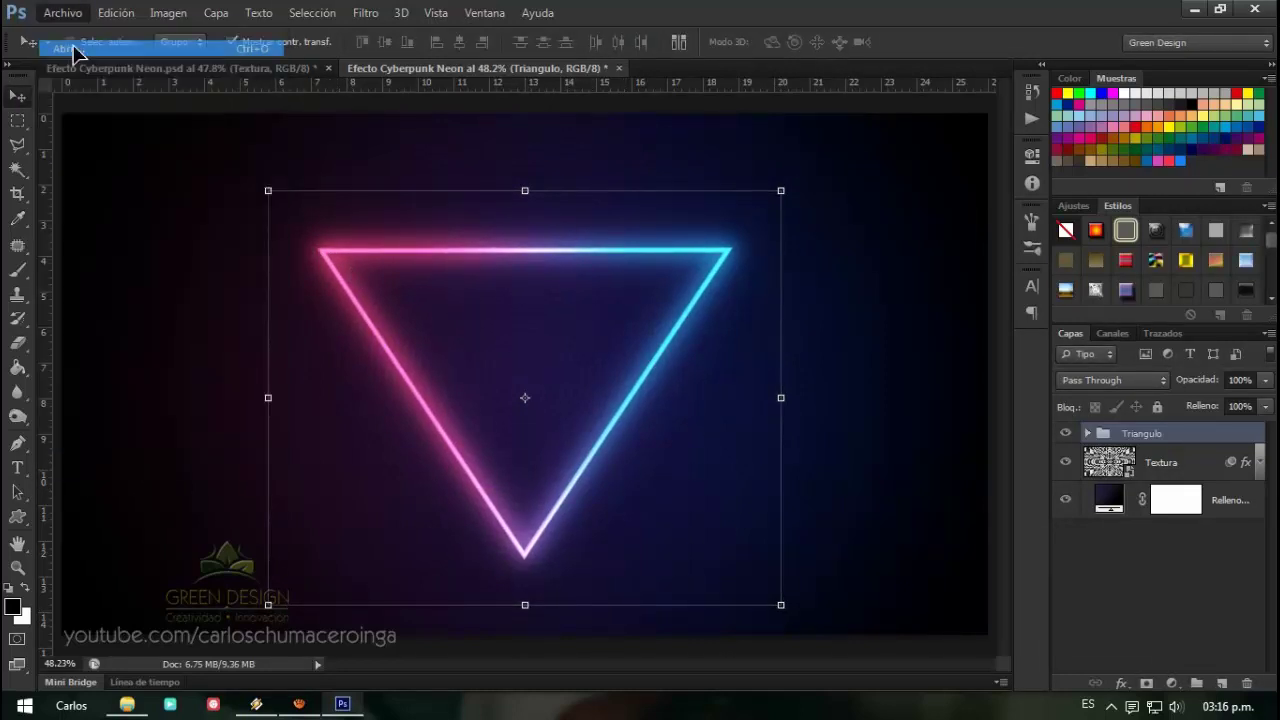
click(583, 210)
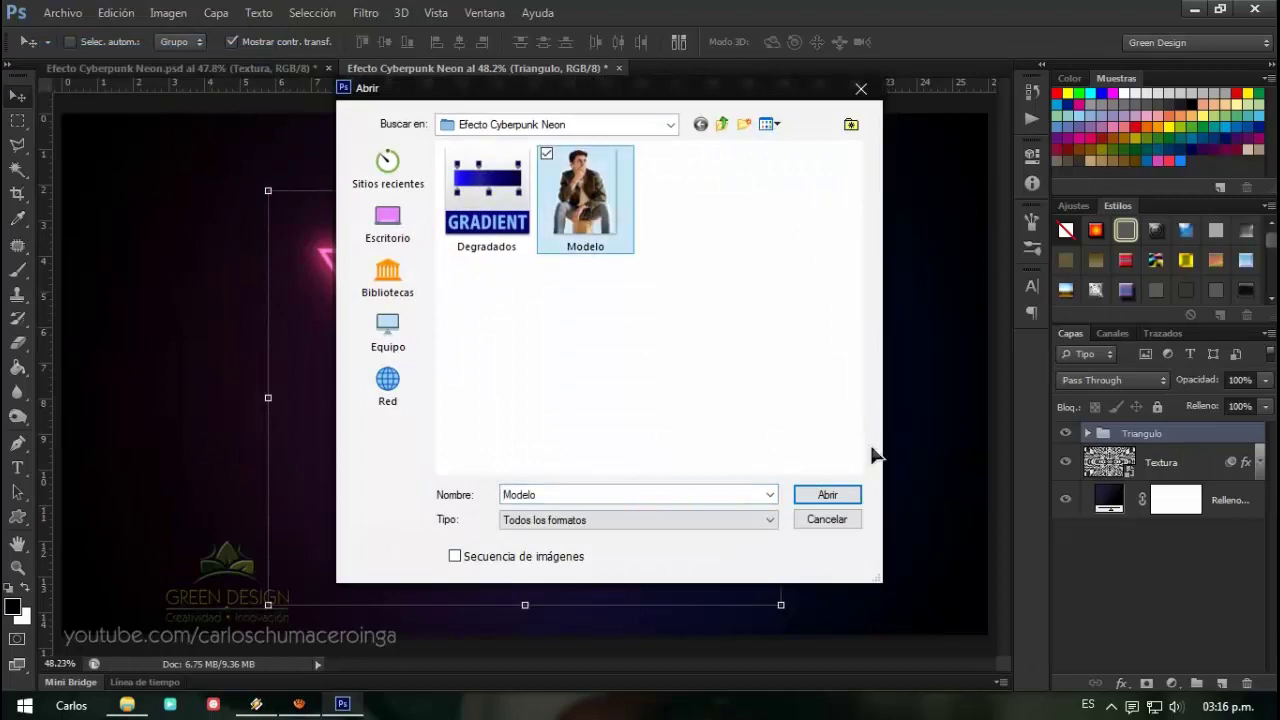
click(835, 494)
mouse_move(609, 305)
mouse_down()
mouse_move(570, 75)
mouse_move(560, 292)
mouse_up()
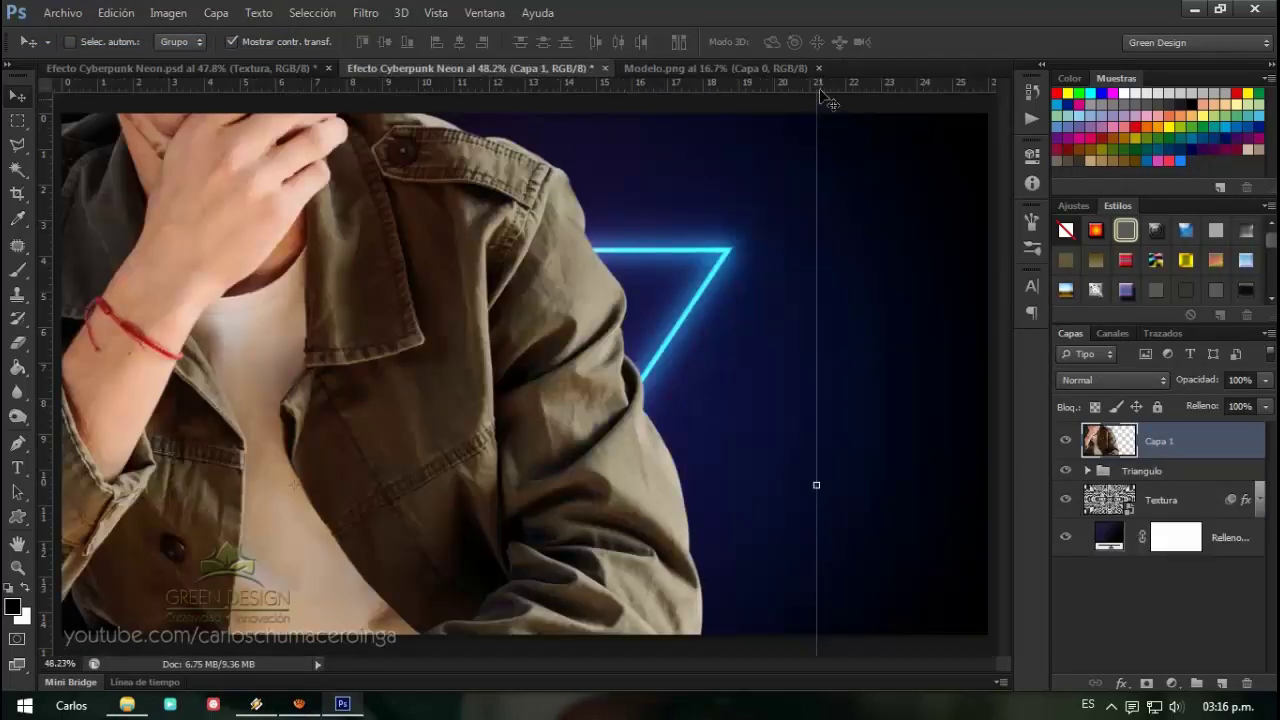
click(833, 68)
key(ctrl+minus)
key(ctrl+minus)
drag(700, 232, 690, 400)
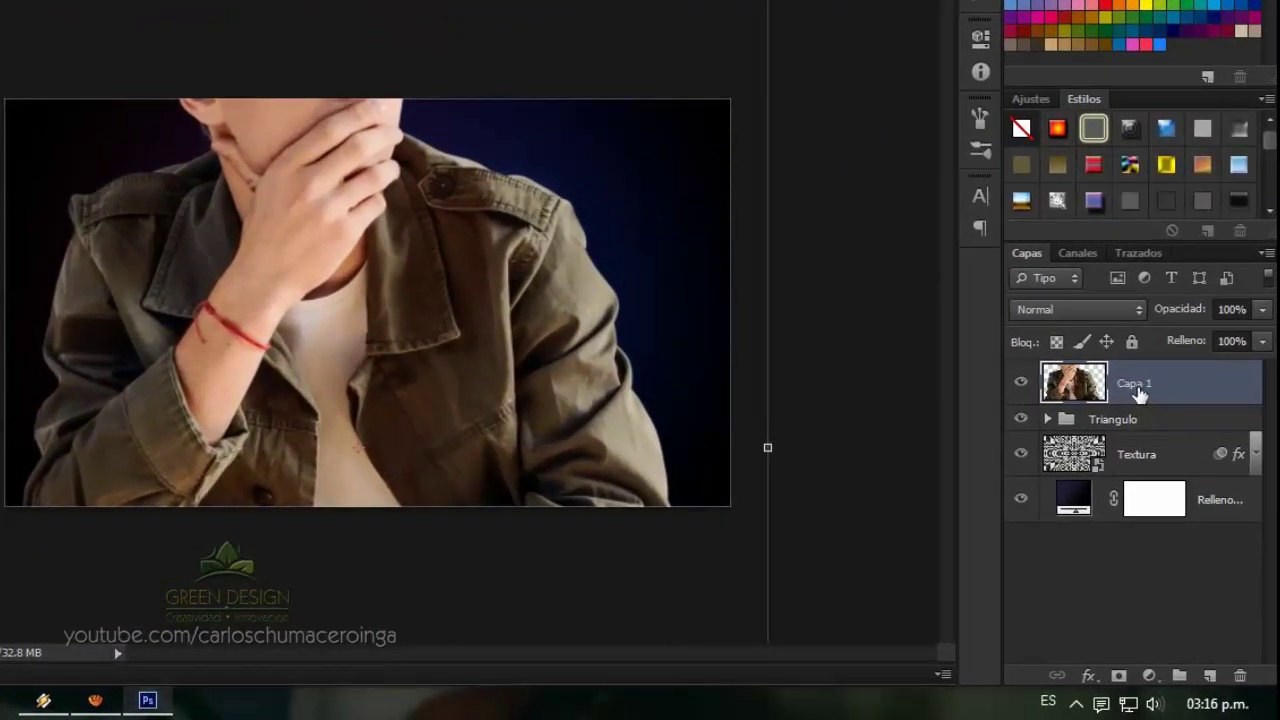
Convert the model photo layer Capa 1 into a smart object named Modelo
right_click(1158, 390)
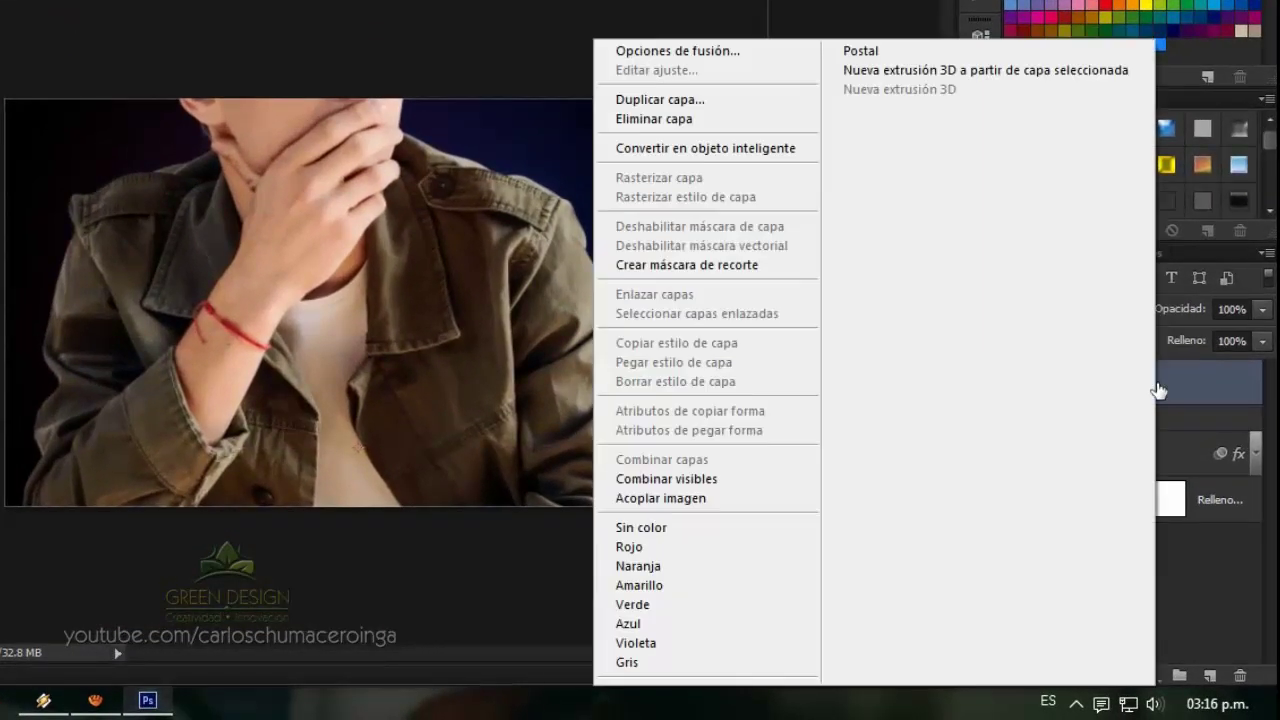
click(790, 150)
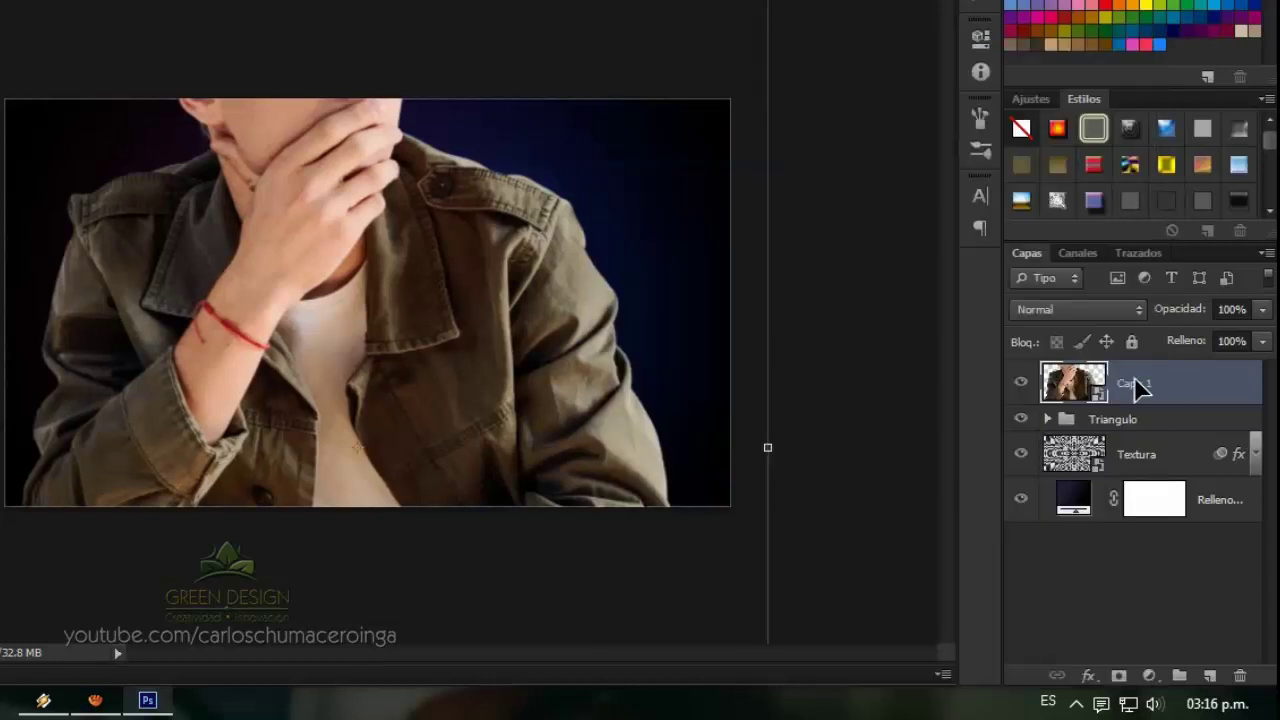
double_click(1136, 385)
text(Modelo)
Shrink the Modelo photo and position it over the neon triangle
key(ctrl+minus)
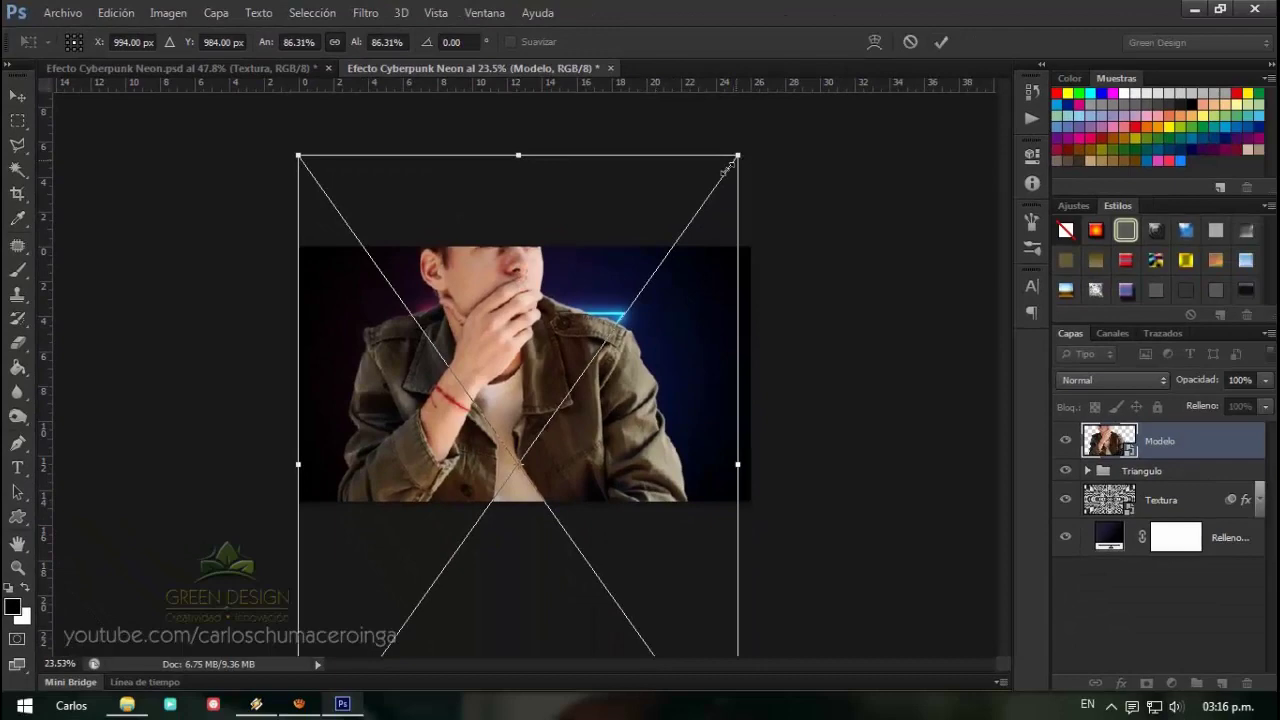
drag(737, 156, 586, 371)
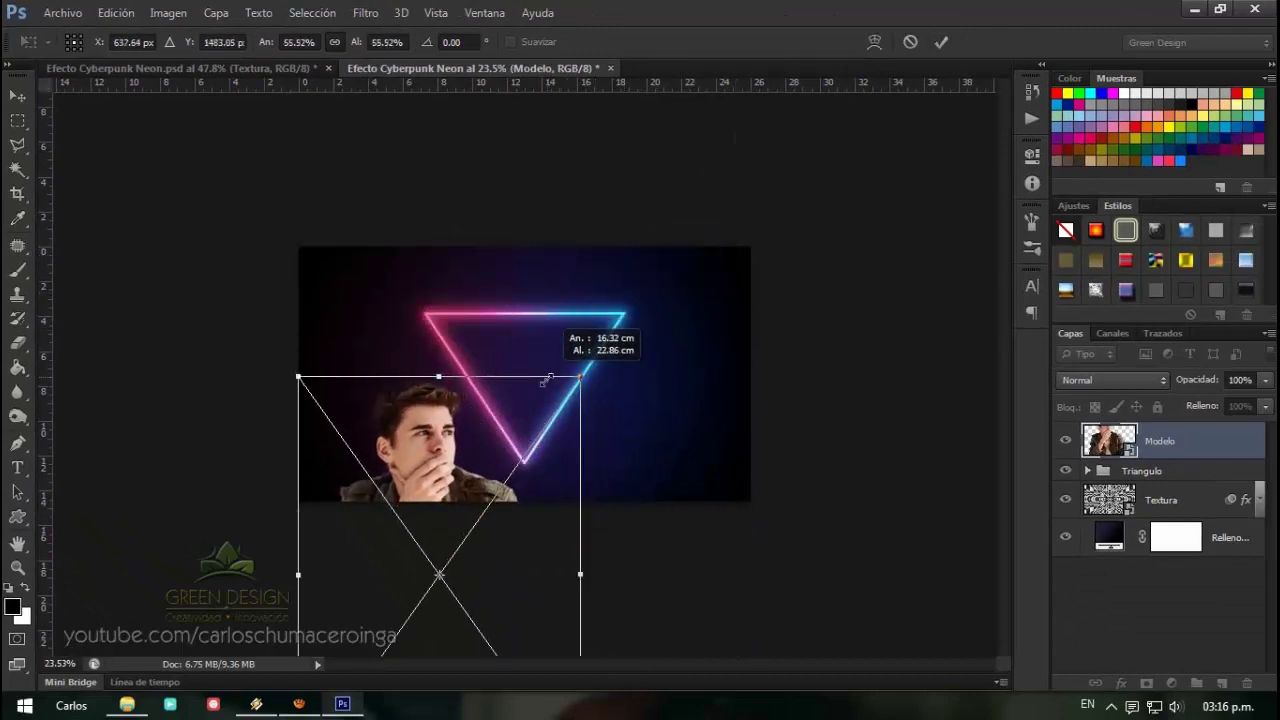
drag(500, 420, 584, 300)
drag(646, 251, 586, 337)
scroll(548, 355, up, 1)
scroll(548, 355, up, 2)
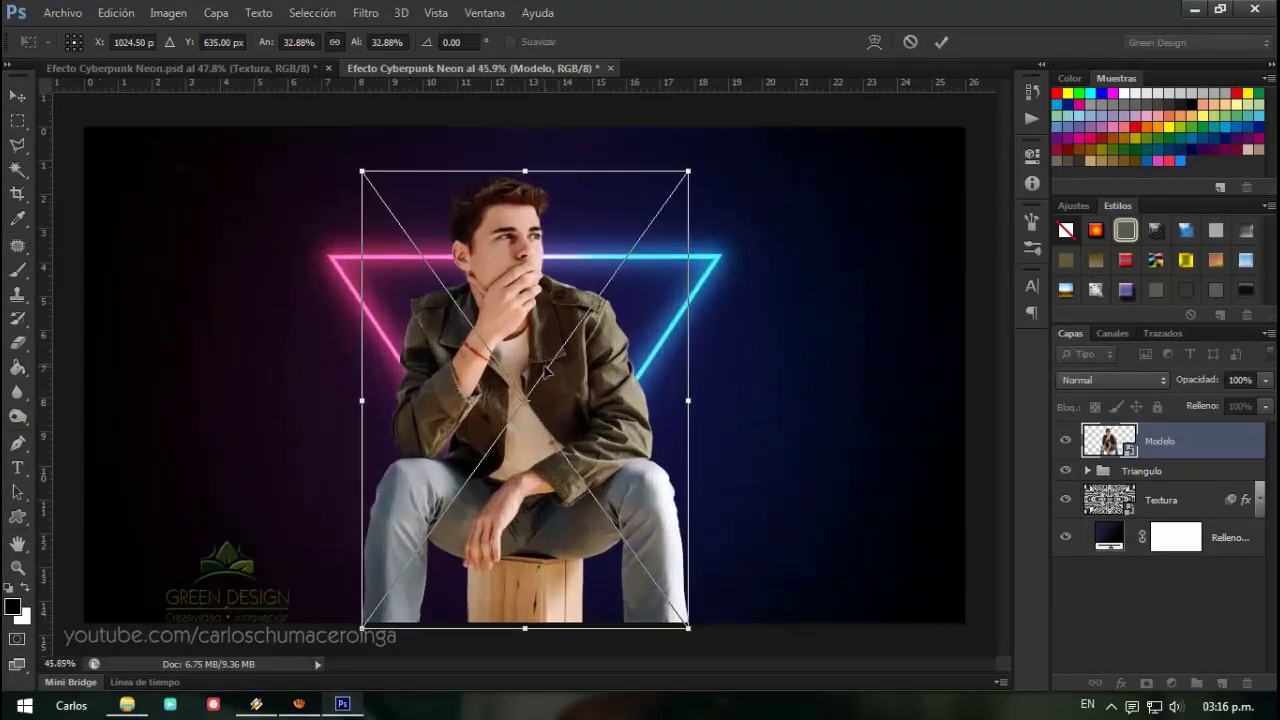
drag(380, 594, 366, 620)
mouse_move(560, 380)
mouse_down()
mouse_move(578, 388)
mouse_move(588, 372)
mouse_up()
key(Return)
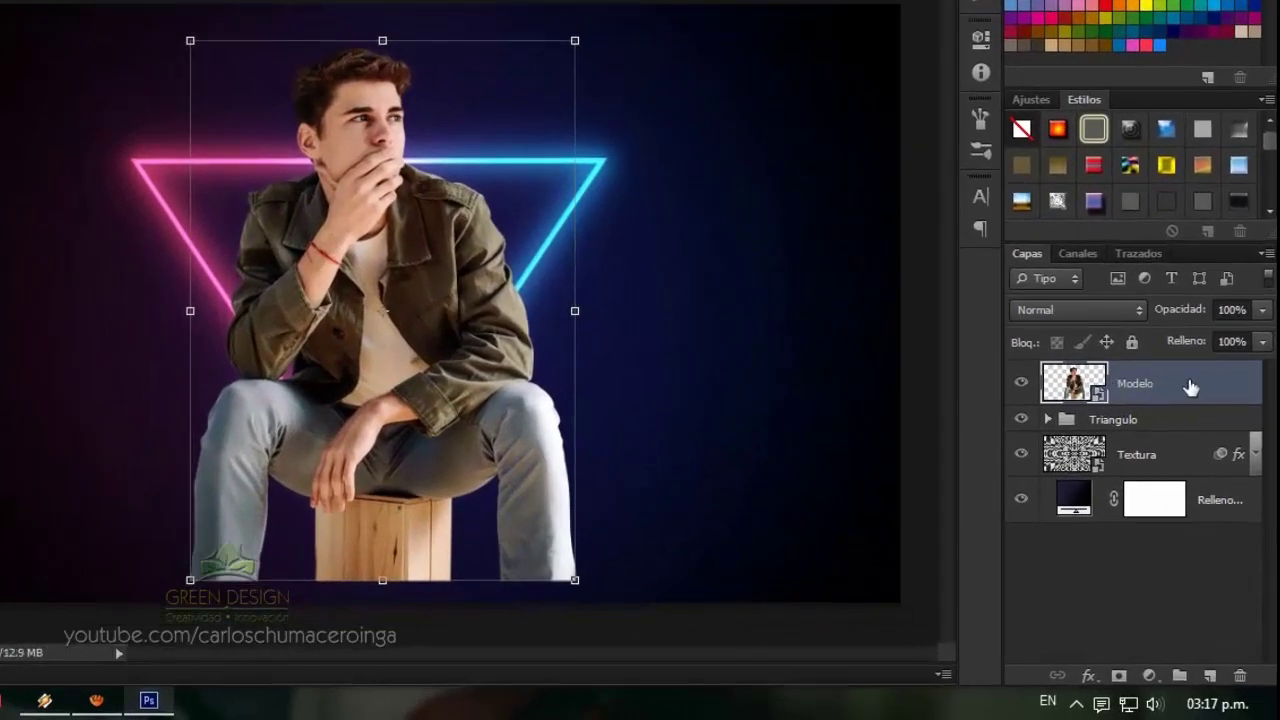
Move Modelo below the Triangulo group and refine it to about 28.64%, centred
drag(1190, 388, 1196, 444)
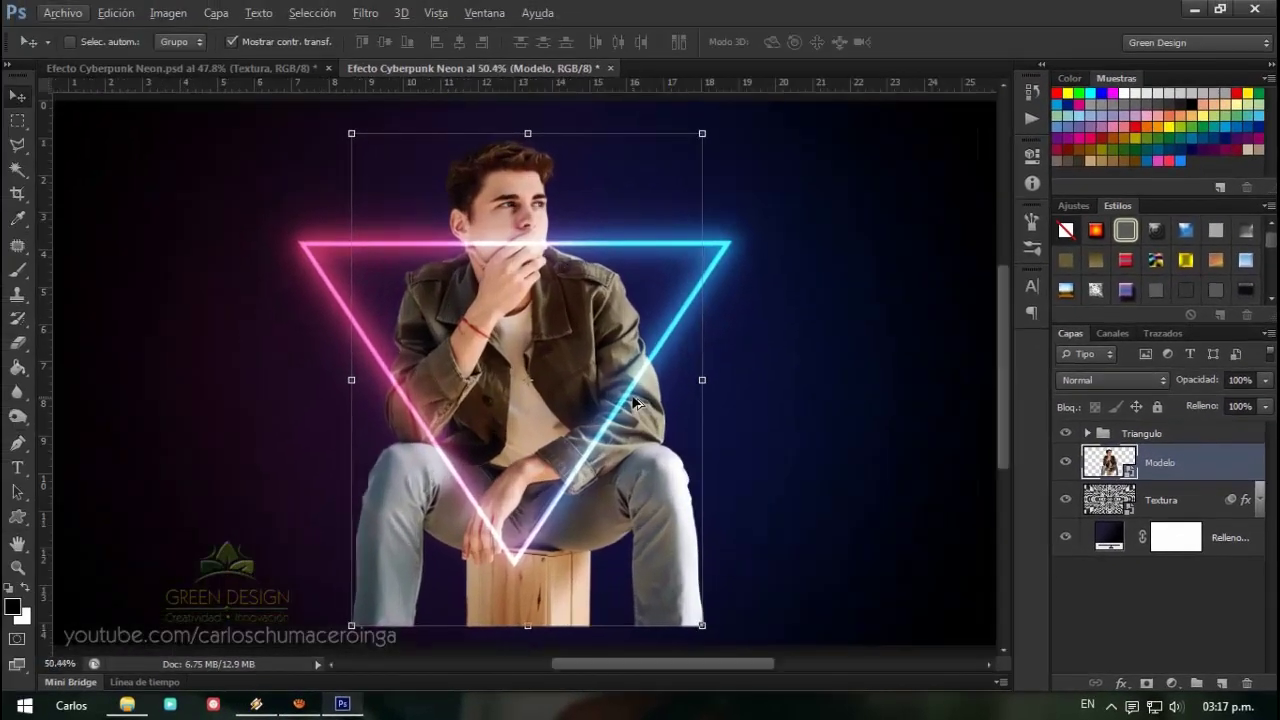
drag(590, 404, 625, 398)
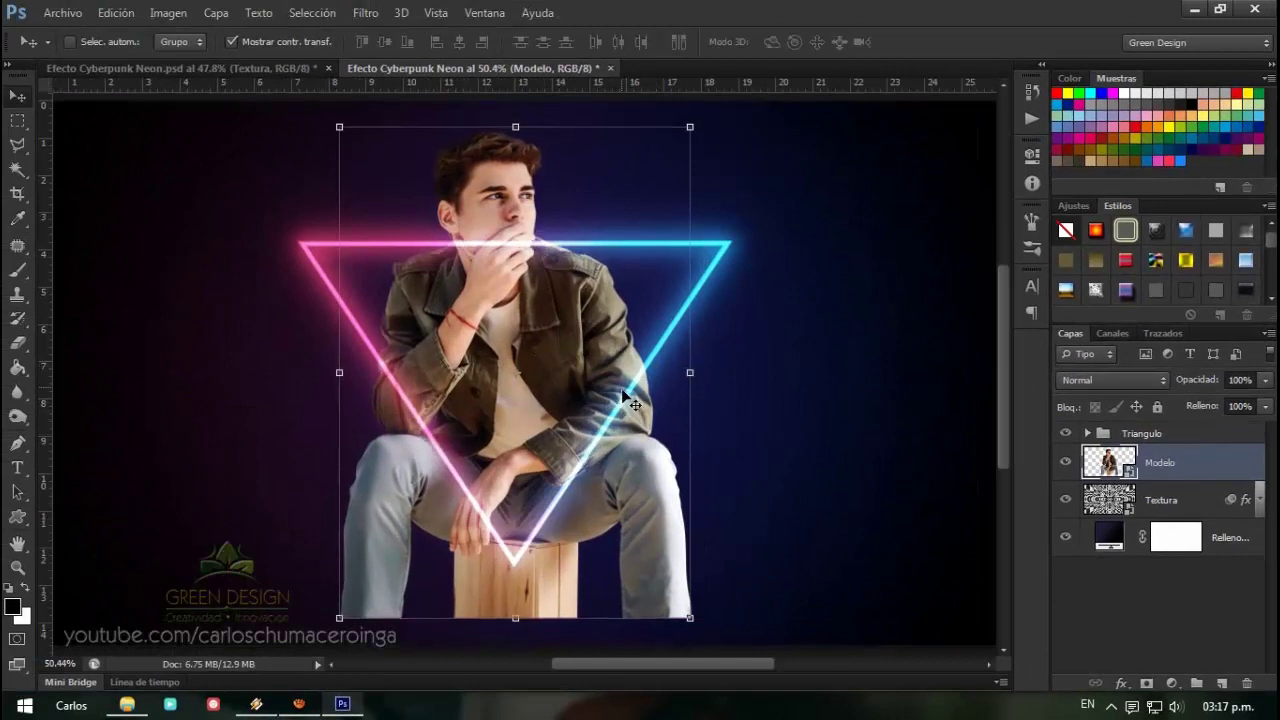
key(ctrl+t)
drag(690, 133, 671, 153)
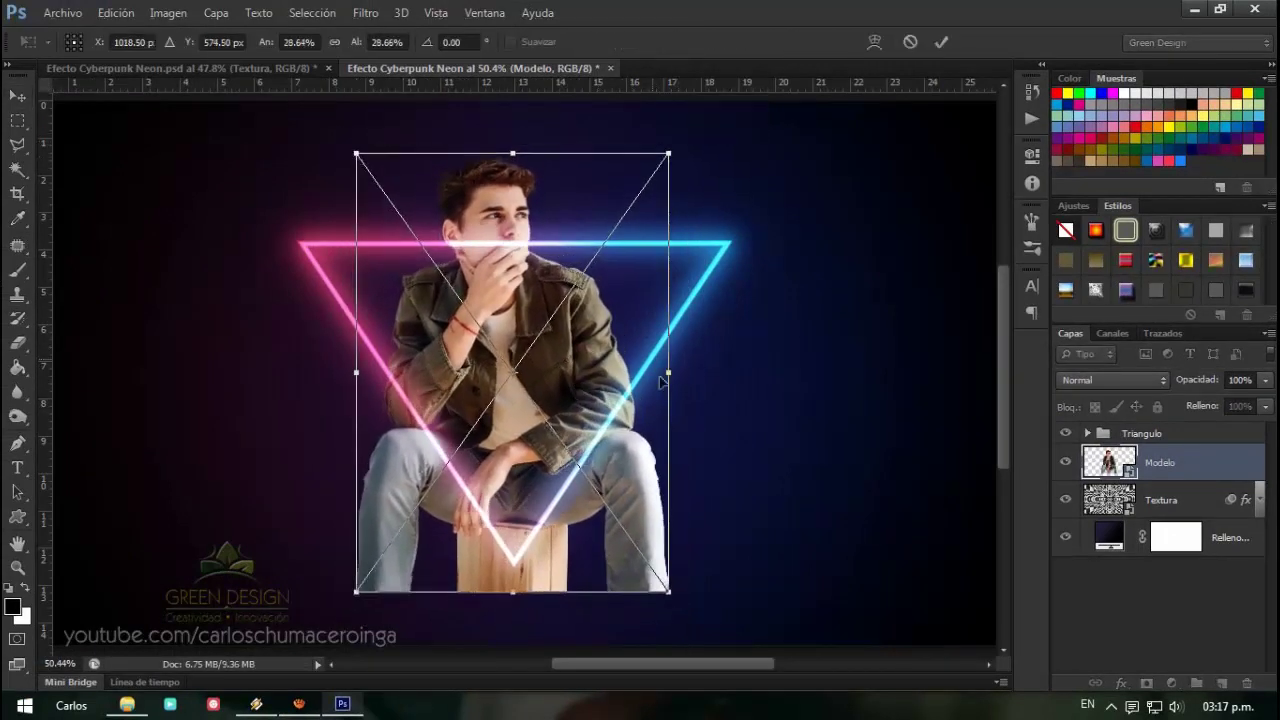
key(Return)
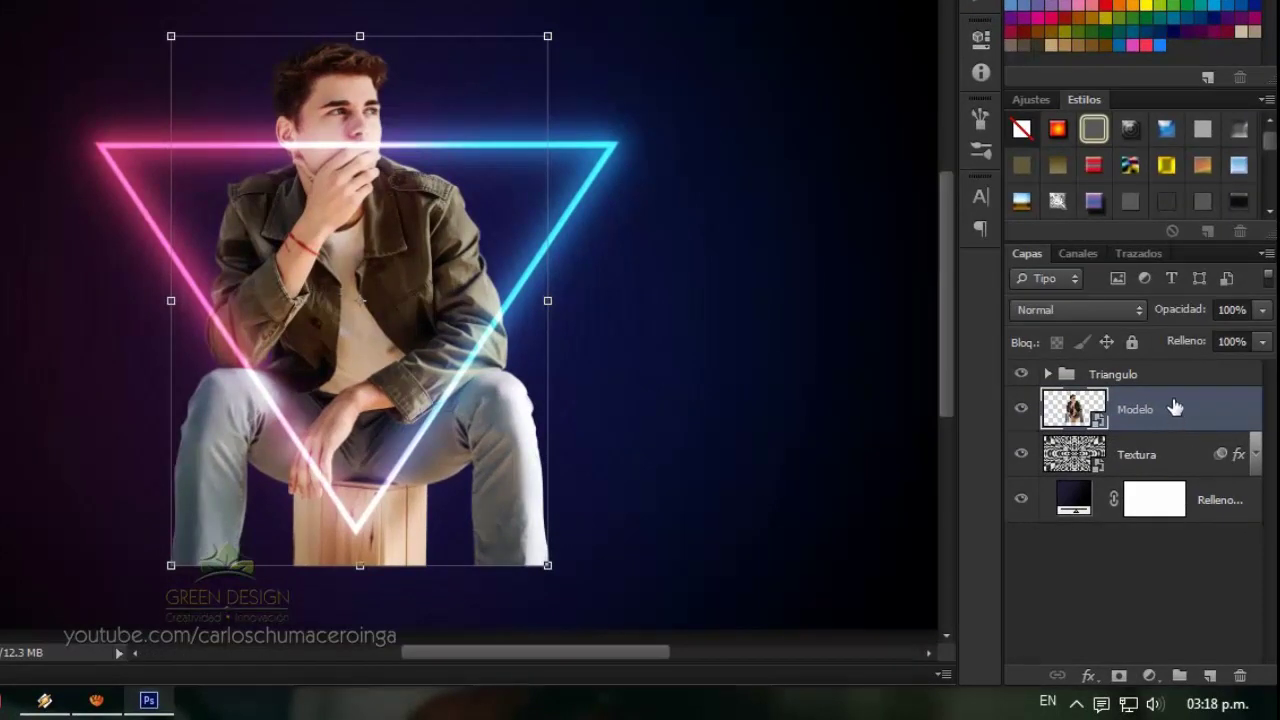
Move Modelo above Triangulo at 29% opacity and choose the Polygonal Lasso tool
drag(1175, 407, 1172, 370)
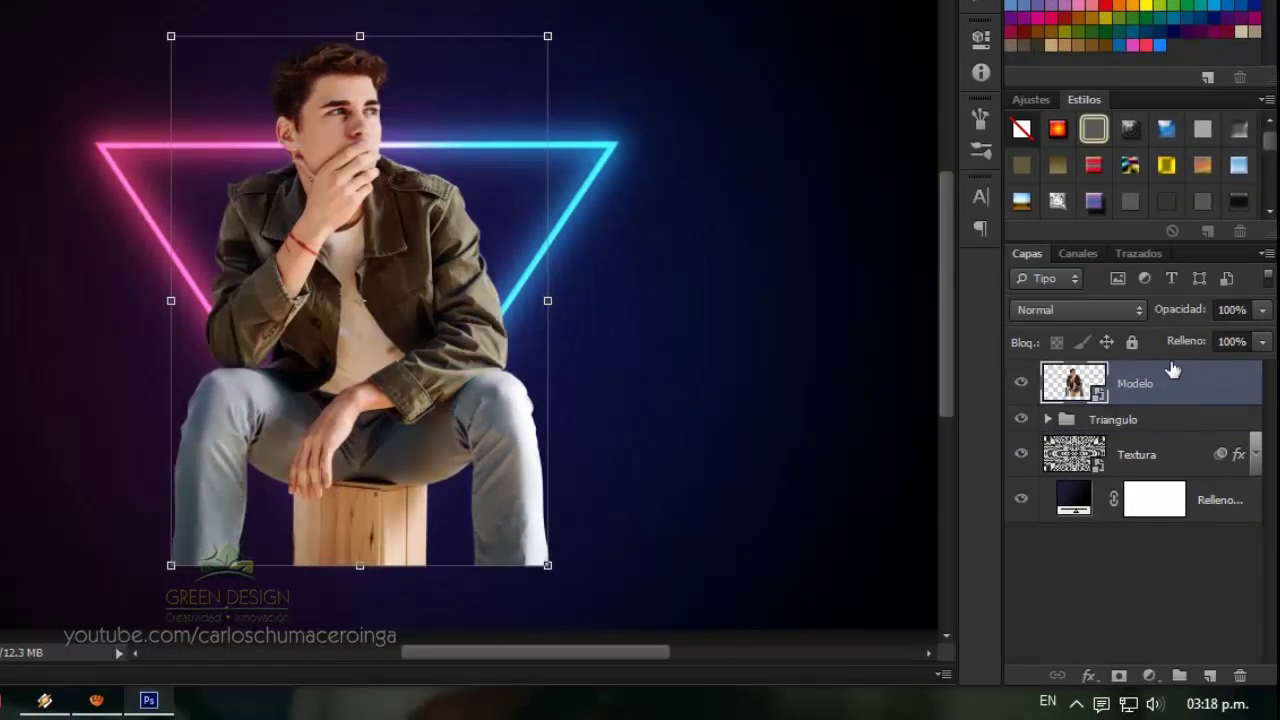
drag(1195, 316, 1115, 319)
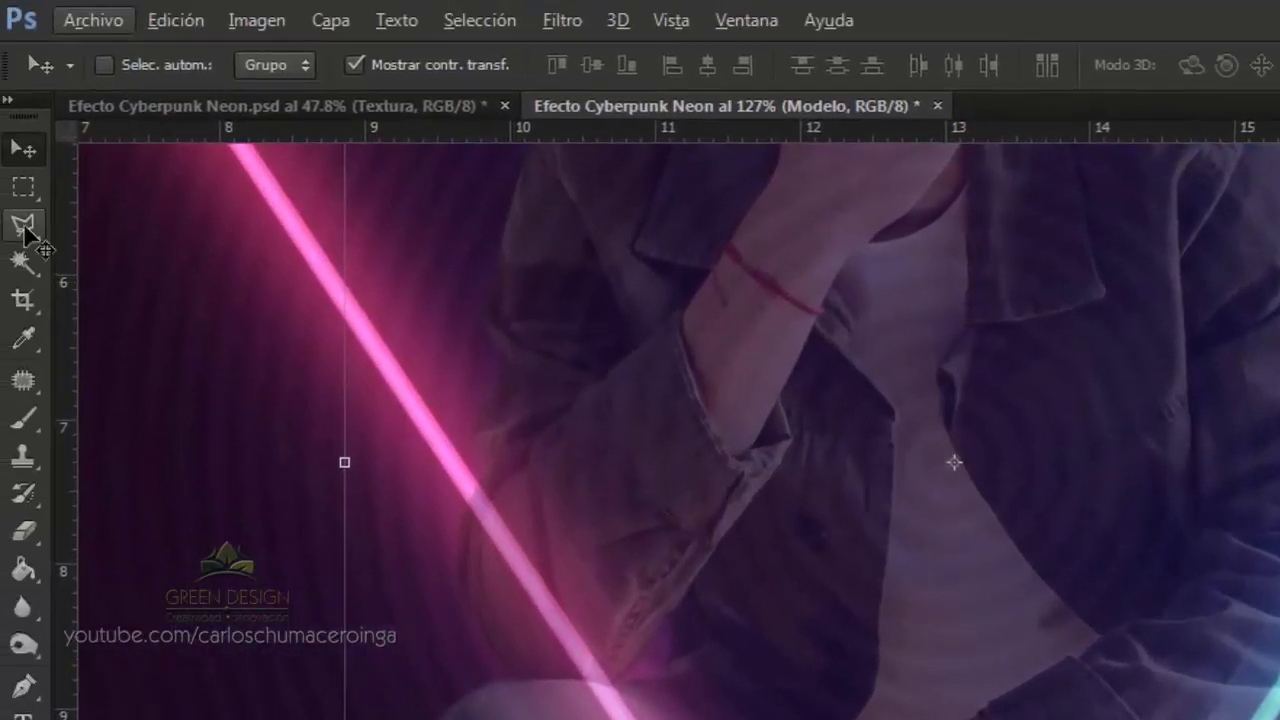
right_click(26, 224)
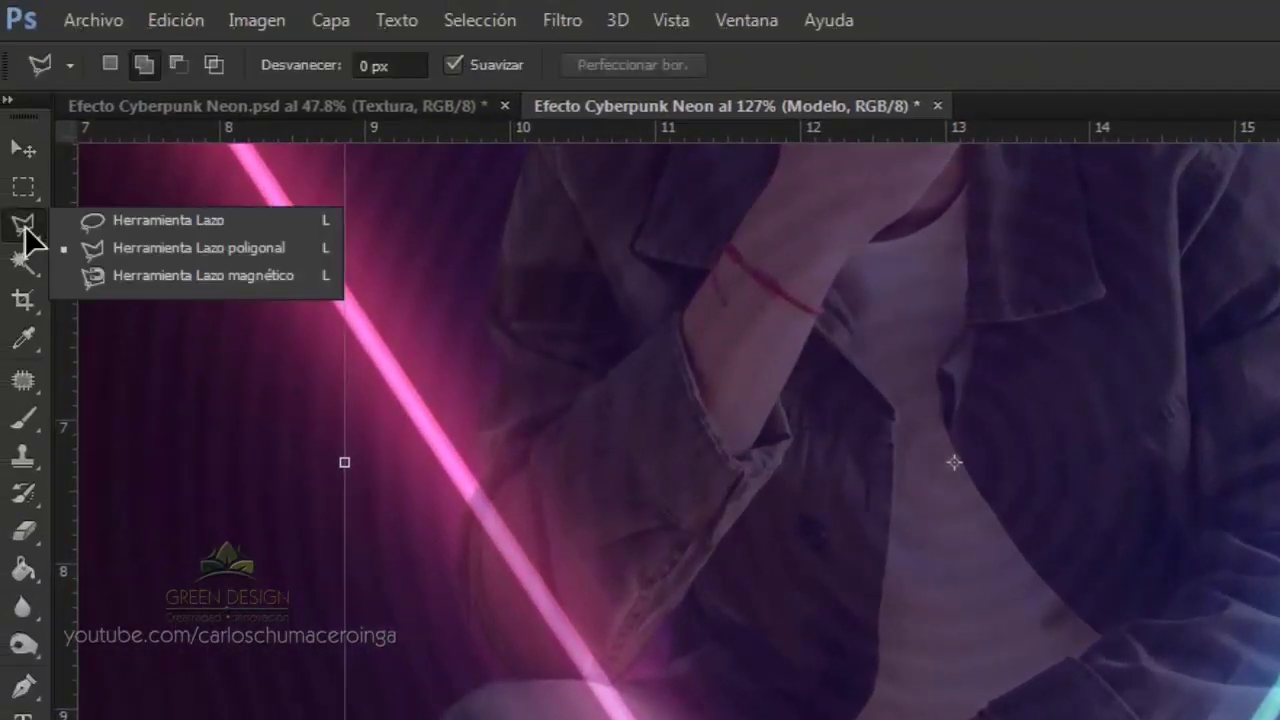
click(287, 250)
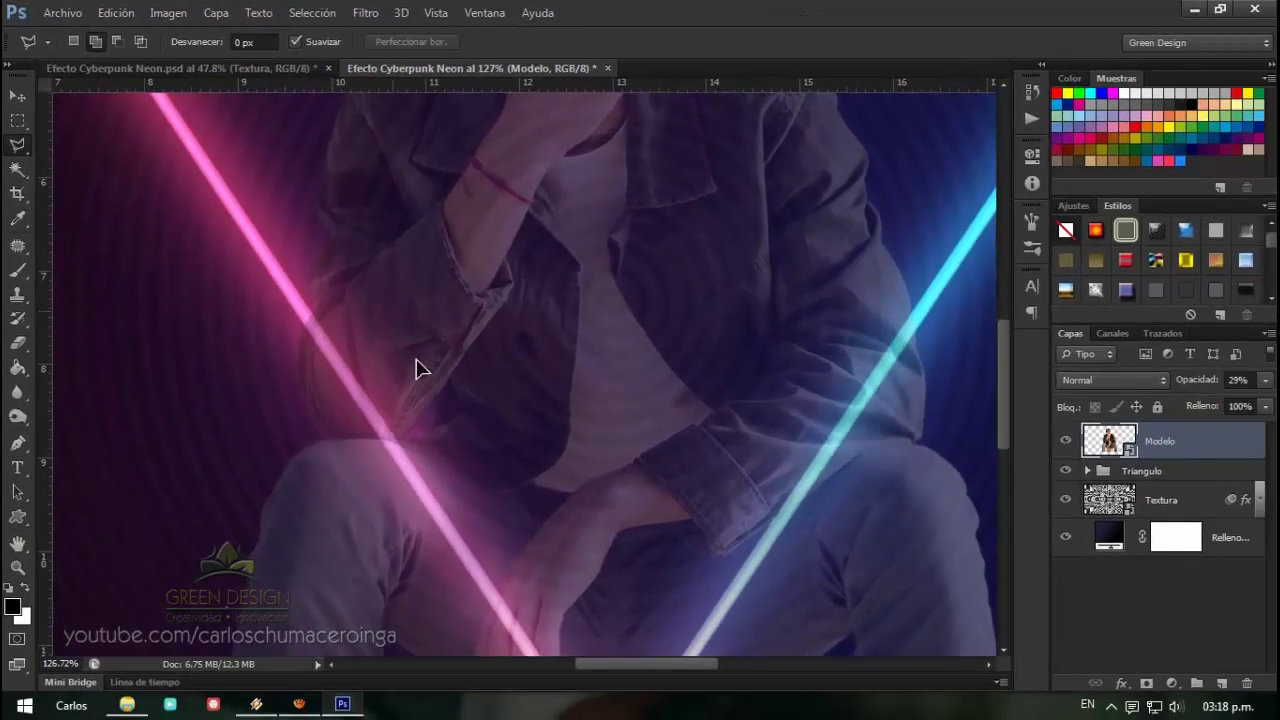
scroll(320, 328, up, 5)
scroll(258, 262, up, 1)
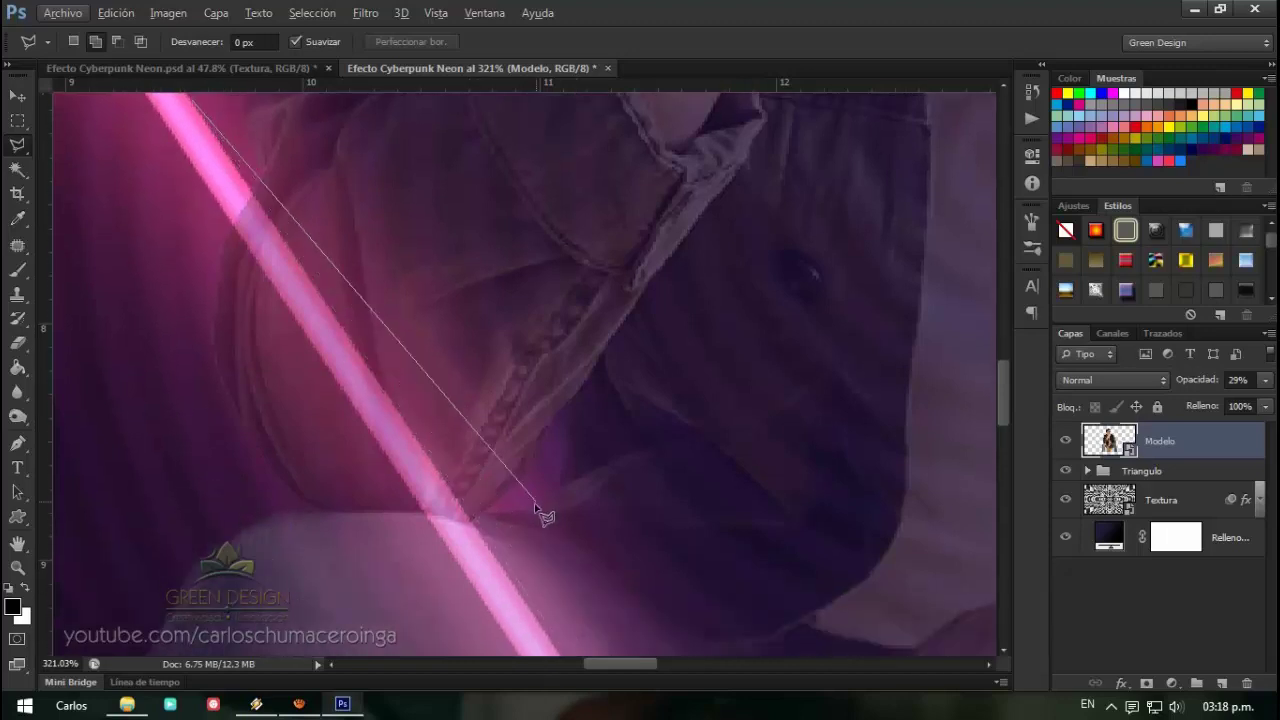
Outline the legs and stool below the triangle's neon V with a polygonal selection
key(space)
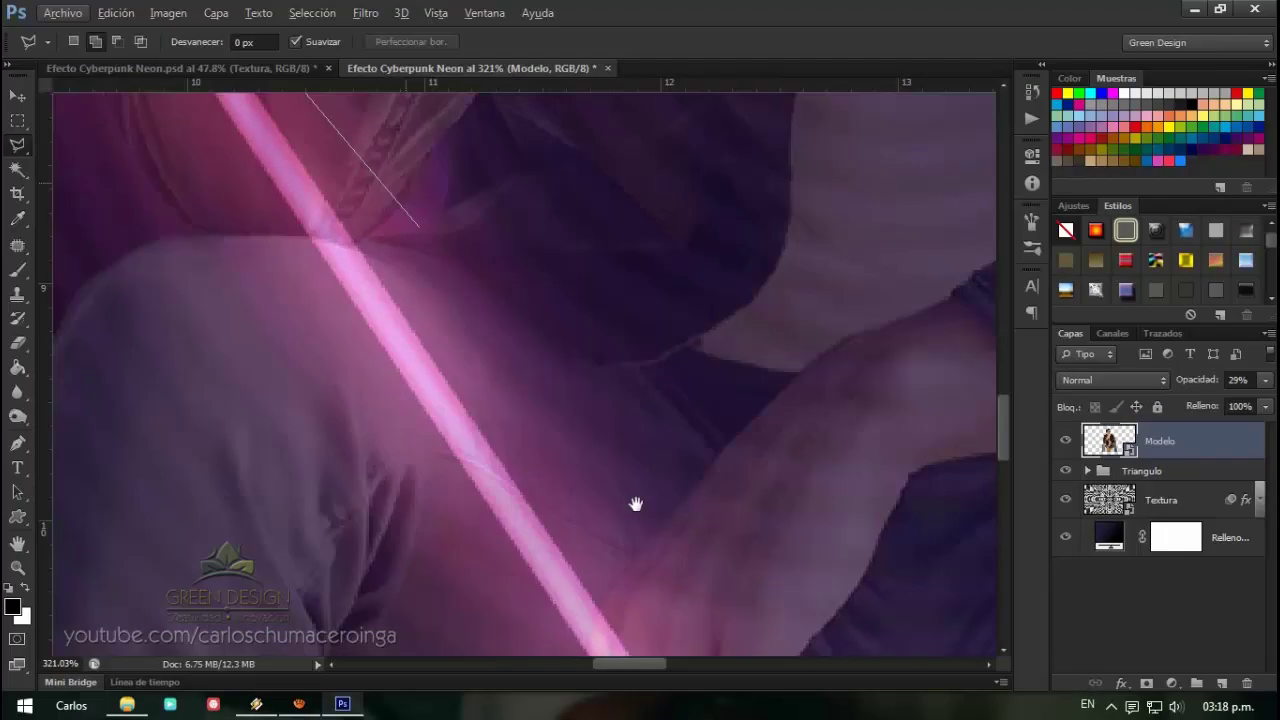
mouse_move(634, 508)
mouse_down()
mouse_move(519, 251)
mouse_move(489, 226)
mouse_up()
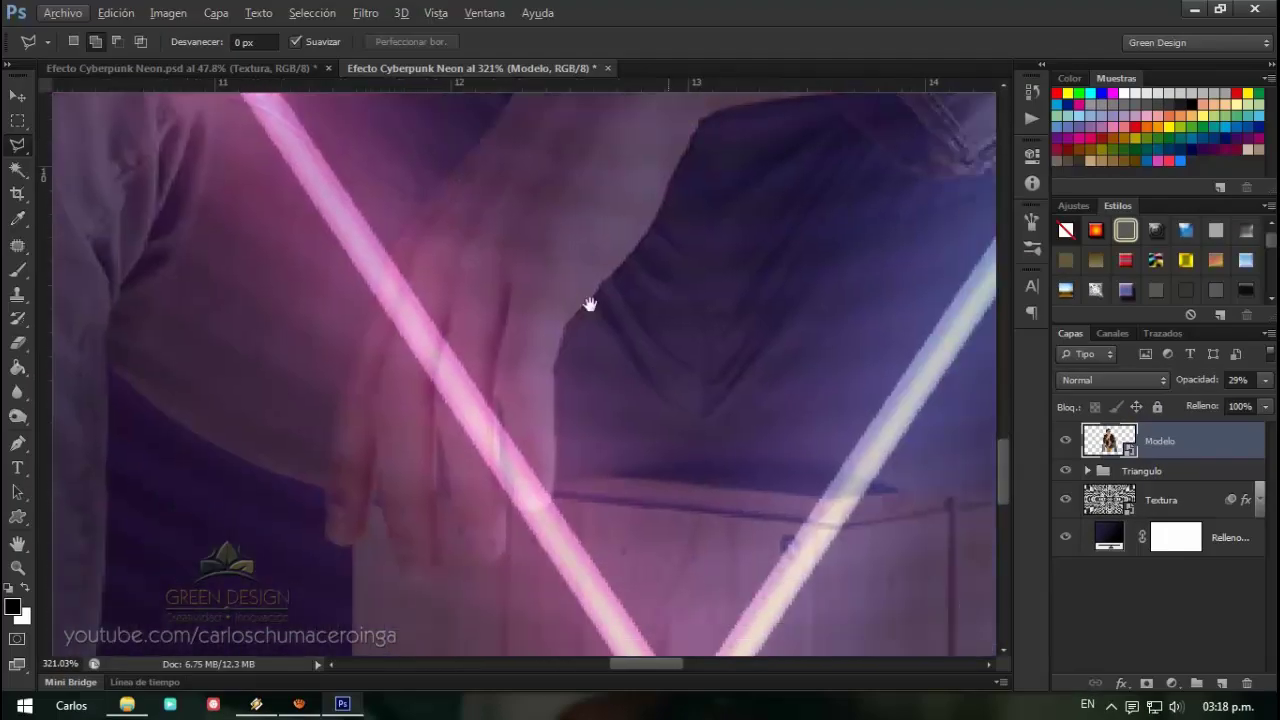
drag(589, 297, 520, 246)
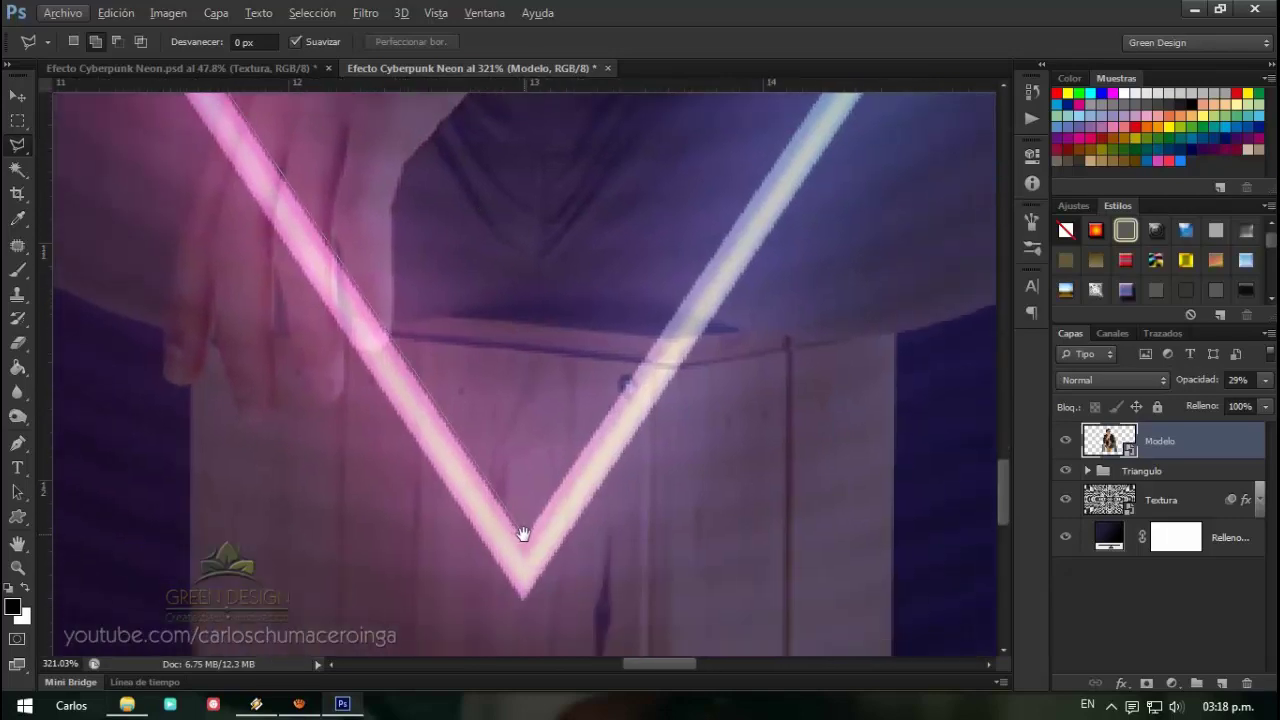
drag(730, 250, 480, 563)
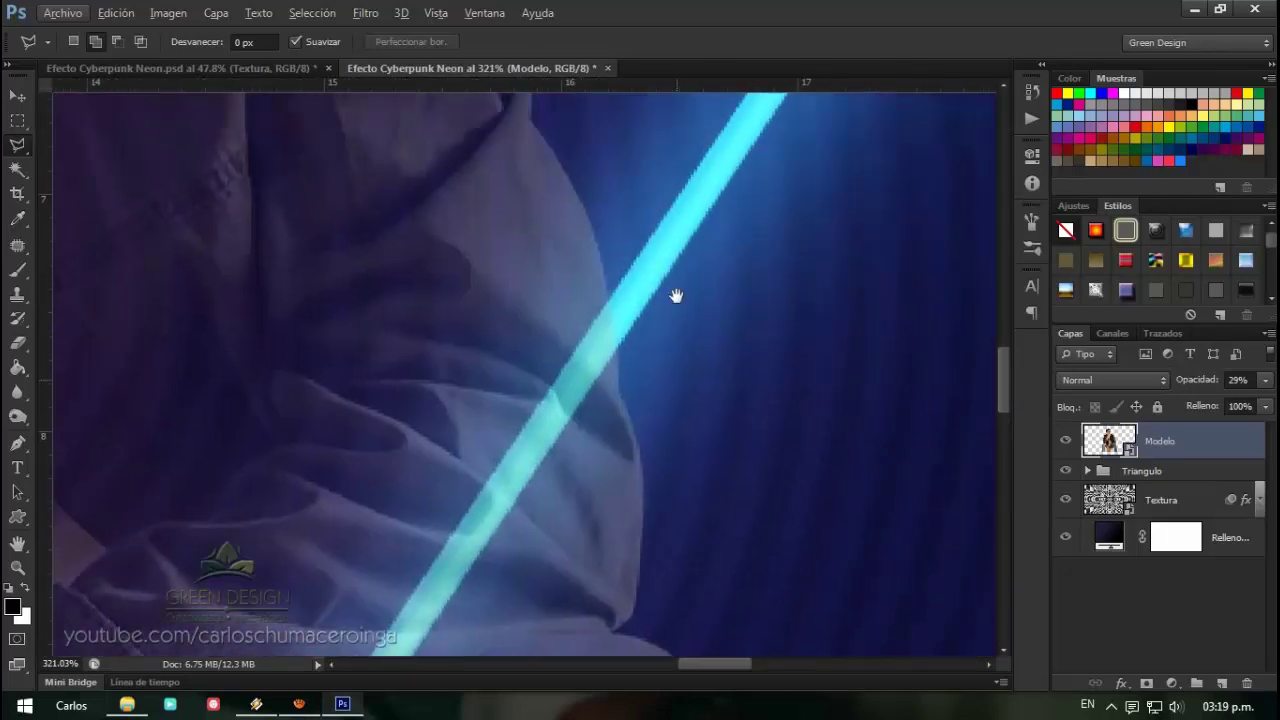
click(670, 216)
click(905, 328)
mouse_move(967, 451)
mouse_down()
mouse_move(757, 186)
mouse_move(874, 200)
mouse_move(783, 514)
mouse_move(238, 258)
mouse_move(251, 300)
mouse_up()
click(257, 223)
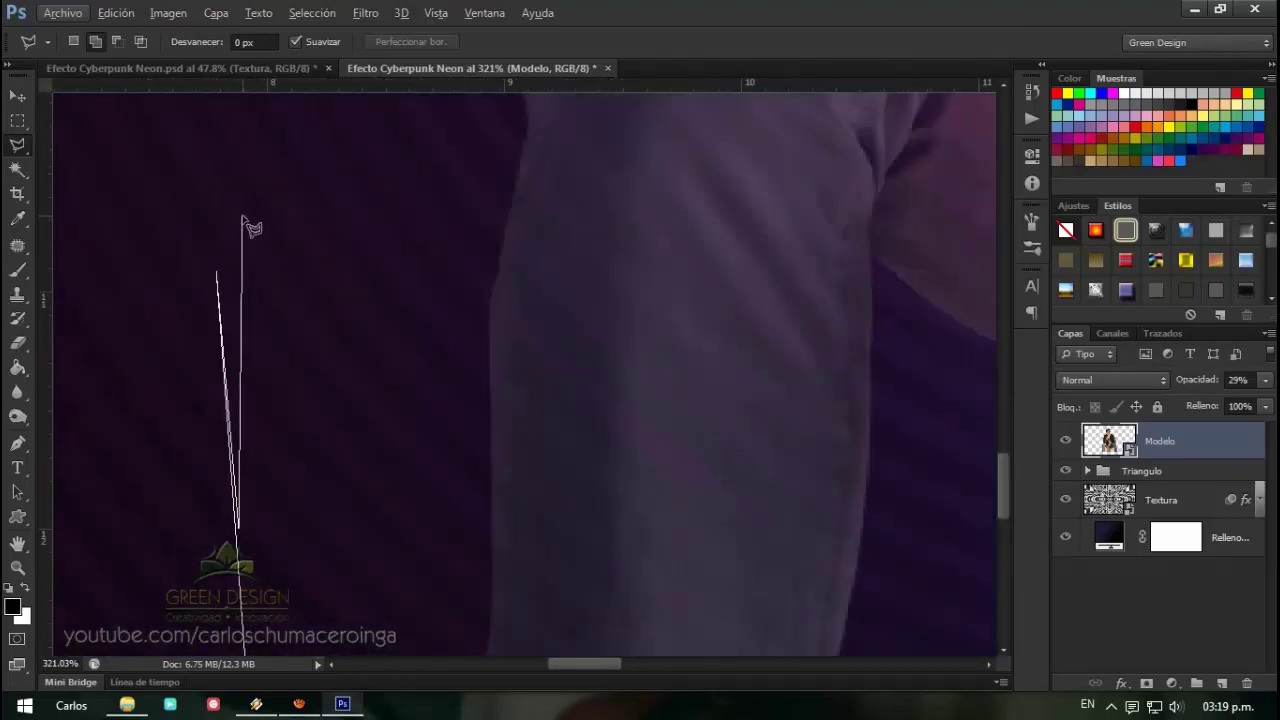
mouse_move(257, 223)
mouse_down()
mouse_move(217, 514)
mouse_move(462, 168)
mouse_up()
key(ctrl+minus)
double_click(257, 205)
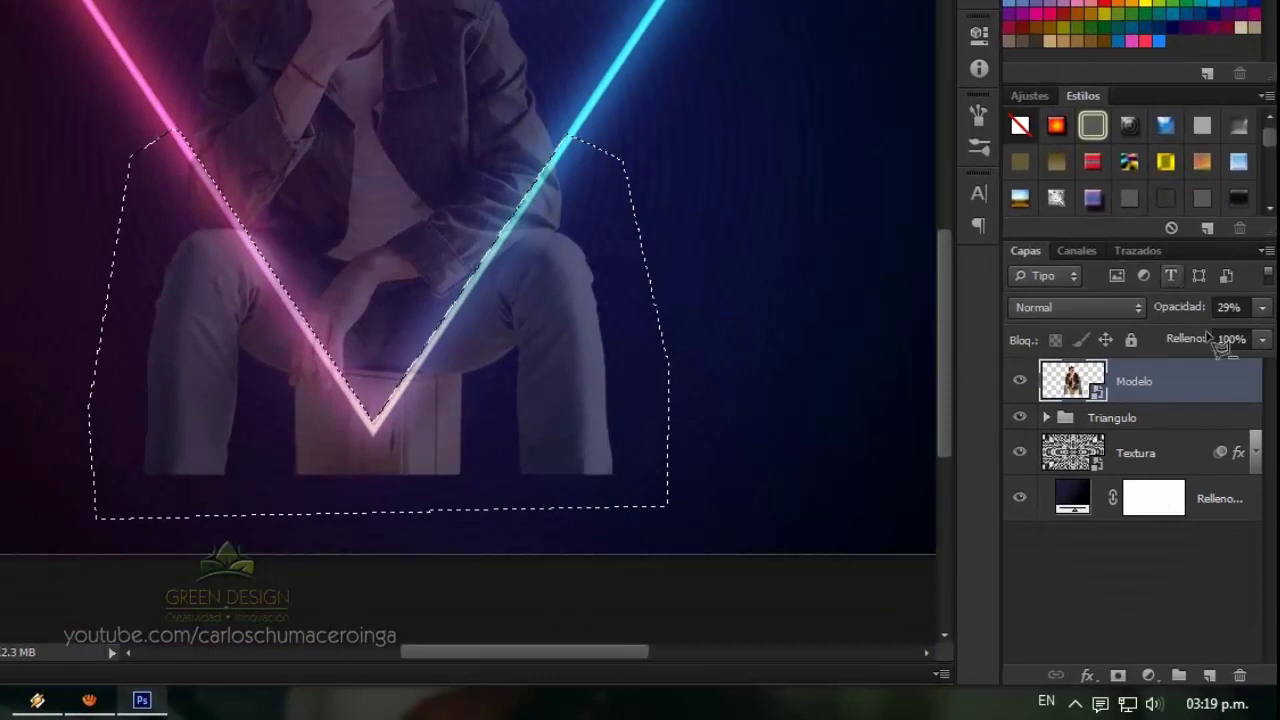
Restore Modelo to 100% opacity and add a layer mask hiding the selected lower body
drag(1194, 314, 1263, 320)
key(Return)
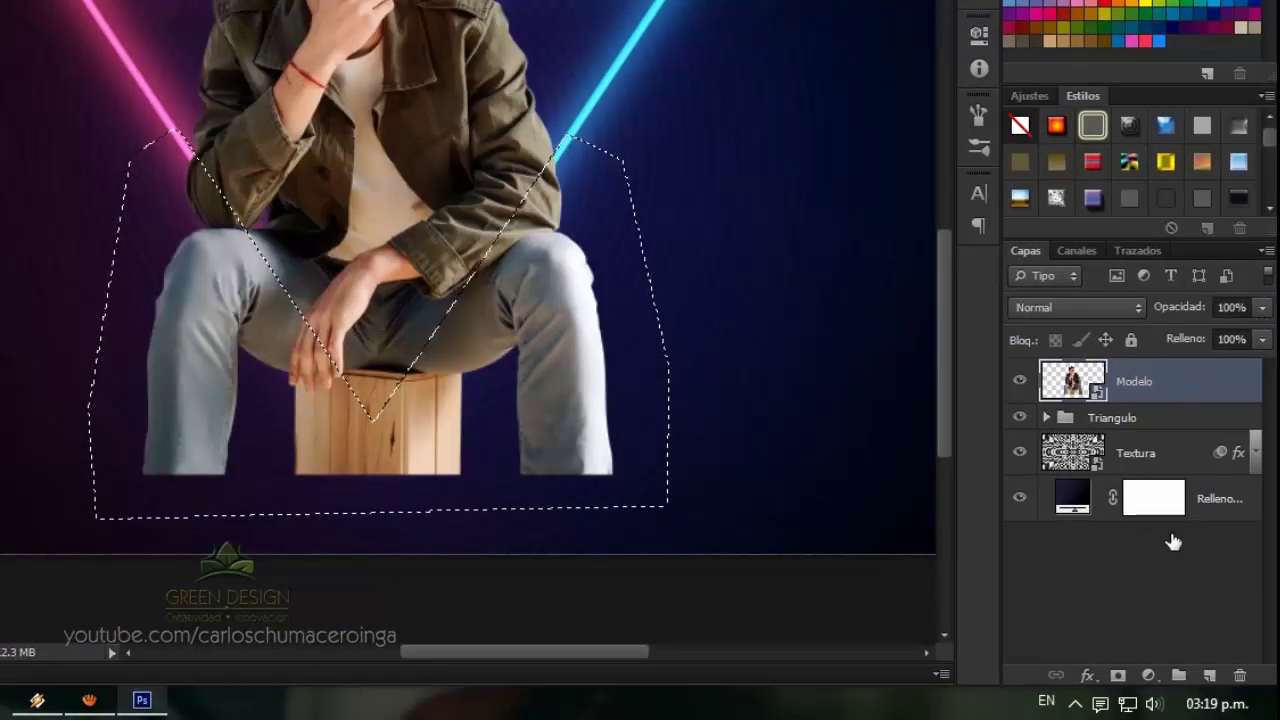
key(alt)
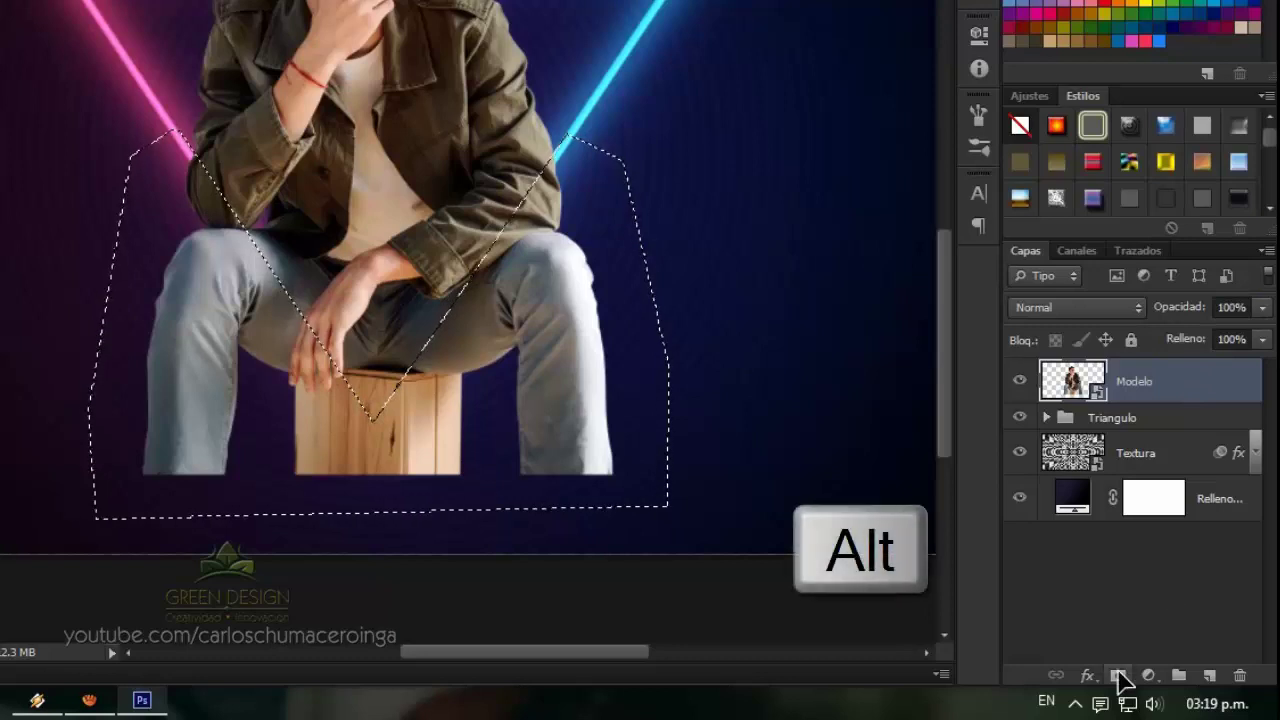
alt+click(1118, 678)
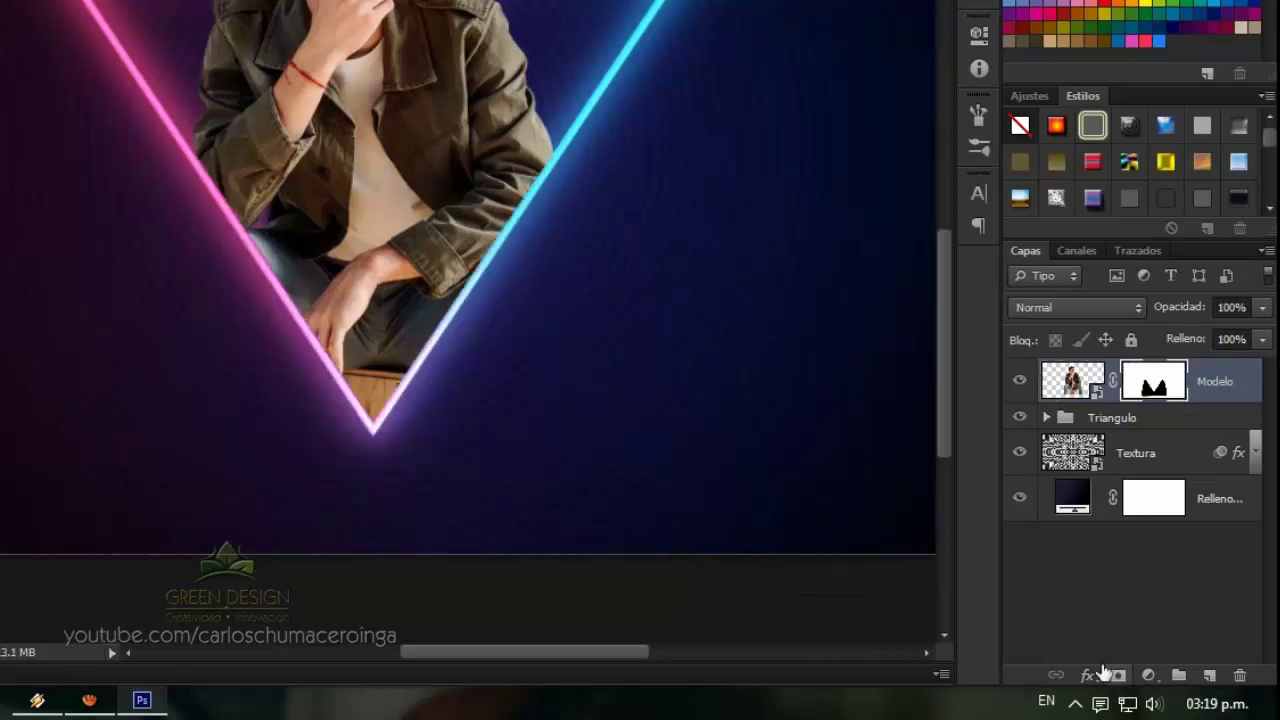
Lower the Modelo layer mask's density to 69% in Properties
scroll(449, 445, up, 3)
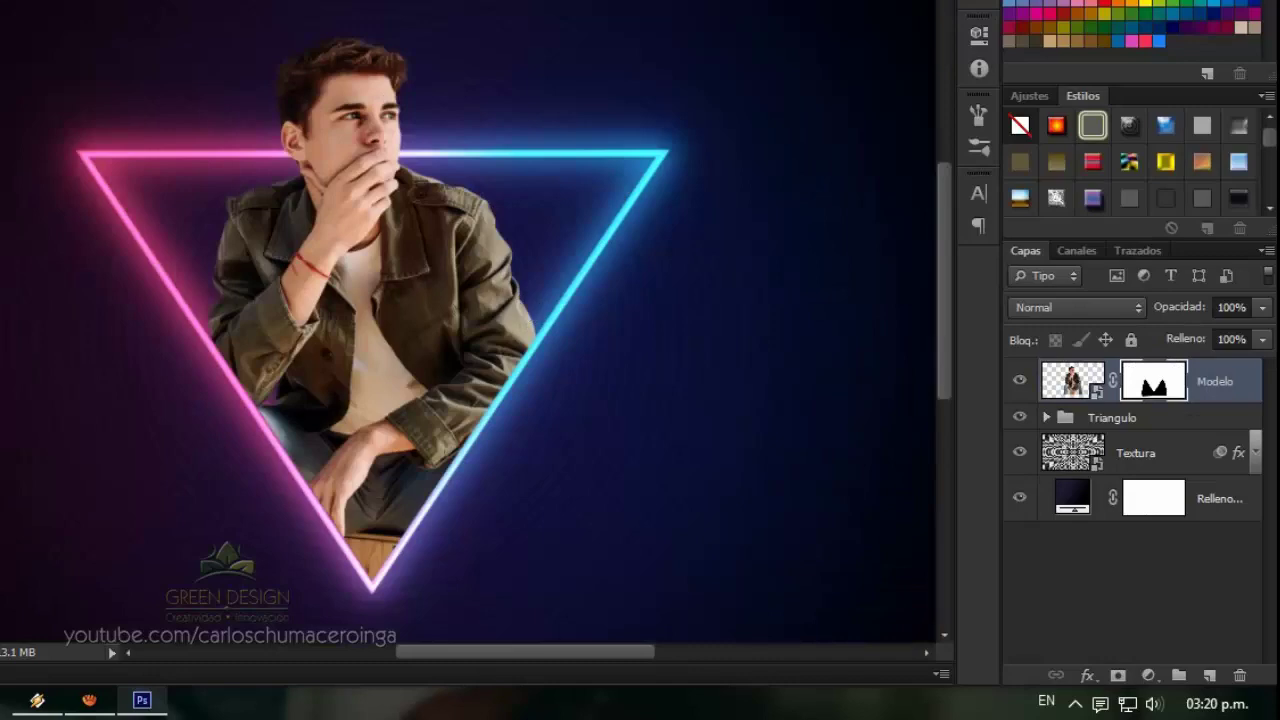
scroll(548, 408, up, 2)
scroll(548, 408, up, 2)
scroll(548, 408, up, 2)
scroll(548, 408, up, 1)
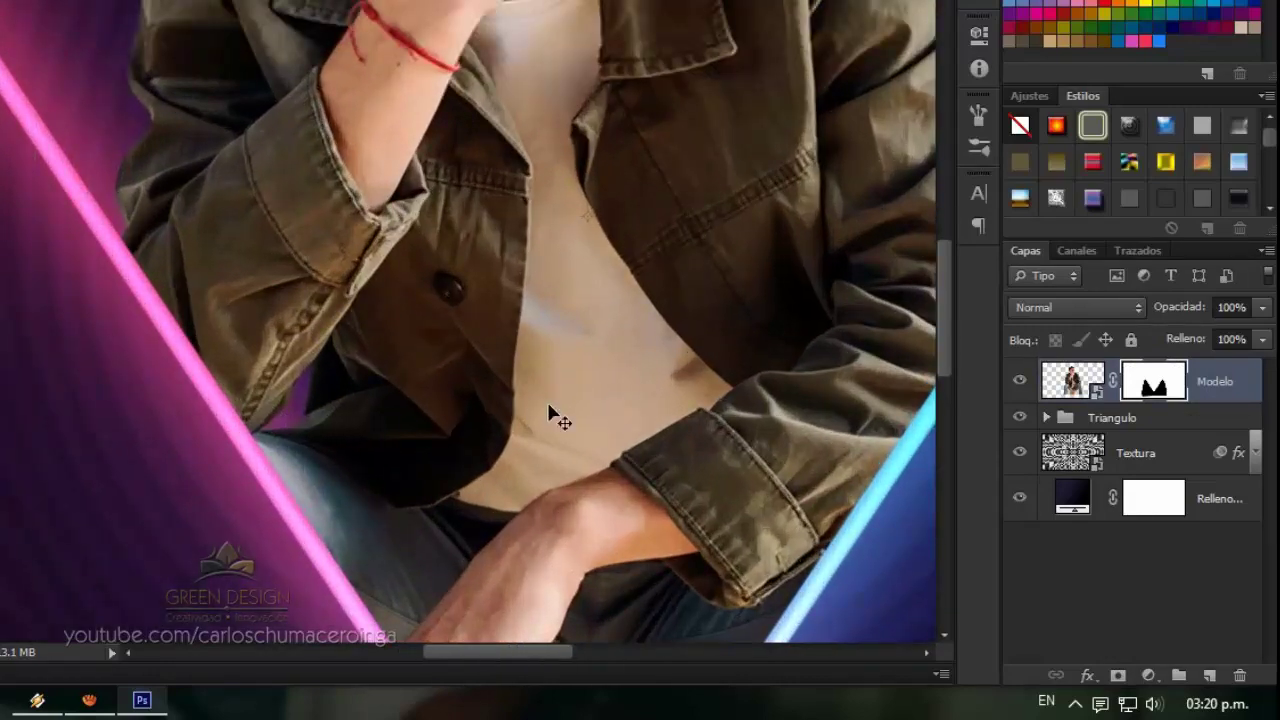
scroll(343, 466, up, 1)
scroll(343, 466, up, 1)
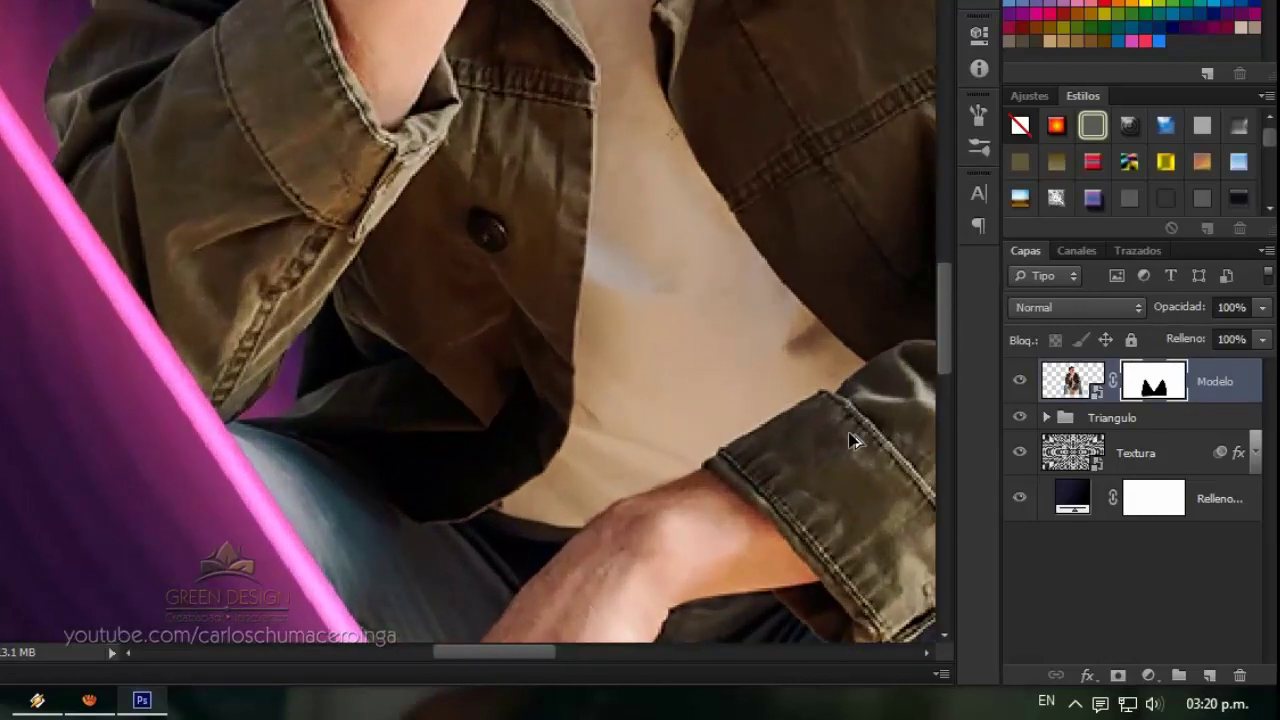
double_click(1150, 385)
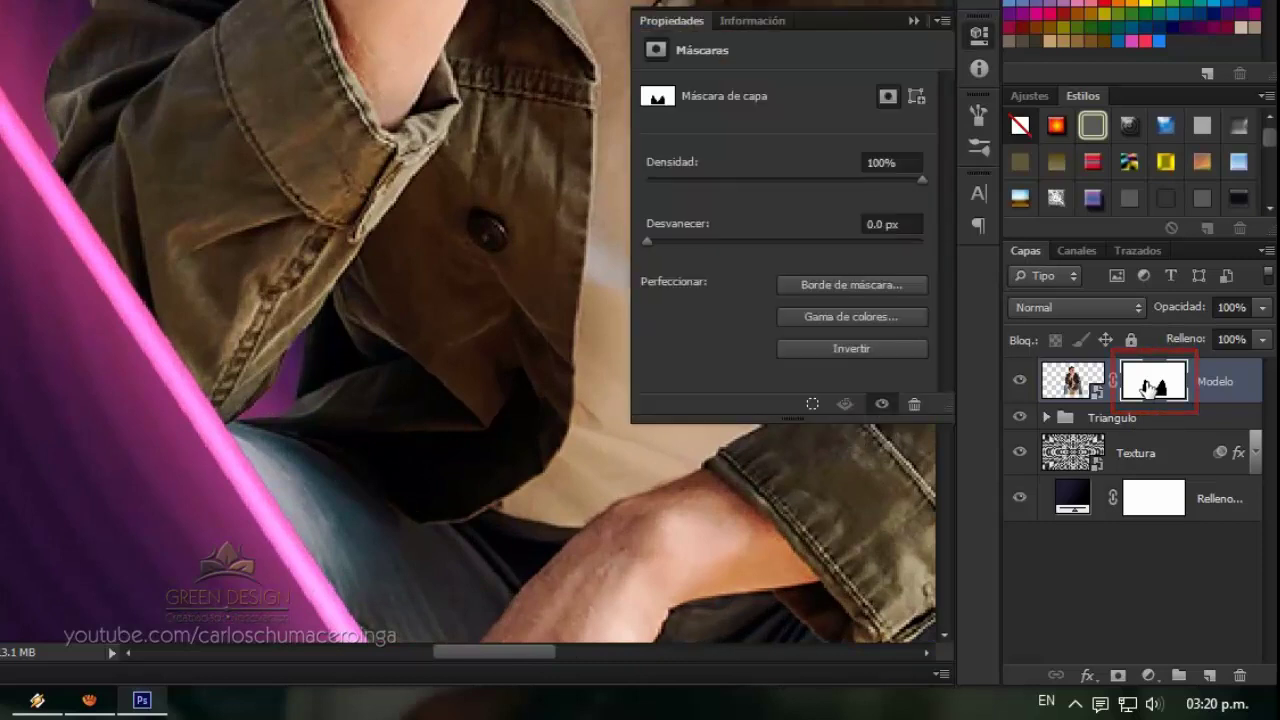
drag(921, 185, 840, 185)
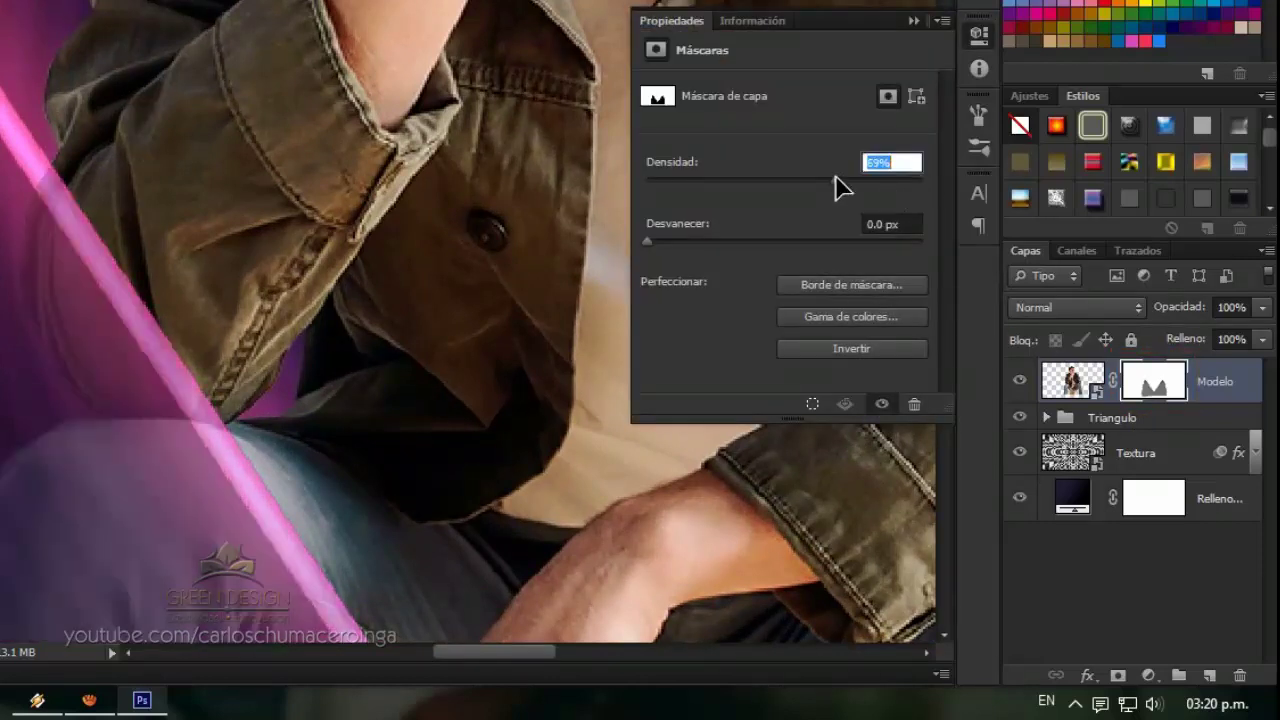
click(913, 21)
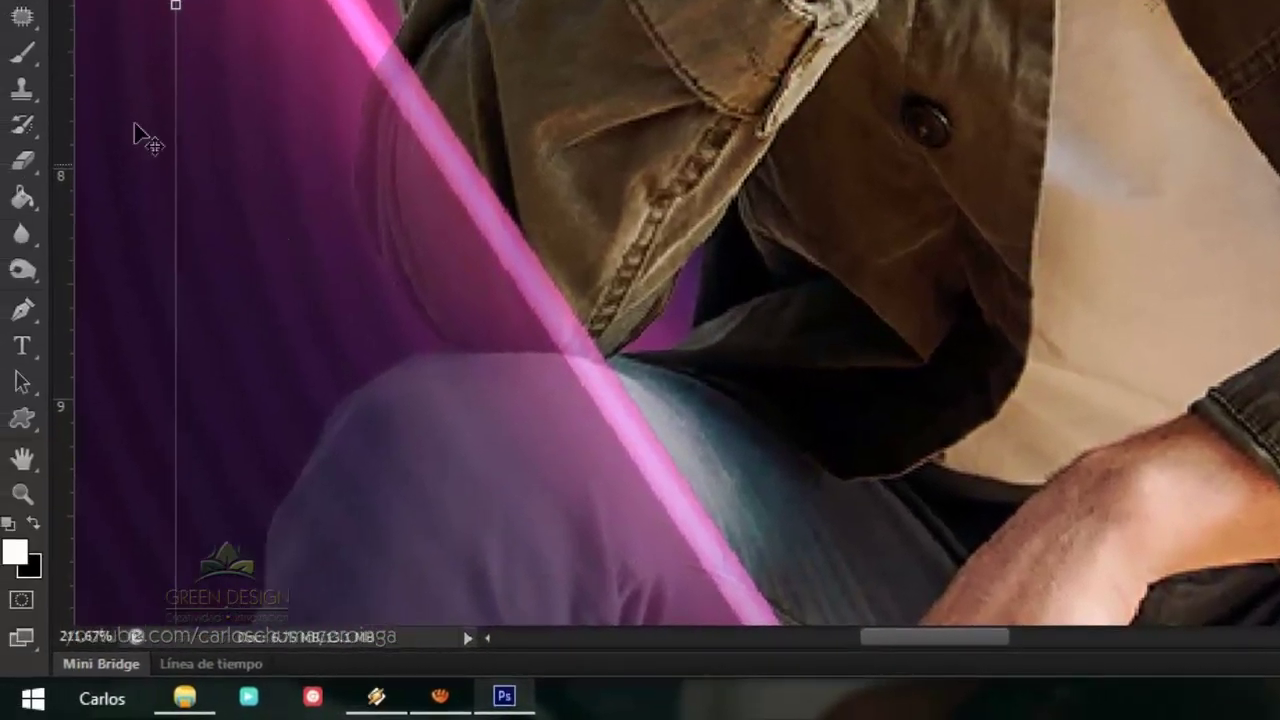
Switch to the Brush tool with 100% hardness
right_click(5, 47)
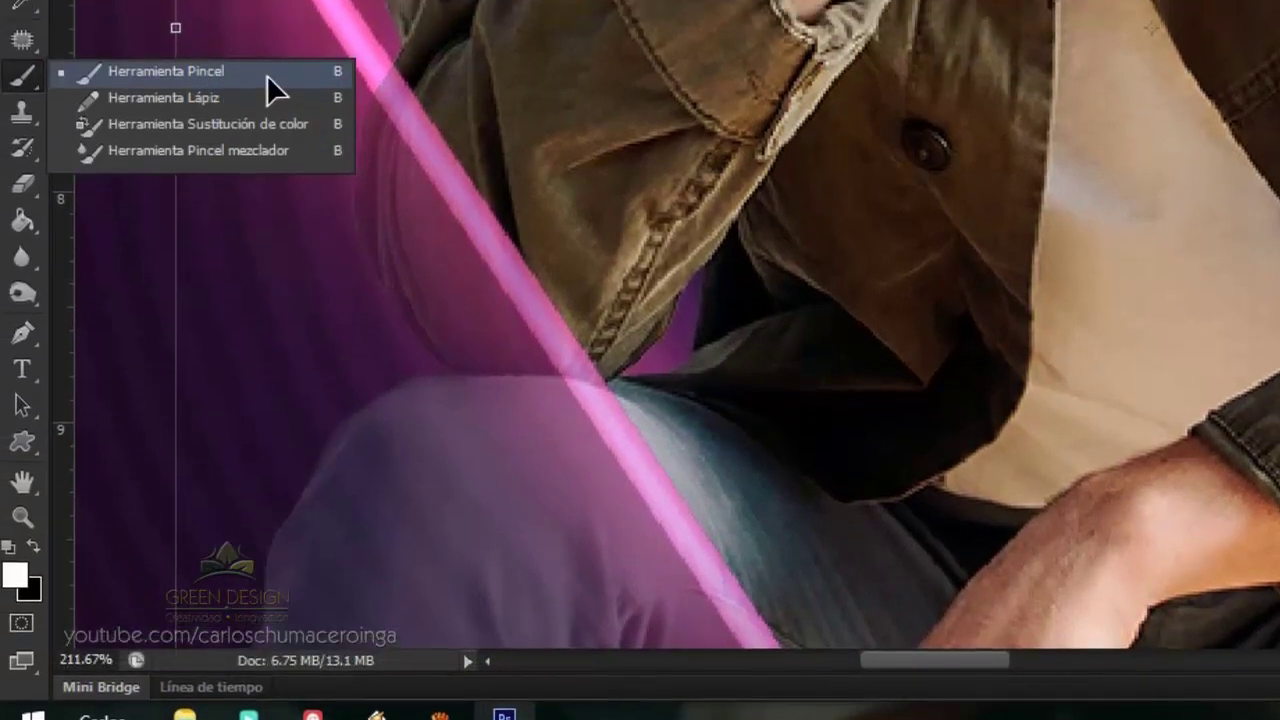
click(267, 51)
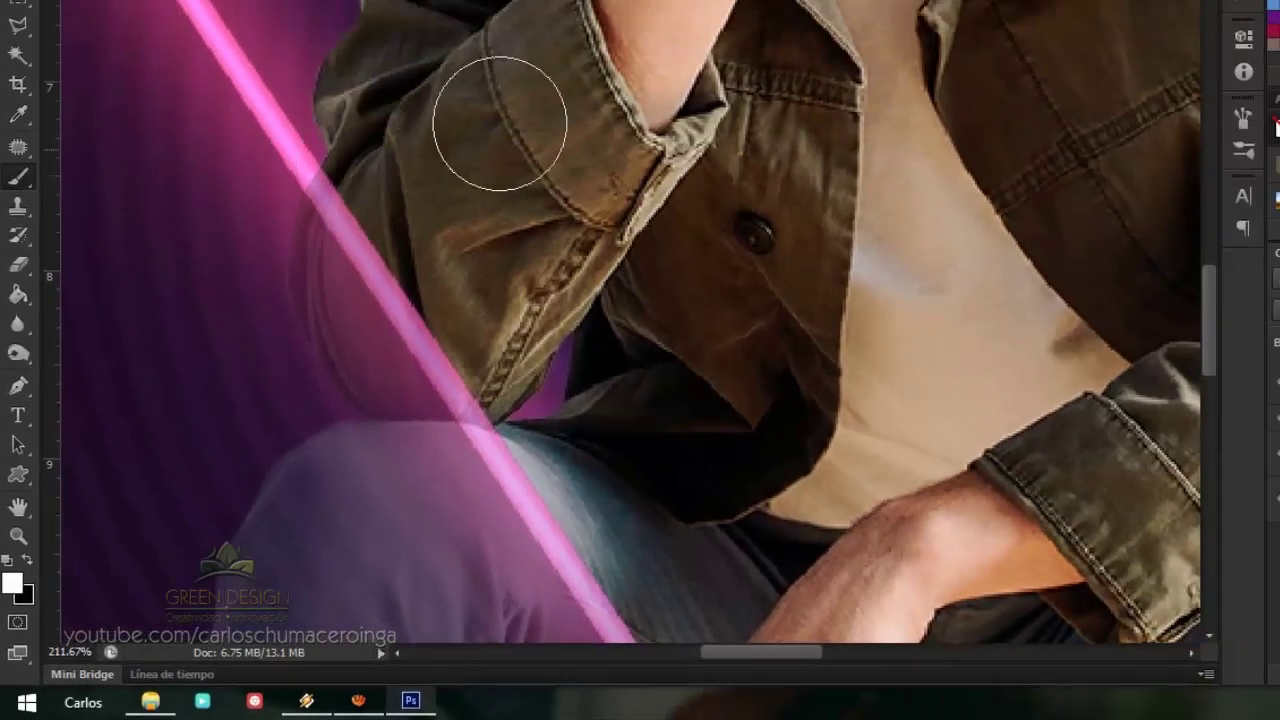
right_click(556, 118)
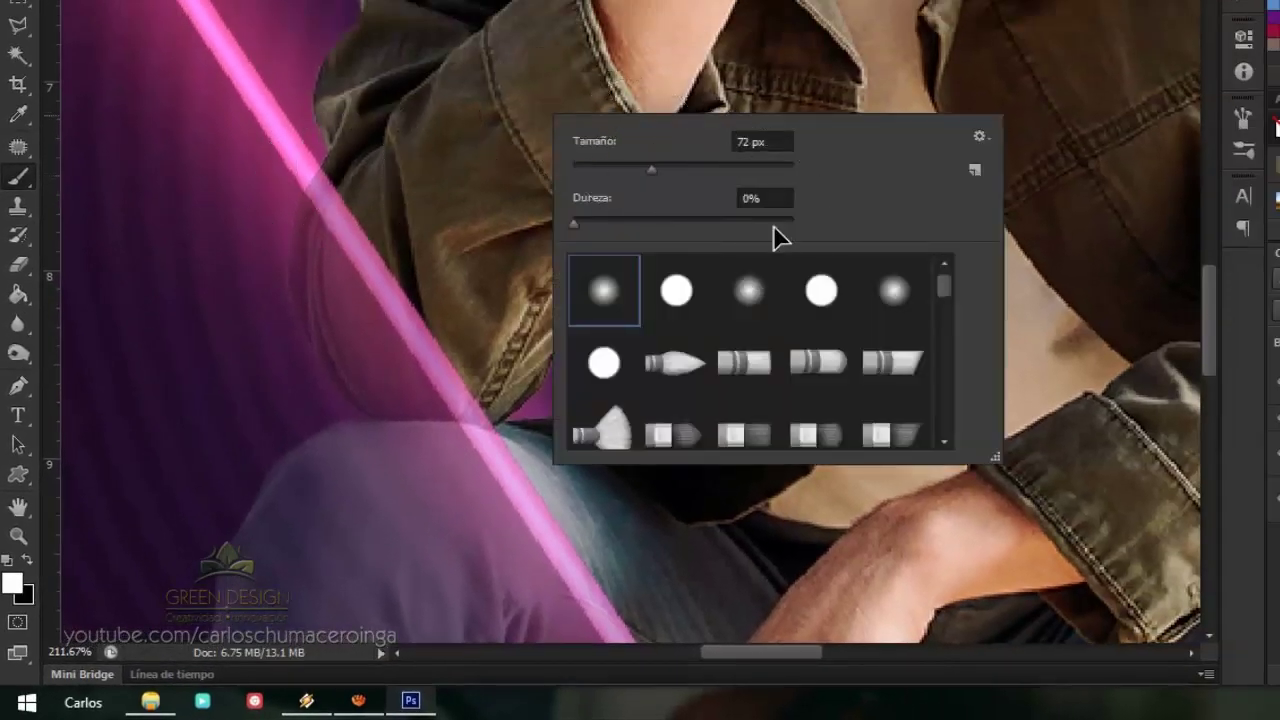
drag(773, 225, 908, 251)
key(Return)
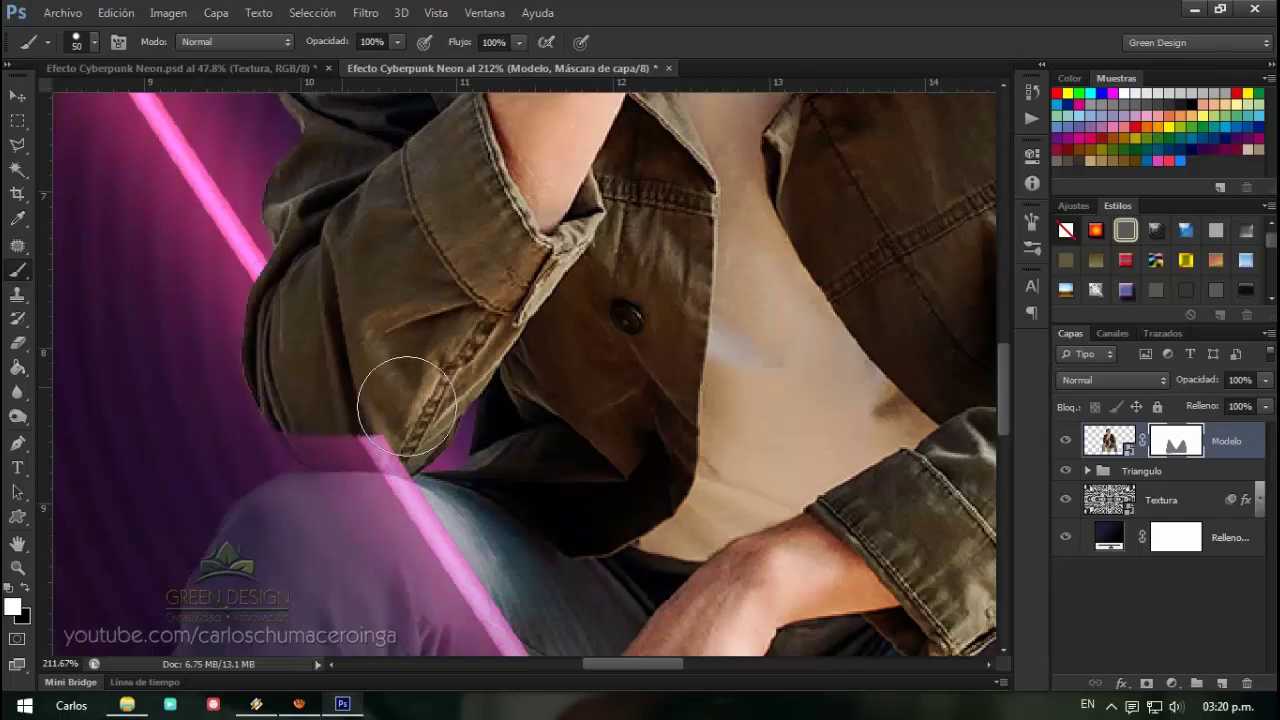
Paint the Modelo mask with an 11 px brush to remove the cyan stripe along the jacket edge
scroll(407, 405, up, 5)
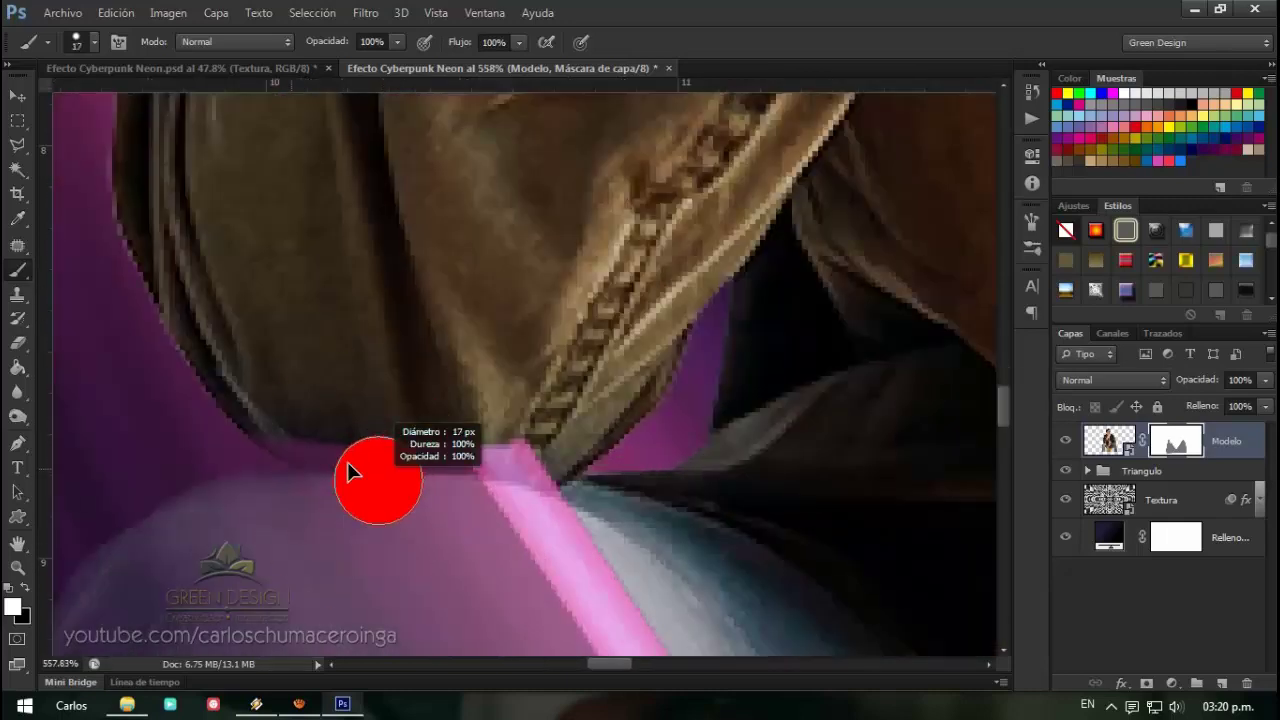
mouse_move(497, 405)
mouse_down()
mouse_move(662, 437)
mouse_move(408, 377)
mouse_up()
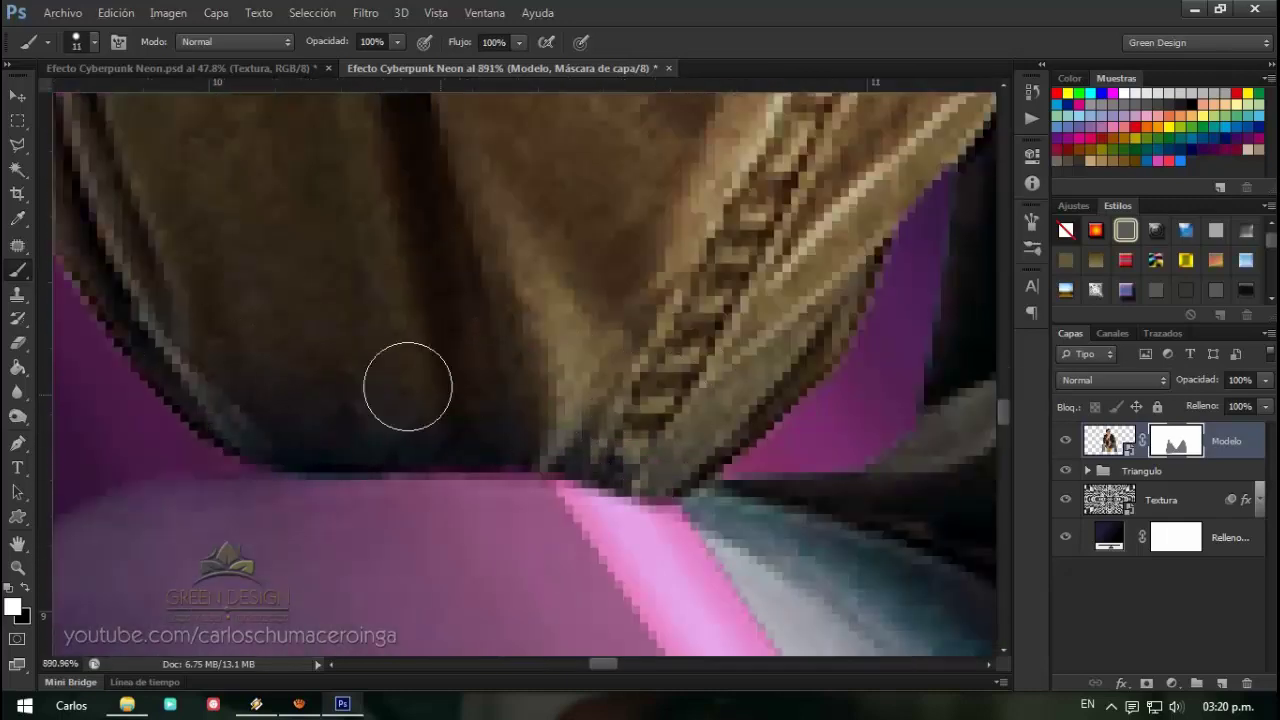
scroll(408, 377, down, 5)
scroll(686, 229, up, 4)
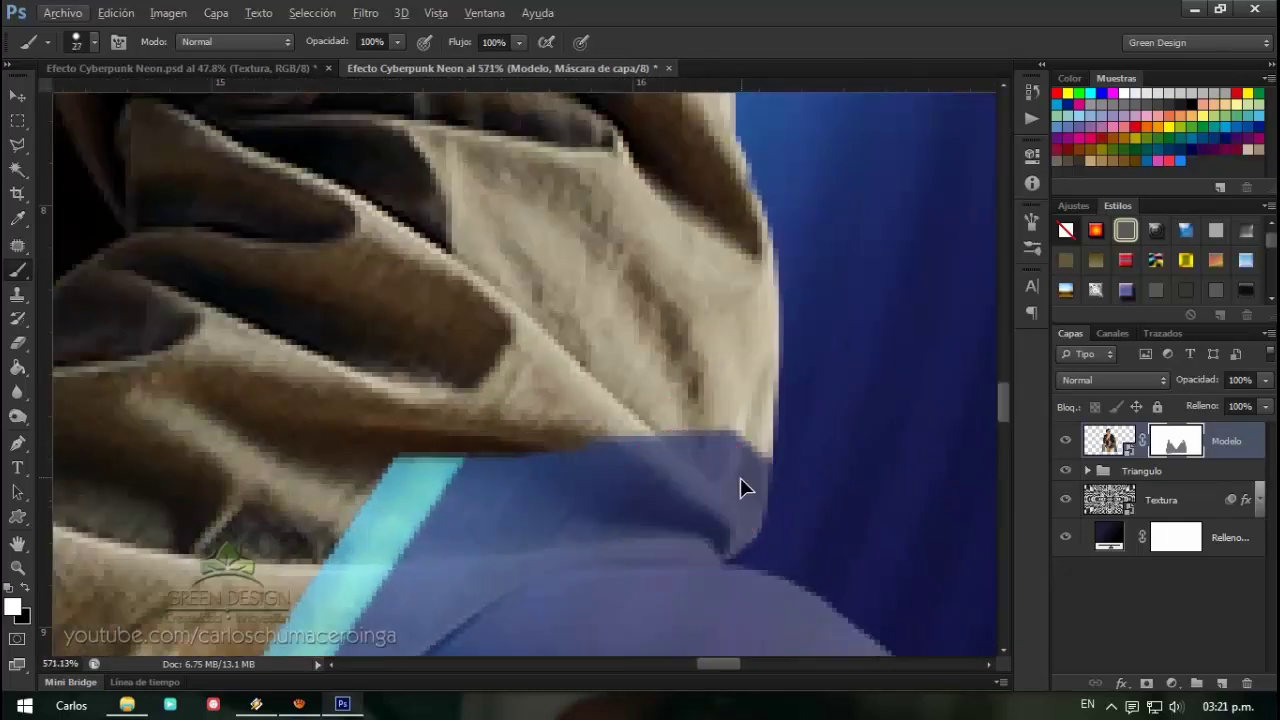
scroll(740, 489, up, 3)
key(bracketleft)
key(bracketleft)
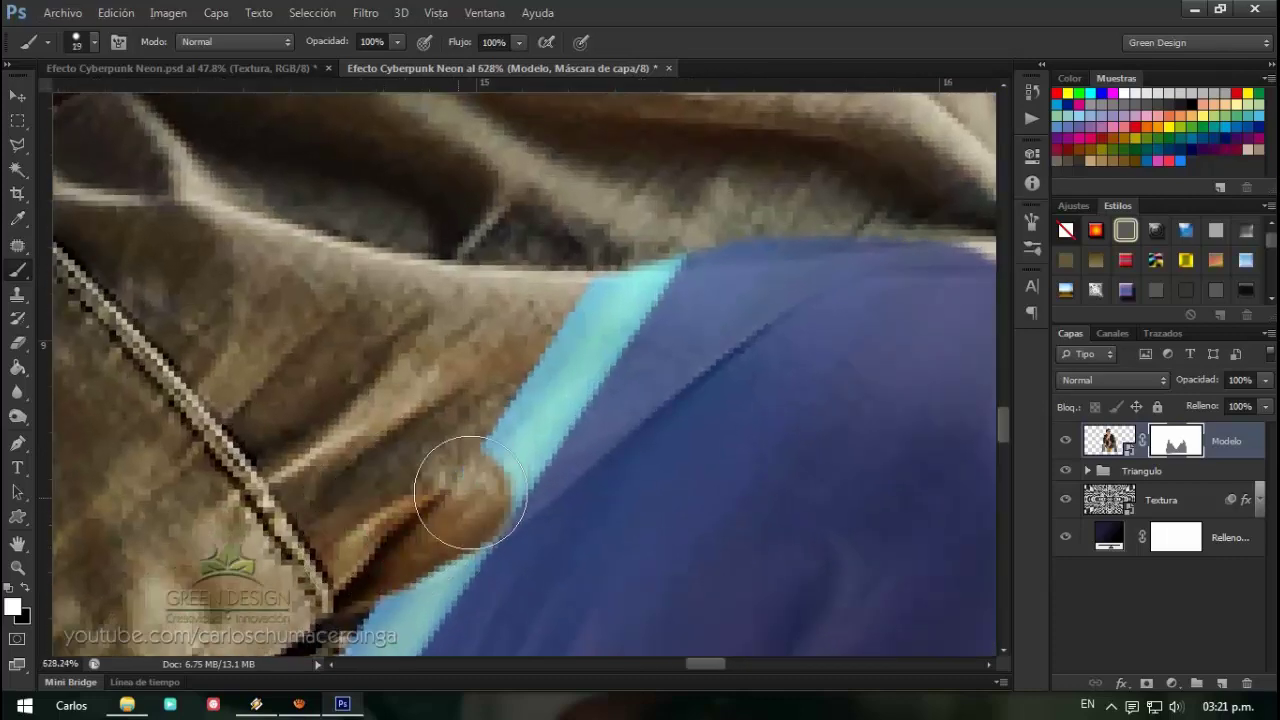
drag(443, 500, 732, 287)
scroll(732, 287, down, 3)
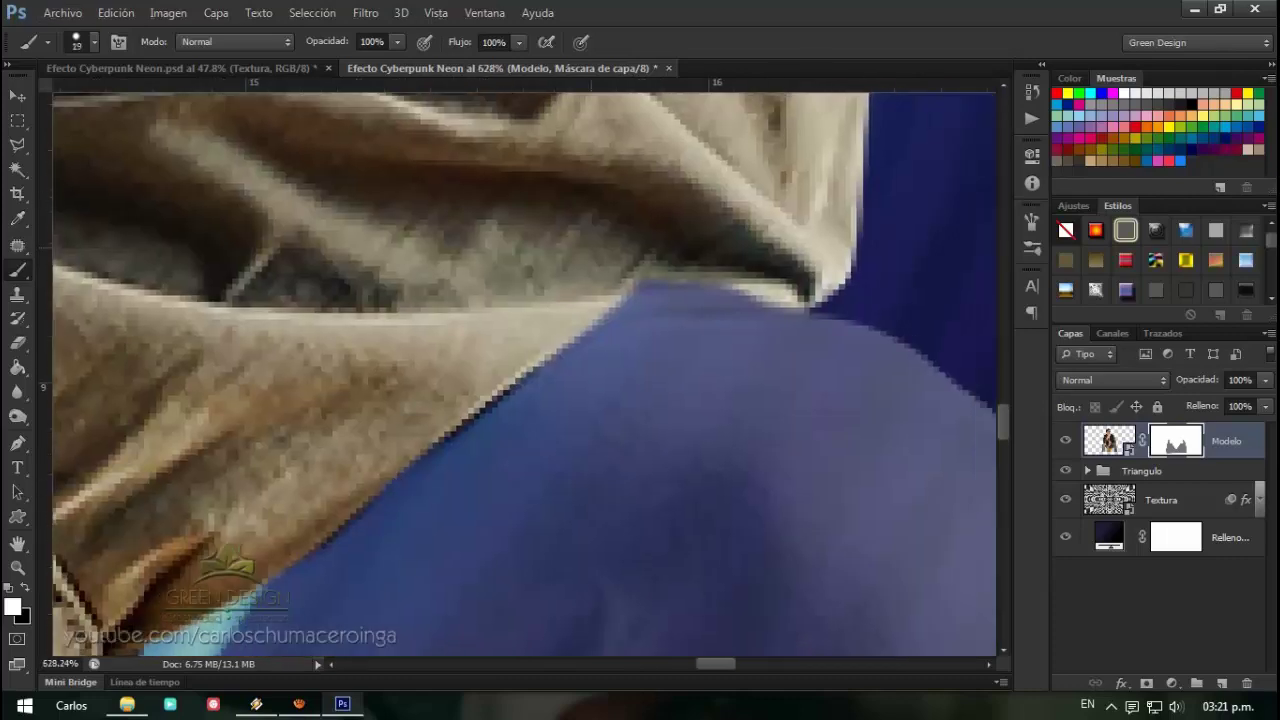
scroll(690, 352, down, 4)
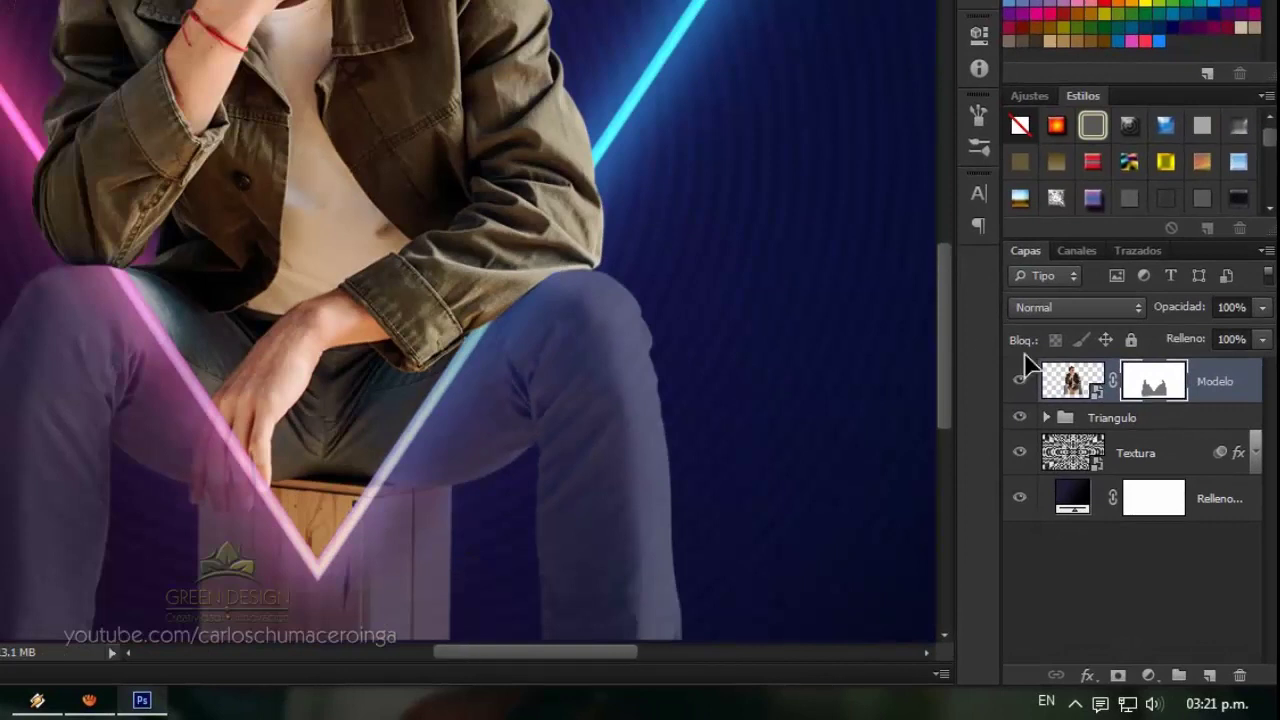
Raise the Modelo mask density to 100% and collapse Properties
double_click(1163, 388)
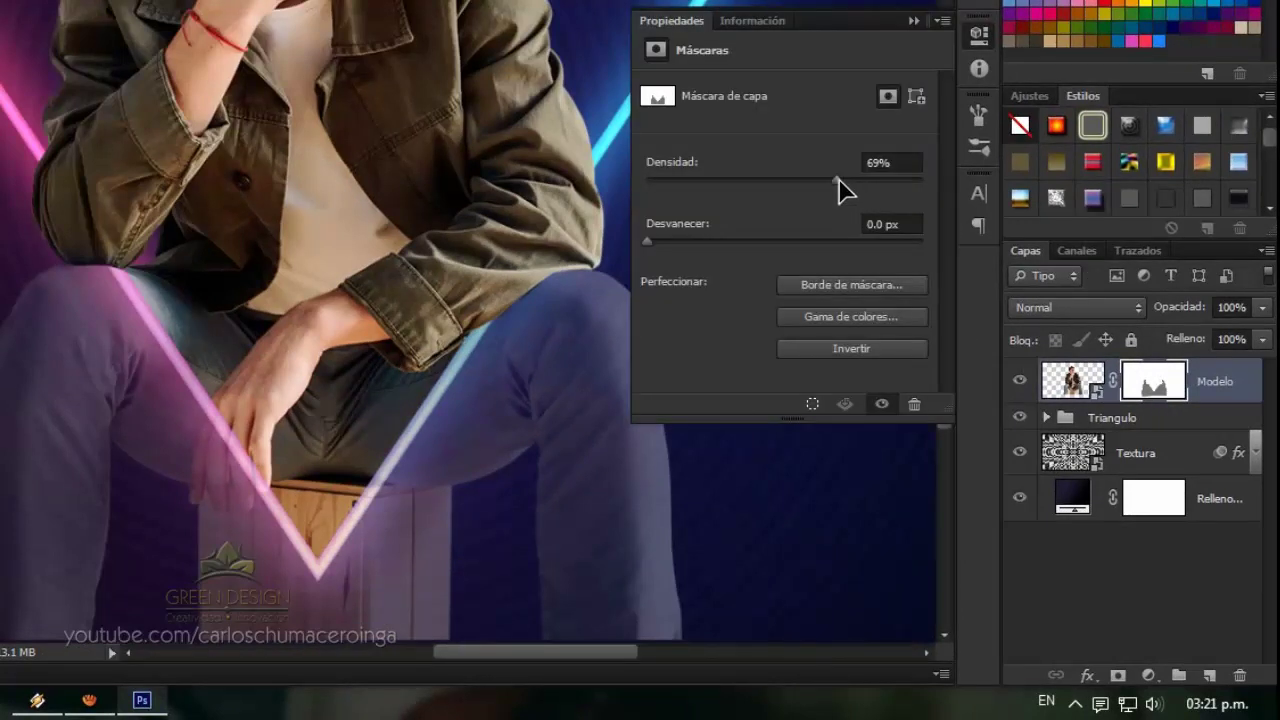
drag(845, 188, 959, 178)
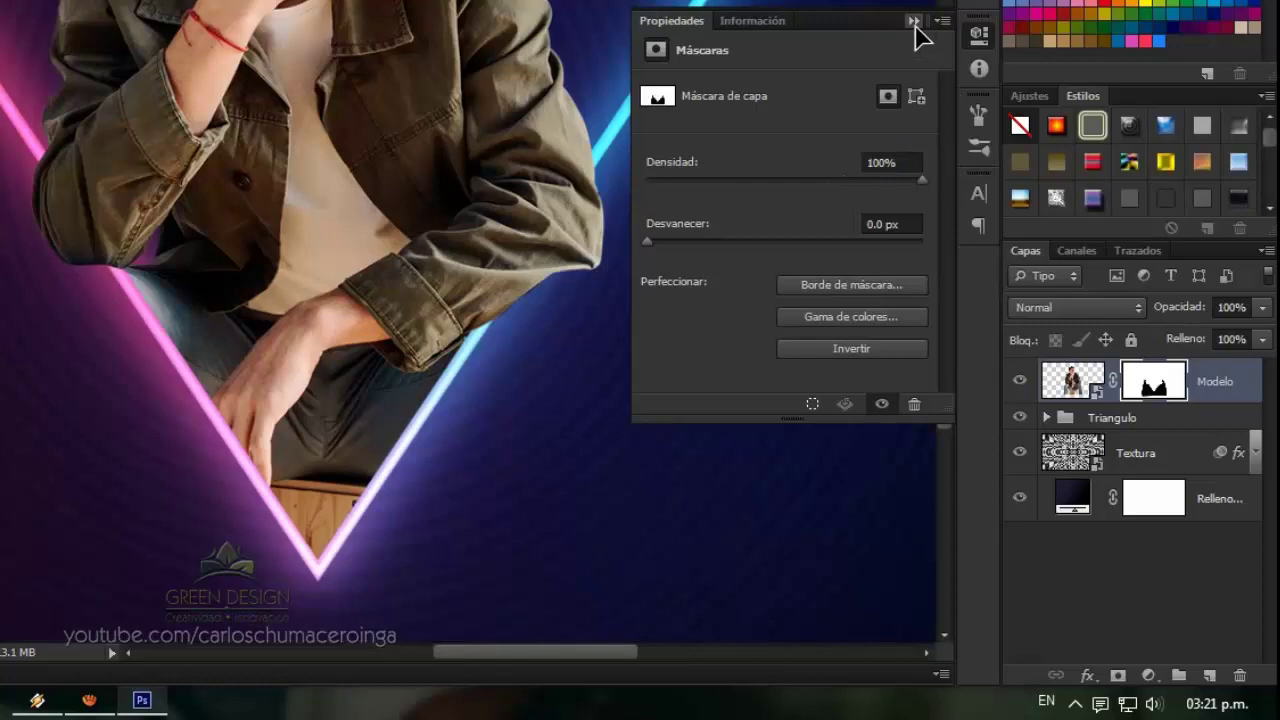
click(913, 20)
scroll(690, 300, up, 3)
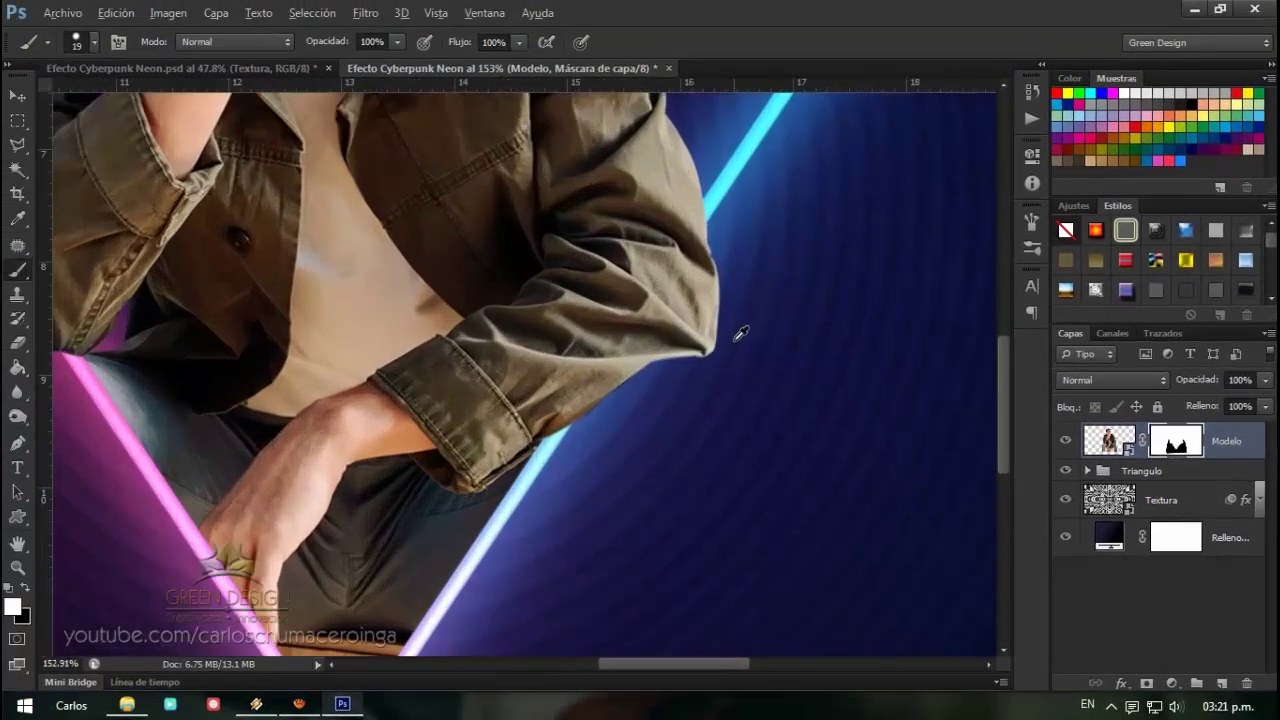
scroll(740, 333, up, 1)
scroll(640, 390, up, 1)
scroll(600, 420, up, 1)
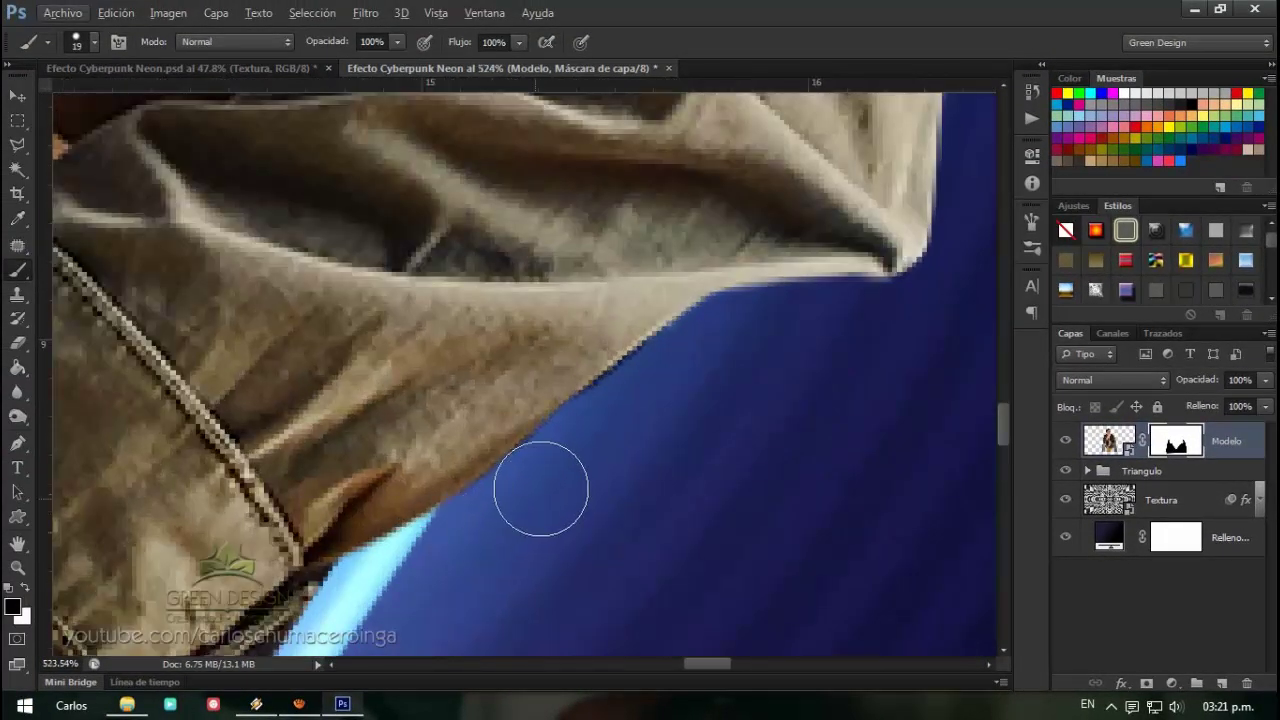
Touch up the Modelo mask edges along the jacket sleeves, painting with black
scroll(628, 414, down, 1)
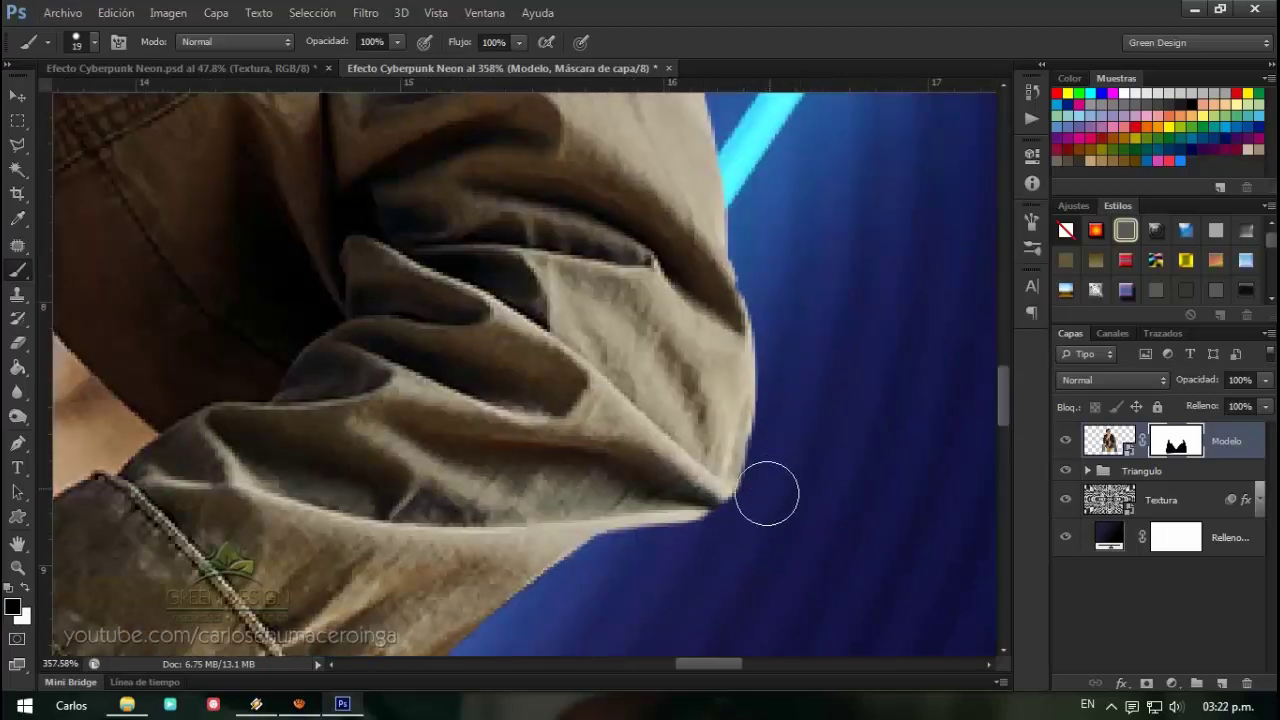
scroll(767, 493, down, 2)
scroll(700, 450, up, 1)
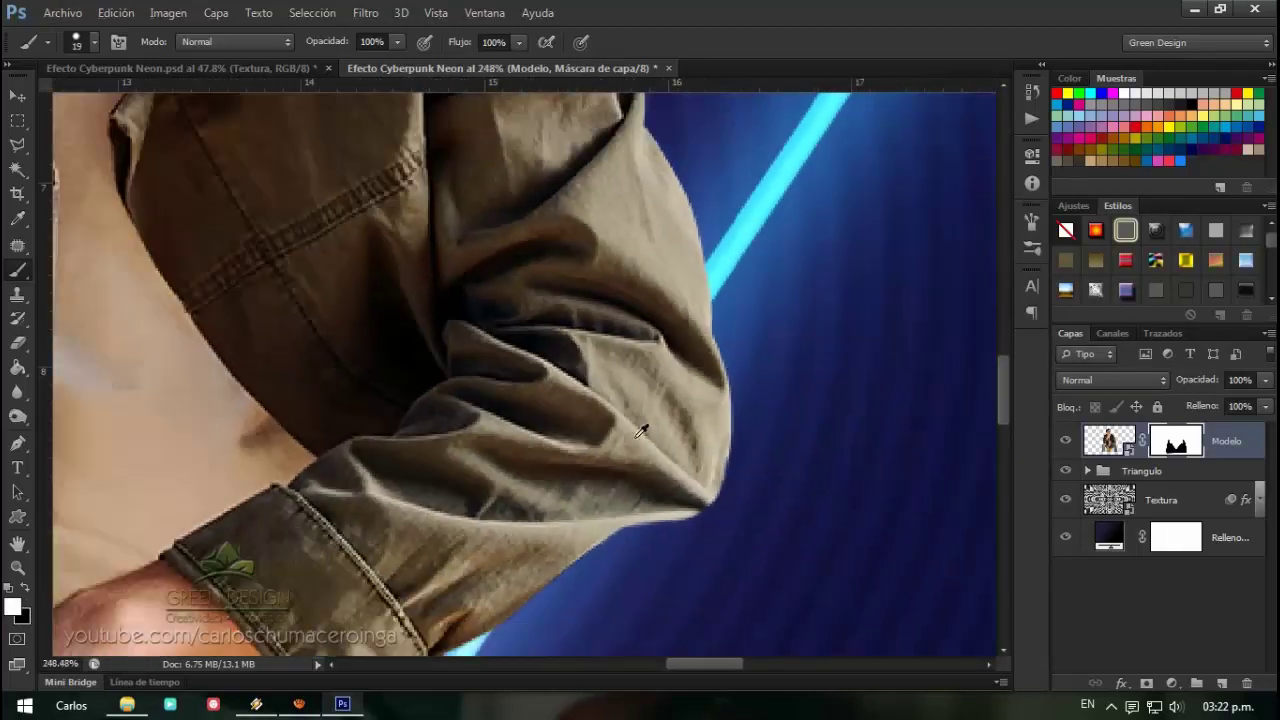
scroll(200, 480, up, 1)
scroll(232, 500, up, 1)
key(x)
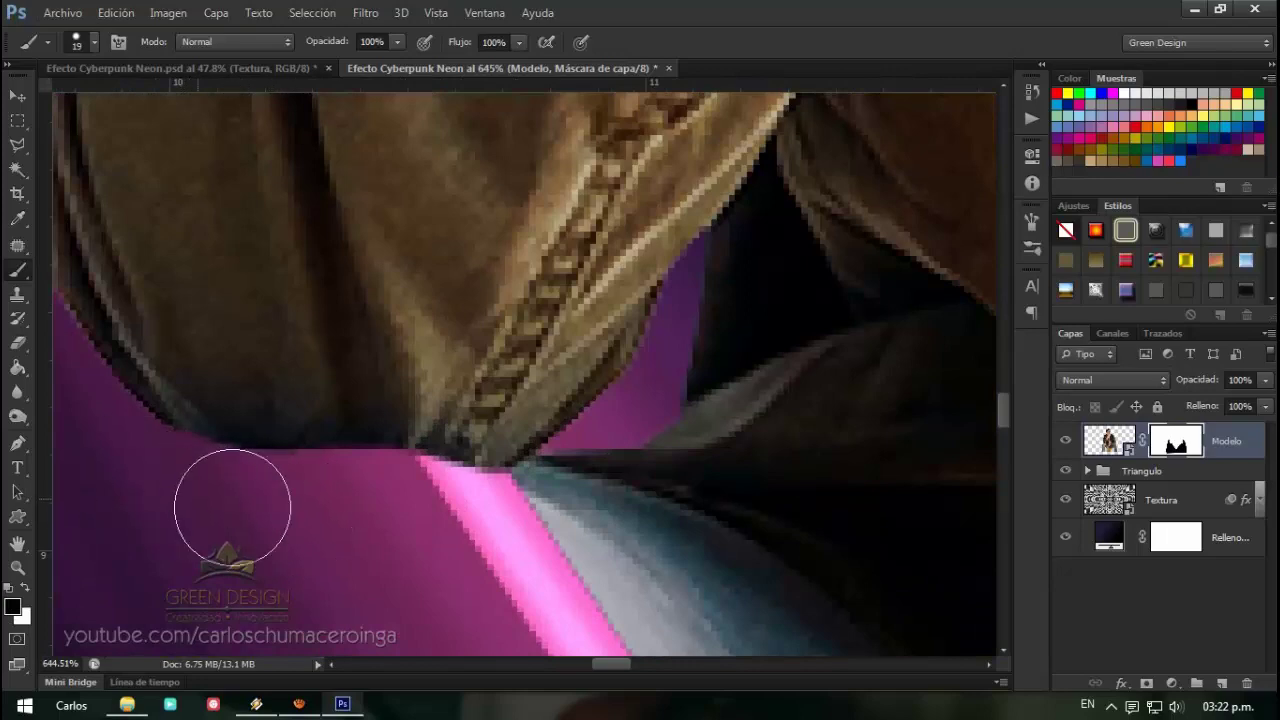
scroll(250, 515, down, 3)
scroll(330, 528, down, 4)
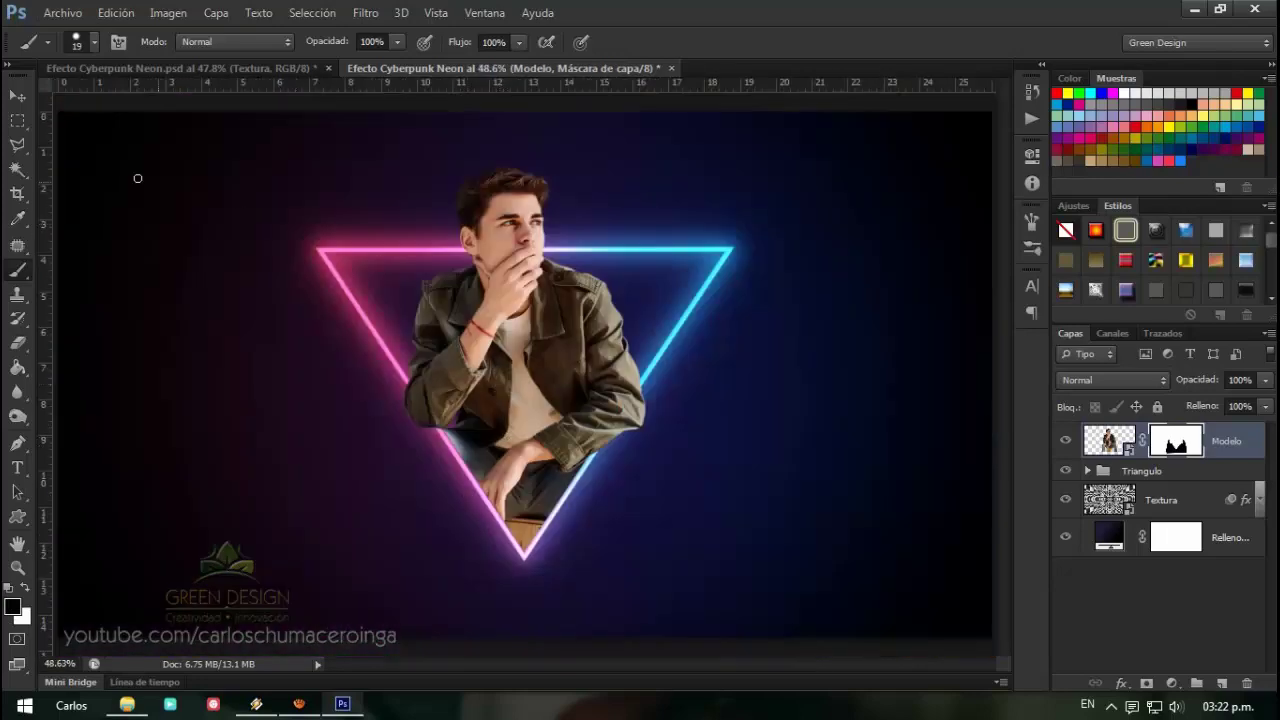
click(22, 101)
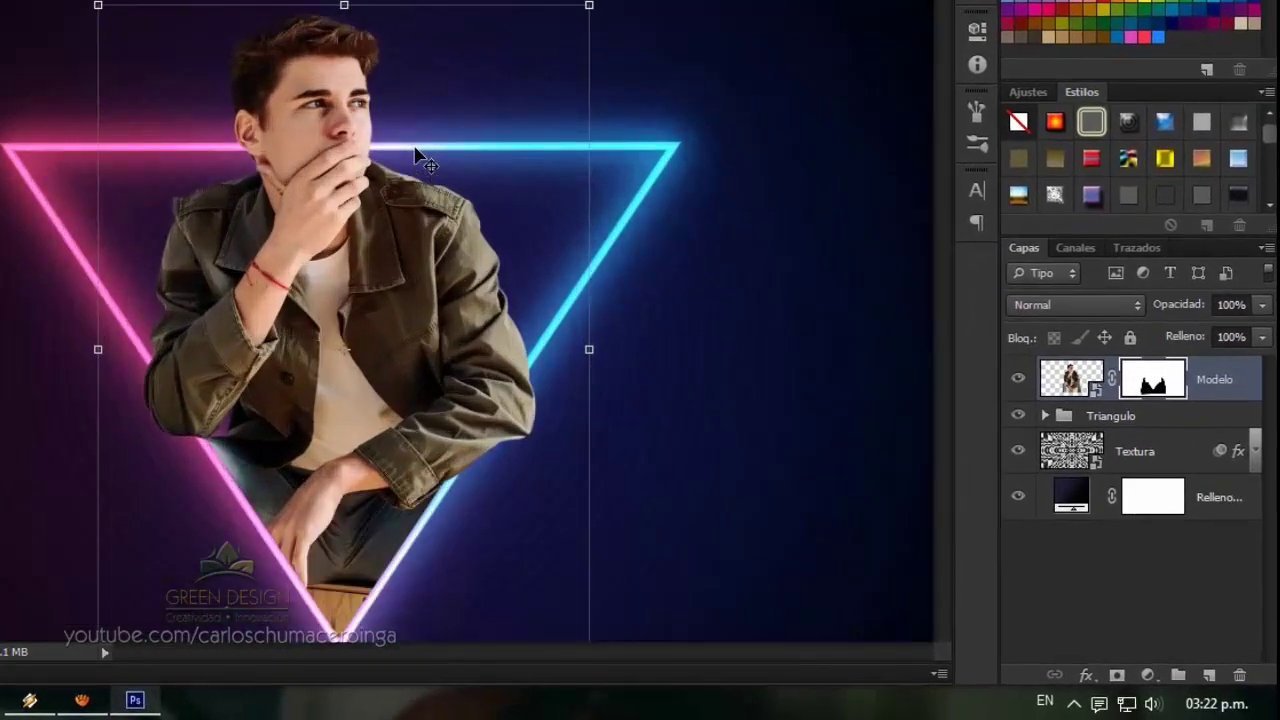
scroll(385, 119, up, 1)
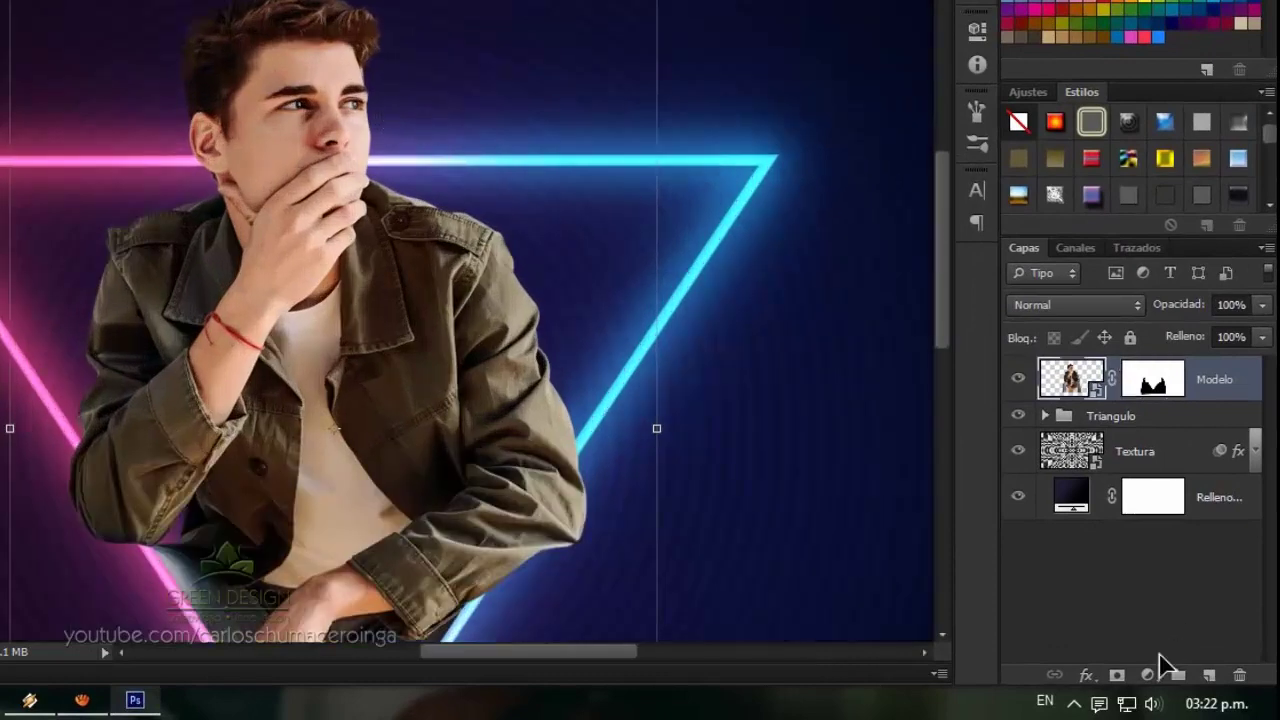
Add a Niveles adjustment clipped to Modelo with output white lowered to 170
click(1148, 676)
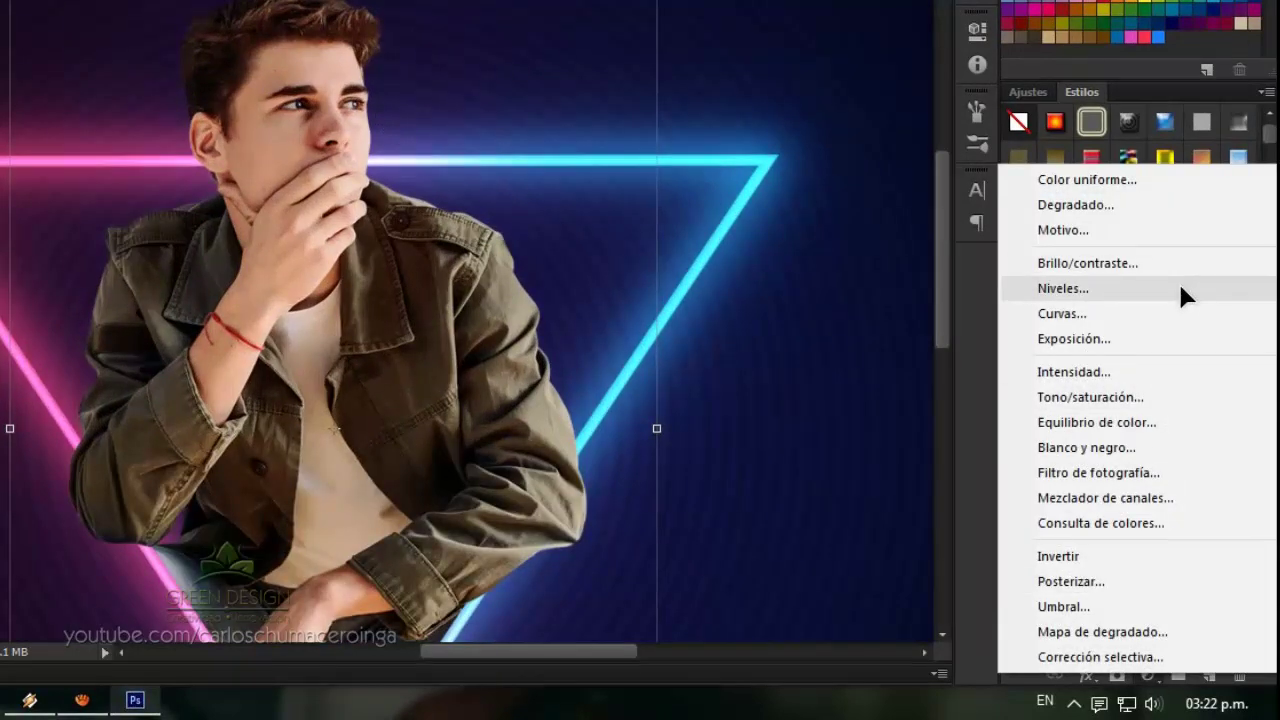
click(1181, 288)
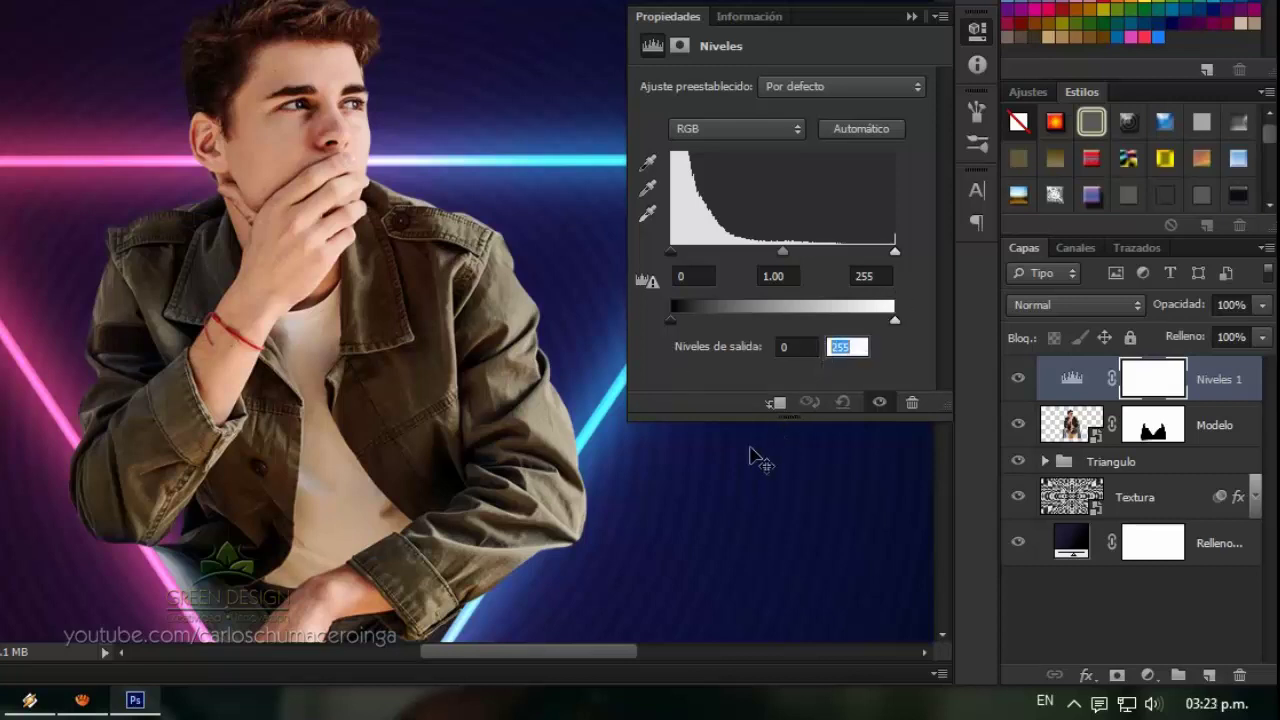
text(170)
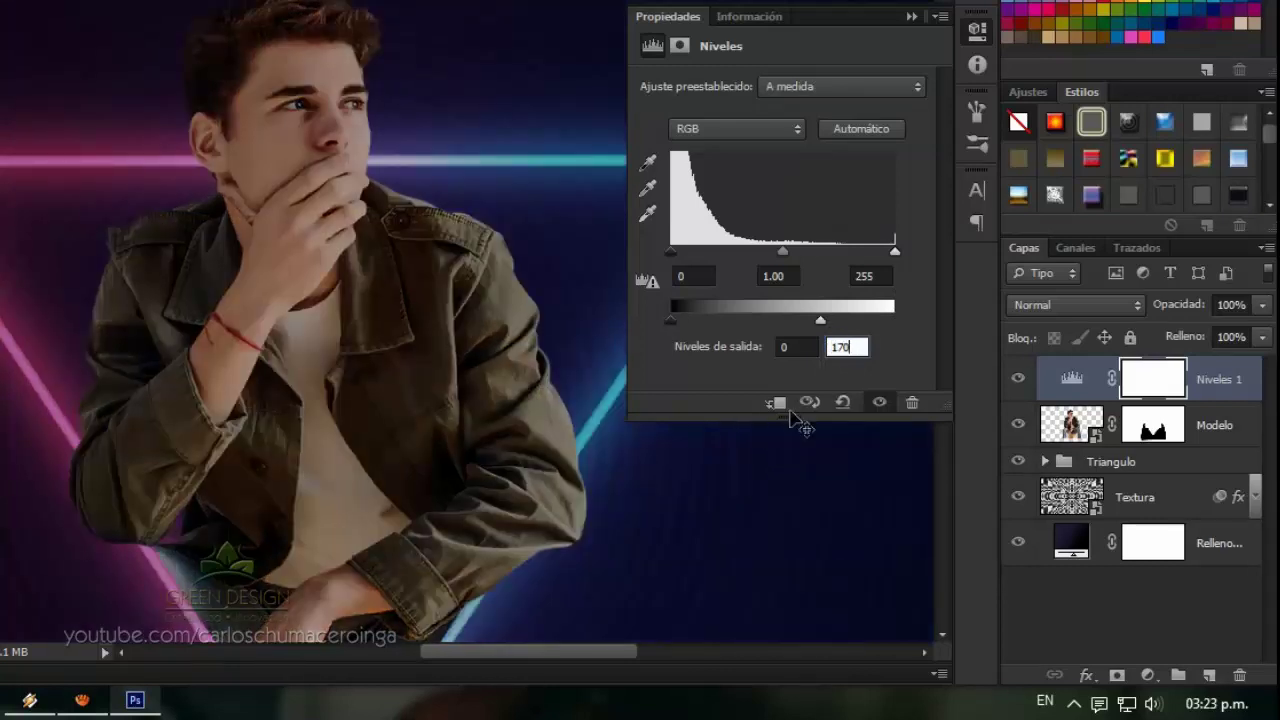
click(778, 403)
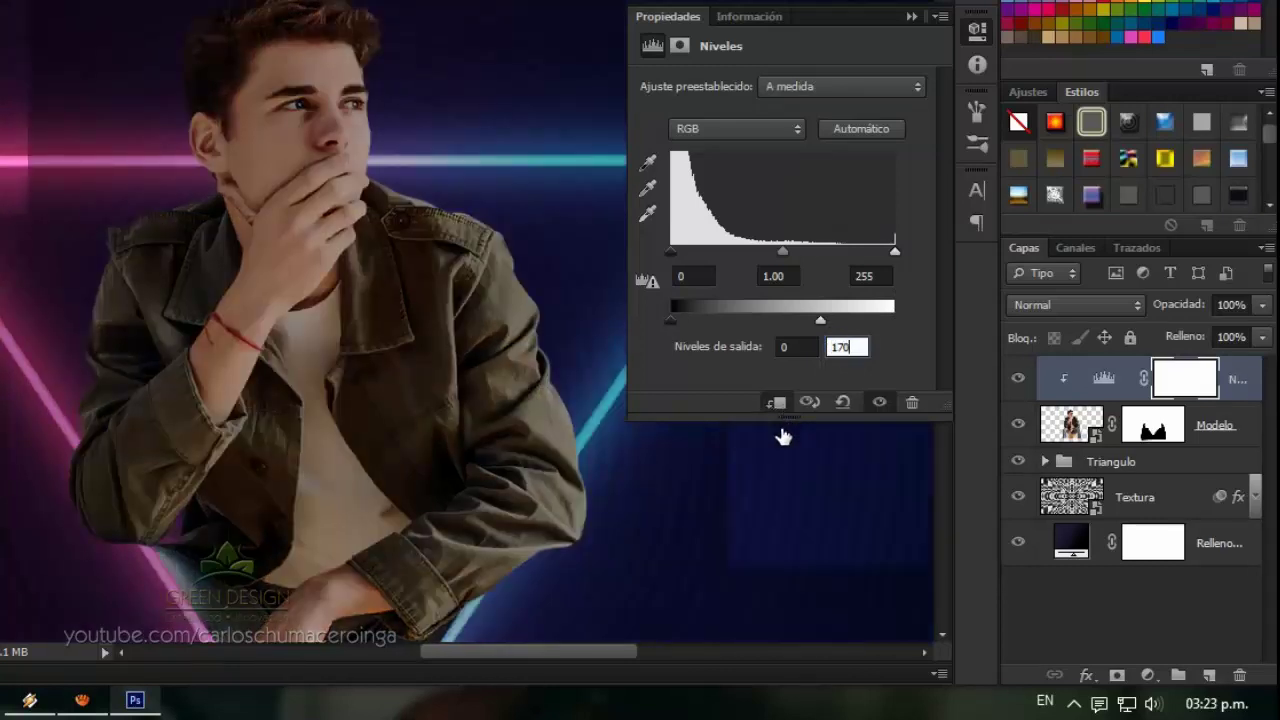
click(911, 18)
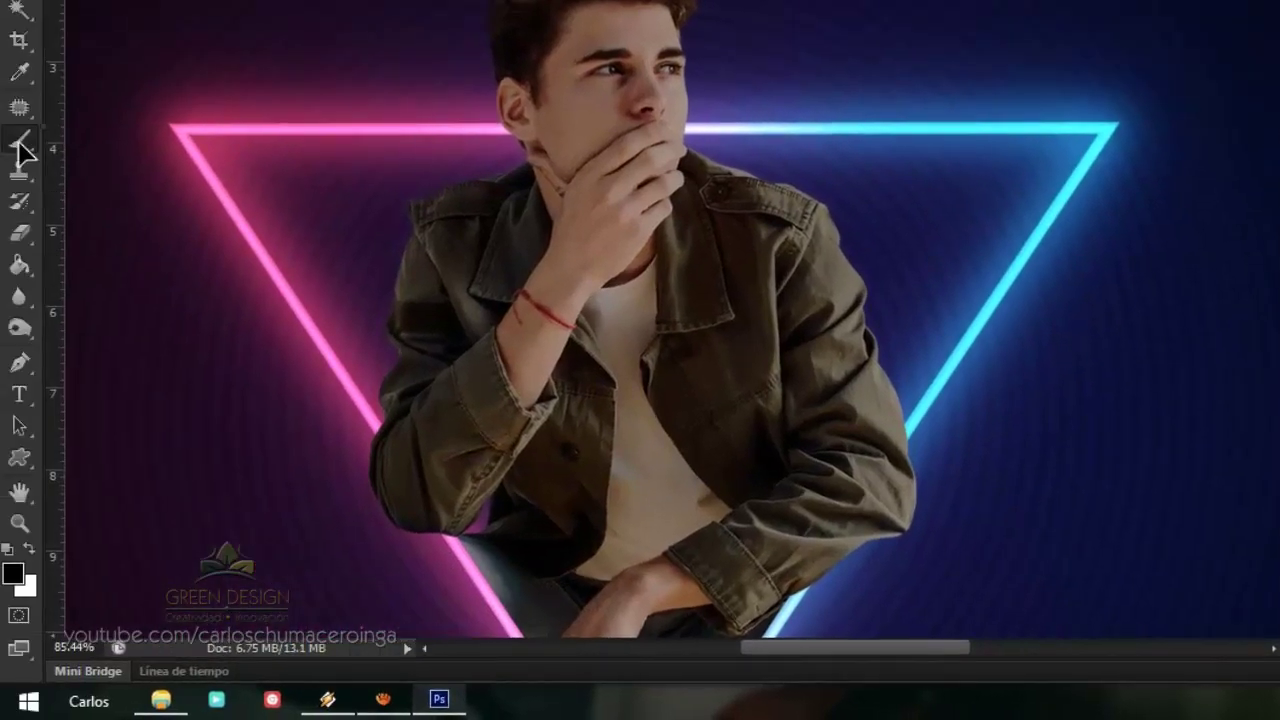
Switch to the Brush tool with 0% hardness for soft painting
right_click(20, 146)
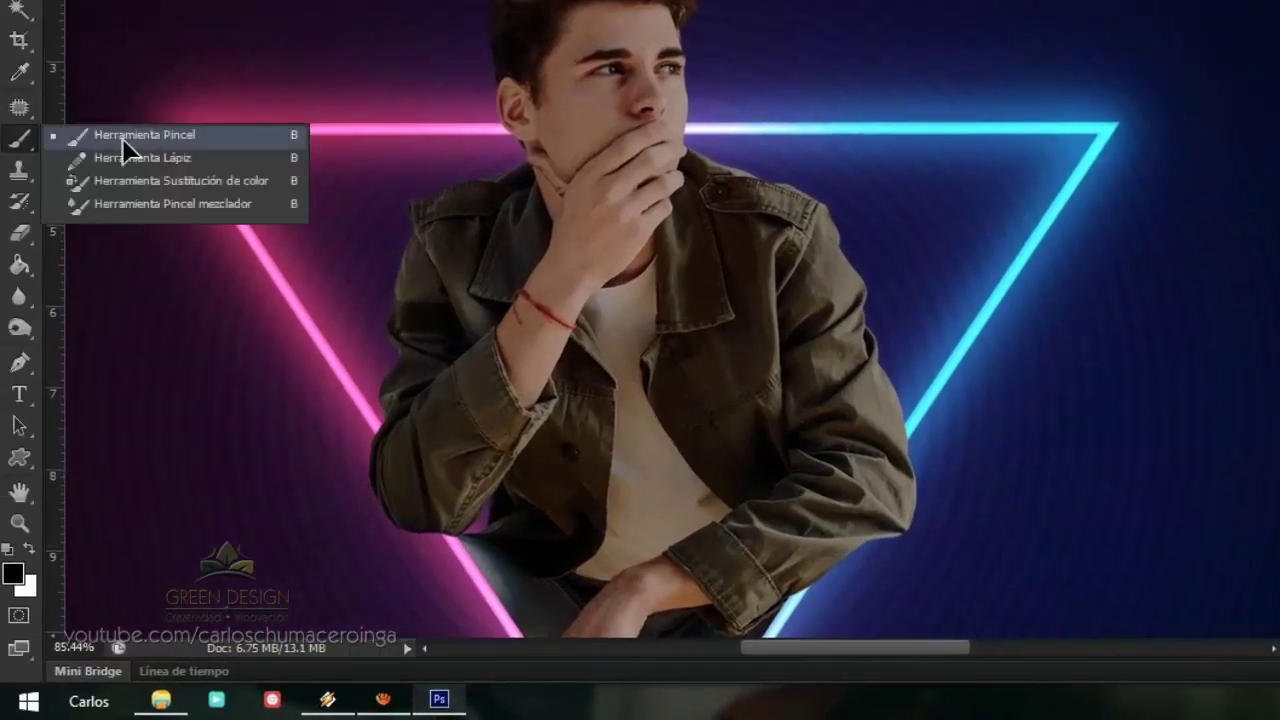
click(124, 140)
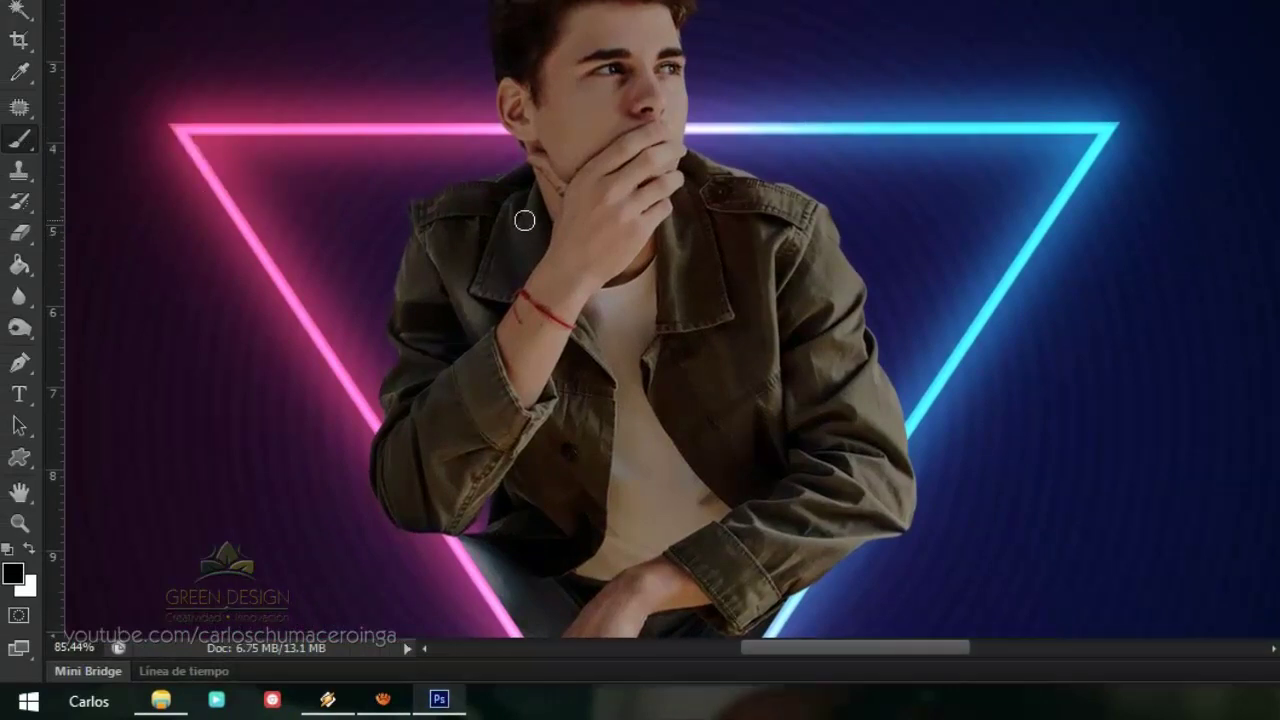
right_click(770, 165)
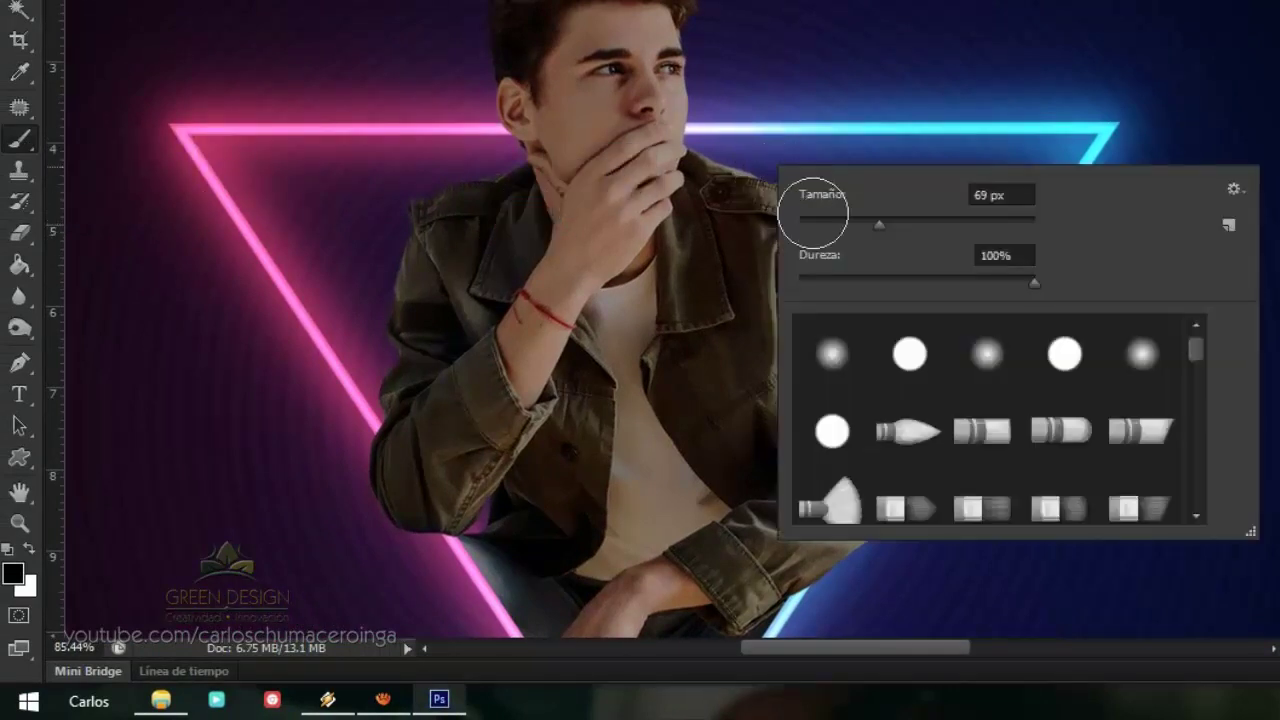
drag(814, 287, 790, 290)
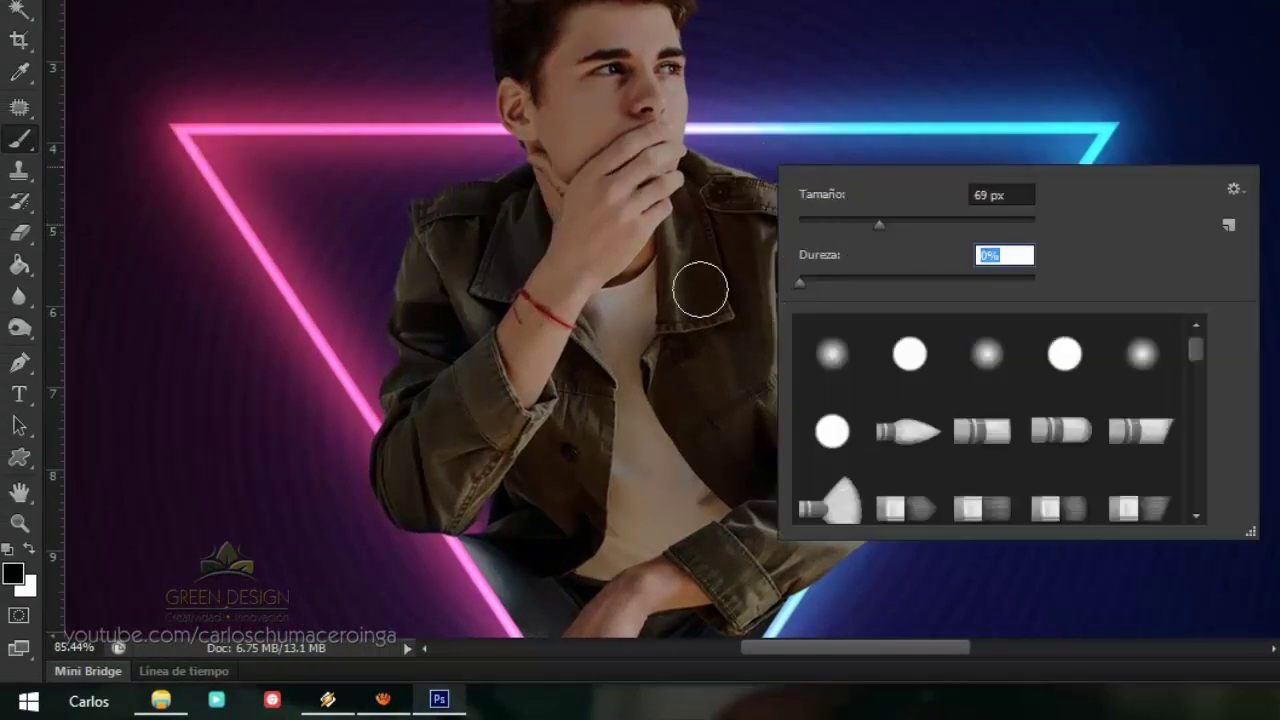
key(Return)
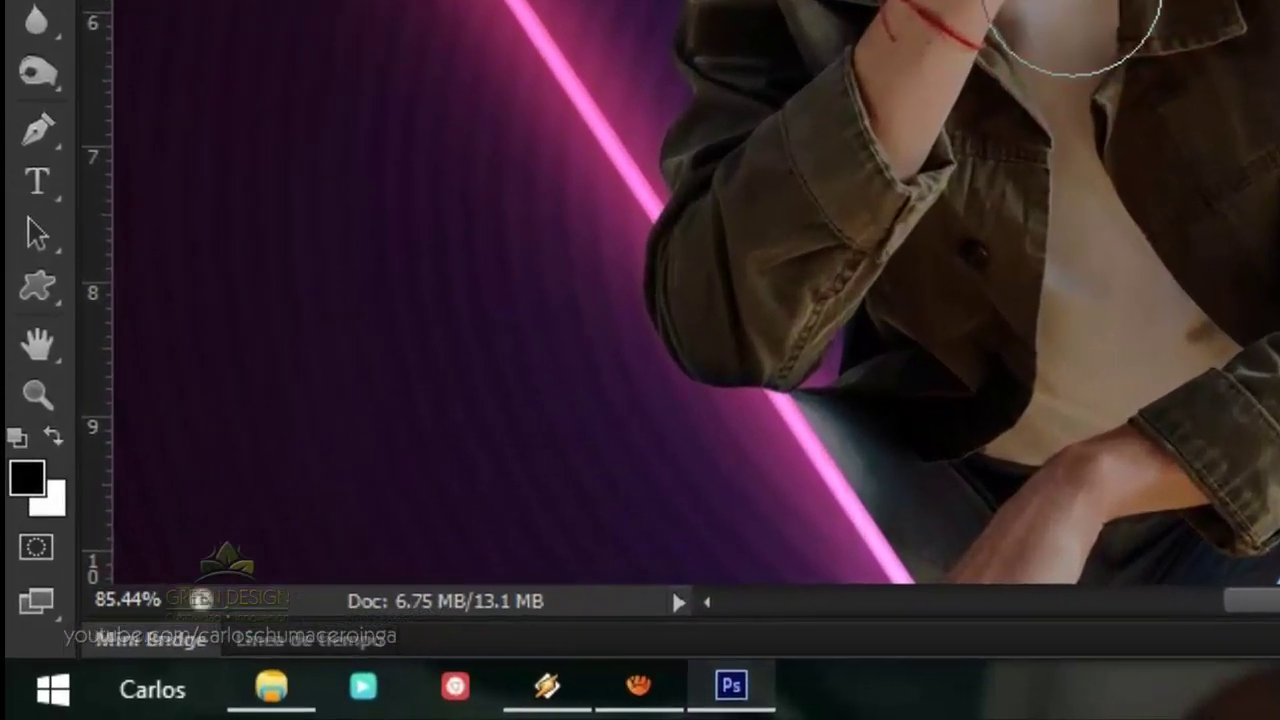
Paint the Niveles 1 mask black over the model's shoulder, arms and legs
scroll(568, 326, up, 2)
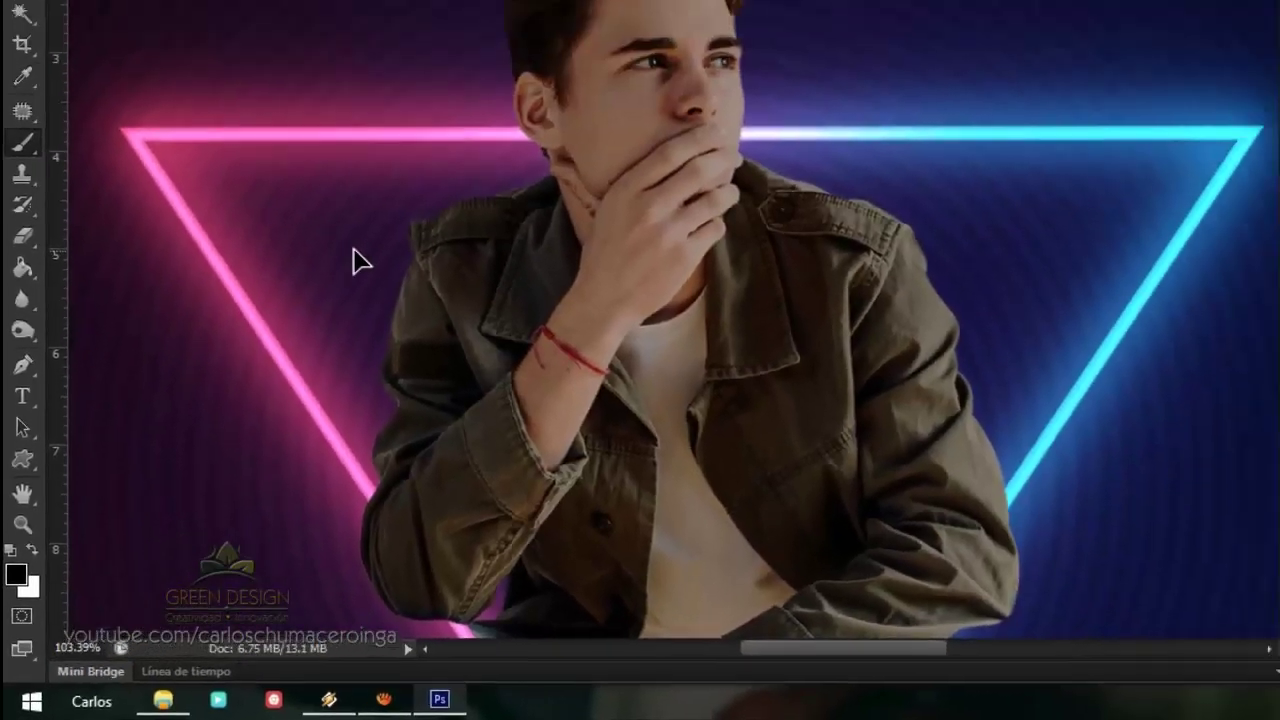
scroll(393, 305, up, 2)
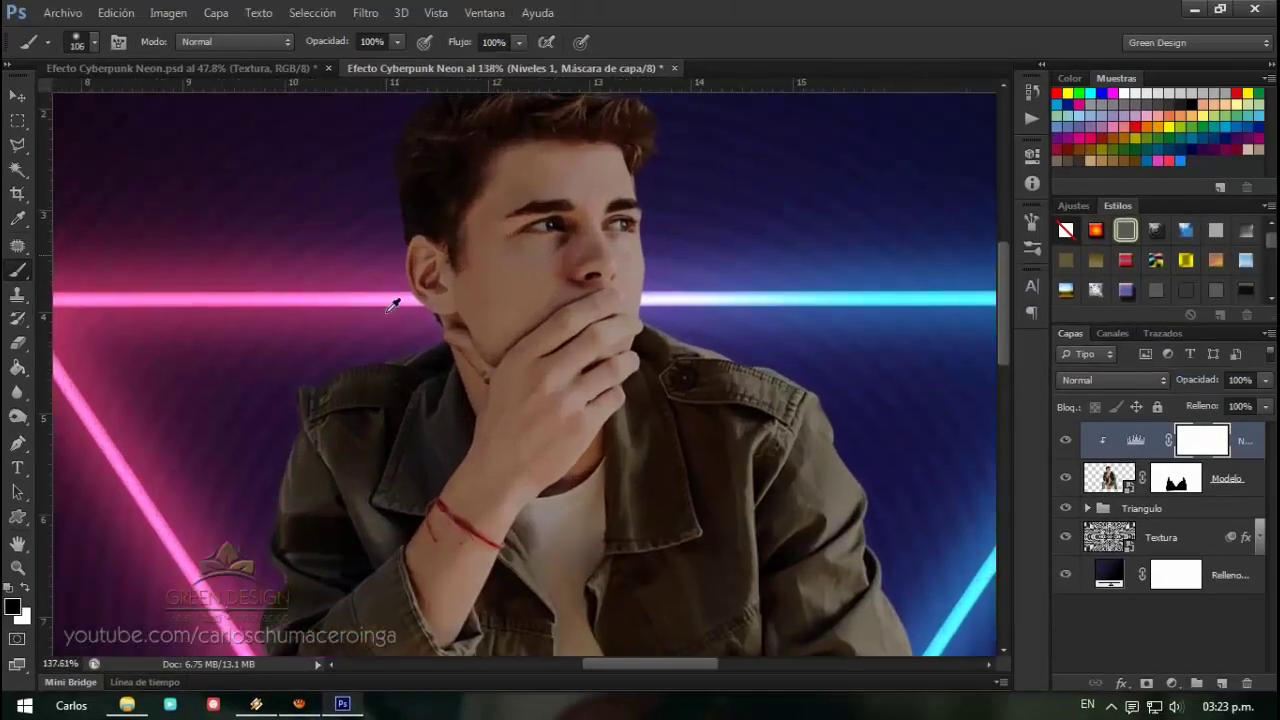
scroll(393, 305, up, 1)
mouse_move(343, 349)
mouse_down()
mouse_move(408, 443)
mouse_move(427, 248)
mouse_up()
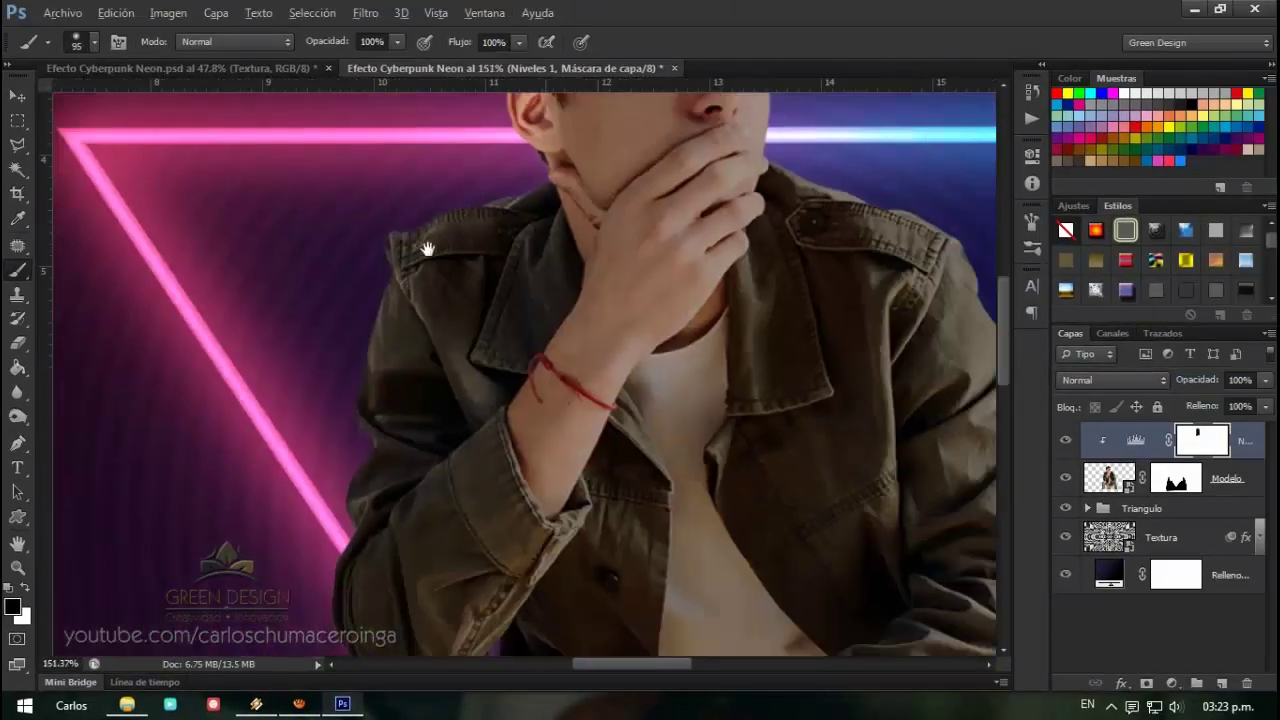
scroll(427, 248, down, 2)
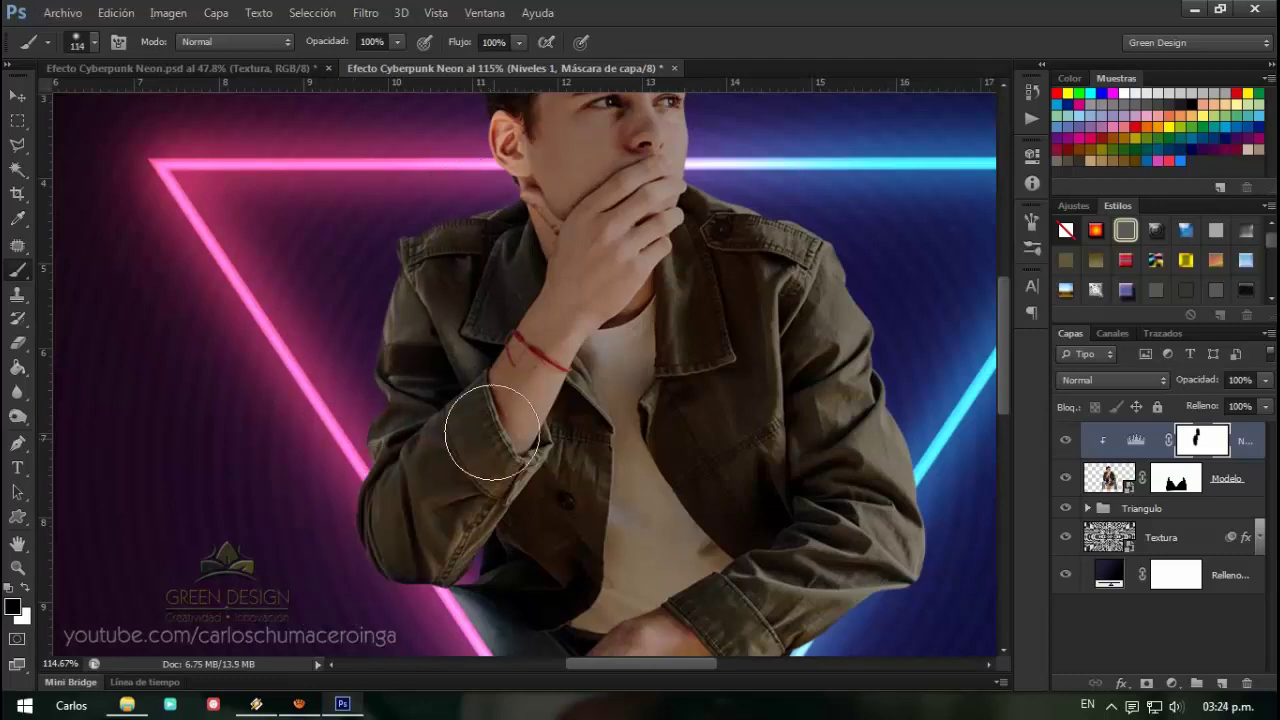
scroll(492, 432, down, 3)
scroll(428, 414, down, 5)
drag(440, 420, 829, 423)
scroll(760, 400, down, 1)
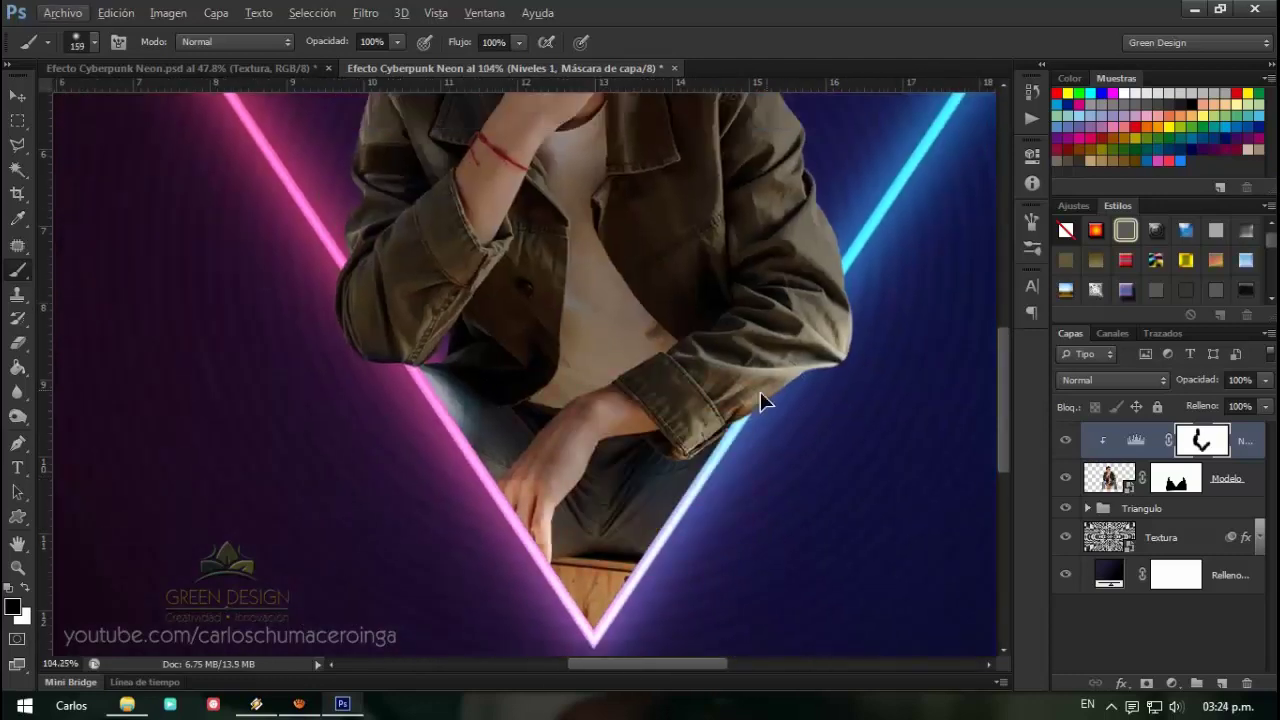
scroll(760, 400, up, 2)
scroll(737, 194, up, 2)
scroll(651, 243, up, 1)
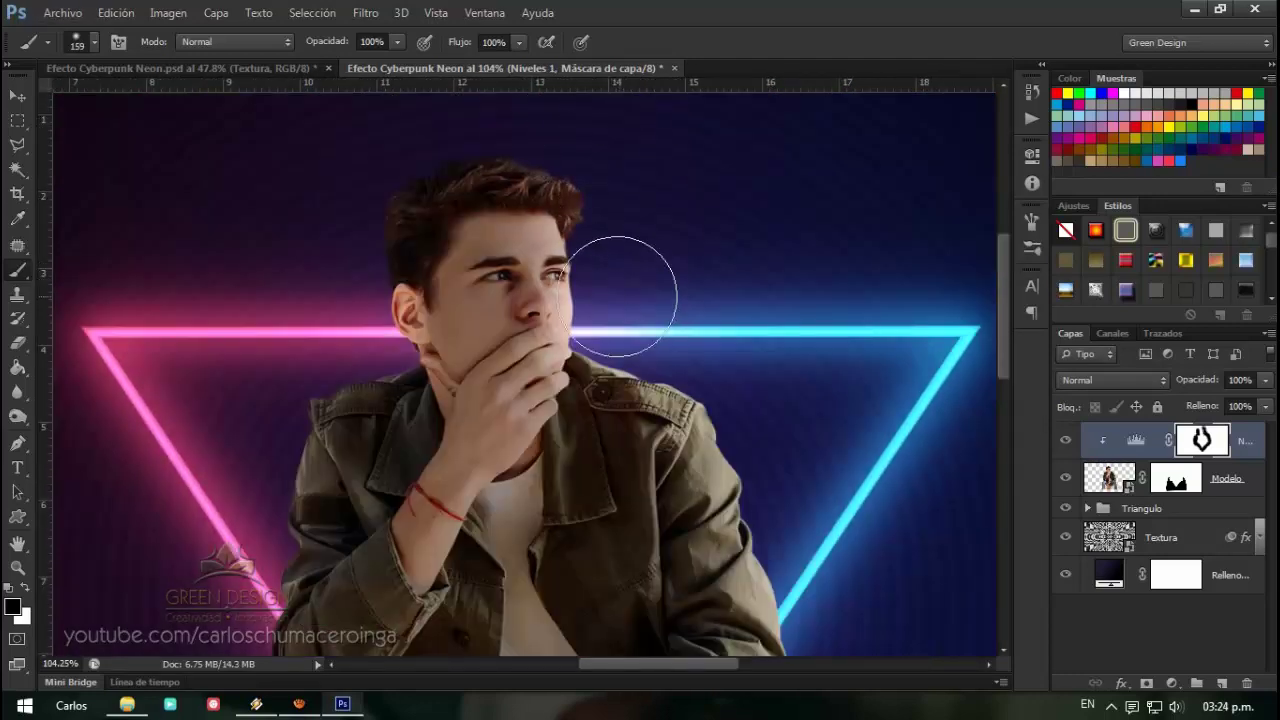
scroll(597, 171, up, 7)
Lower brush opacity to 20% and paint finer details on the Levels mask
key(bracketleft)
key(bracketleft)
key(bracketleft)
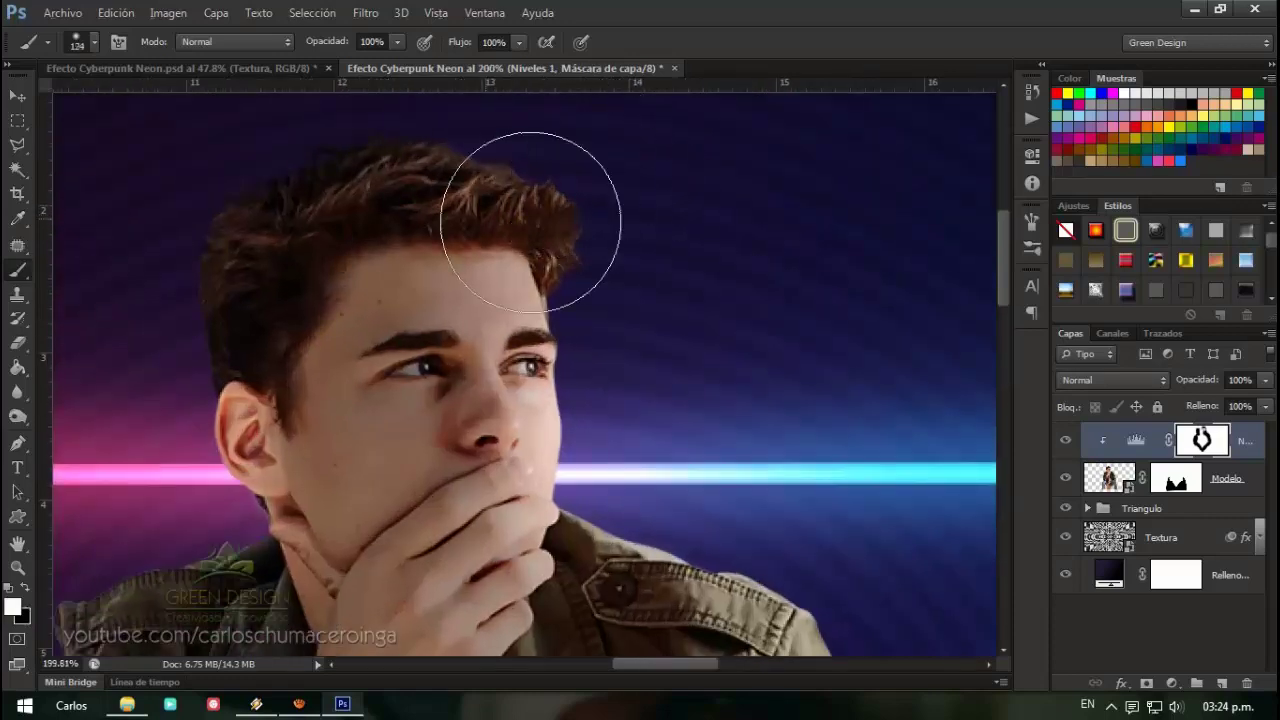
scroll(534, 234, down, 5)
scroll(534, 180, up, 4)
key(5)
scroll(594, 206, up, 1)
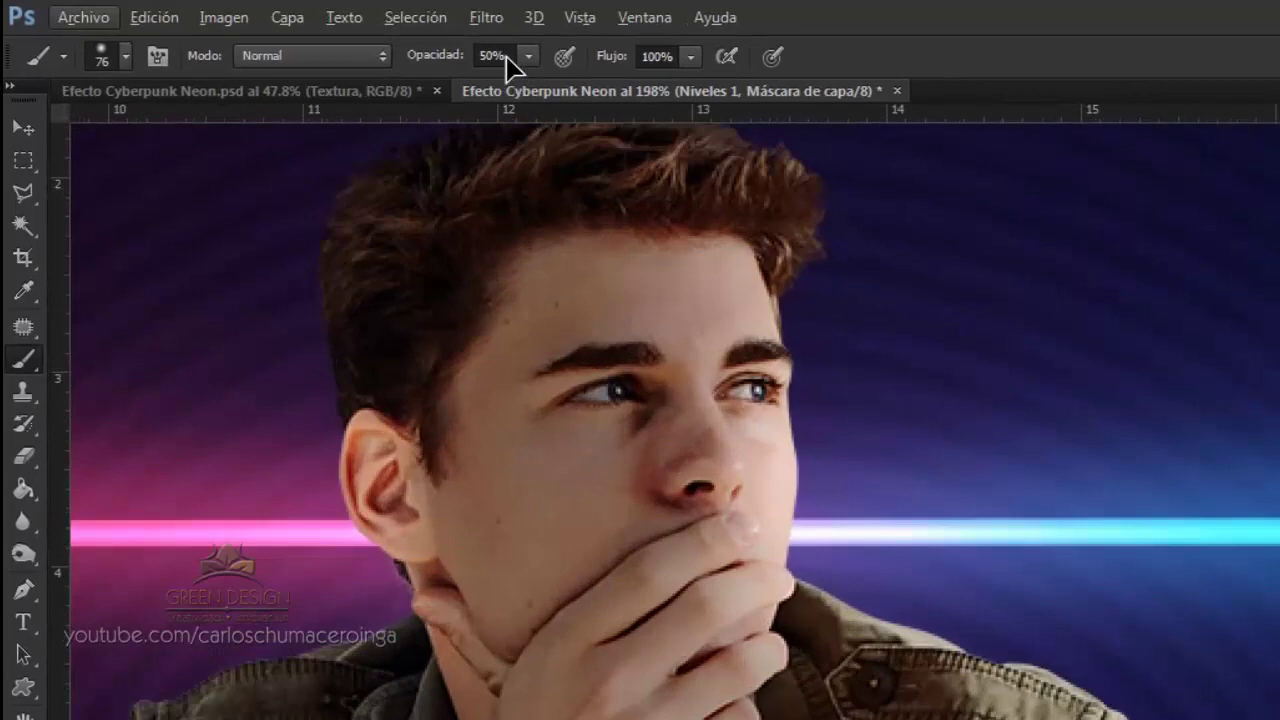
click(506, 56)
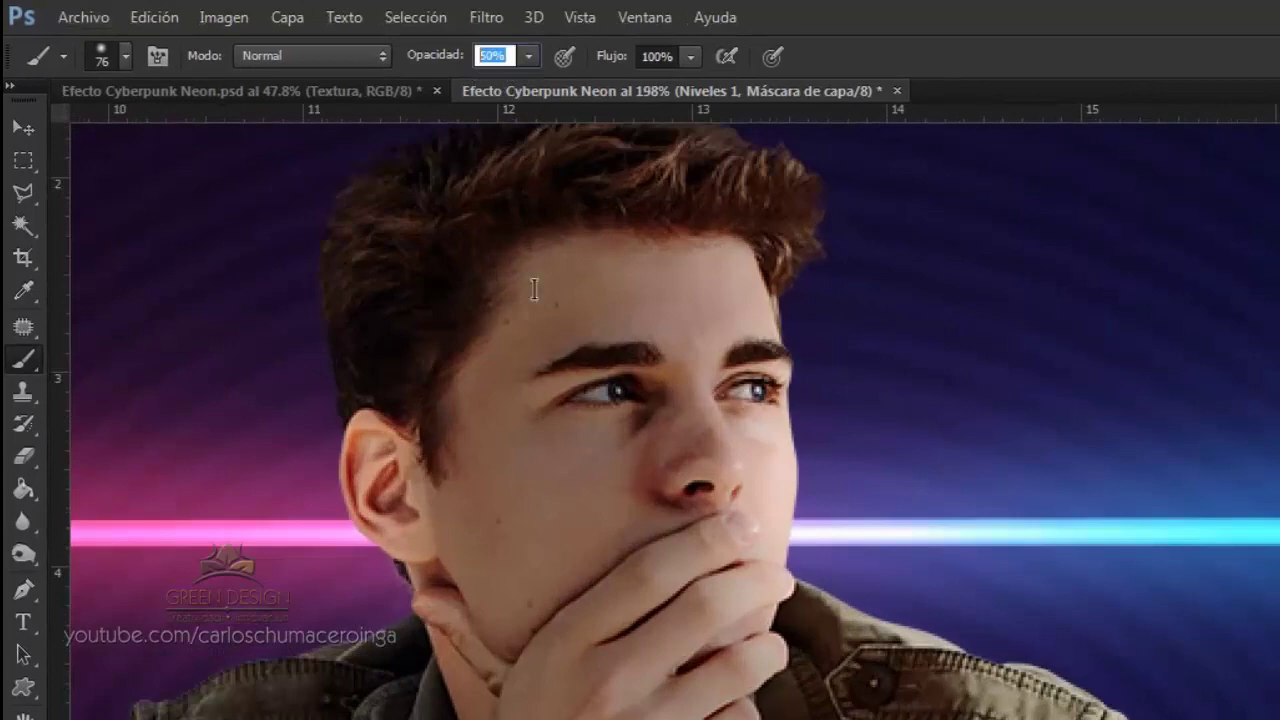
text(20)
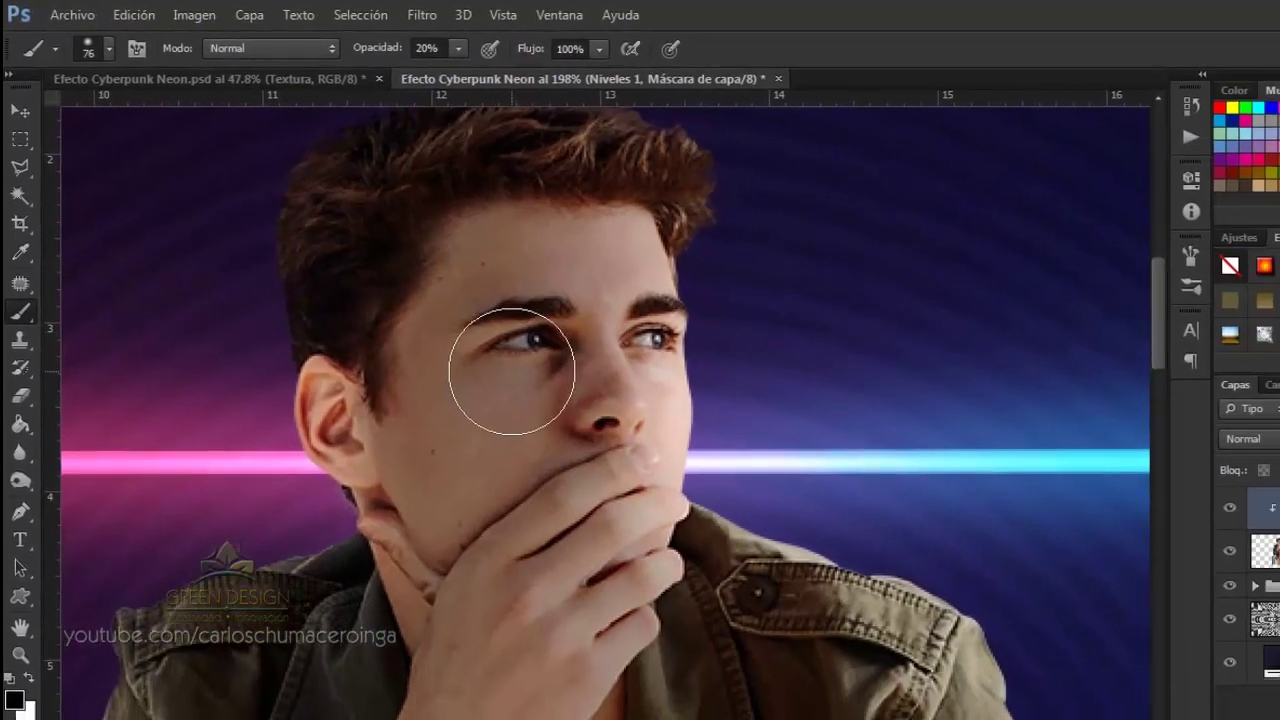
scroll(512, 371, up, 1)
drag(406, 307, 449, 292)
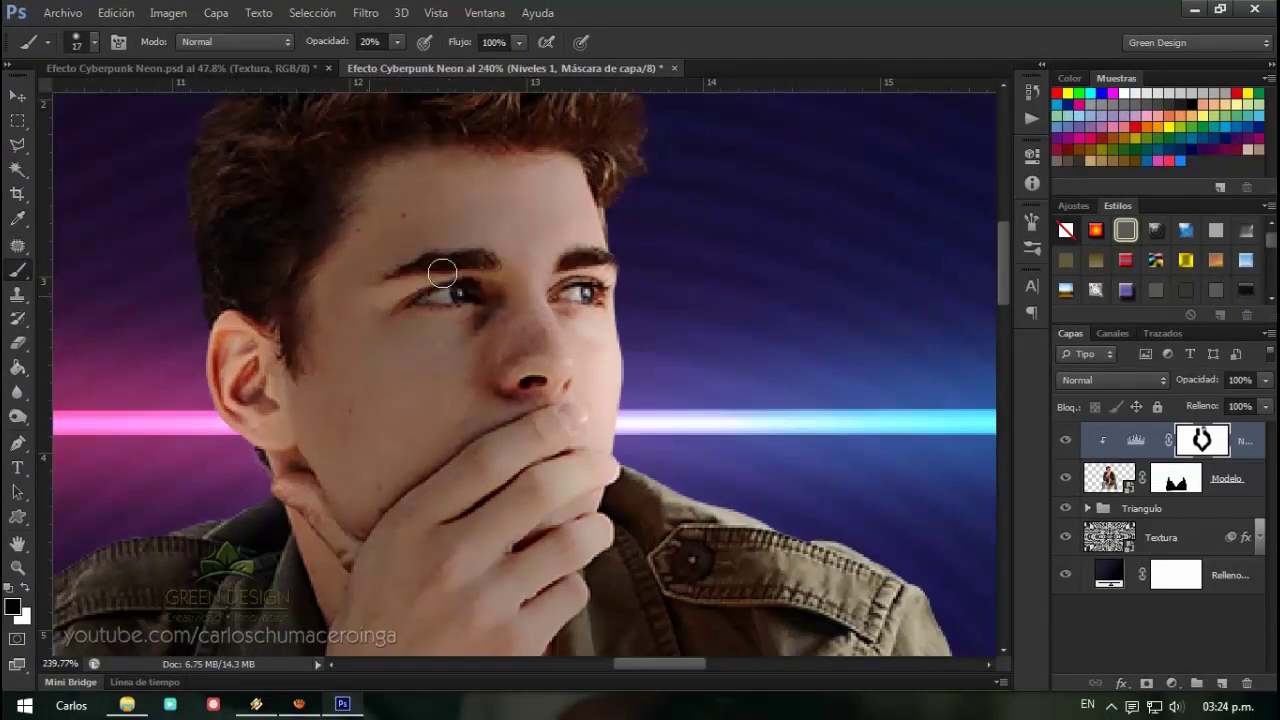
drag(560, 255, 543, 400)
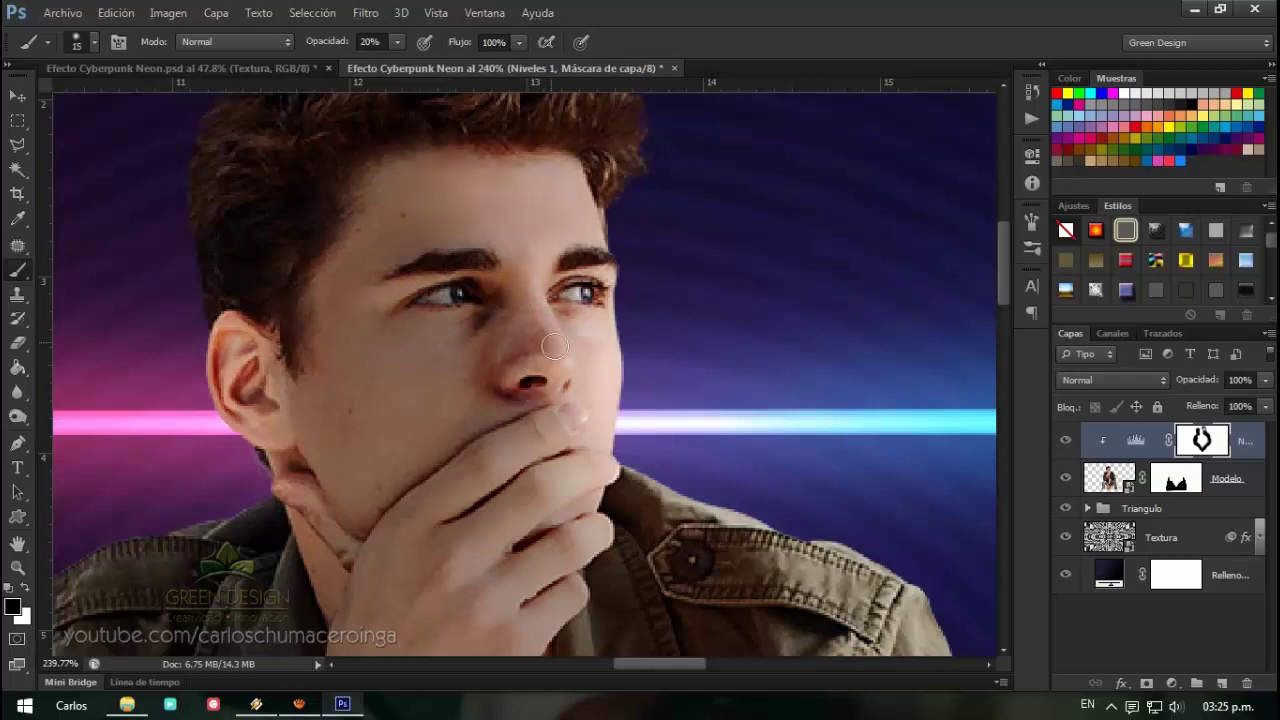
scroll(329, 367, up, 1)
scroll(403, 346, down, 1)
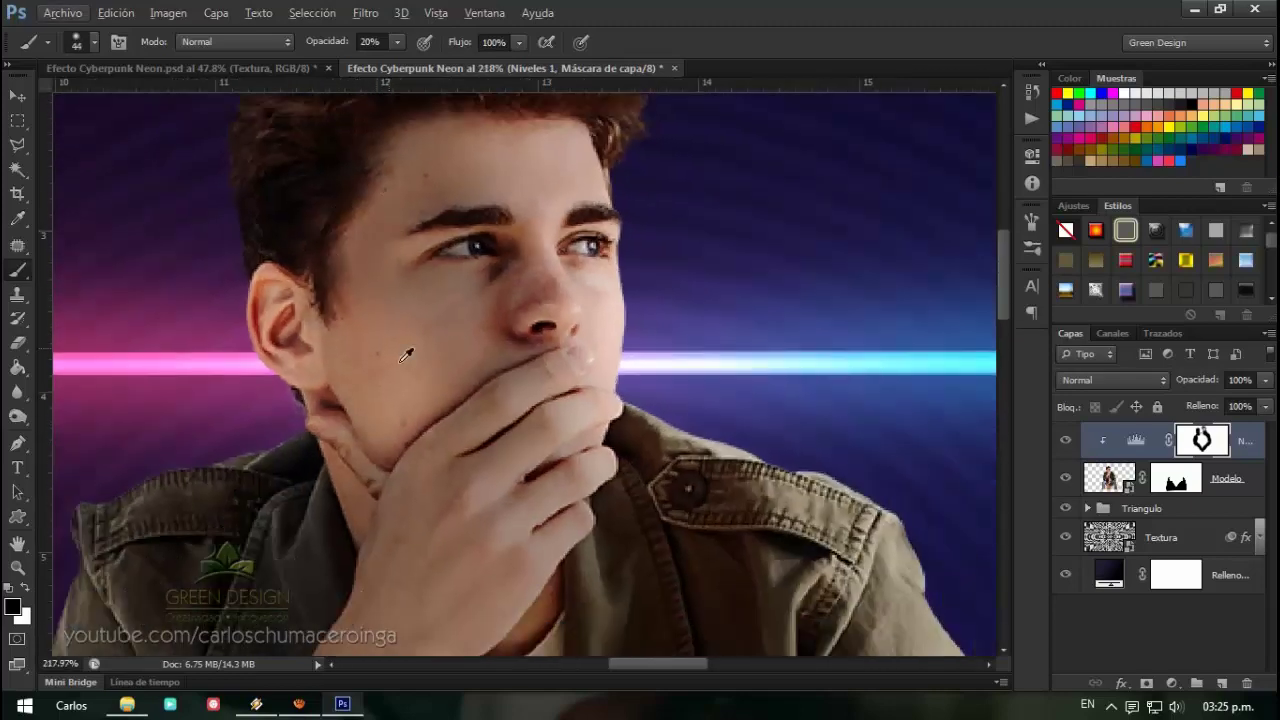
scroll(420, 255, down, 1)
scroll(418, 255, up, 1)
Continue painting the Levels mask around the face, hand and wrist at varying brush sizes
drag(400, 365, 371, 371)
scroll(429, 349, up, 1)
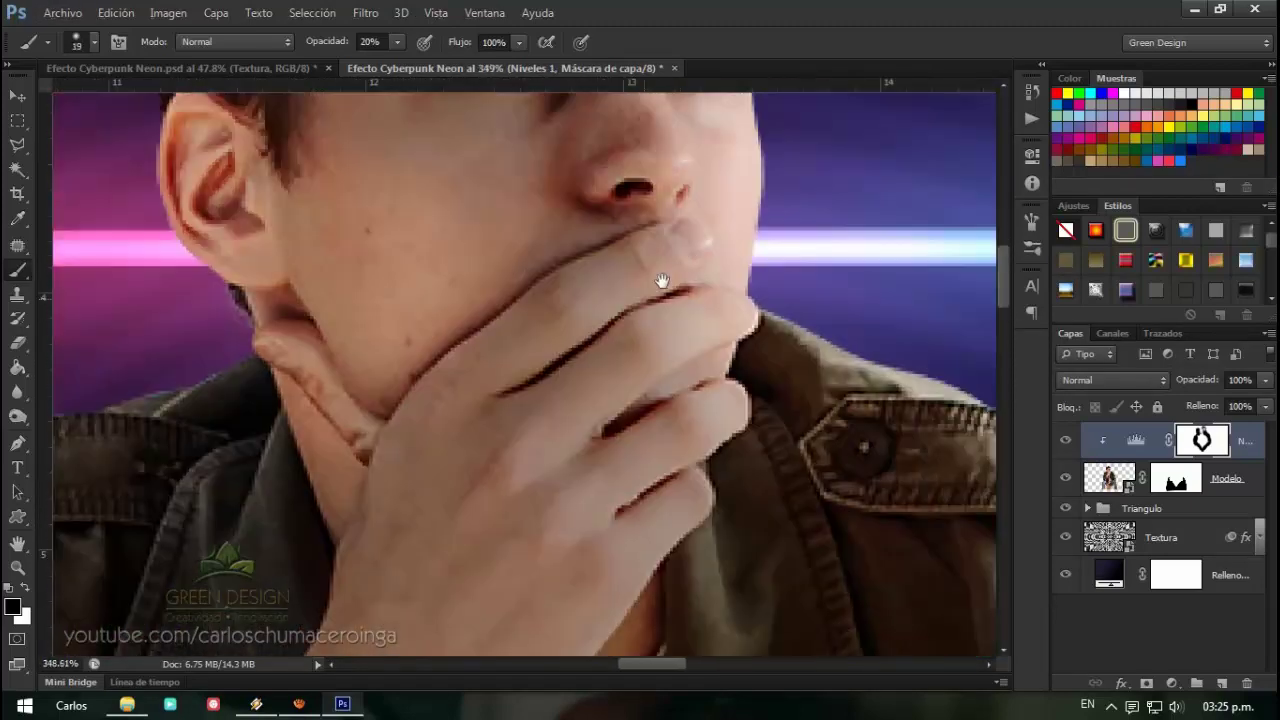
scroll(691, 251, down, 1)
drag(691, 251, 749, 223)
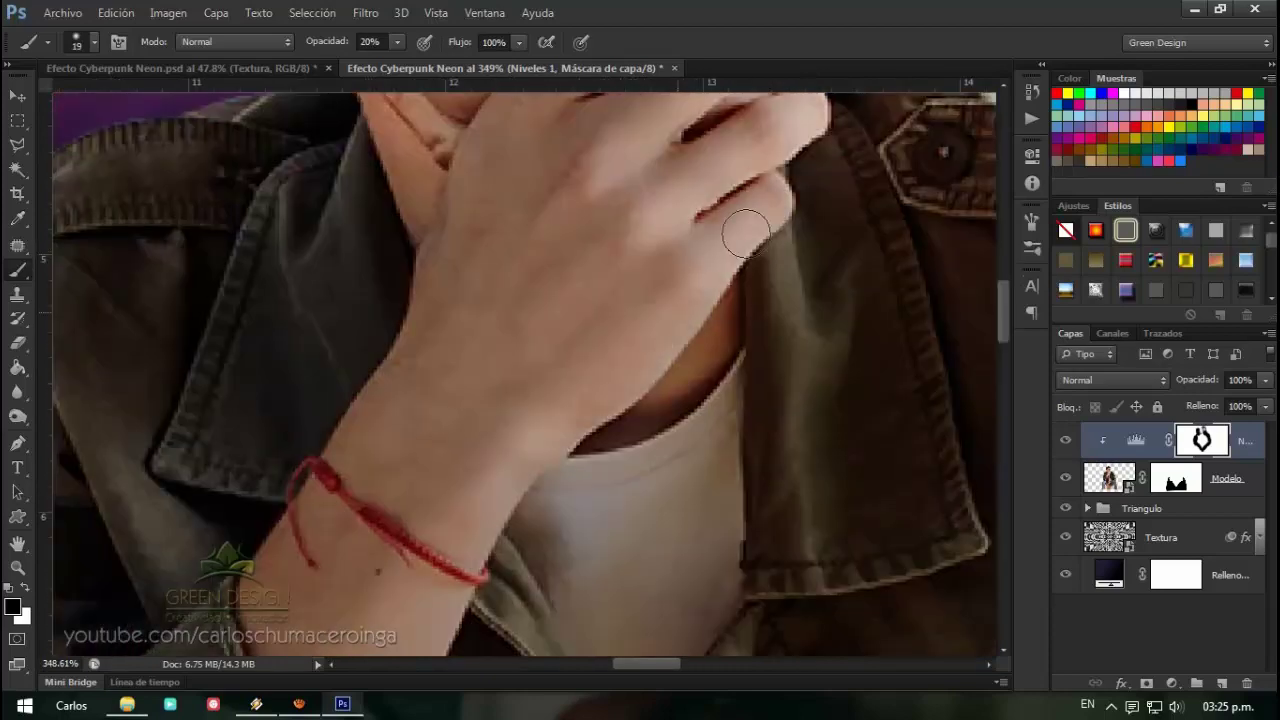
scroll(481, 553, up, 1)
scroll(481, 553, down, 1)
scroll(470, 450, down, 1)
scroll(440, 386, up, 2)
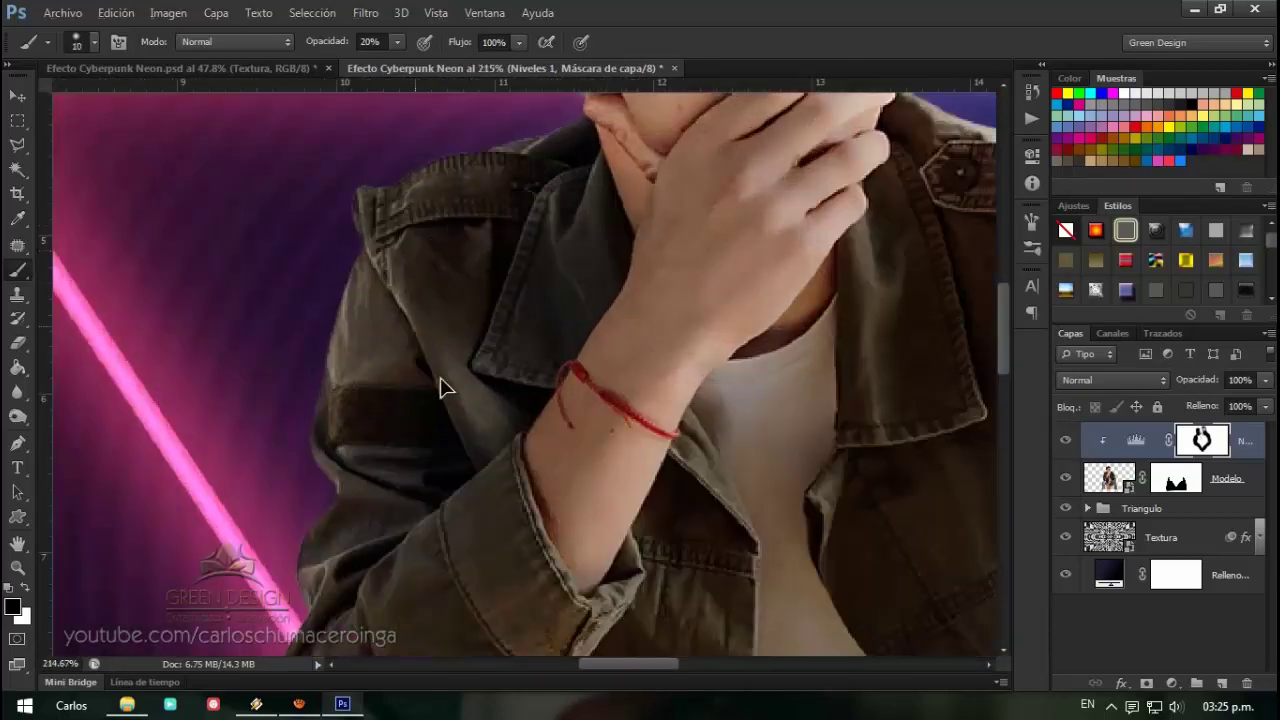
scroll(352, 374, down, 2)
mouse_move(520, 408)
mouse_down()
mouse_move(543, 408)
mouse_move(583, 273)
mouse_up()
scroll(337, 386, down, 3)
scroll(470, 235, up, 3)
scroll(664, 323, down, 2)
scroll(664, 323, down, 2)
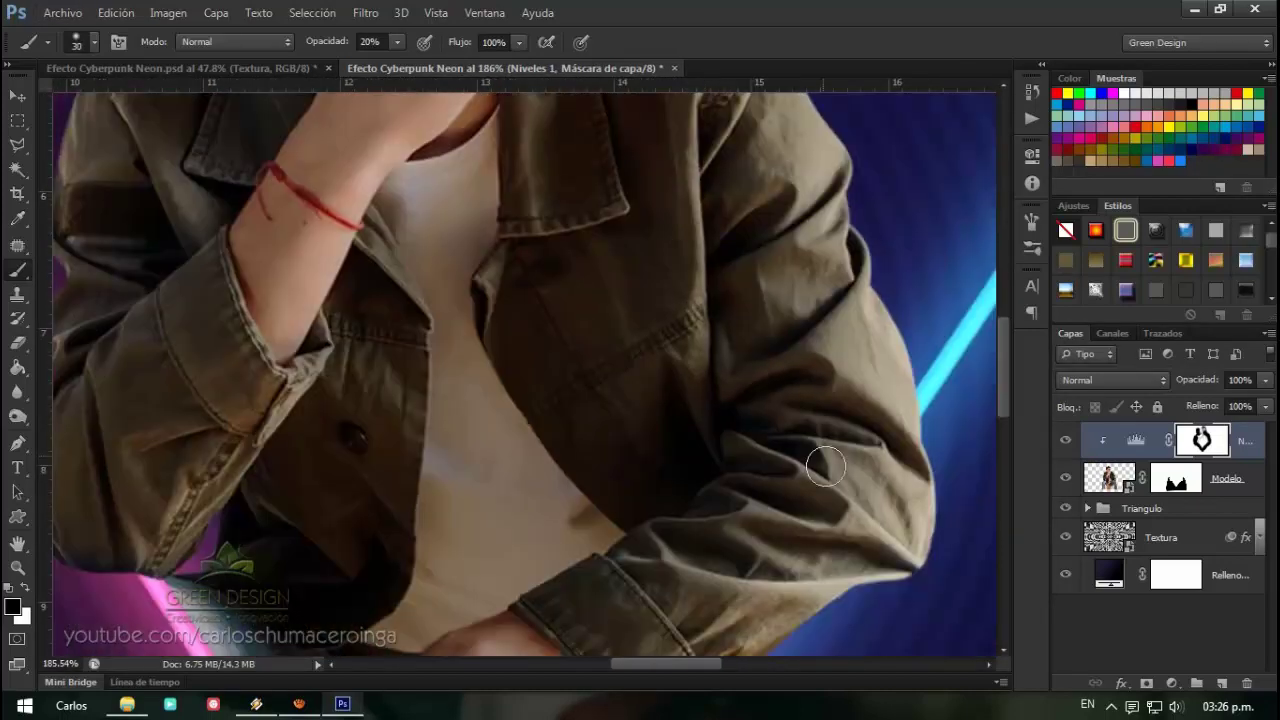
scroll(826, 466, down, 2)
scroll(650, 380, down, 2)
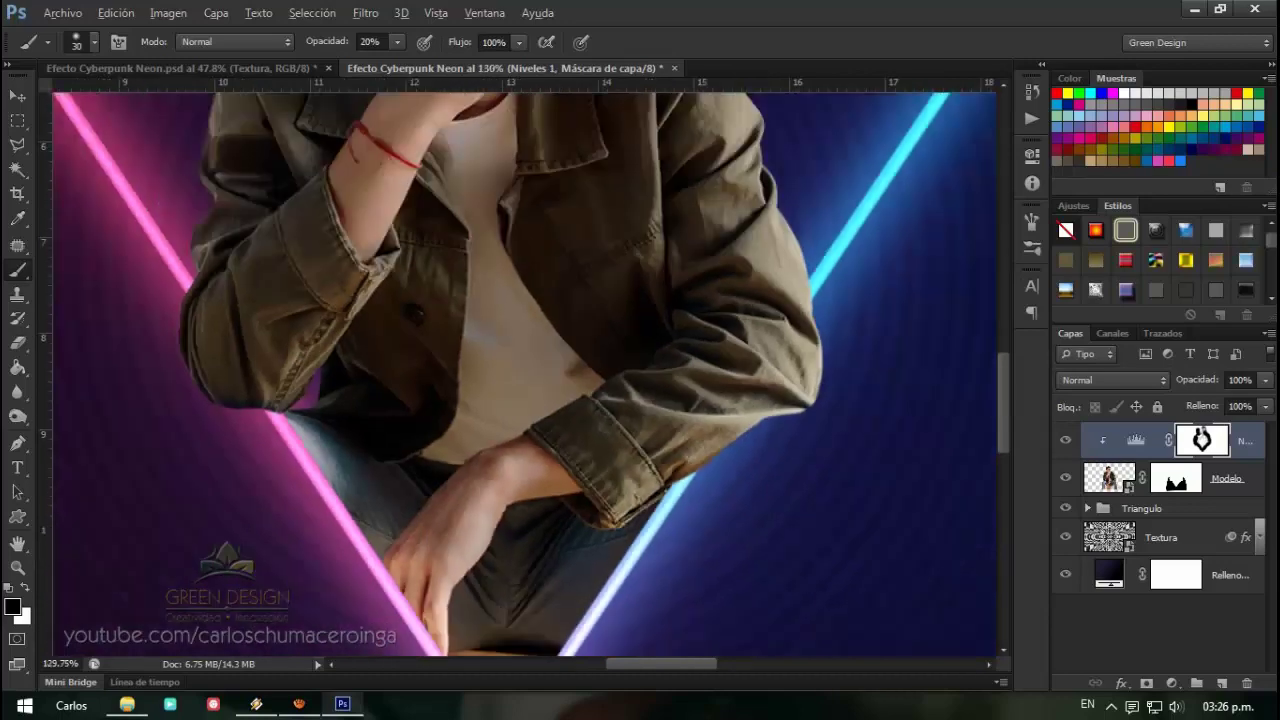
scroll(560, 180, down, 3)
scroll(537, 222, up, 3)
key(bracketright)
key(bracketright)
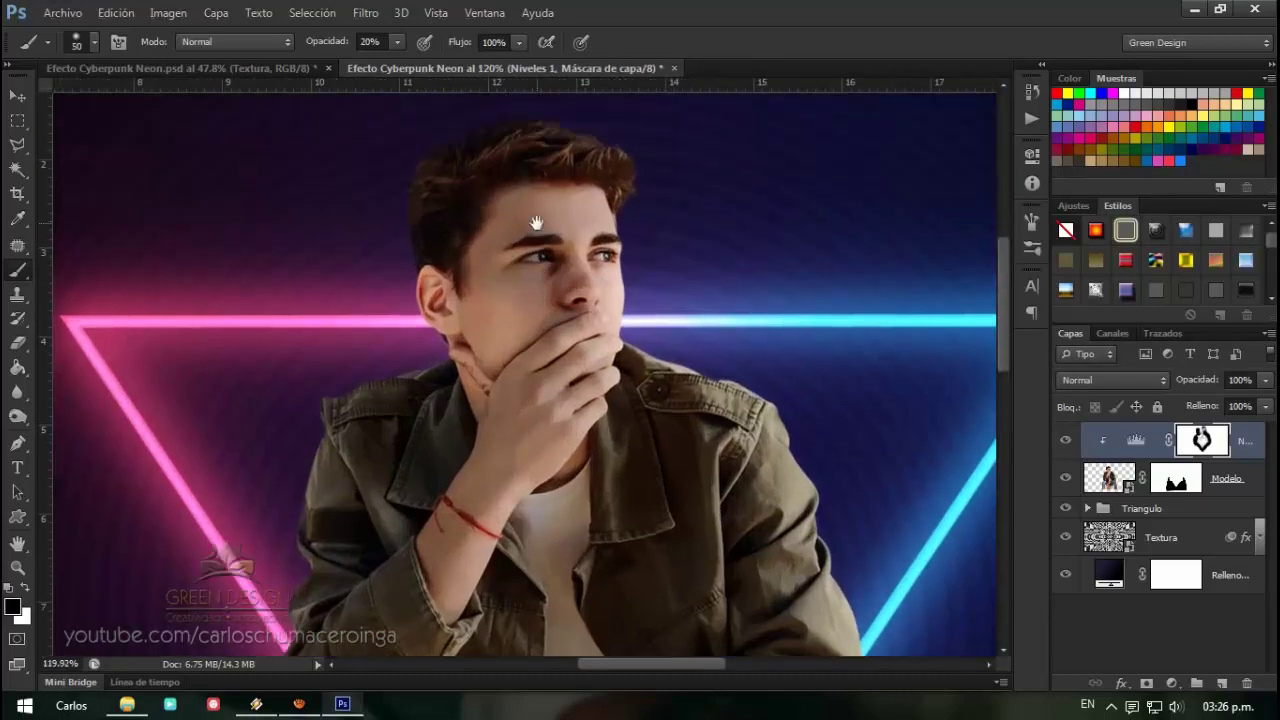
scroll(537, 222, down, 1)
scroll(808, 436, down, 1)
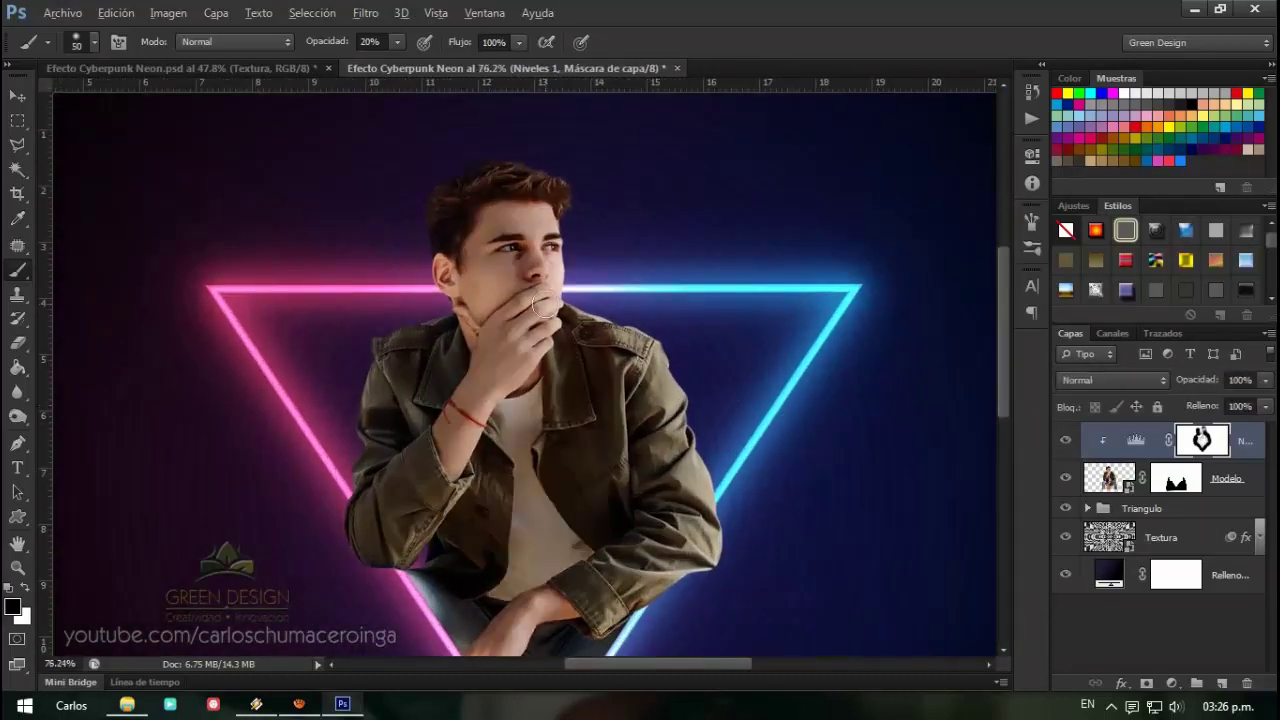
scroll(545, 305, up, 3)
scroll(449, 286, down, 1)
scroll(449, 286, down, 1)
scroll(553, 440, down, 2)
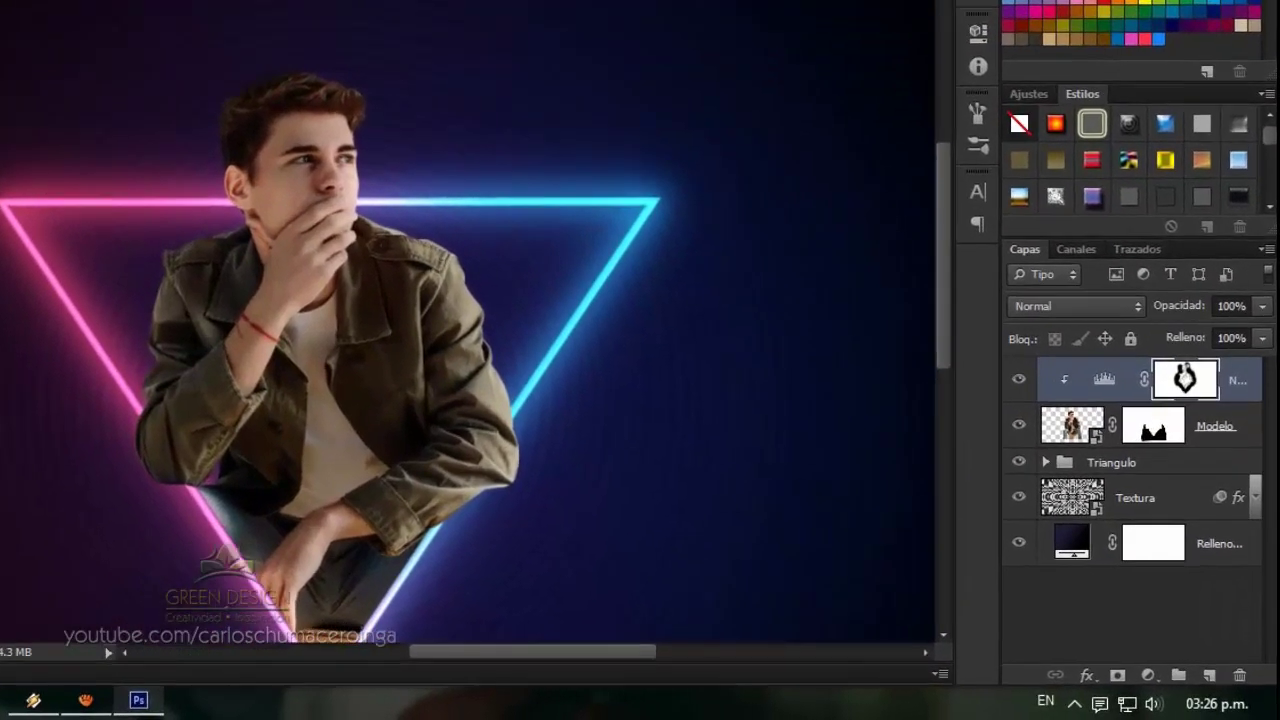
Add a gradient fill layer using the Cyberpunk gradient preset
key(ctrl+t)
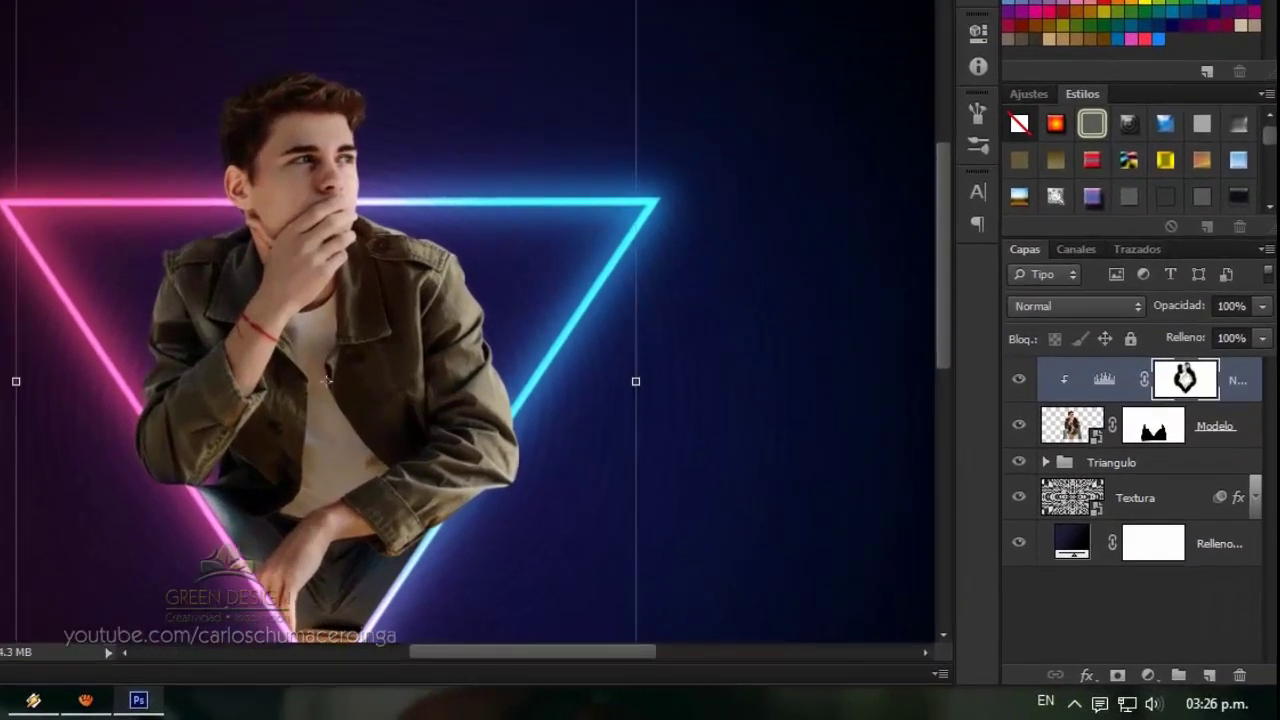
click(1149, 675)
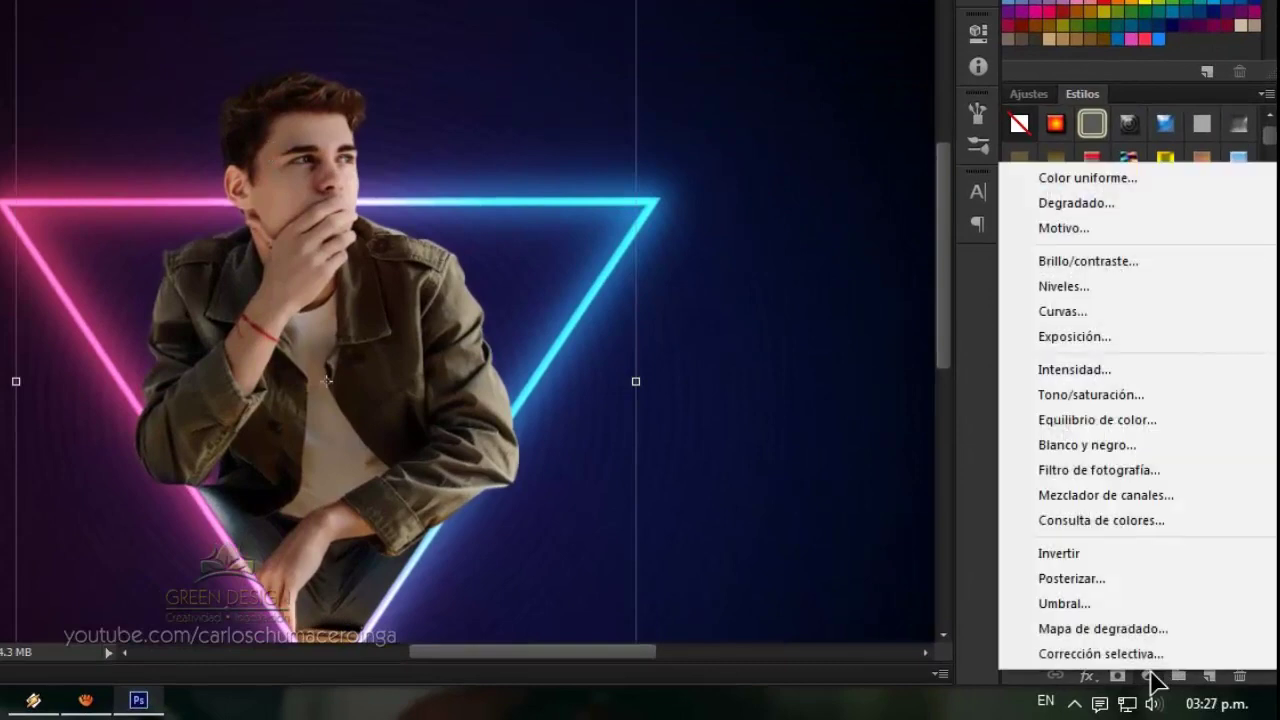
click(1219, 204)
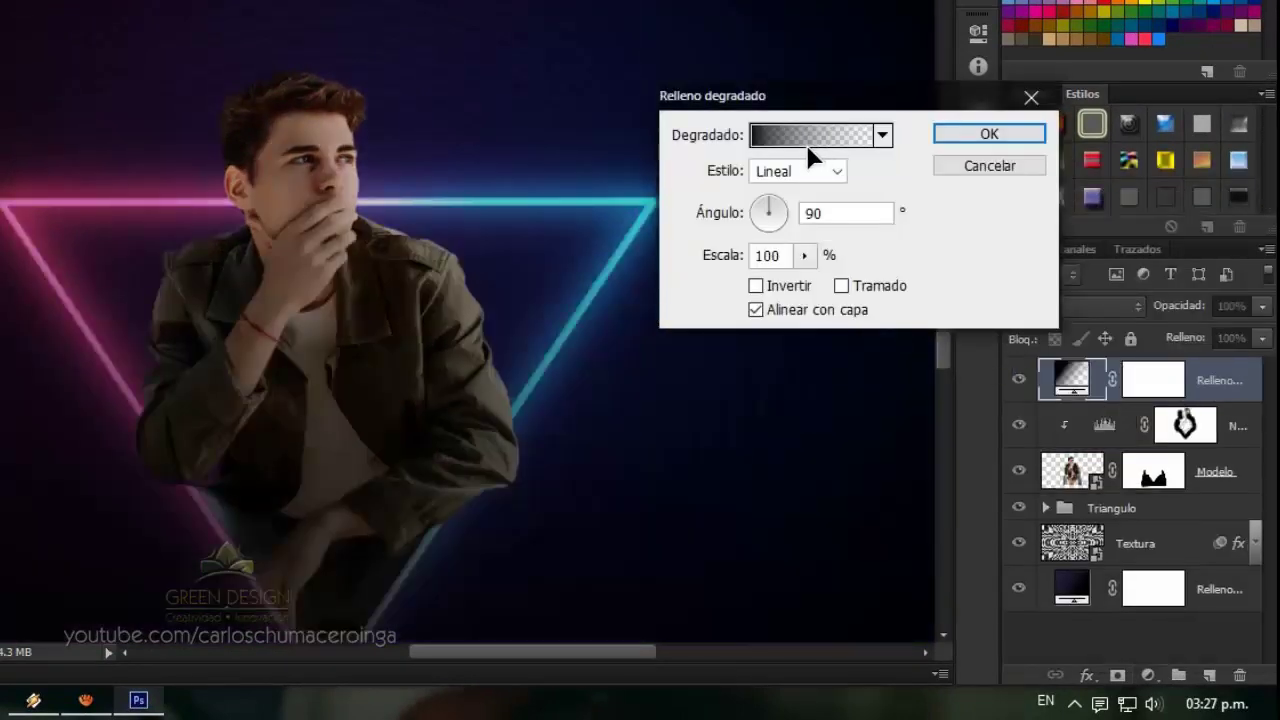
click(810, 146)
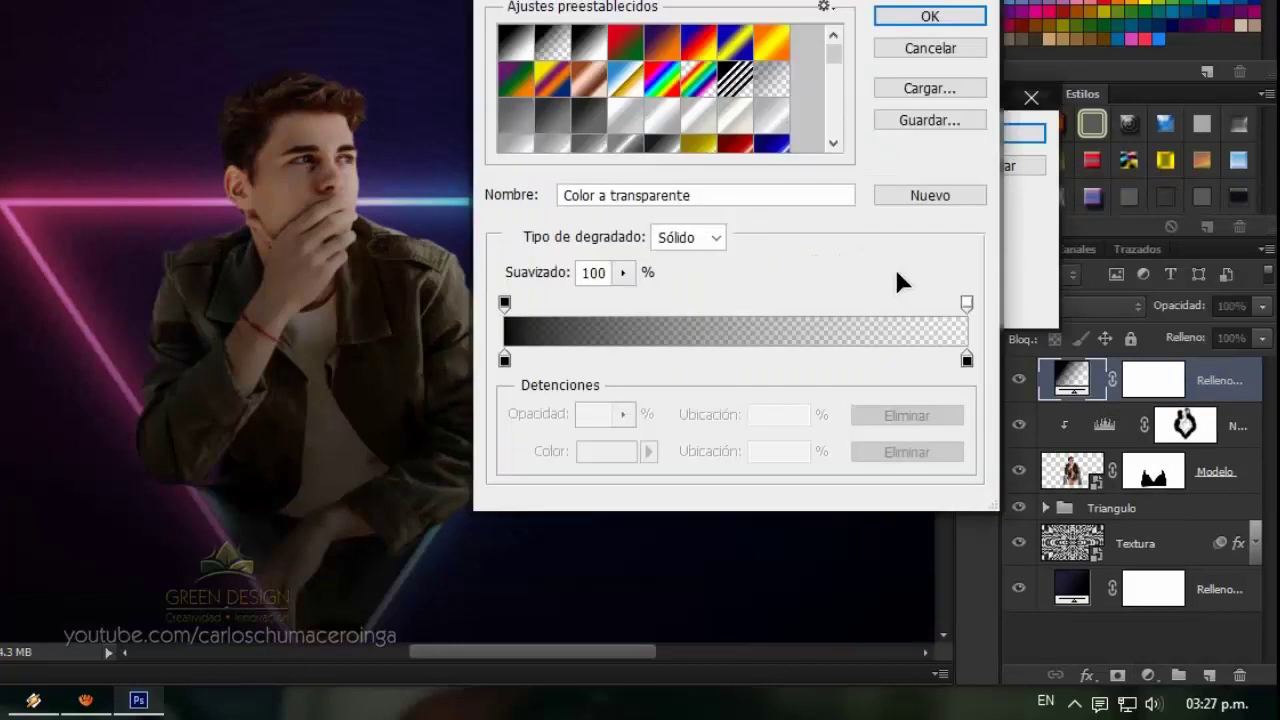
drag(838, 56, 845, 141)
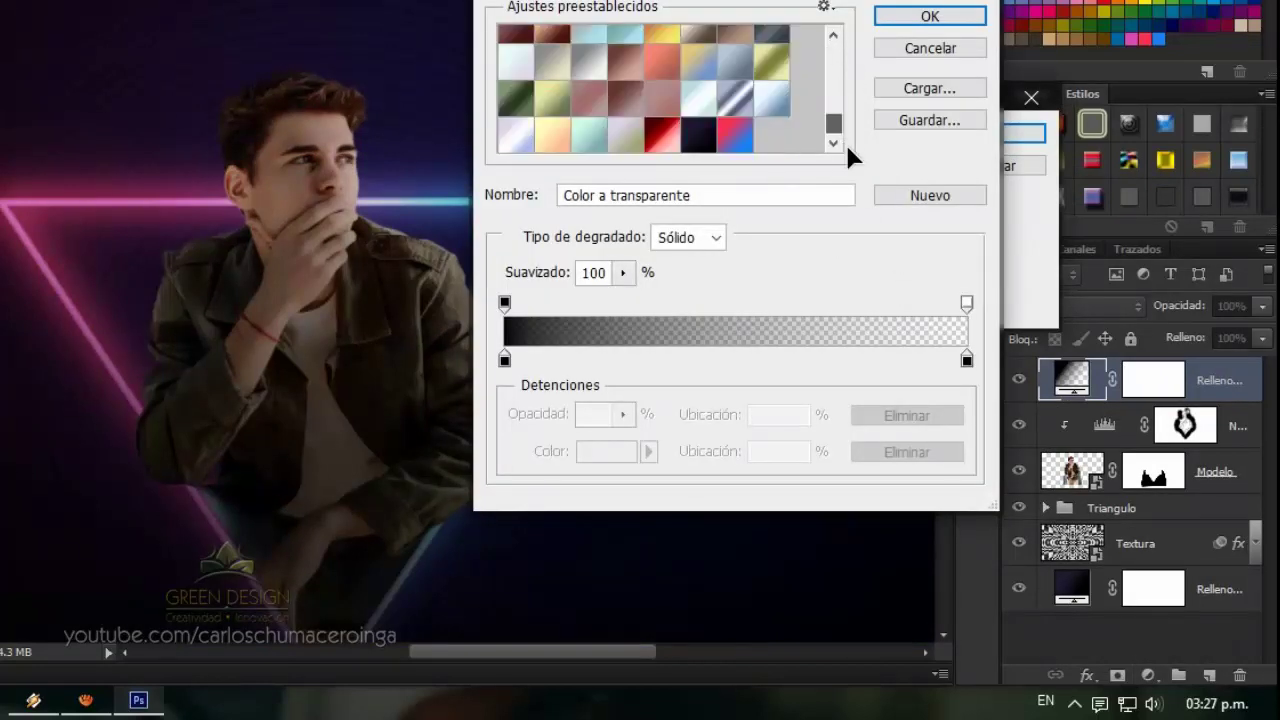
click(745, 140)
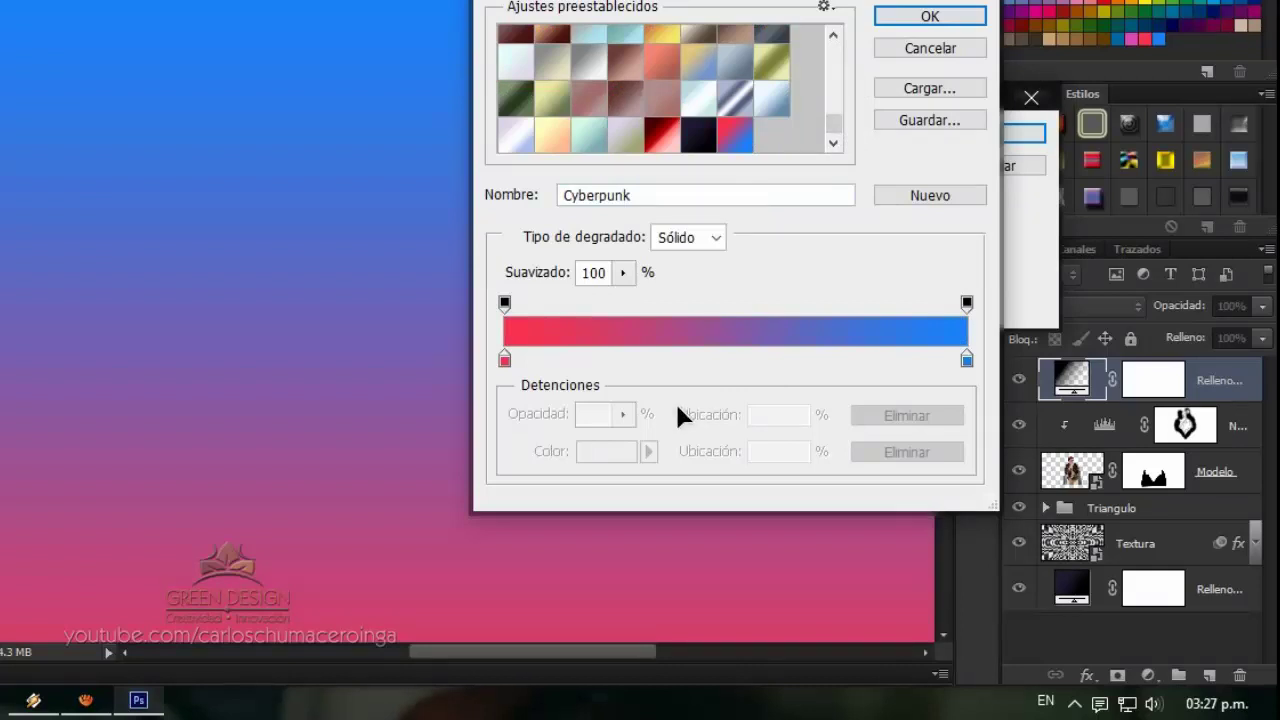
Move the blue stop to 60% and set the gradient angle to 0°
click(504, 362)
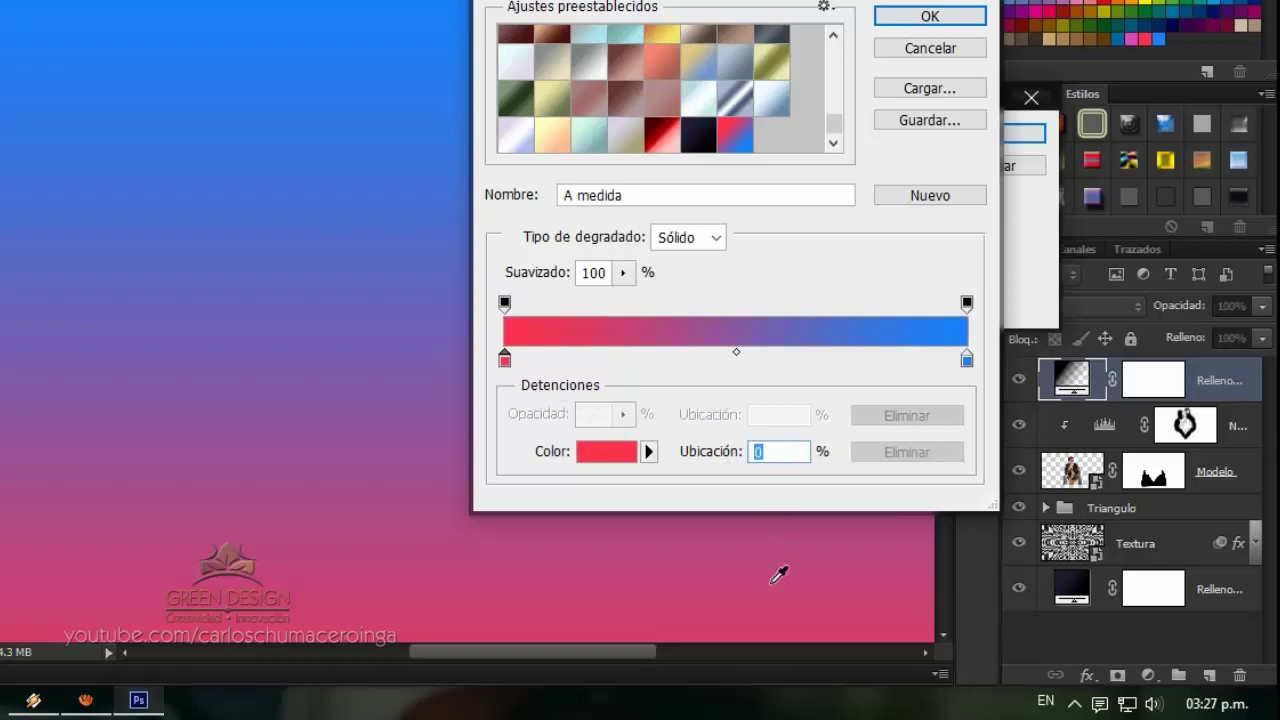
click(771, 445)
text(40)
click(964, 361)
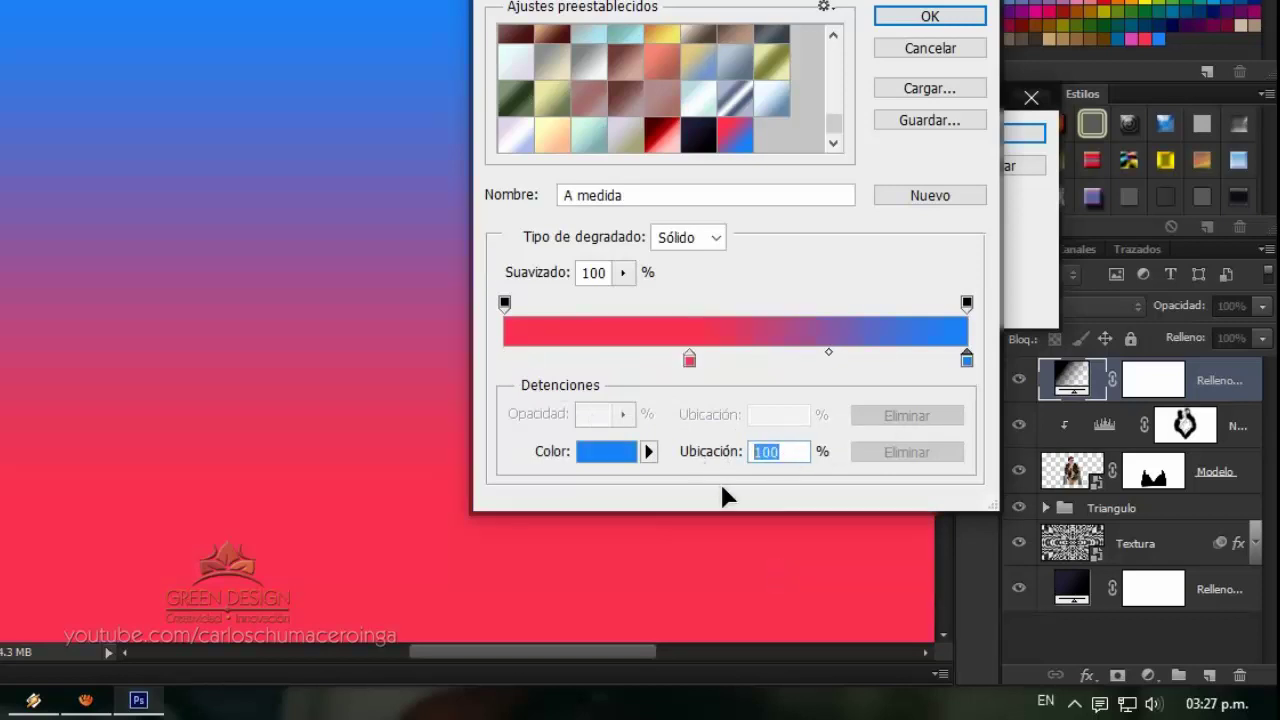
text(60)
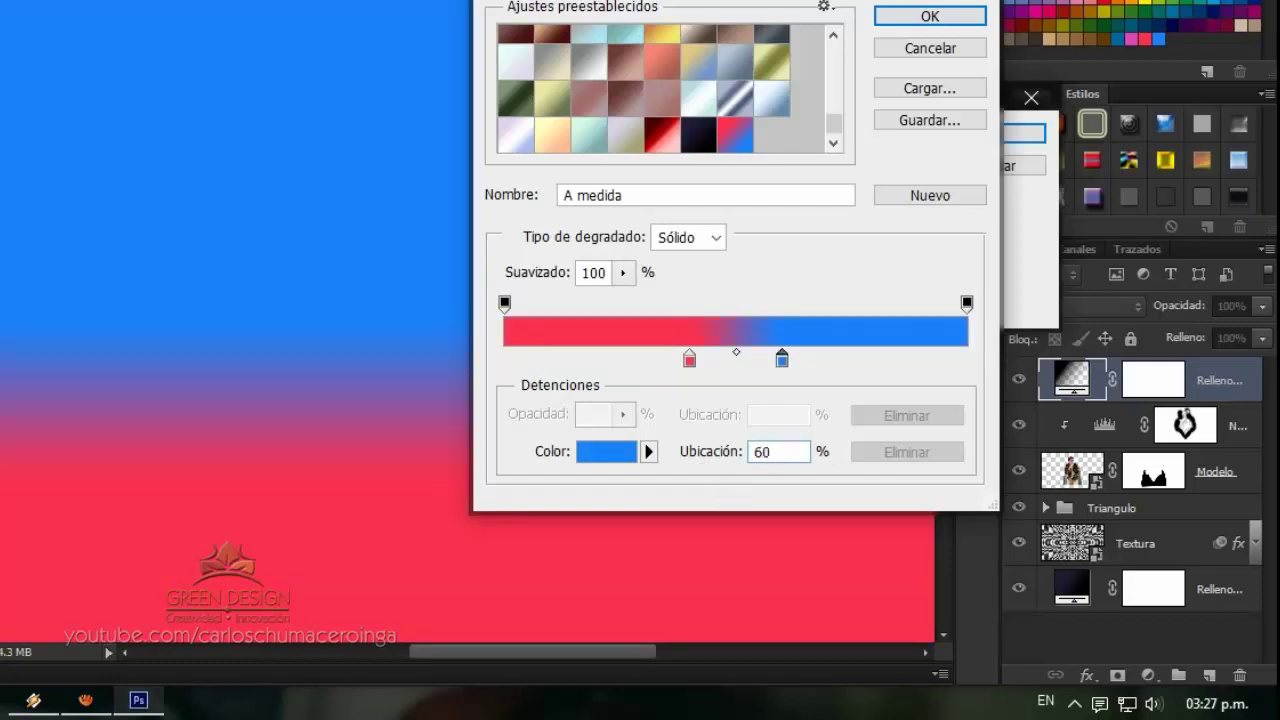
click(922, 18)
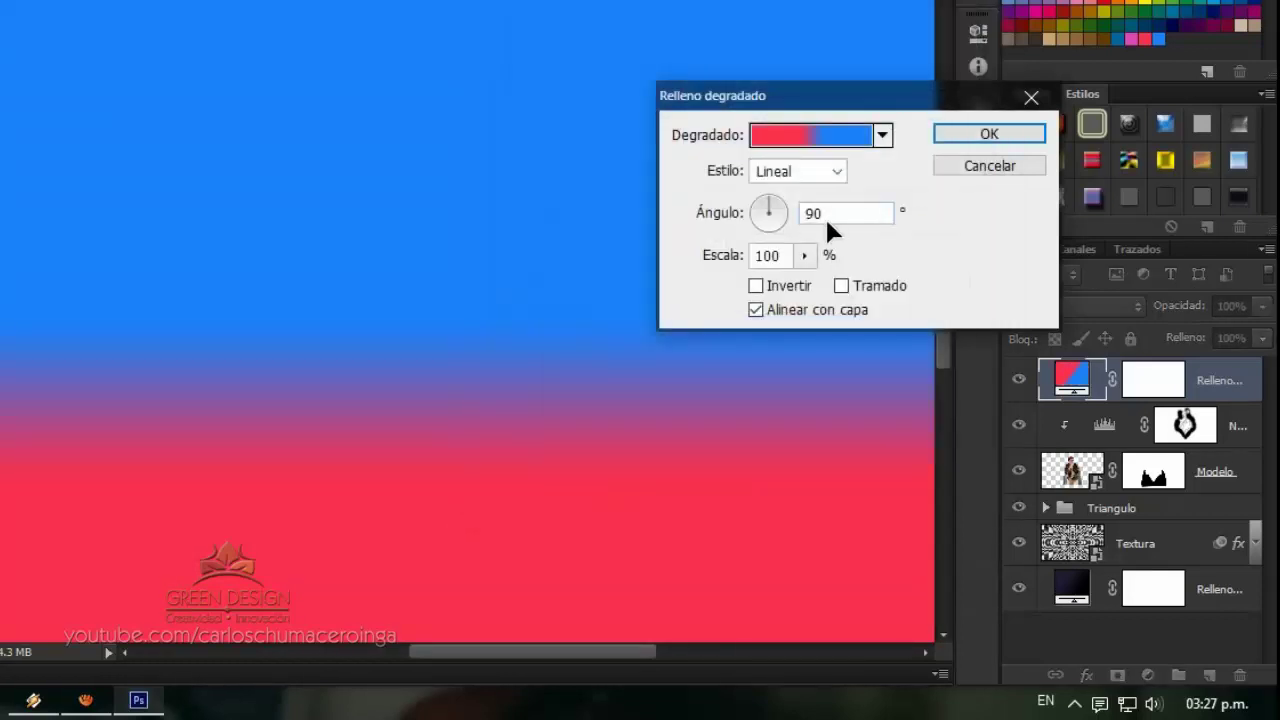
text(0)
key(Return)
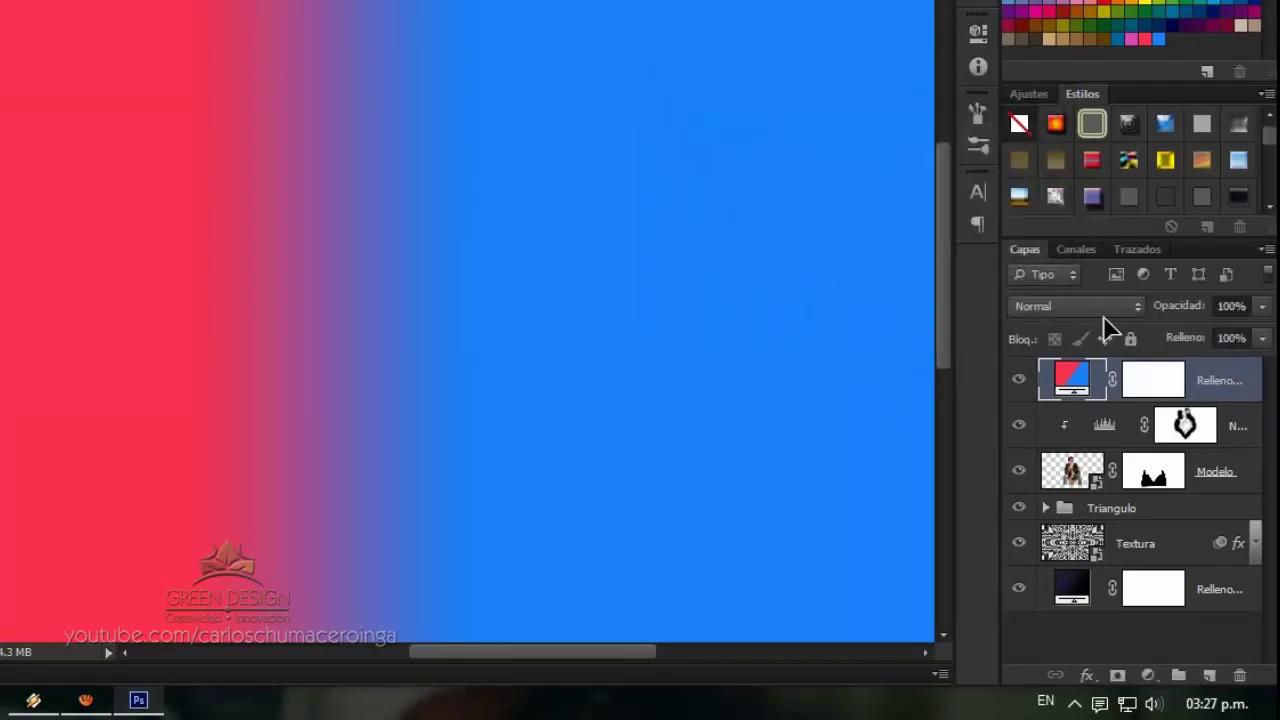
Clip the gradient to Modelo, blend it in Luz suave, and invert its mask to black
right_click(1224, 386)
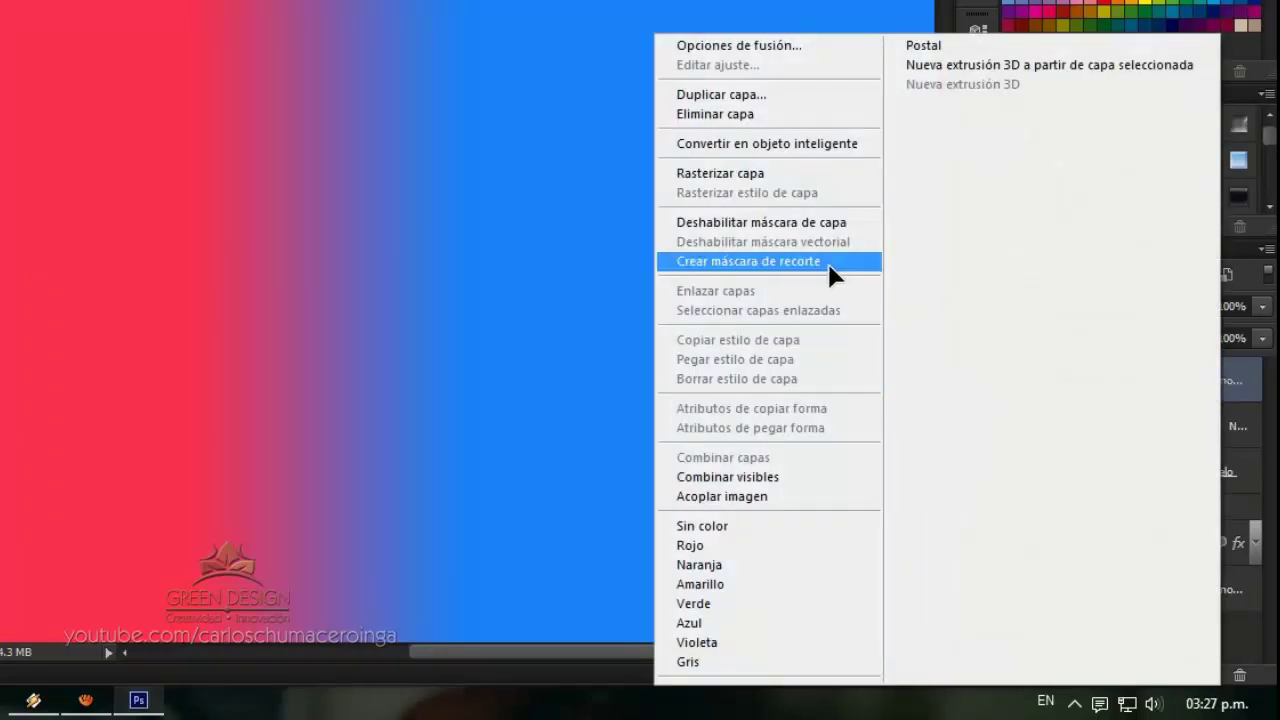
click(748, 261)
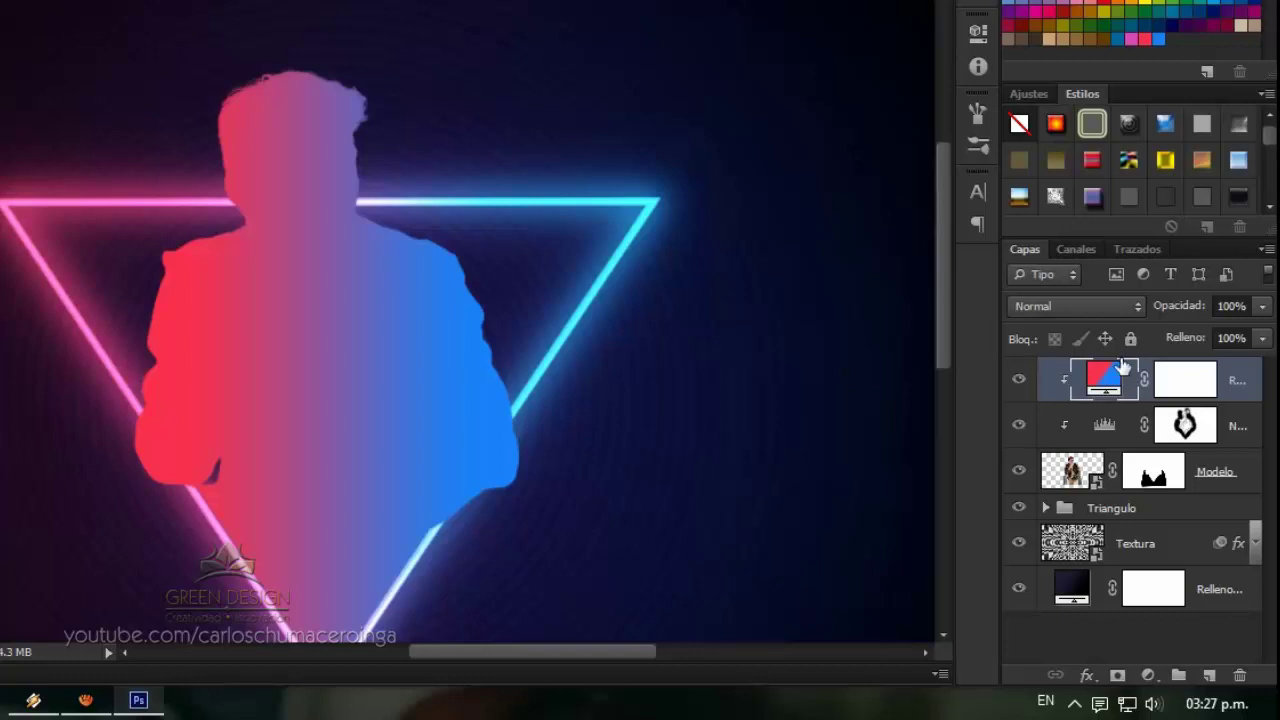
click(1130, 308)
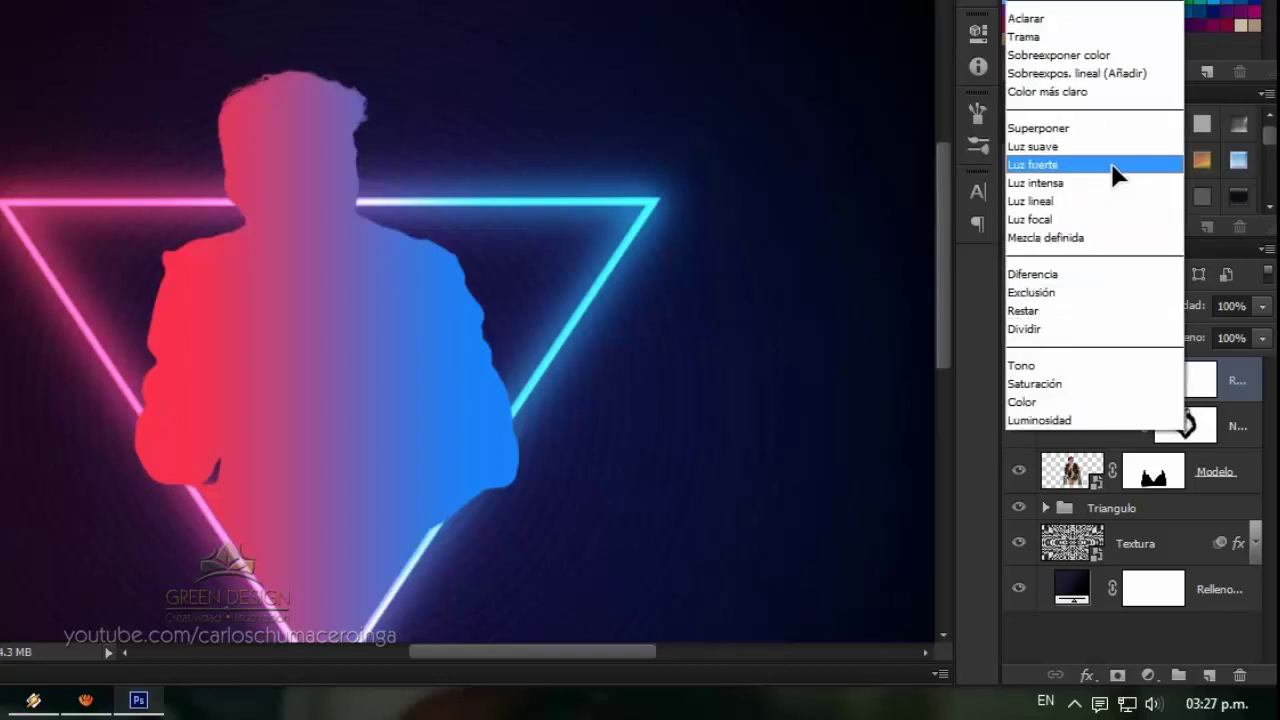
click(1117, 150)
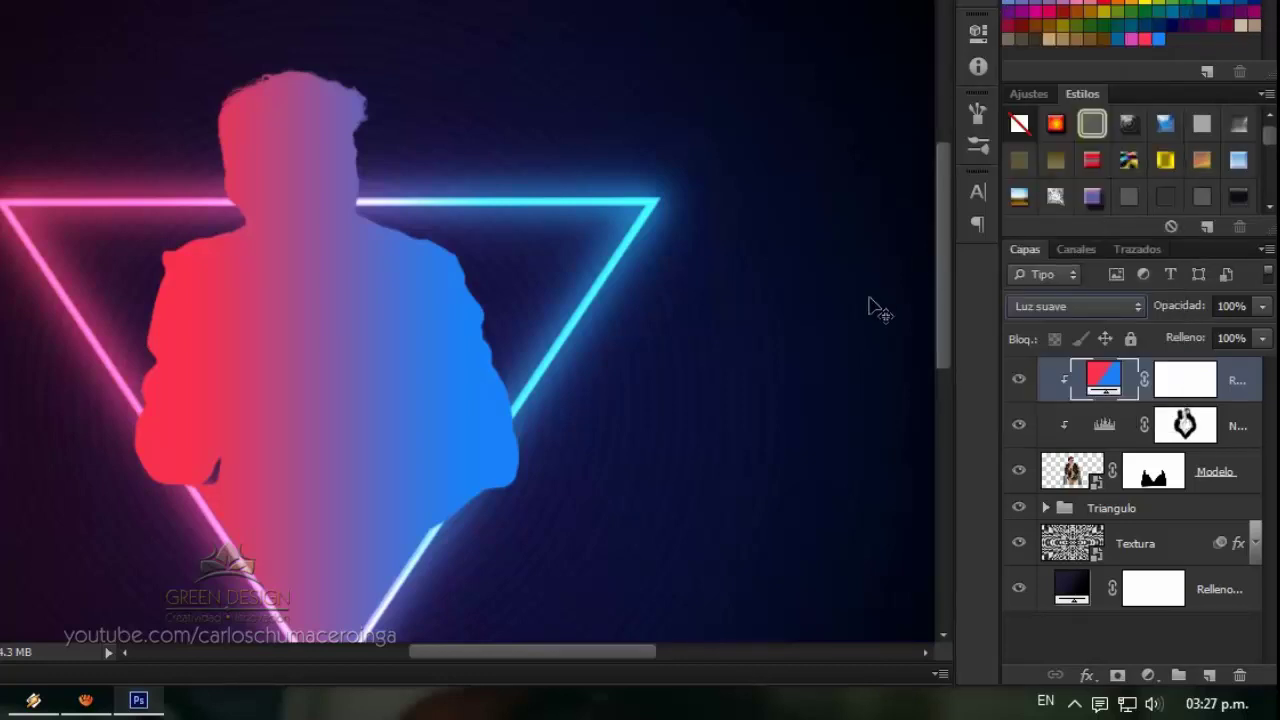
click(1190, 388)
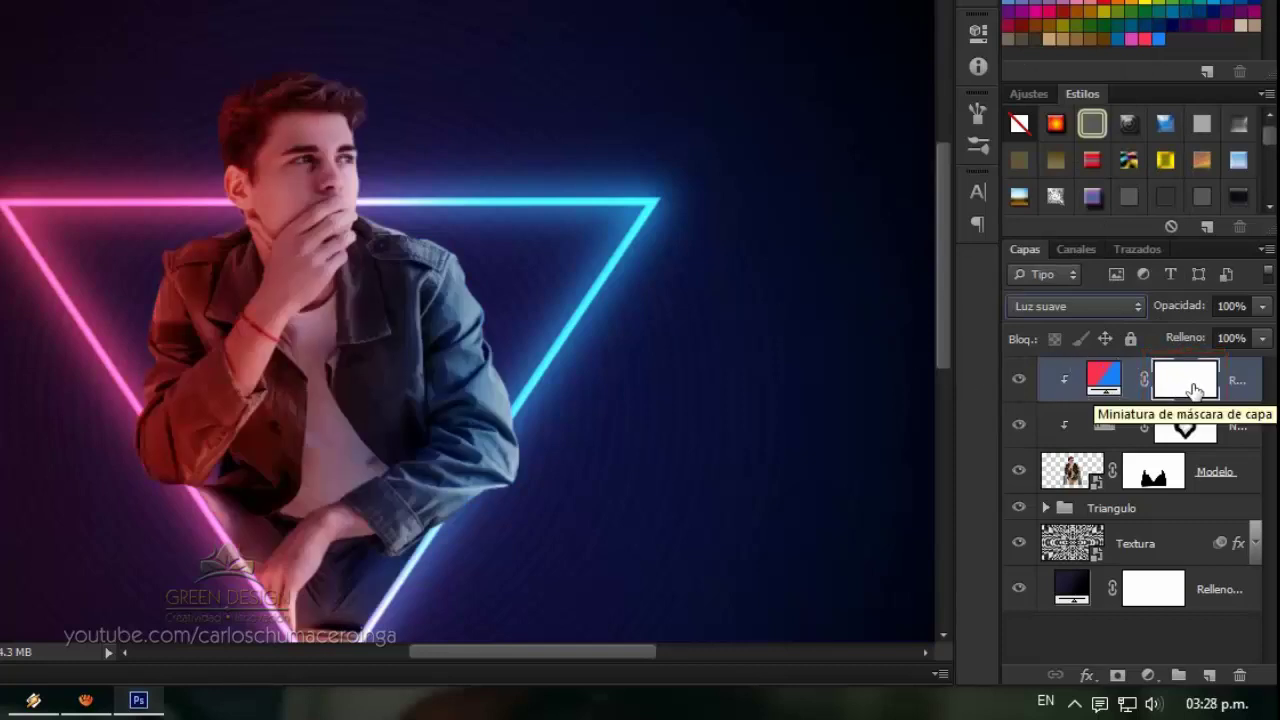
key(ctrl+i)
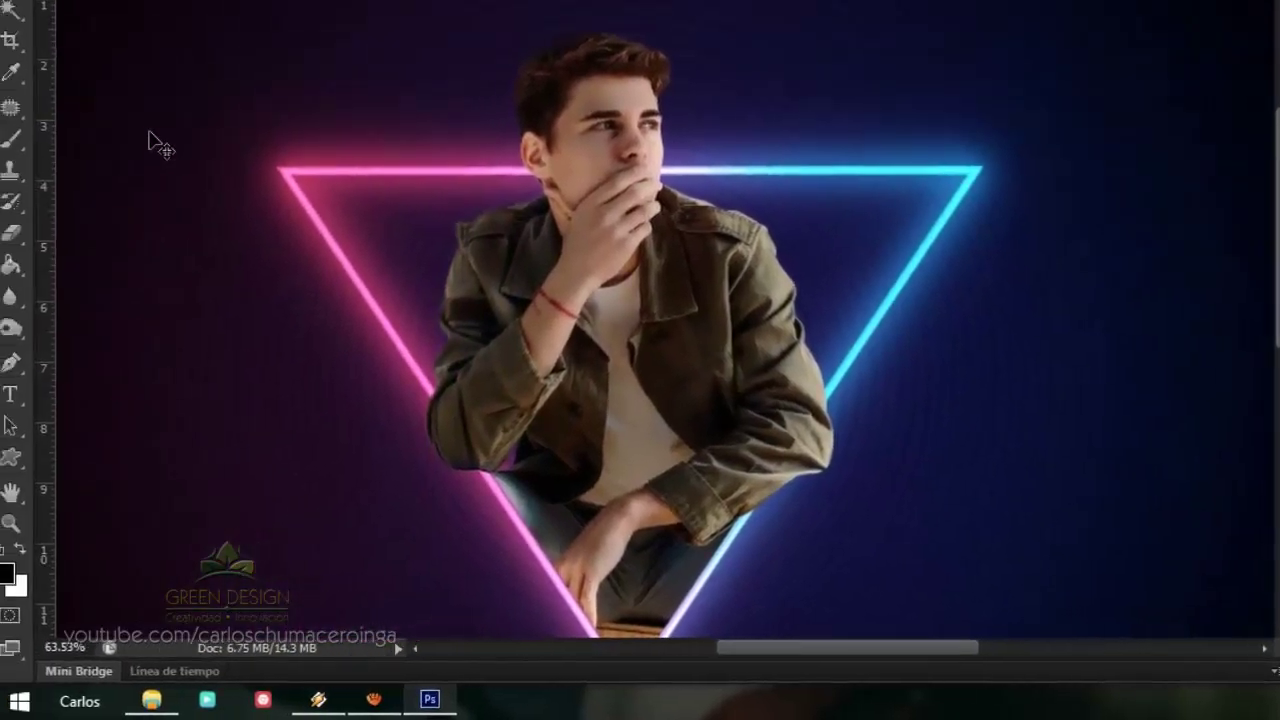
Switch to the standard Brush at 100% opacity with white as the foreground colour
click(19, 138)
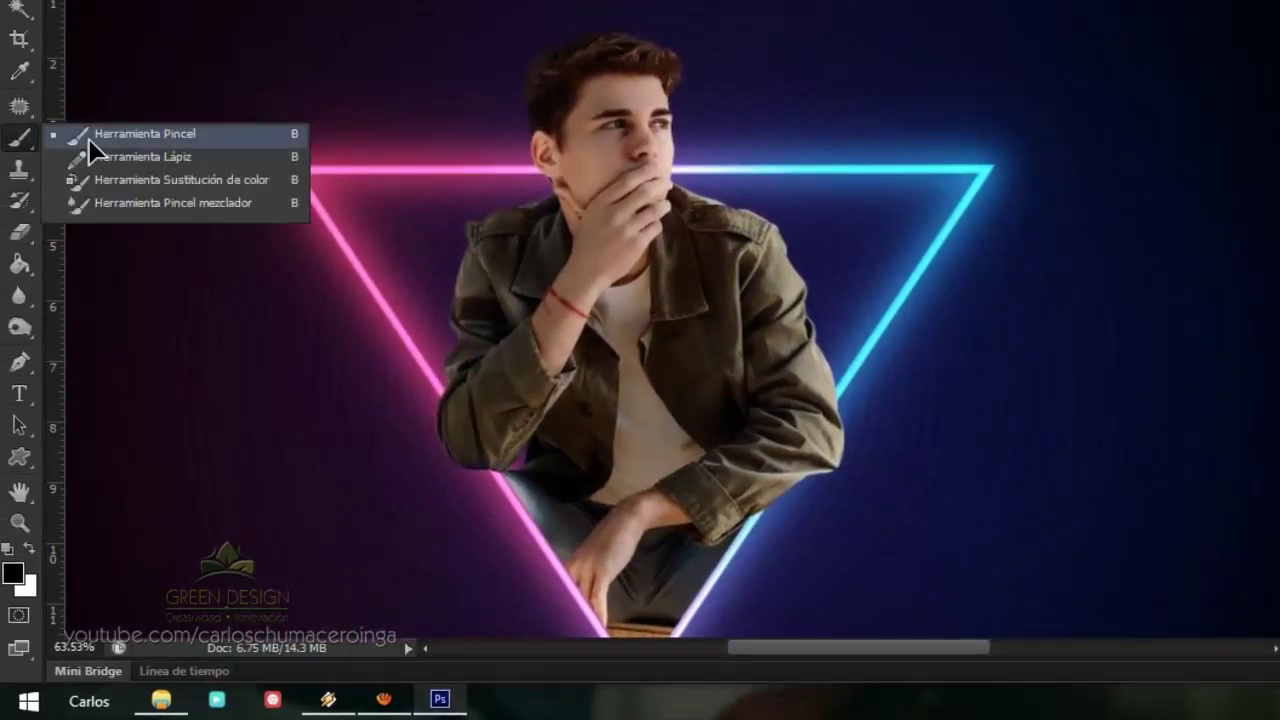
click(130, 134)
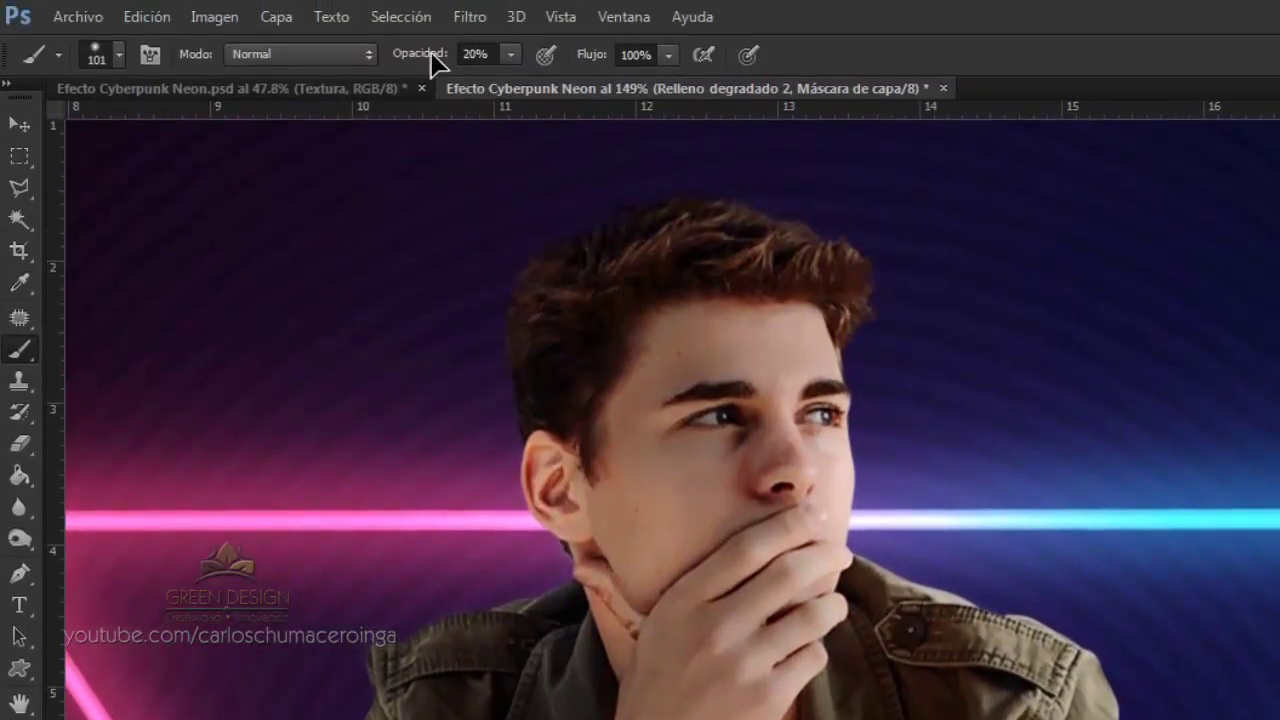
drag(425, 54, 518, 53)
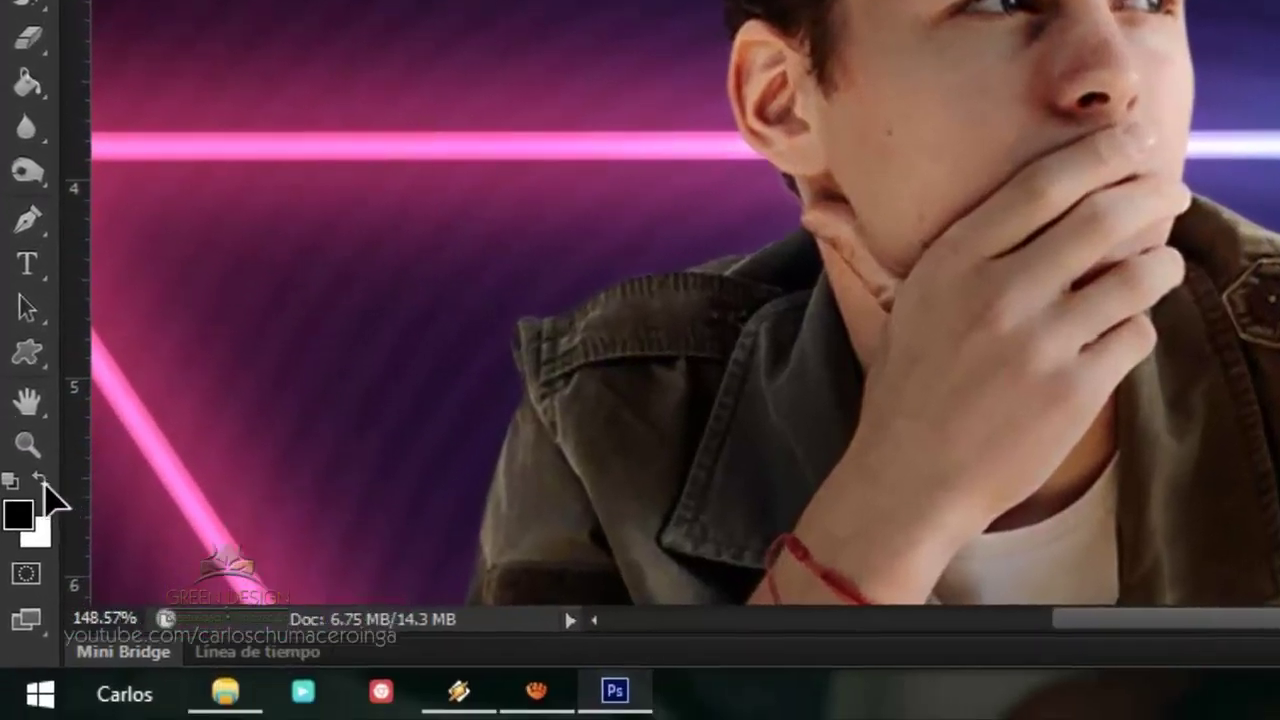
click(41, 481)
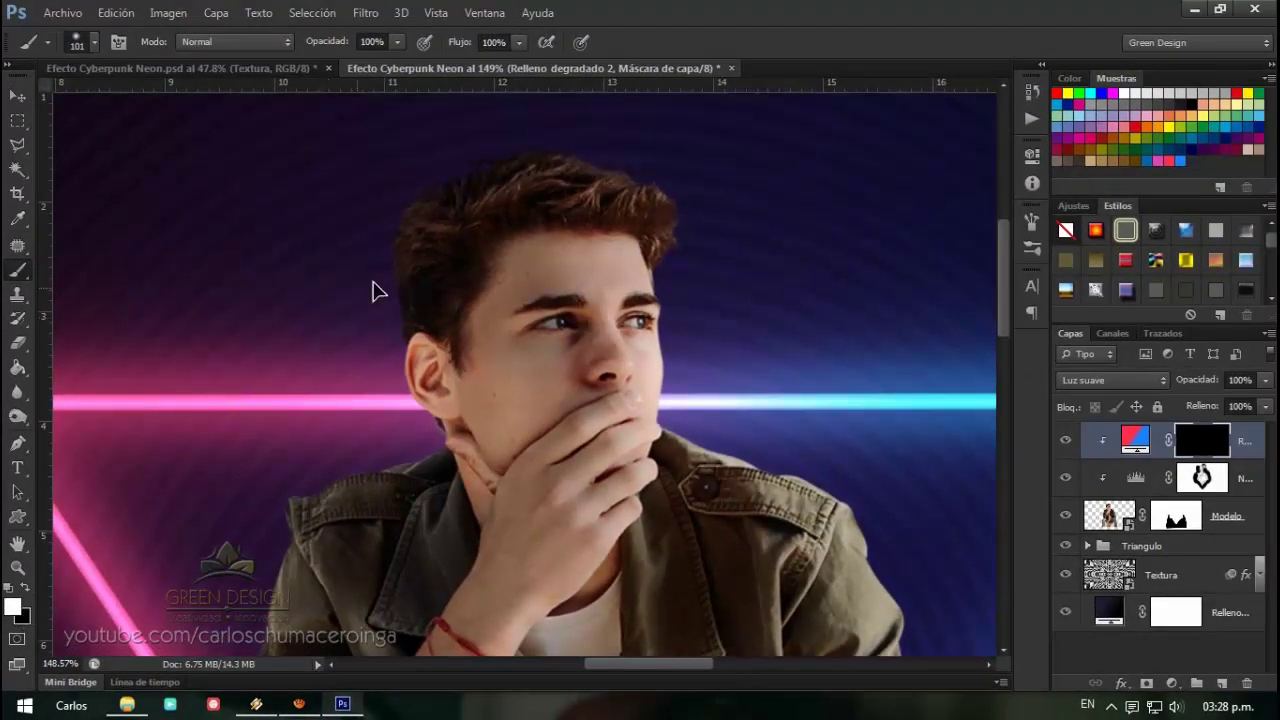
Paint white on the mask over the model's hair edge, ear, shoulders and jacket sides
drag(395, 215, 400, 440)
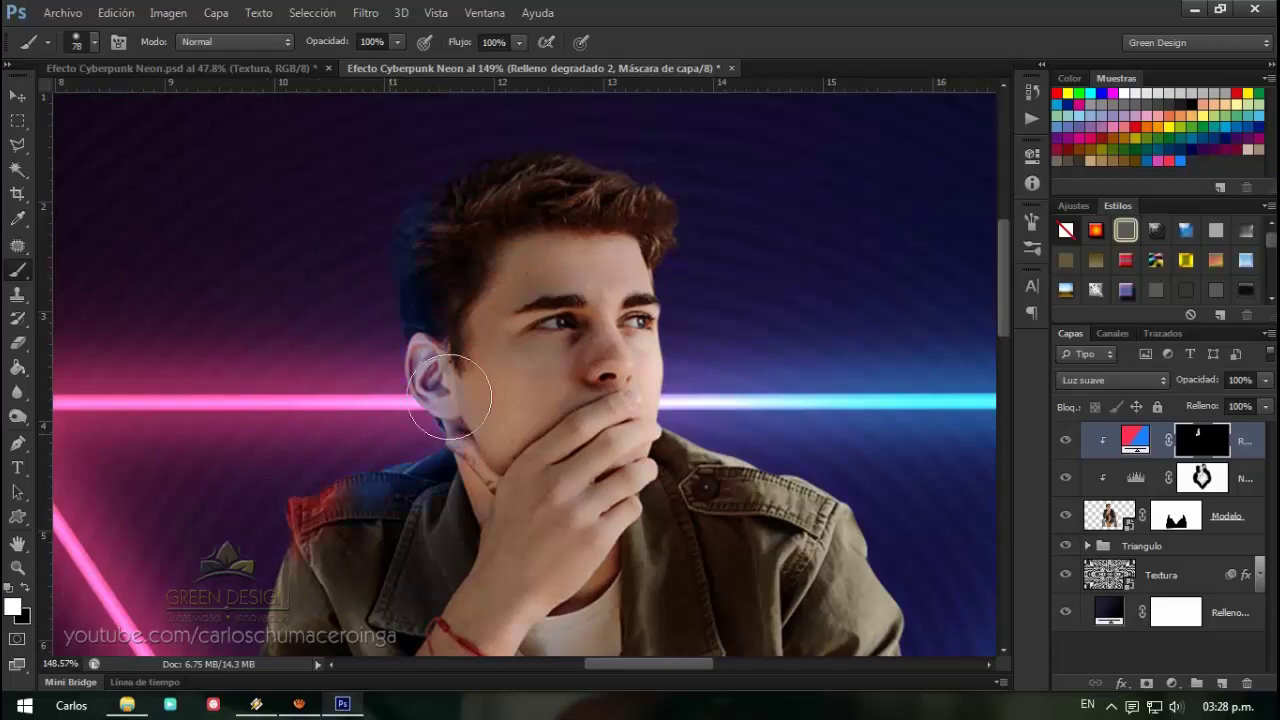
key(bracketright)
key(bracketright)
key(bracketright)
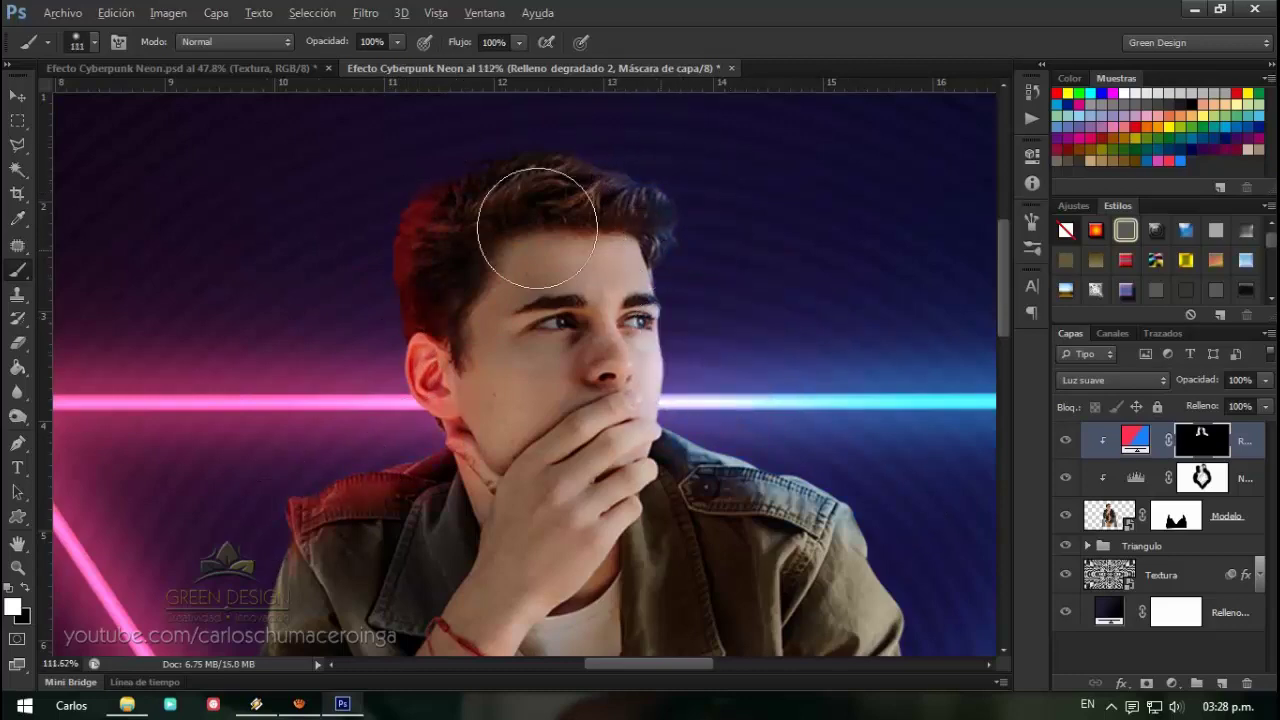
scroll(537, 228, down, 3)
scroll(443, 528, down, 5)
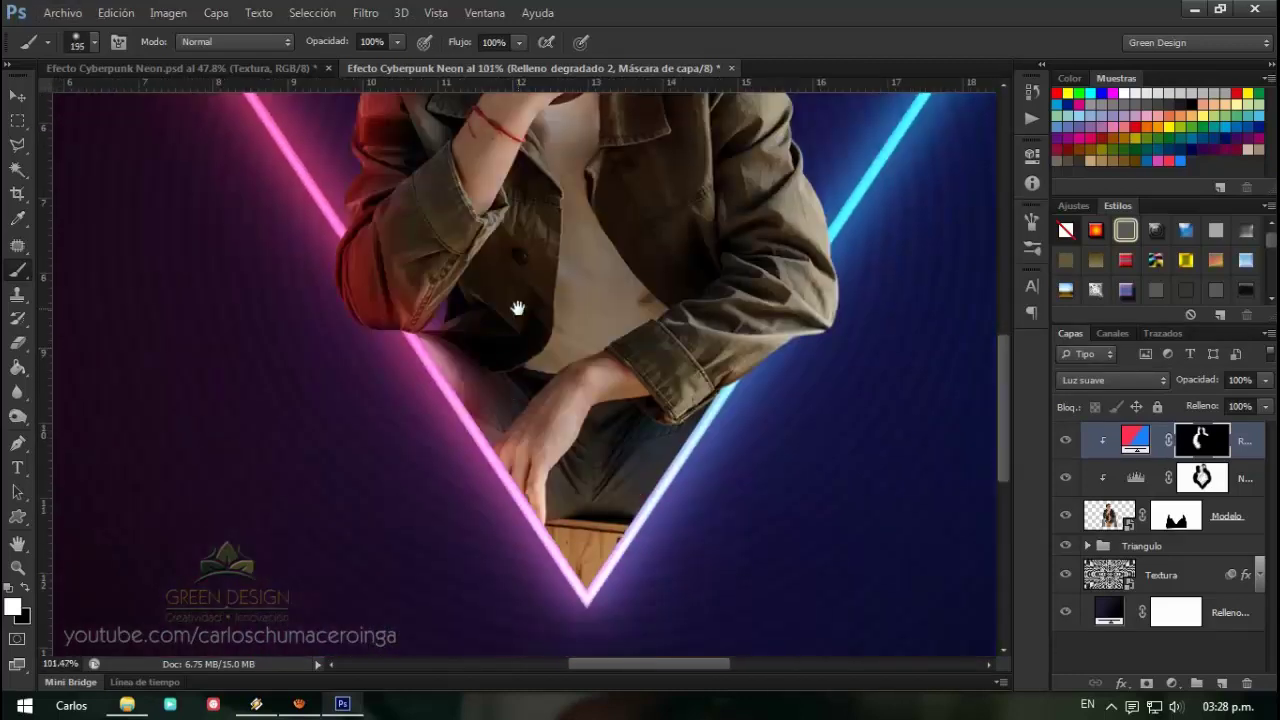
scroll(826, 370, up, 5)
drag(823, 434, 709, 276)
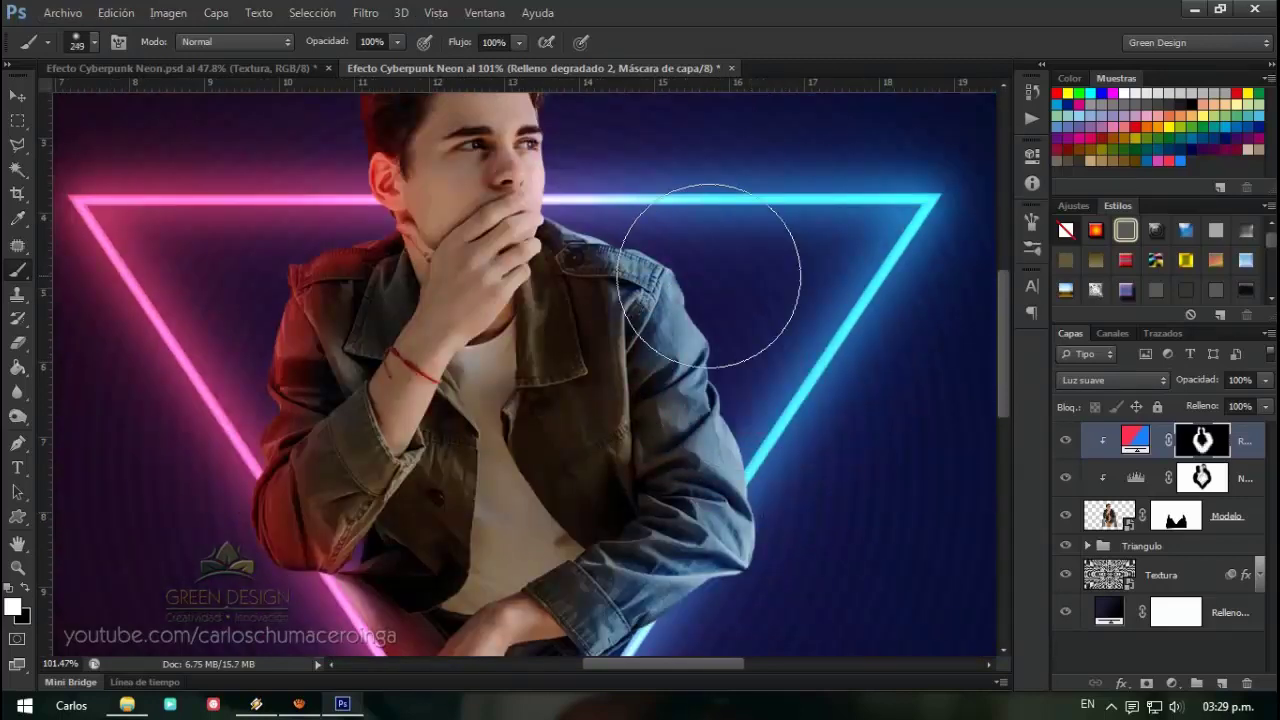
scroll(709, 276, up, 2)
scroll(634, 237, down, 1)
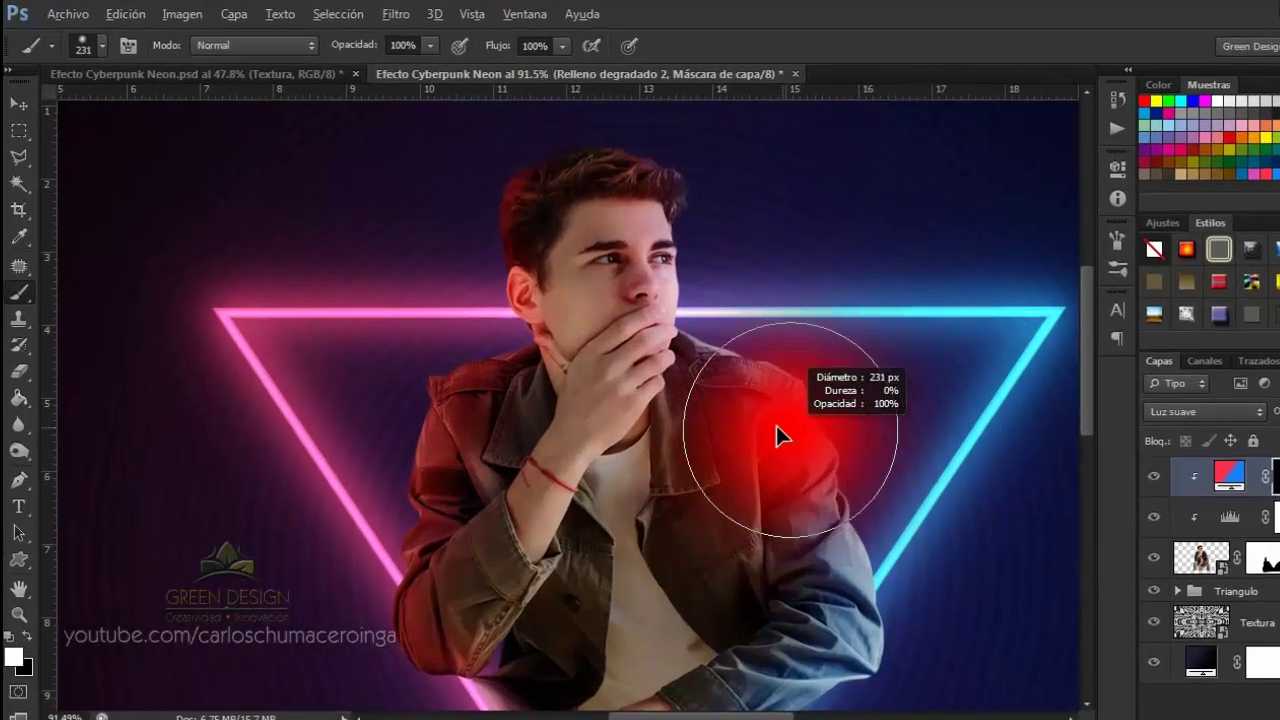
scroll(771, 443, up, 2)
Lower brush opacity to 20% and softly paint faint tint over the model's face and cheek
click(350, 46)
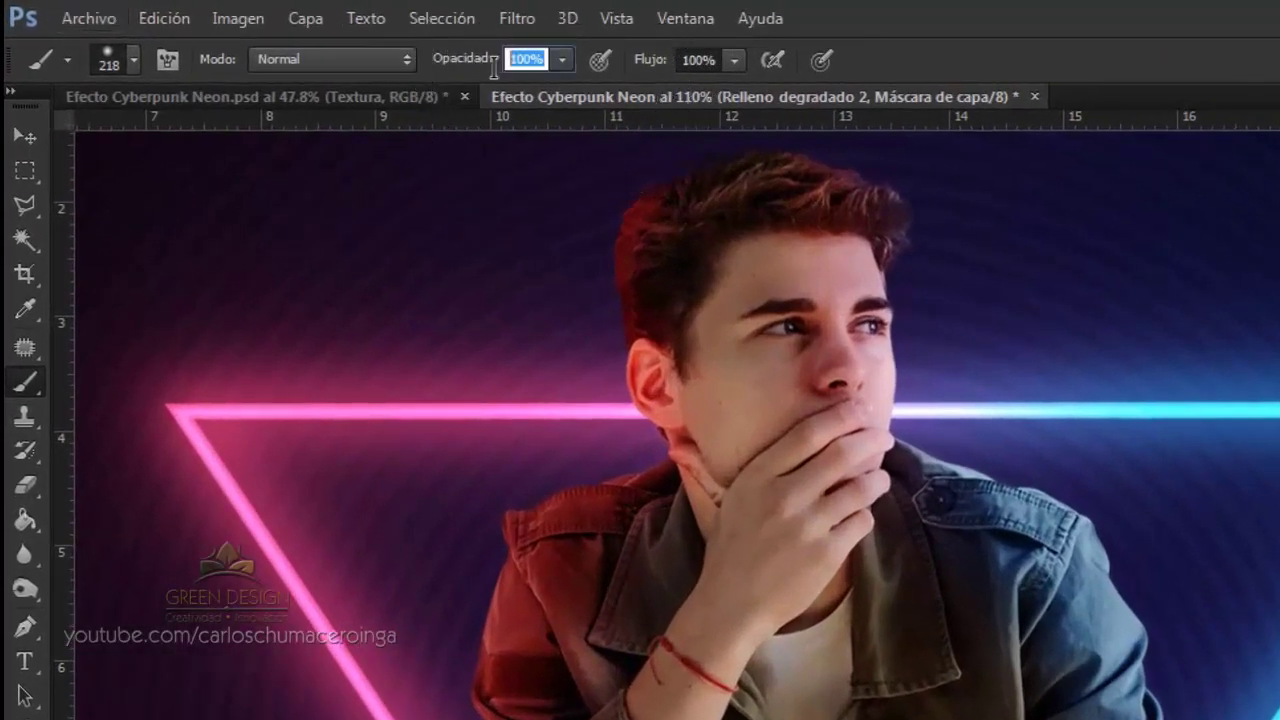
text(20)
key(Return)
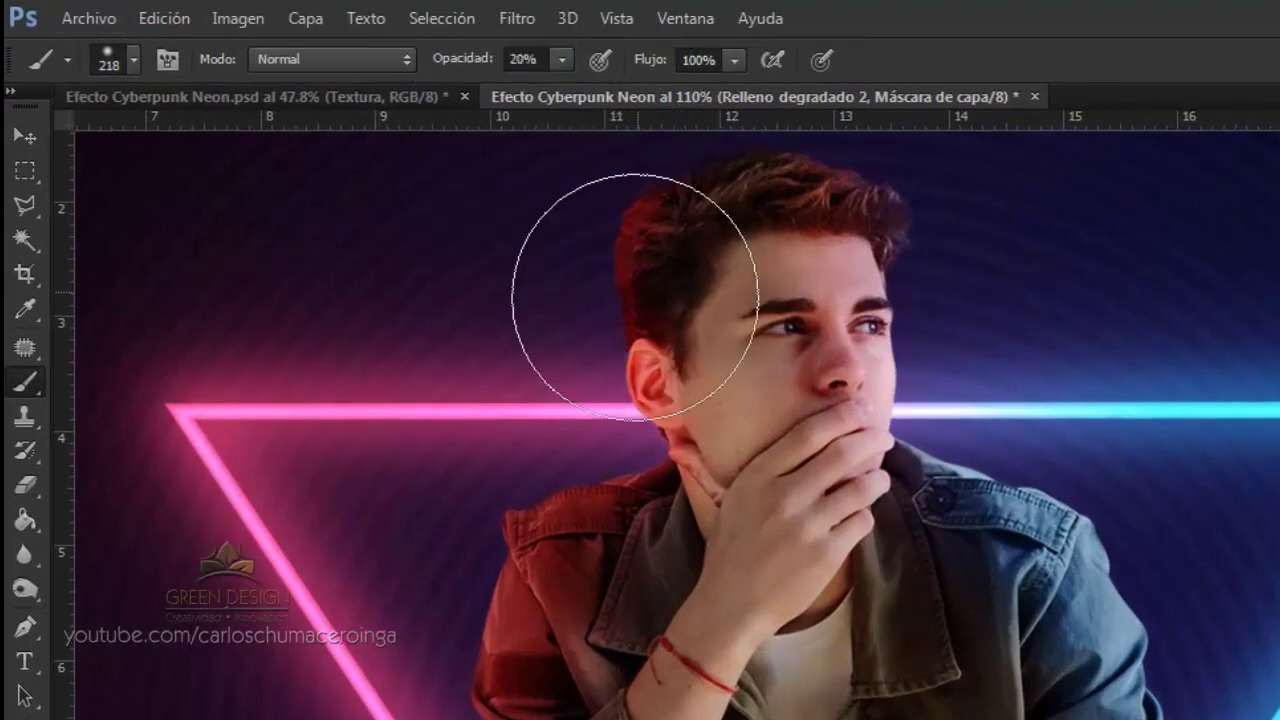
drag(634, 251, 686, 300)
scroll(527, 248, up, 3)
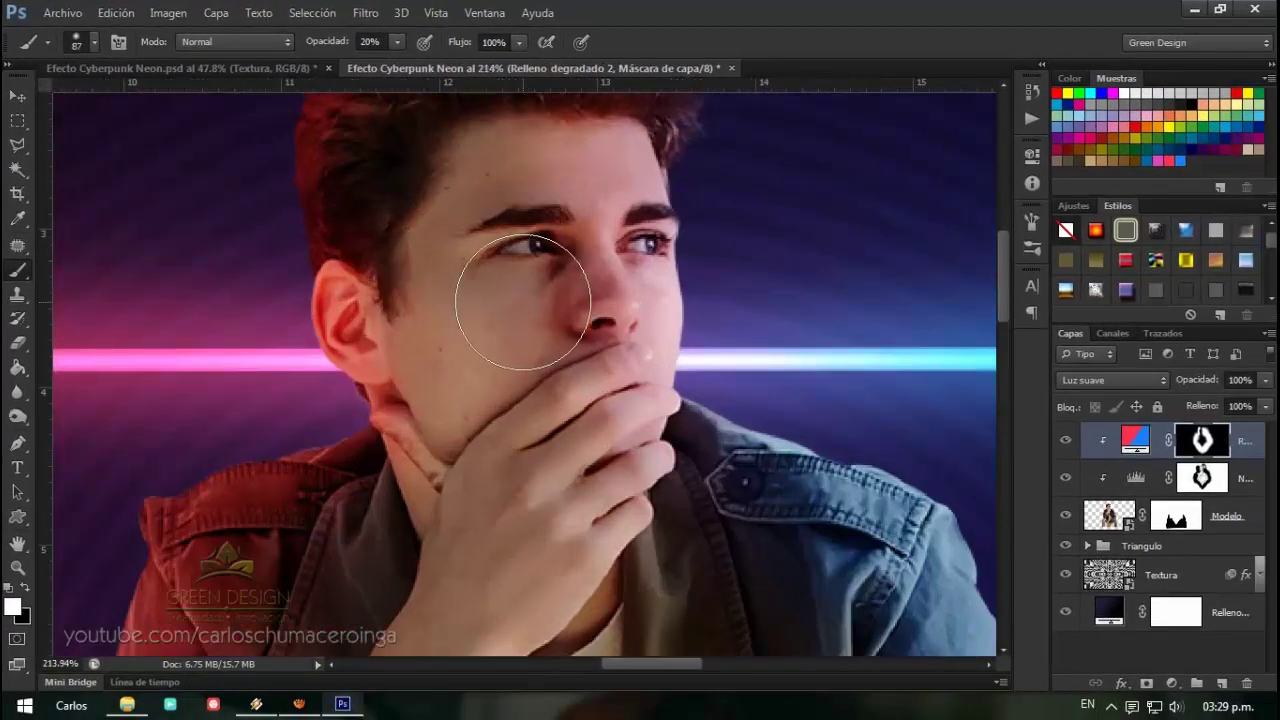
drag(530, 282, 501, 291)
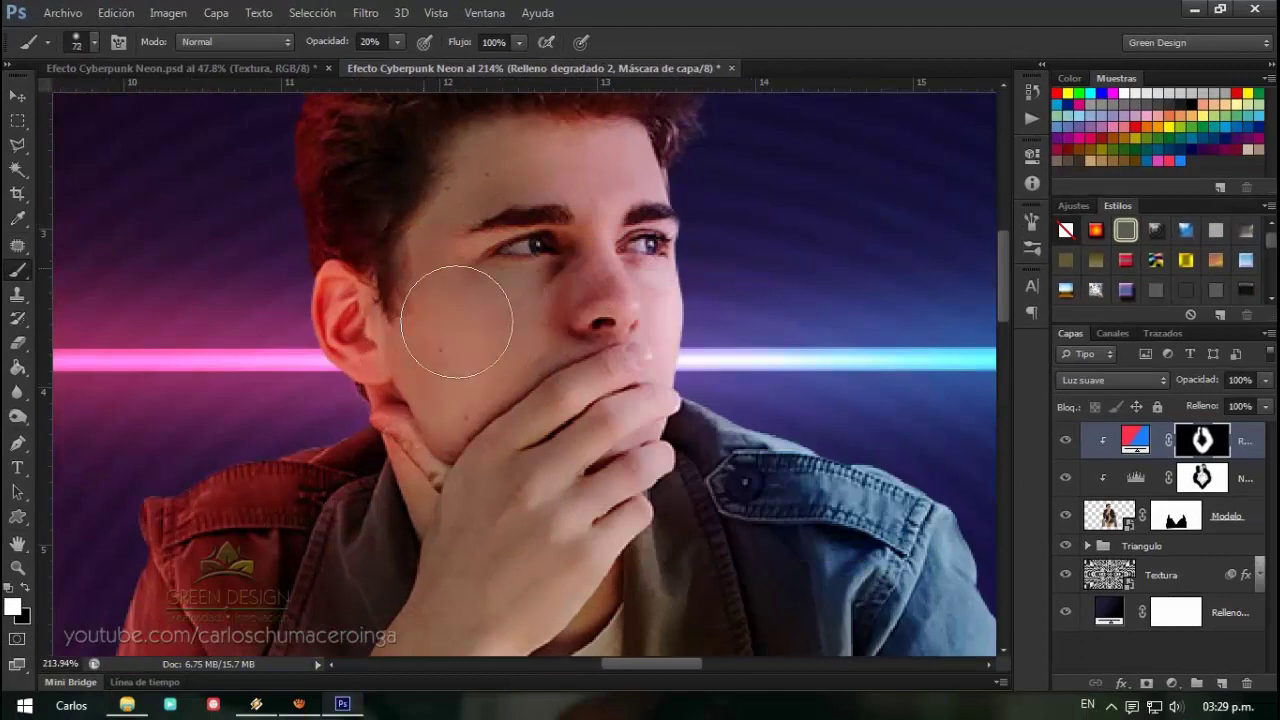
drag(490, 351, 478, 352)
Brush faint red-blue tint across the model's jacket and left sleeve
scroll(679, 360, down, 2)
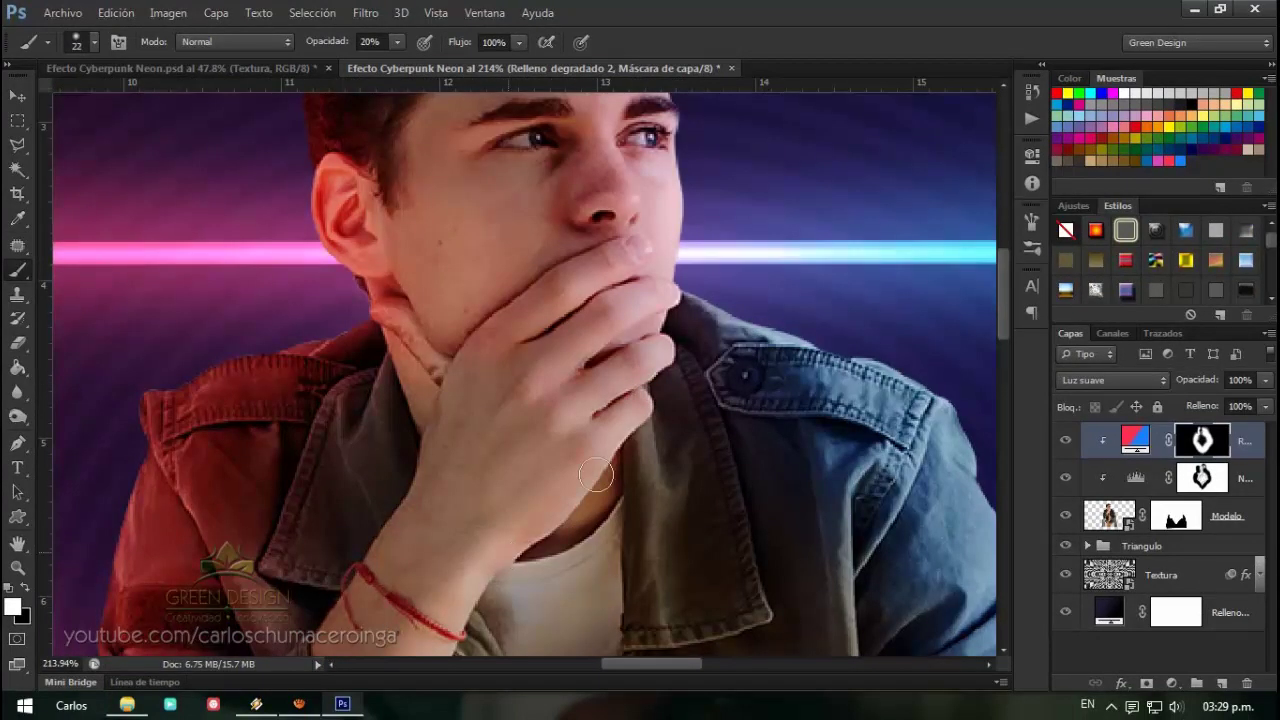
scroll(596, 477, down, 2)
drag(420, 440, 440, 440)
scroll(414, 434, down, 1)
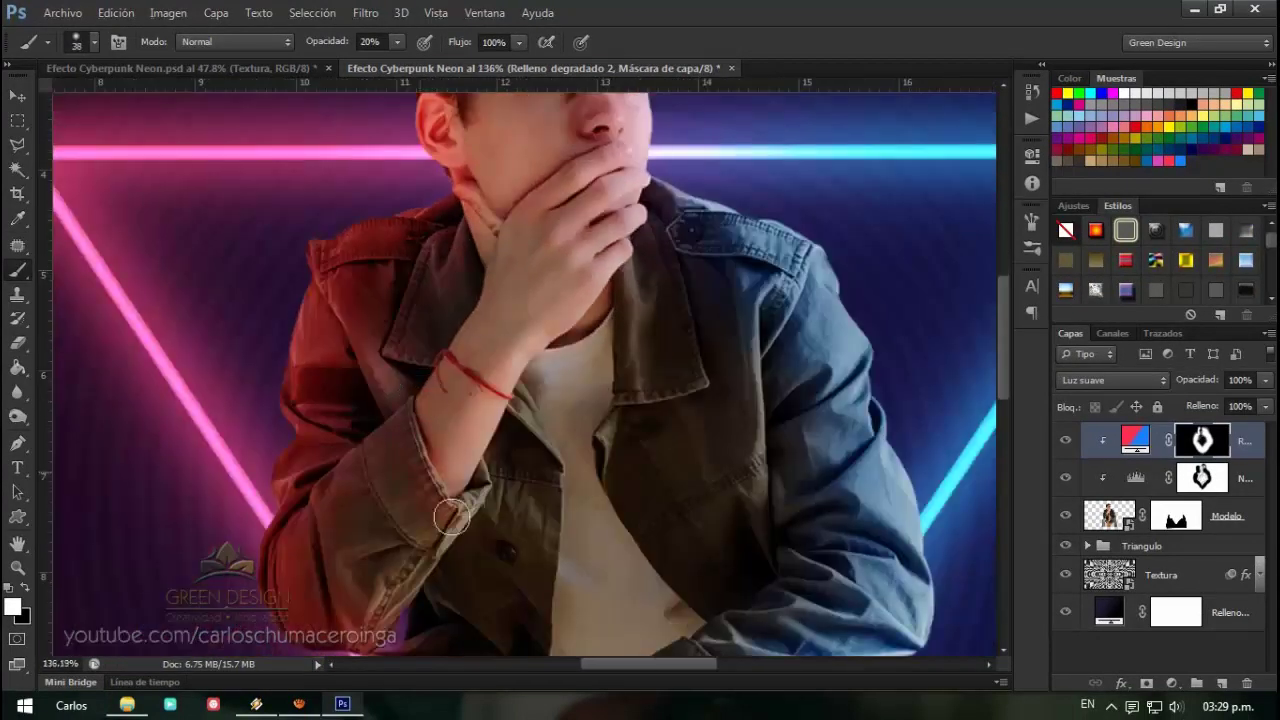
scroll(451, 516, up, 1)
drag(448, 504, 500, 512)
scroll(500, 512, down, 1)
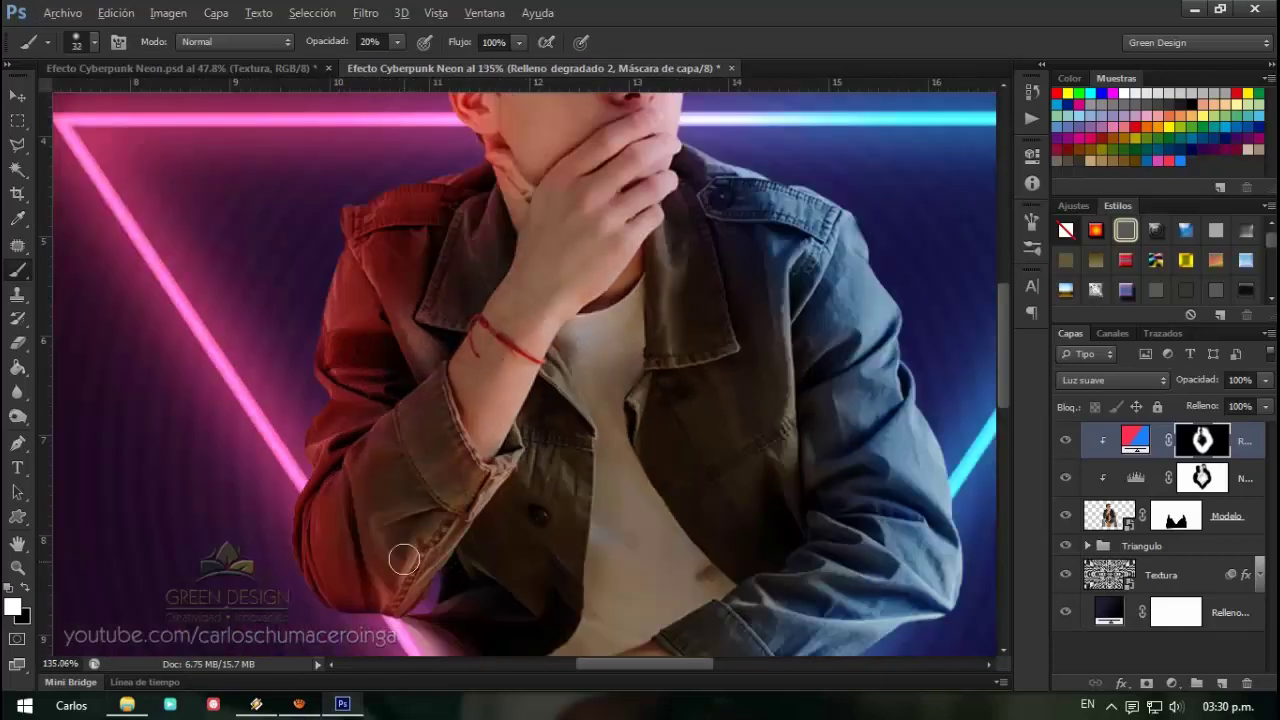
scroll(404, 560, down, 1)
Tint the jacket's lower edge and right side, then select the gradient fill thumbnail
drag(534, 400, 543, 428)
drag(523, 500, 509, 428)
scroll(509, 428, up, 1)
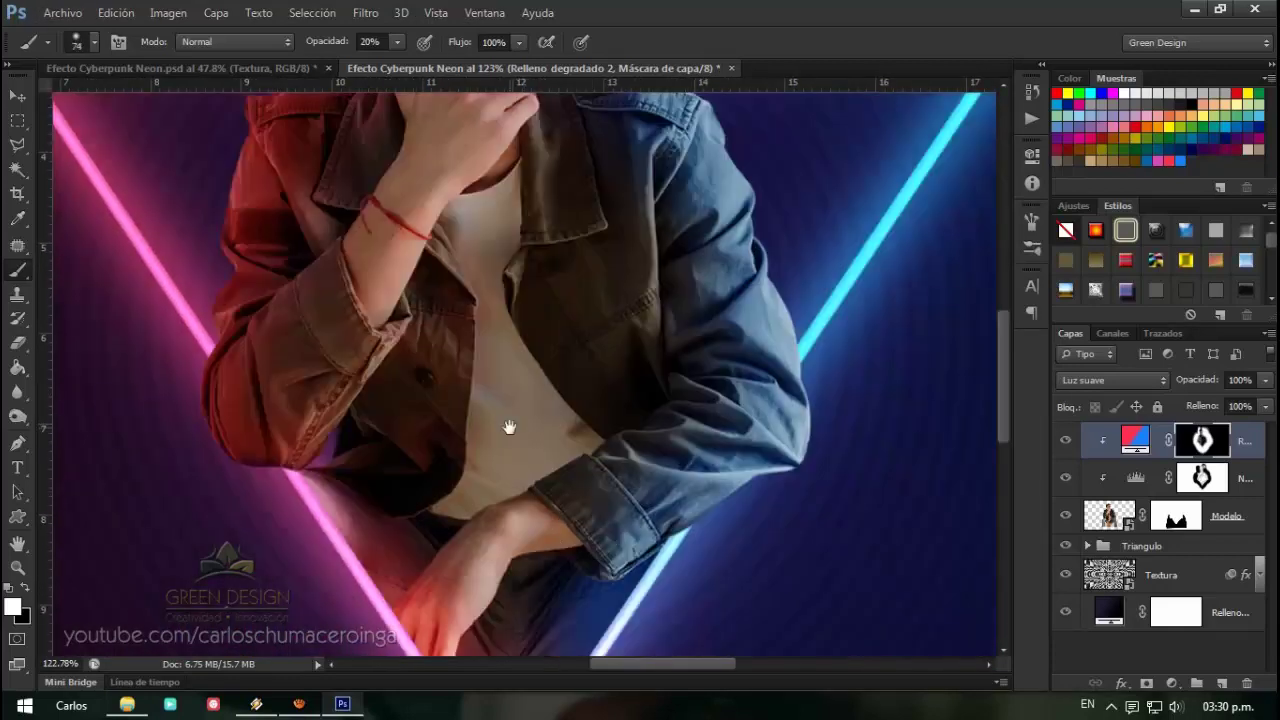
drag(620, 515, 657, 394)
scroll(580, 260, up, 3)
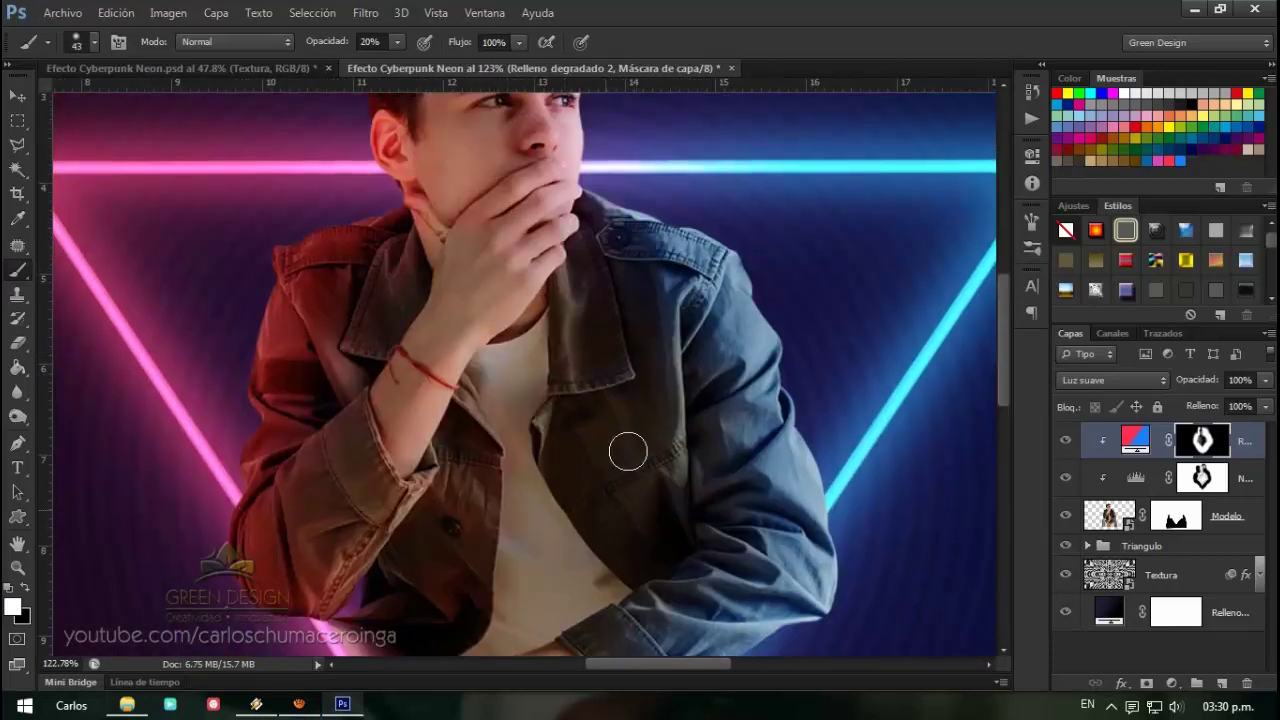
scroll(620, 460, down, 2)
scroll(534, 486, up, 1)
scroll(534, 486, down, 3)
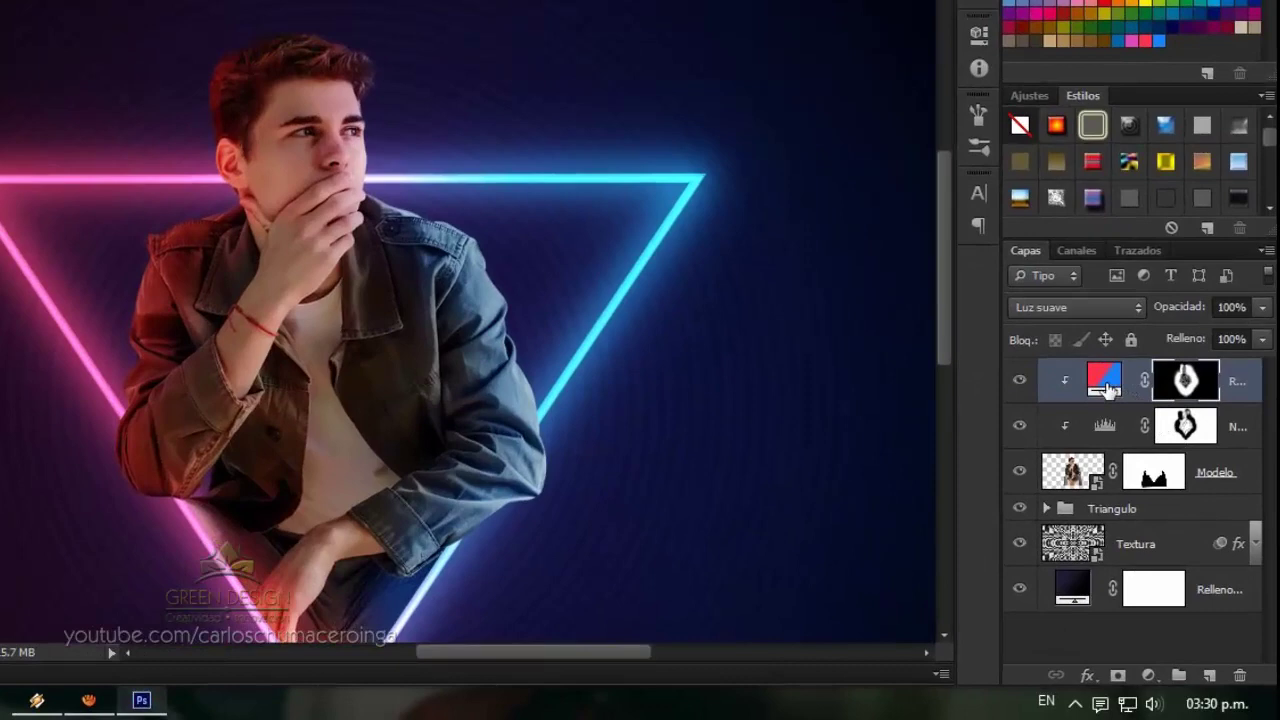
click(1105, 384)
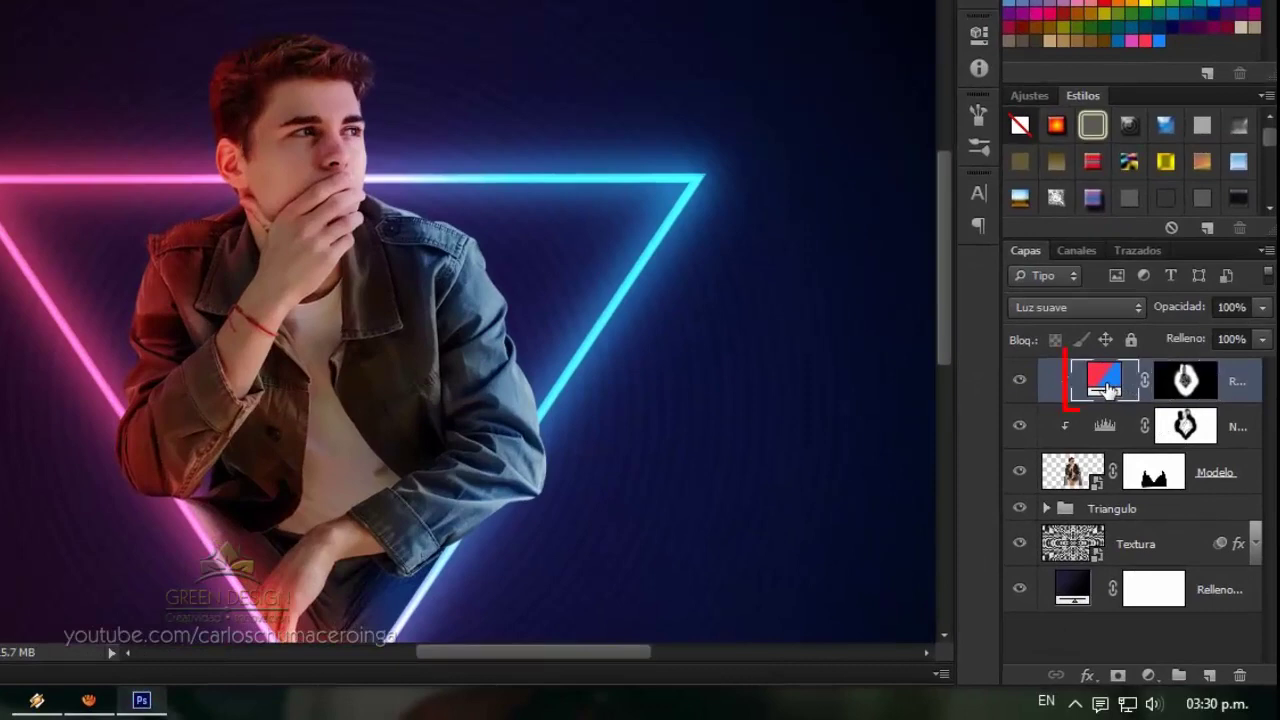
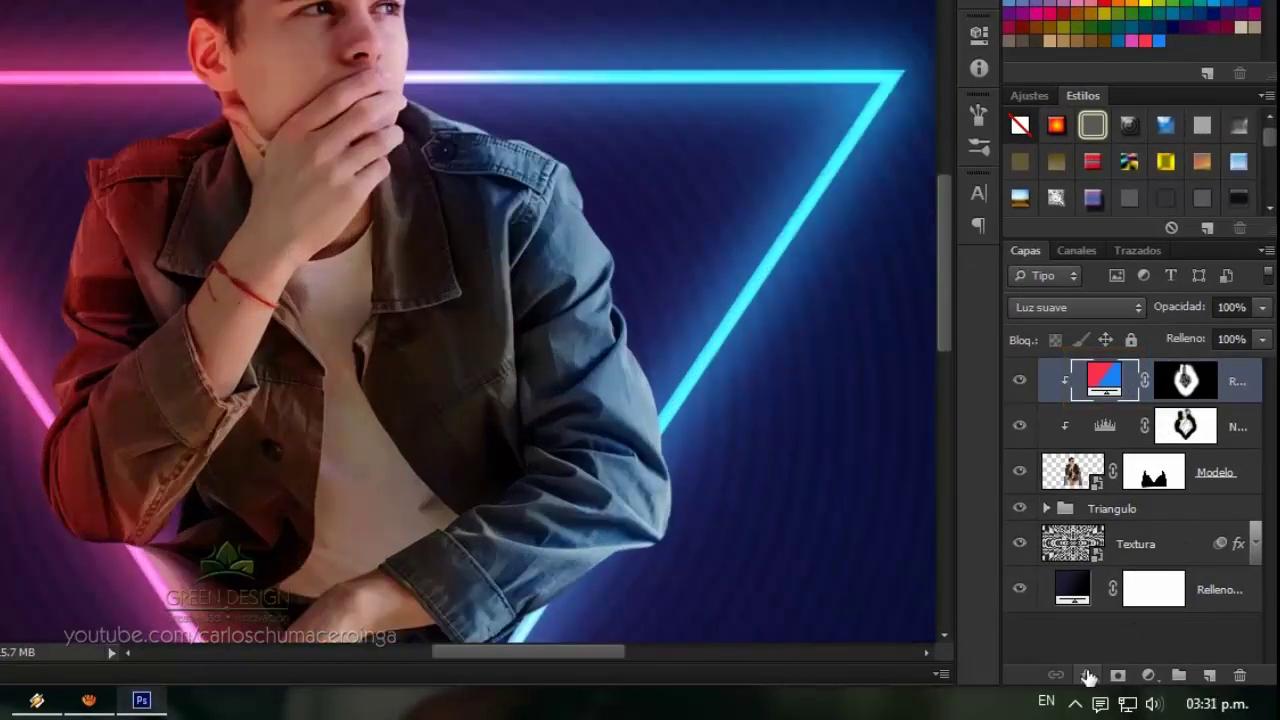
Split the top gradient layer's underlying-layer black point to 0/40 in Blending Options
click(1087, 675)
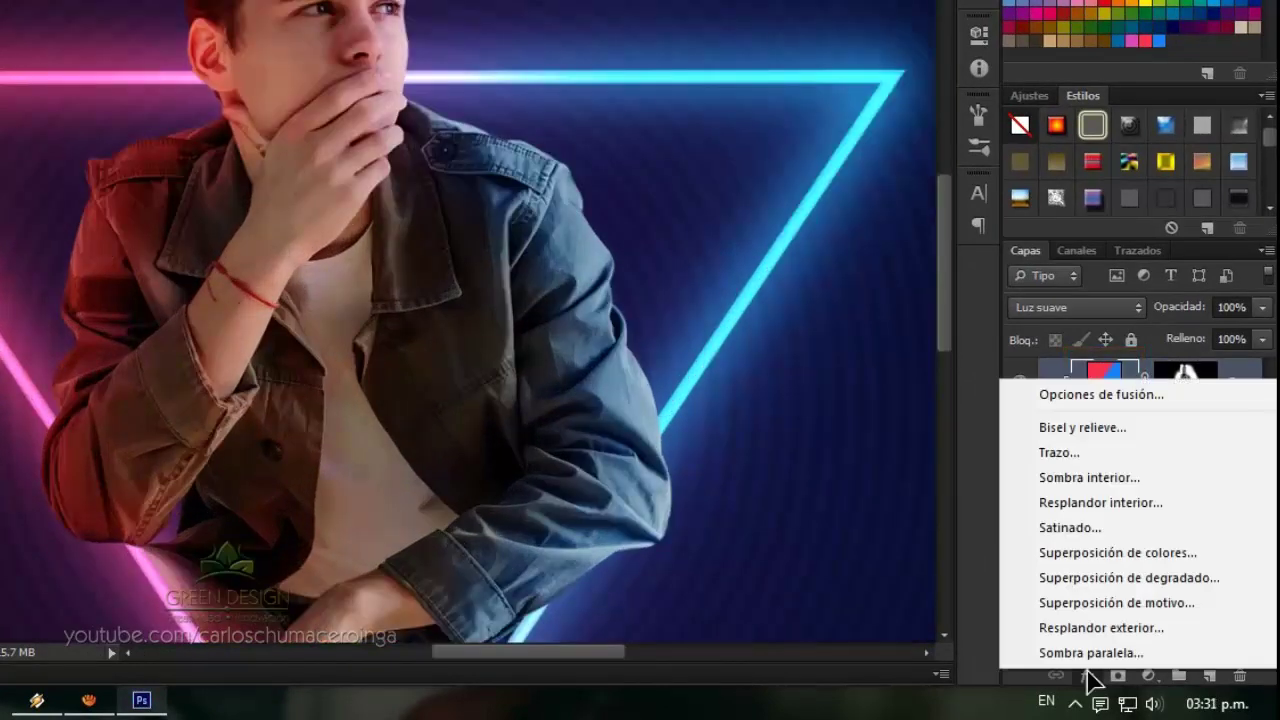
click(1220, 392)
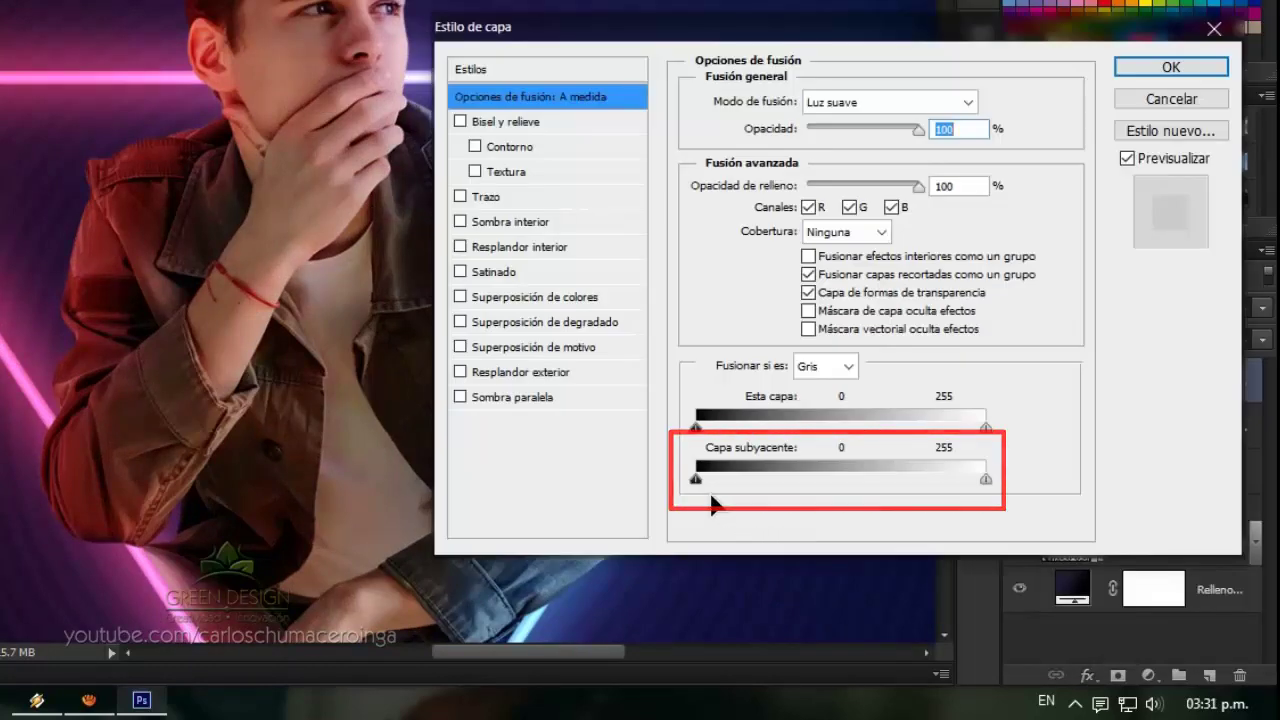
key(alt)
mouse_move(697, 480)
mouse_down()
mouse_move(747, 483)
mouse_move(740, 491)
mouse_up()
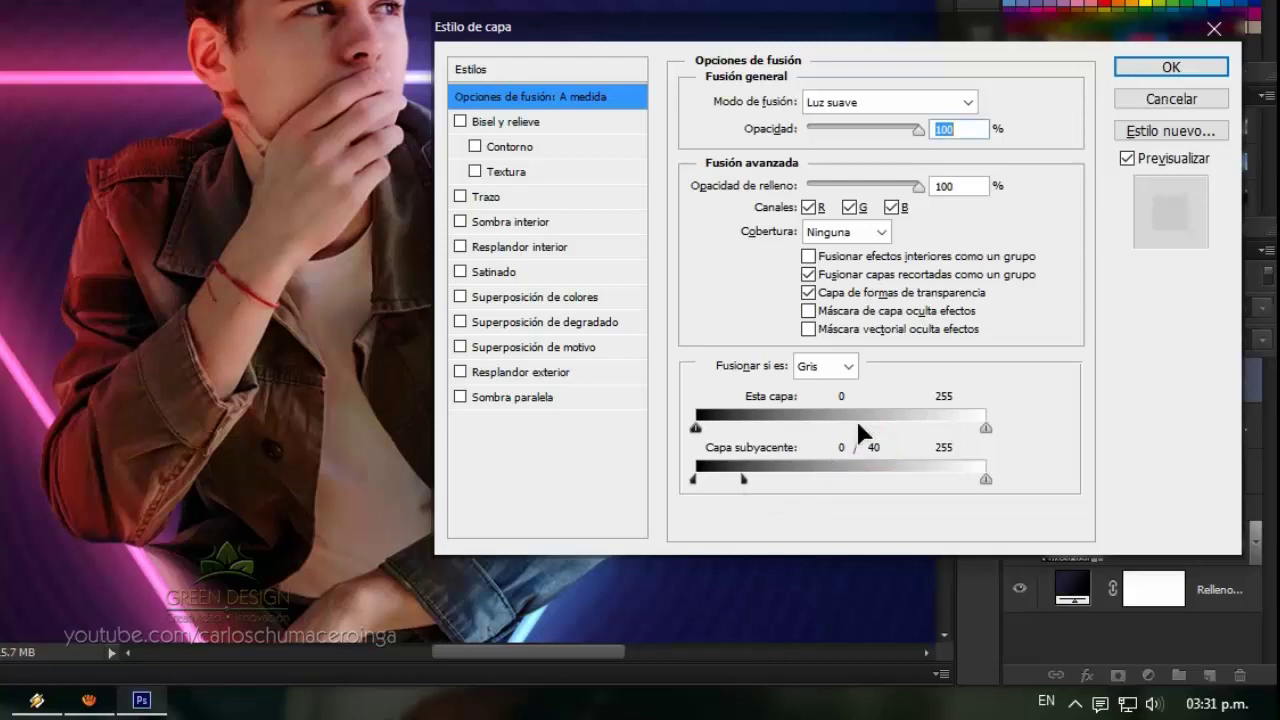
click(1171, 67)
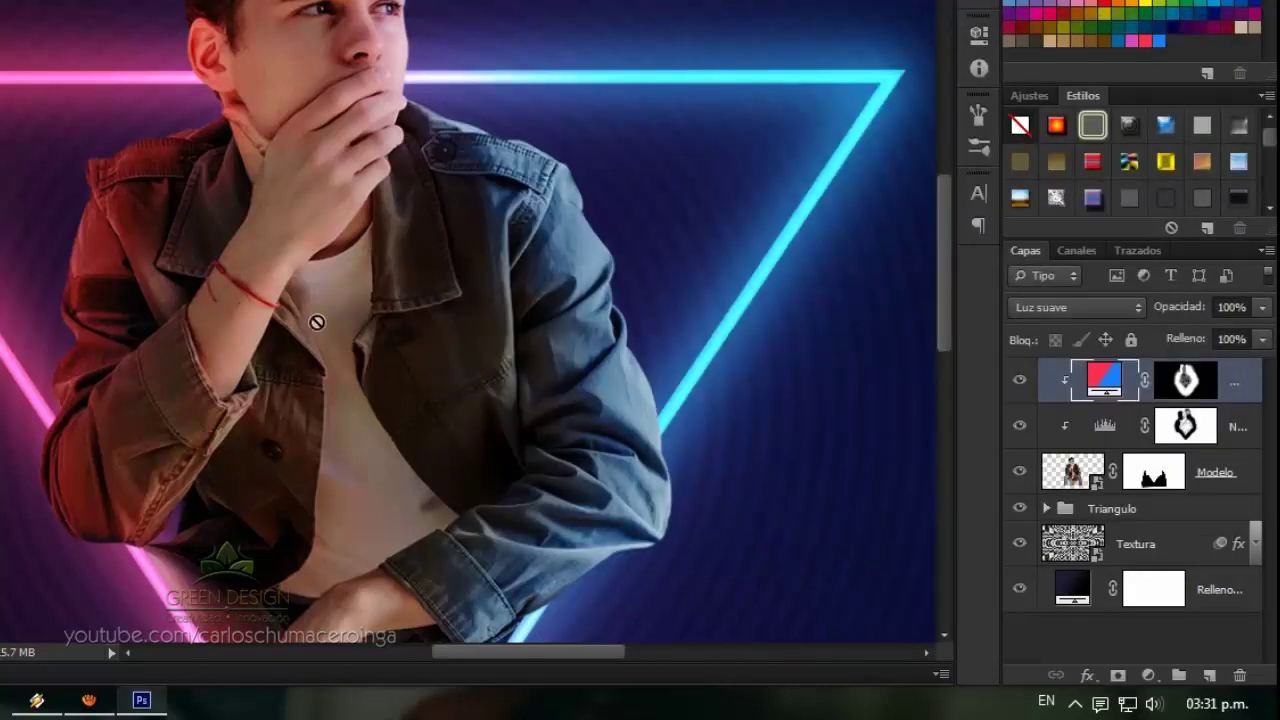
Duplicate the pink-blue gradient fill layer and clip the copy to the model layers below
scroll(343, 320, down, 1)
scroll(350, 320, down, 1)
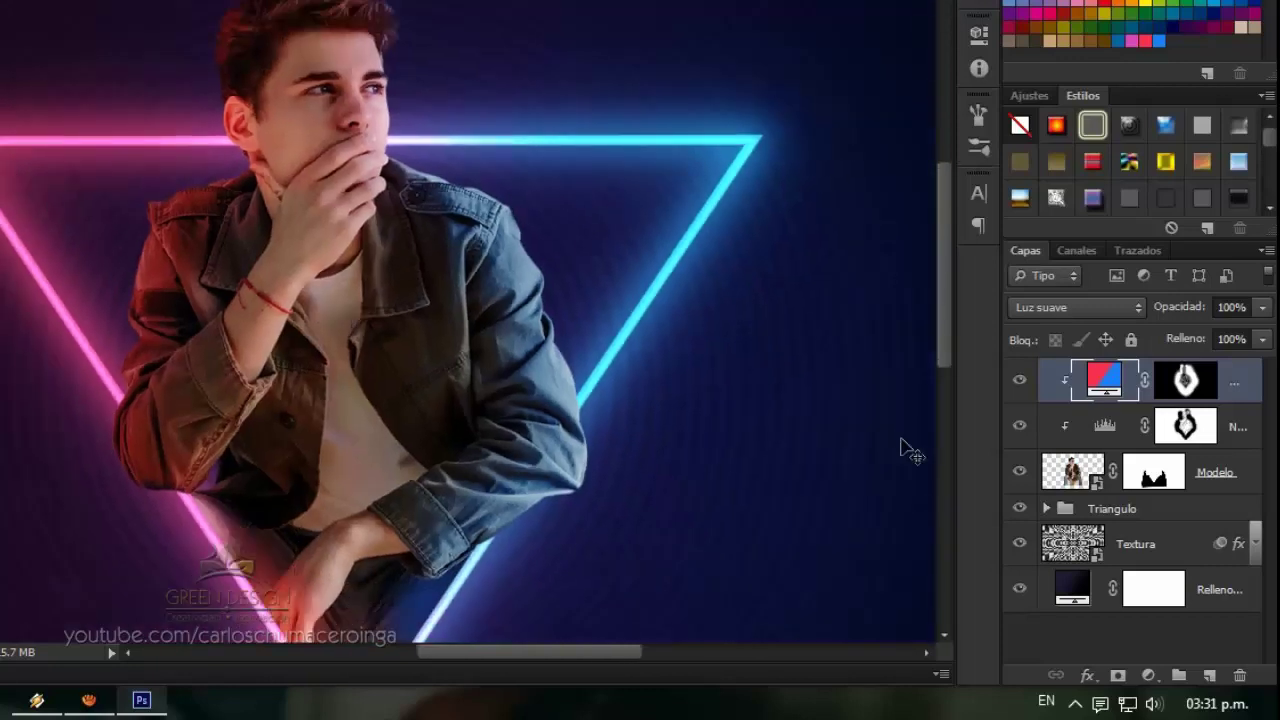
key(ctrl+j)
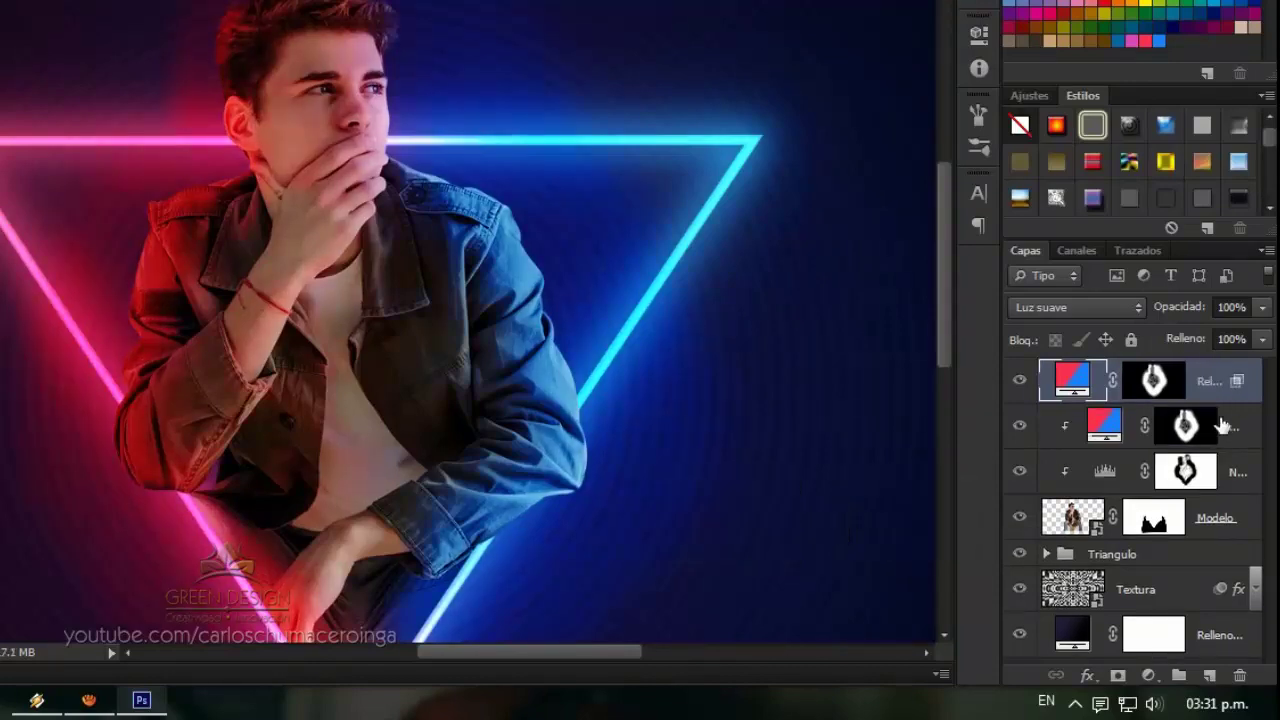
right_click(1200, 397)
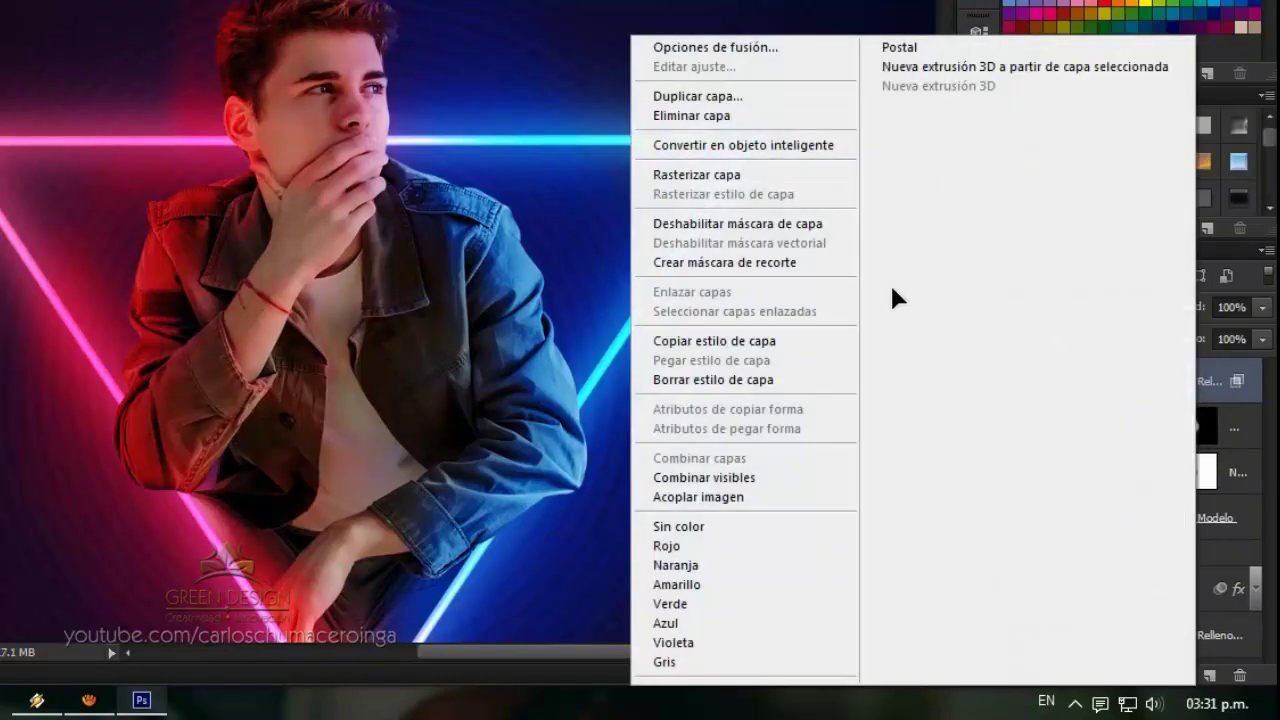
click(820, 265)
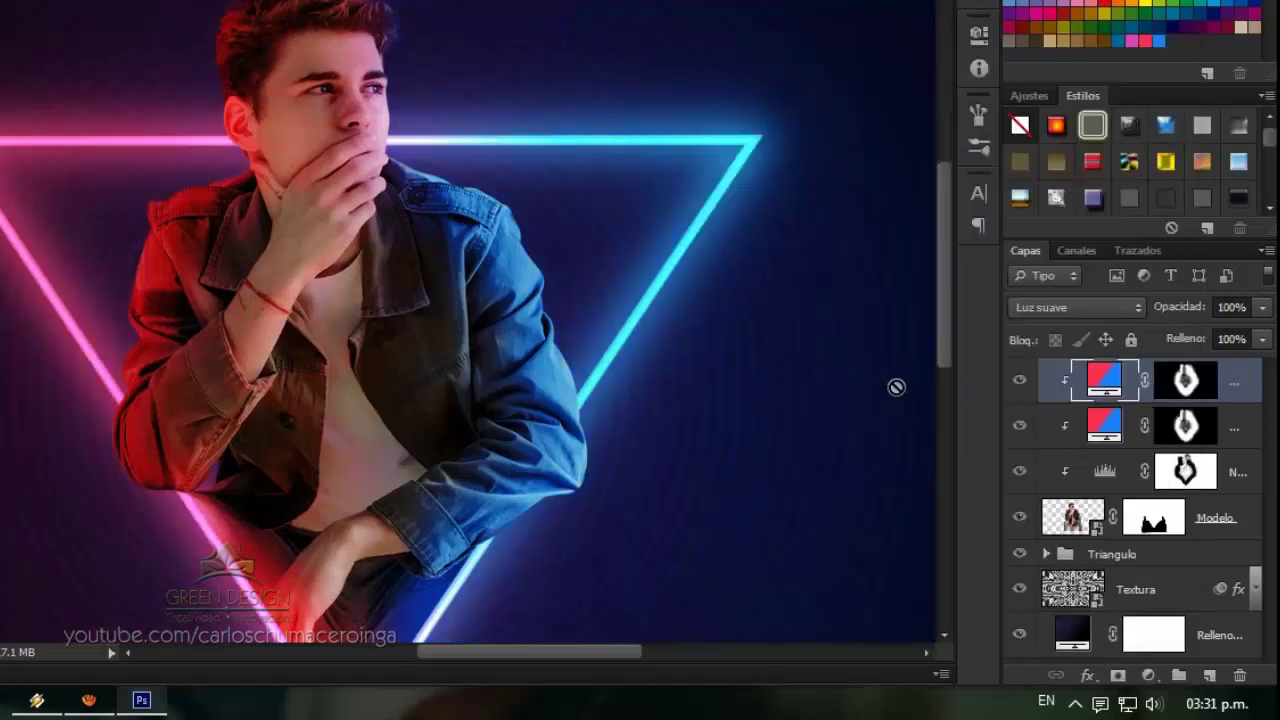
Set the duplicate gradient layer to Sobreexpos. lineal (Añadir) blending with 35% fill
click(1129, 308)
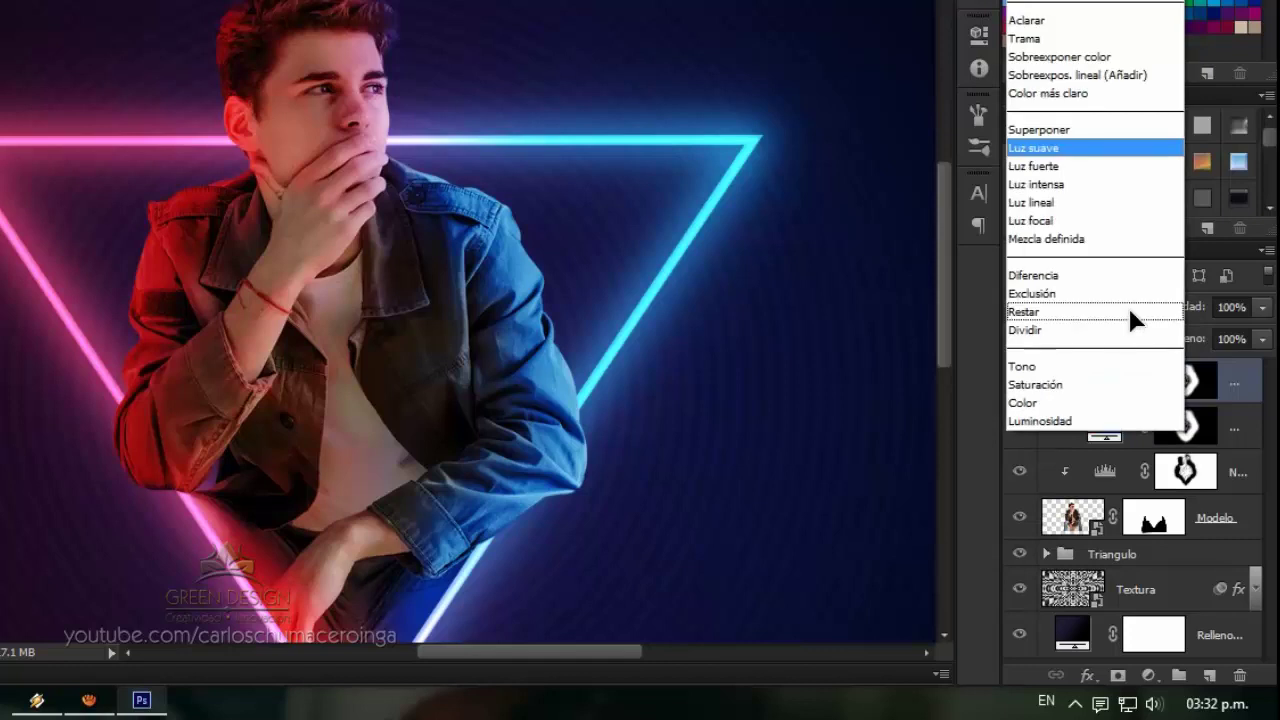
click(1165, 75)
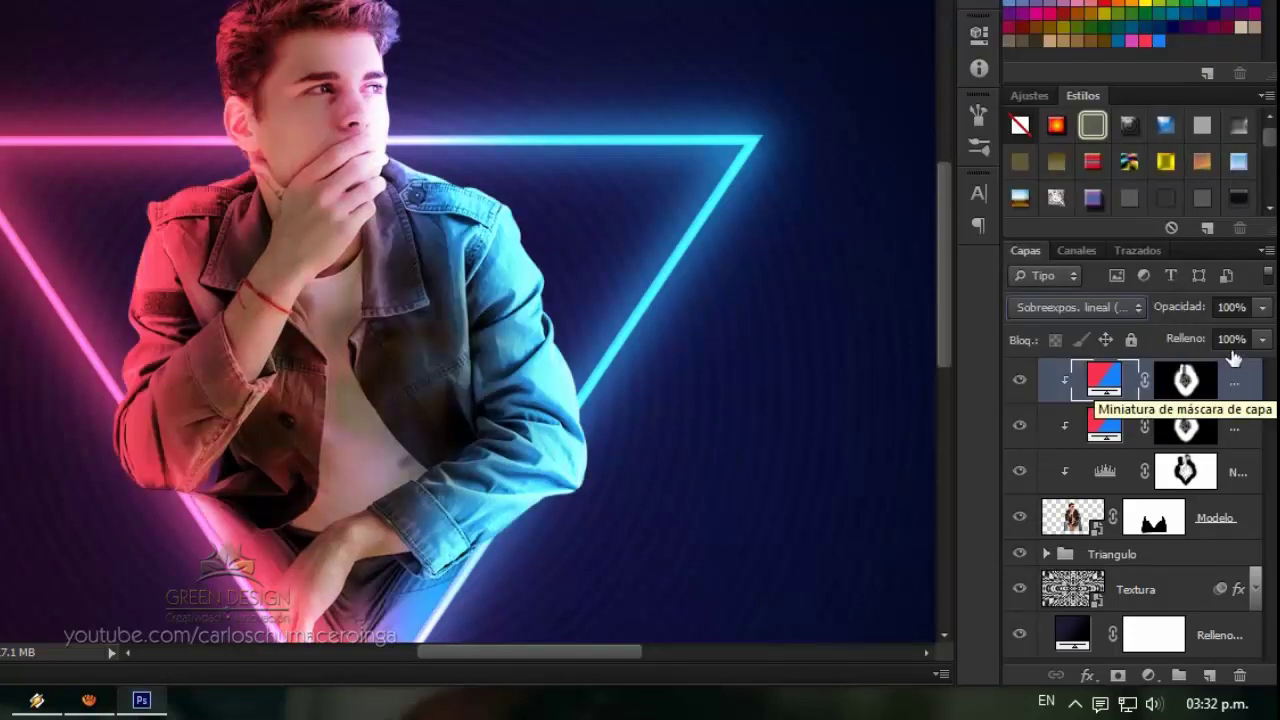
click(1220, 340)
text(3)
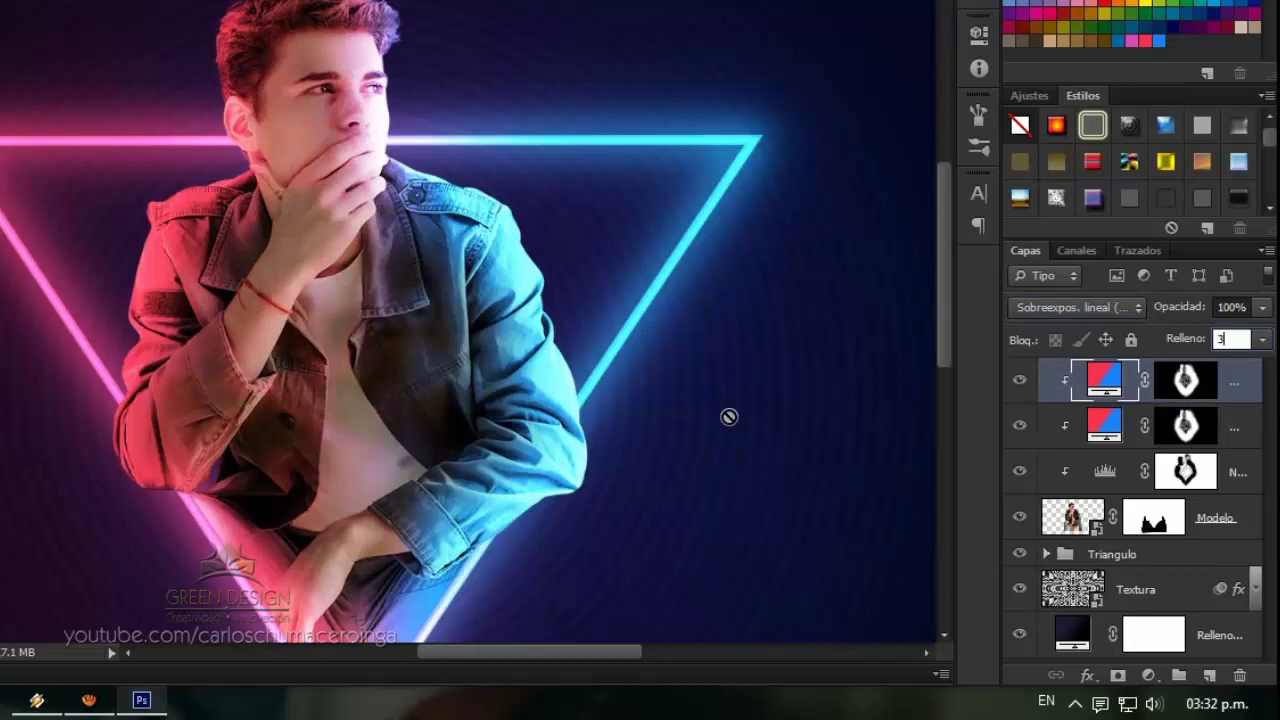
text(5)
key(Return)
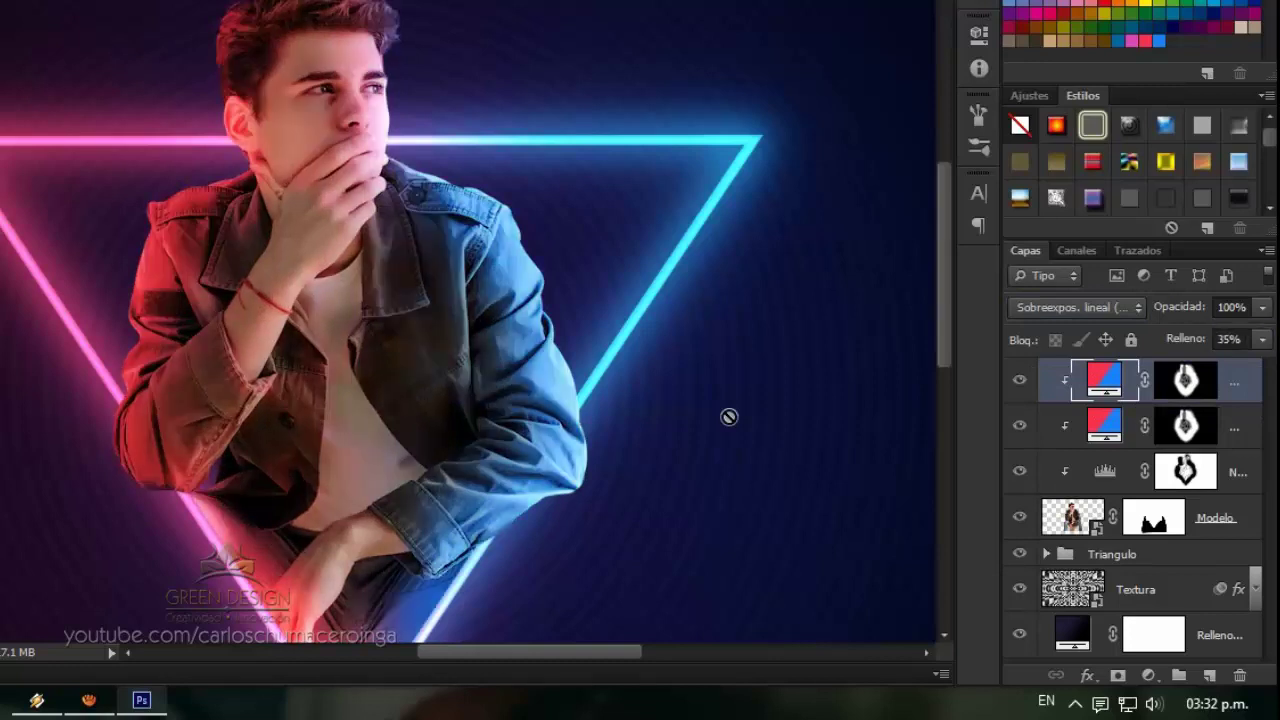
Feather the duplicate's layer mask by 35 px and collapse the Properties panel
double_click(1188, 388)
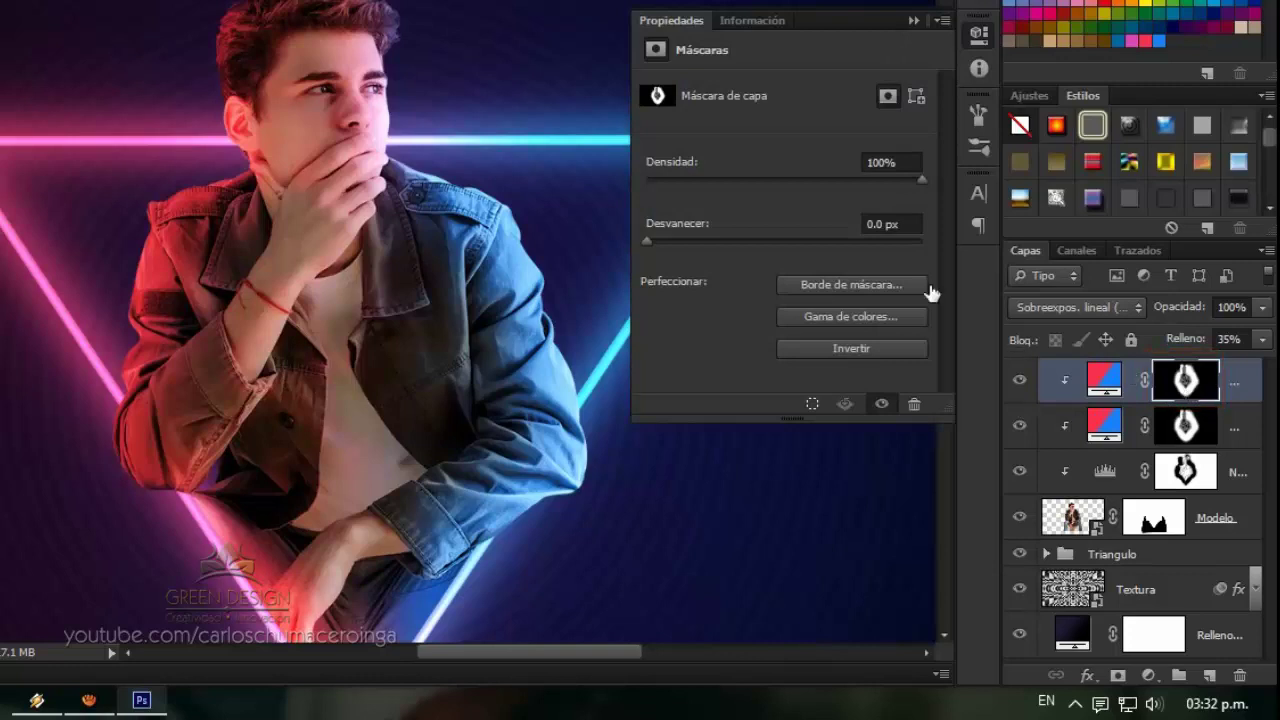
click(692, 241)
text(35)
key(Return)
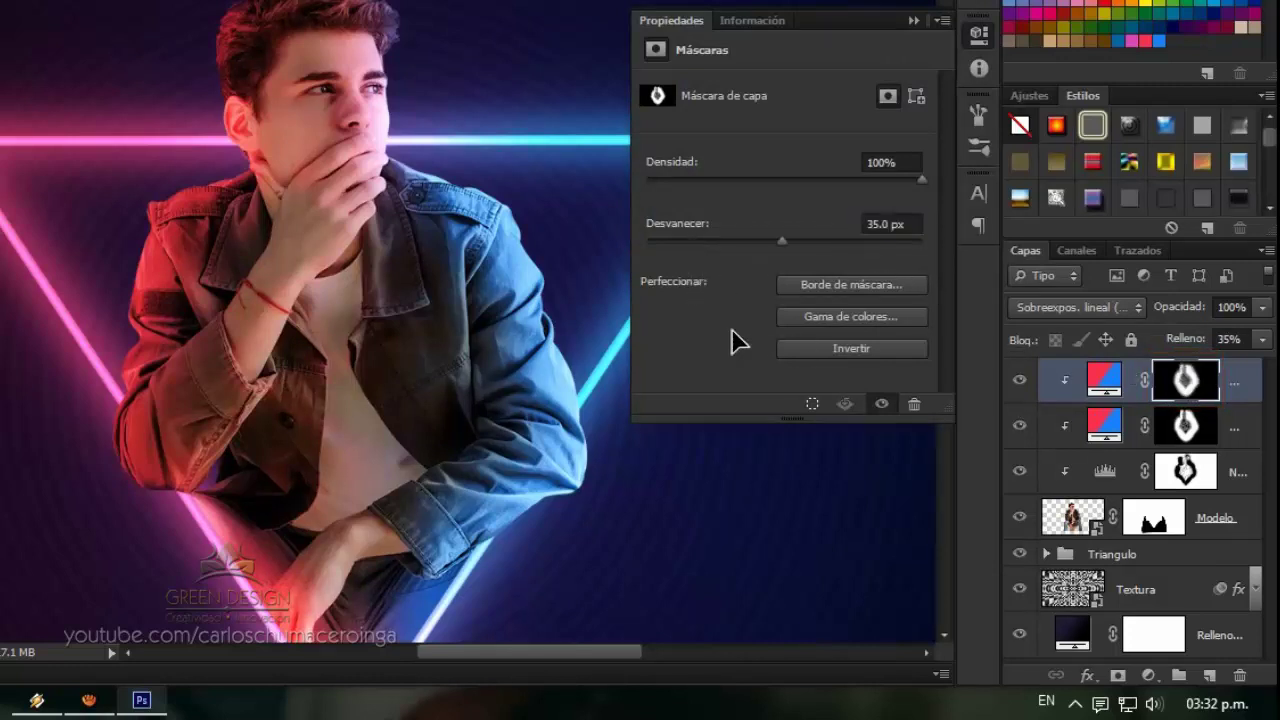
click(914, 22)
key(ctrl+t)
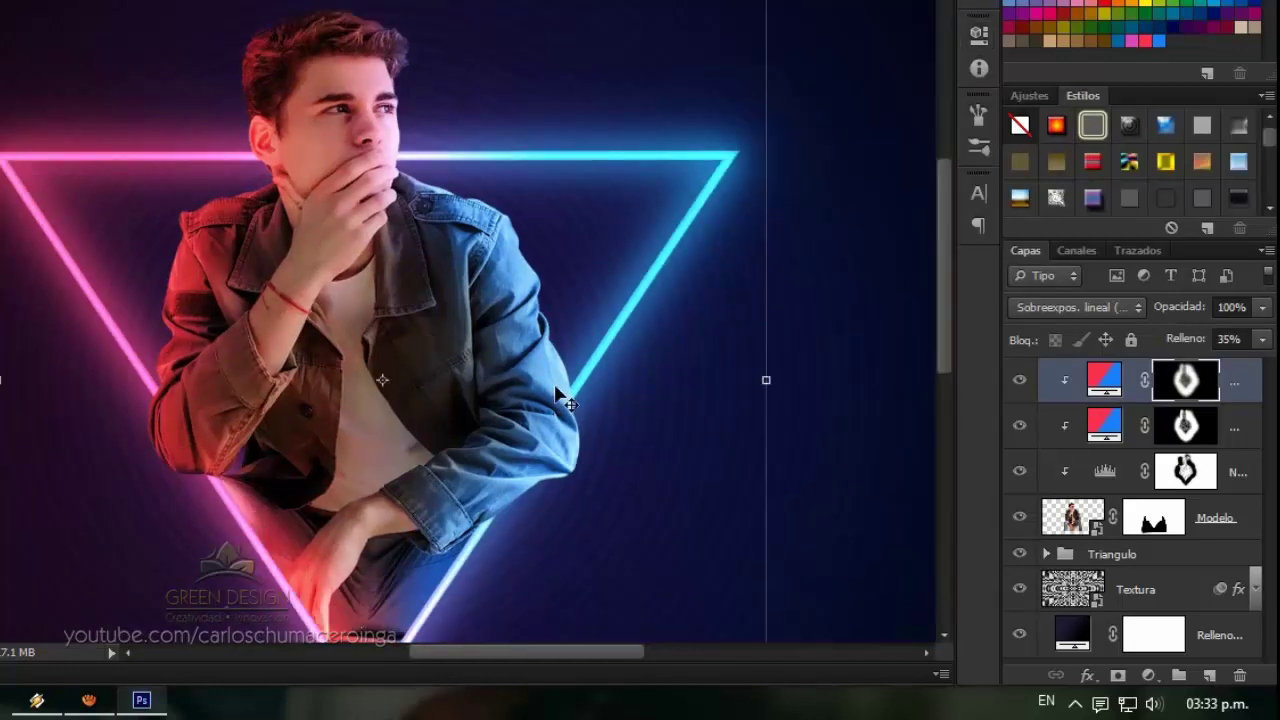
Duplicate the top gradient layer again and clip the new copy to the model
click(1080, 392)
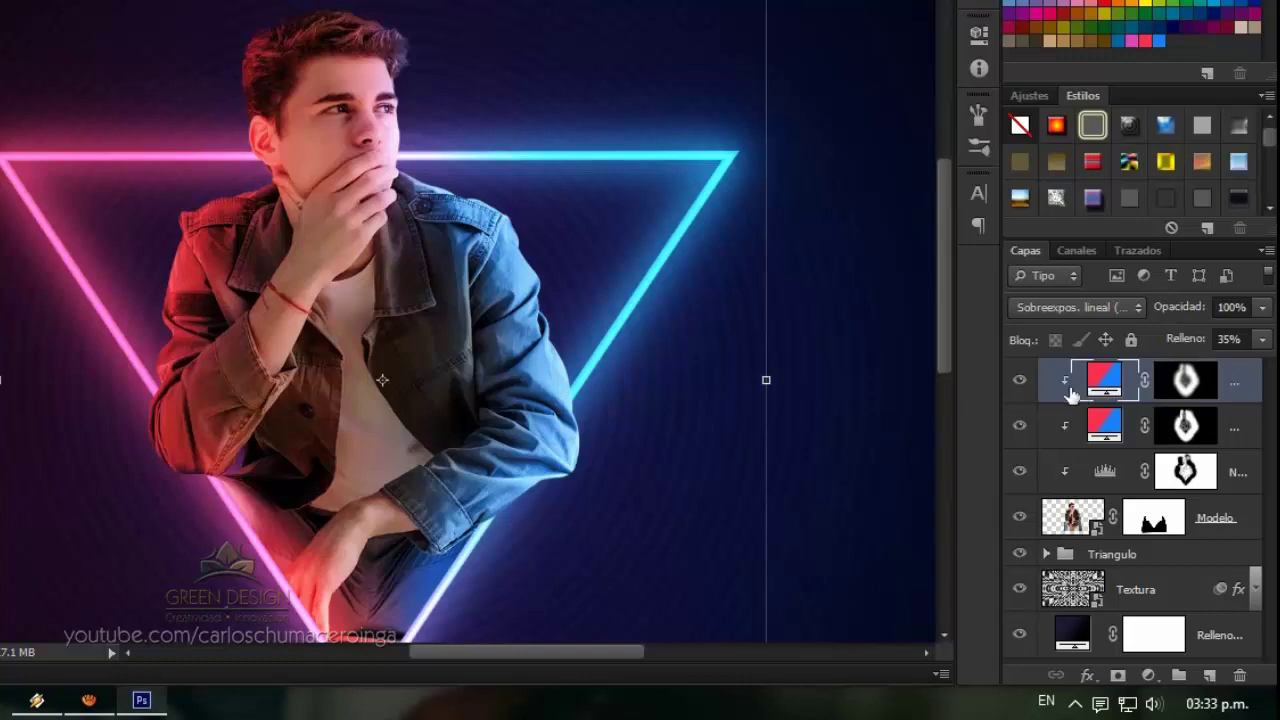
key(ctrl+j)
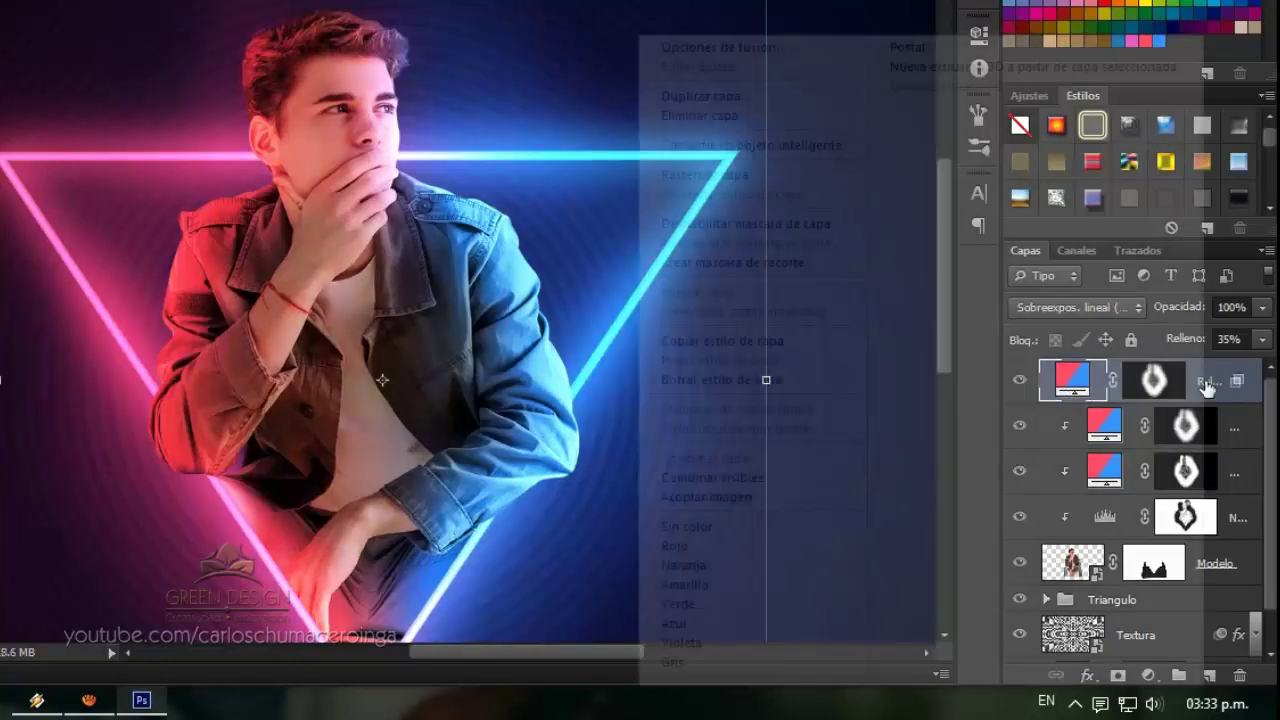
right_click(1205, 385)
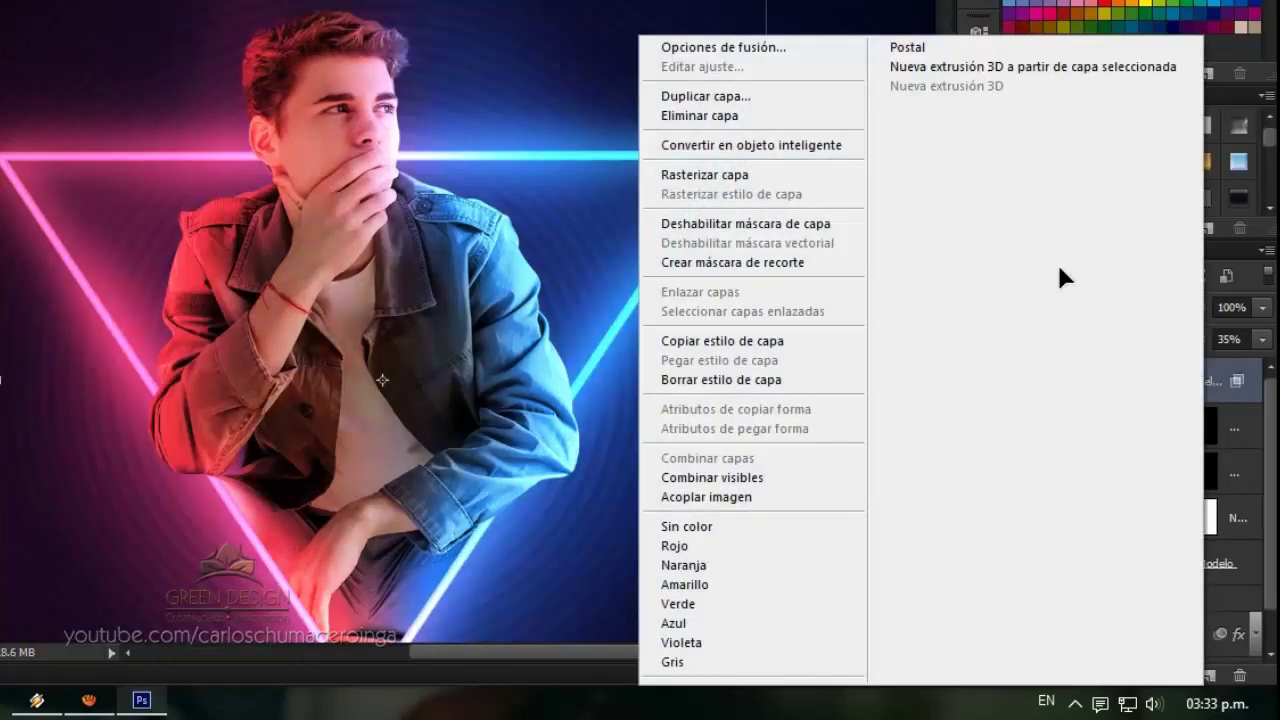
click(855, 265)
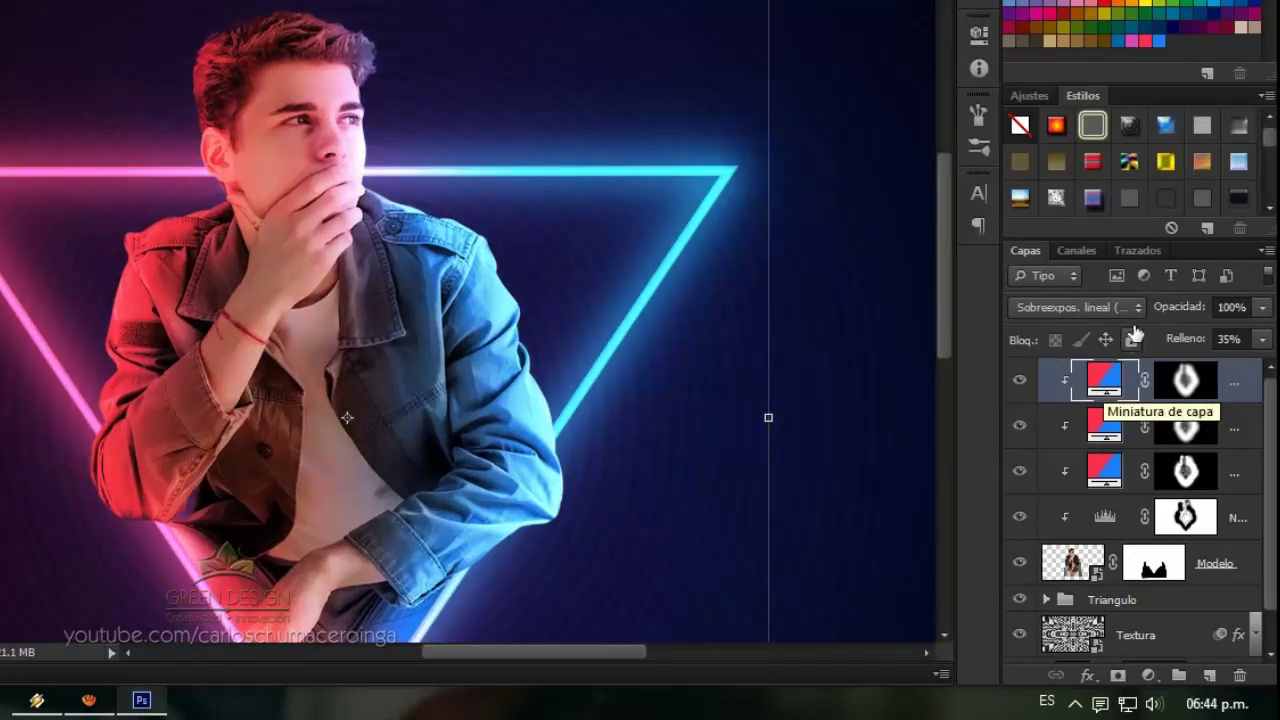
Set the new copy to Color blending, delete its layer mask, and set fill to 25%
click(1137, 307)
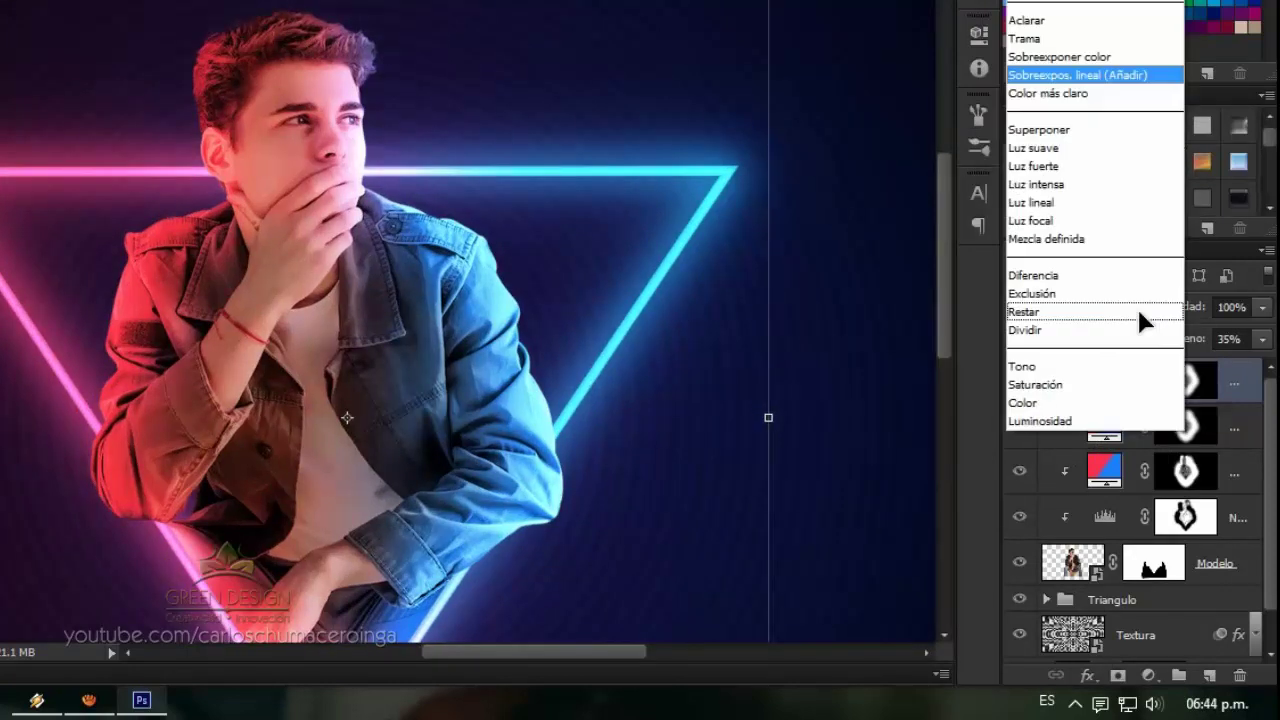
click(1137, 402)
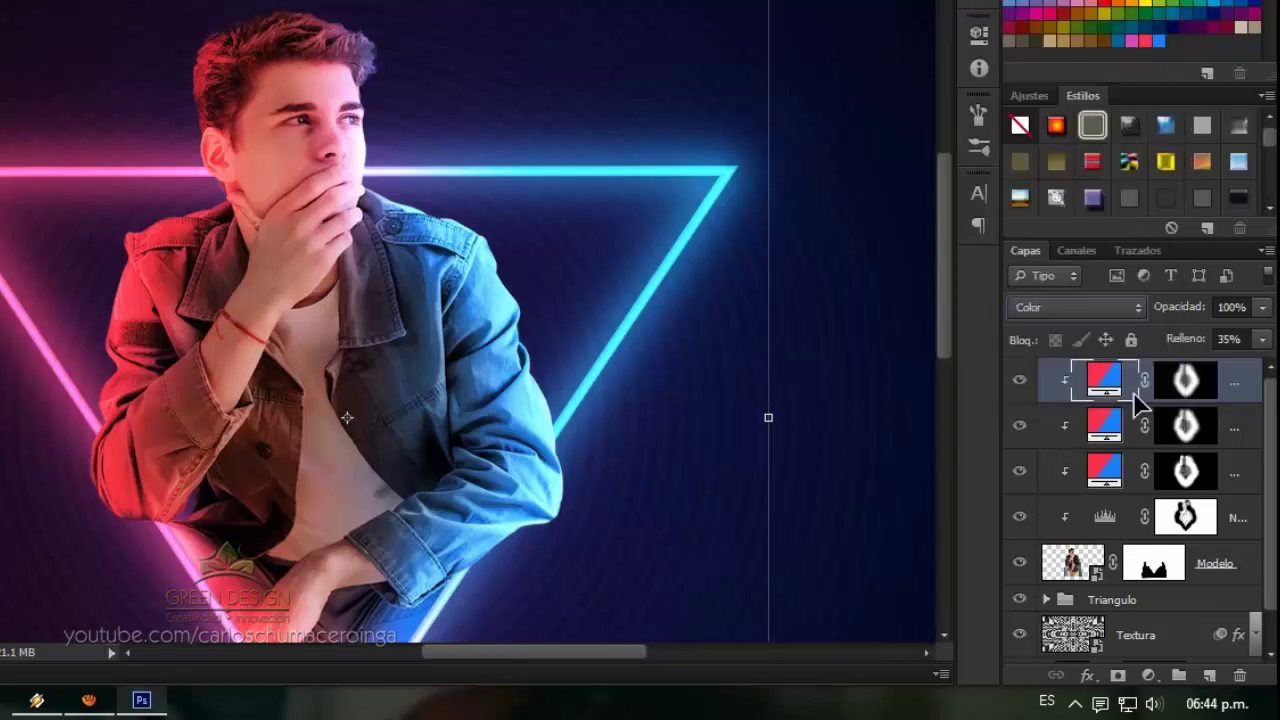
right_click(1188, 387)
click(1157, 442)
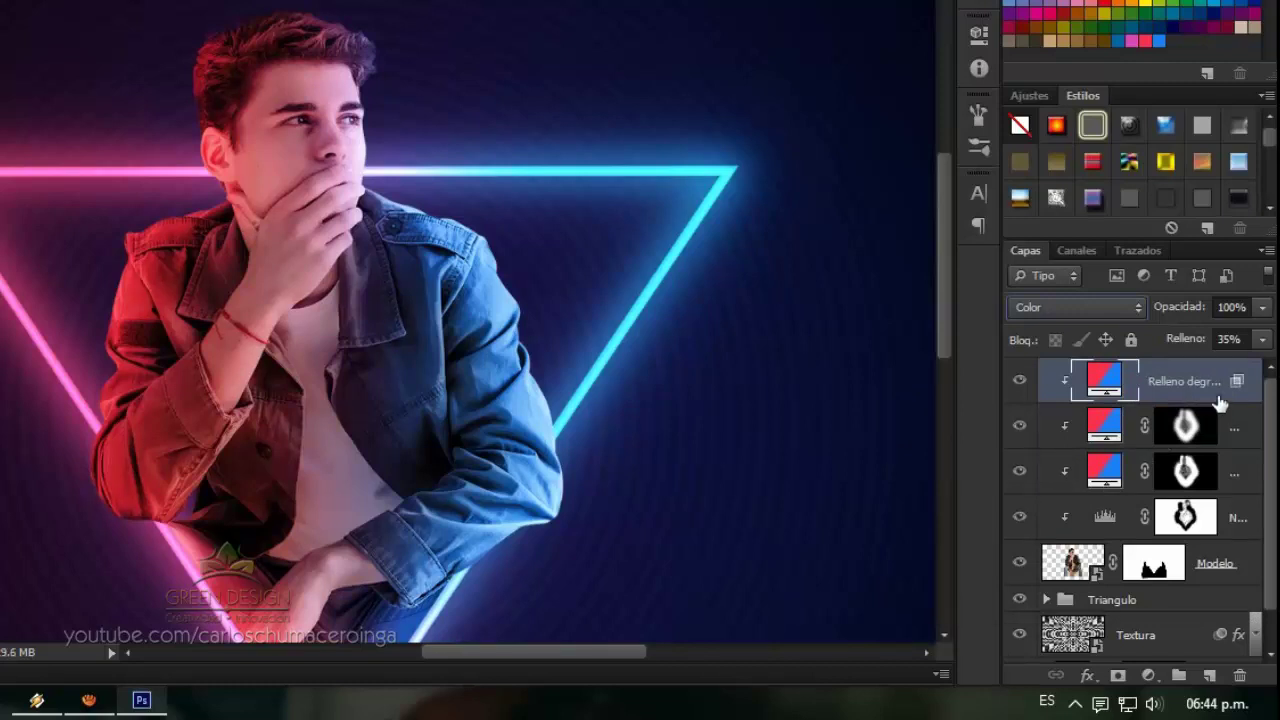
click(1230, 339)
text(25)
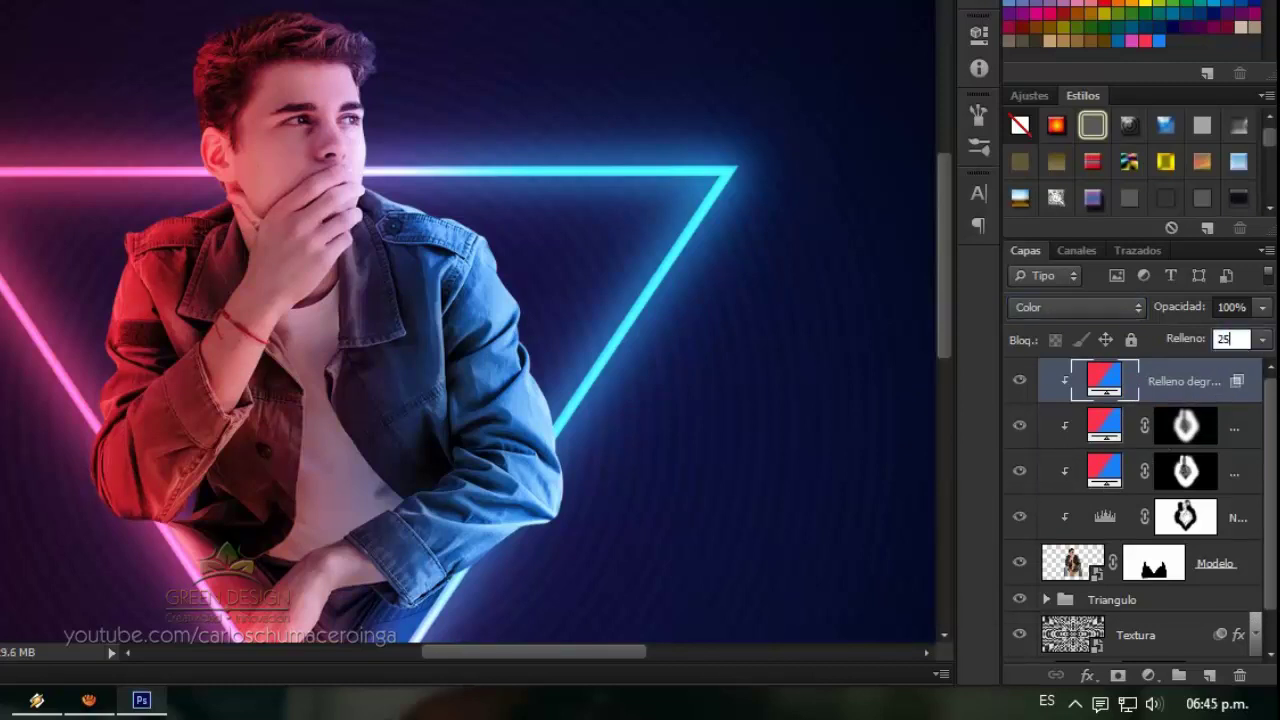
key(Return)
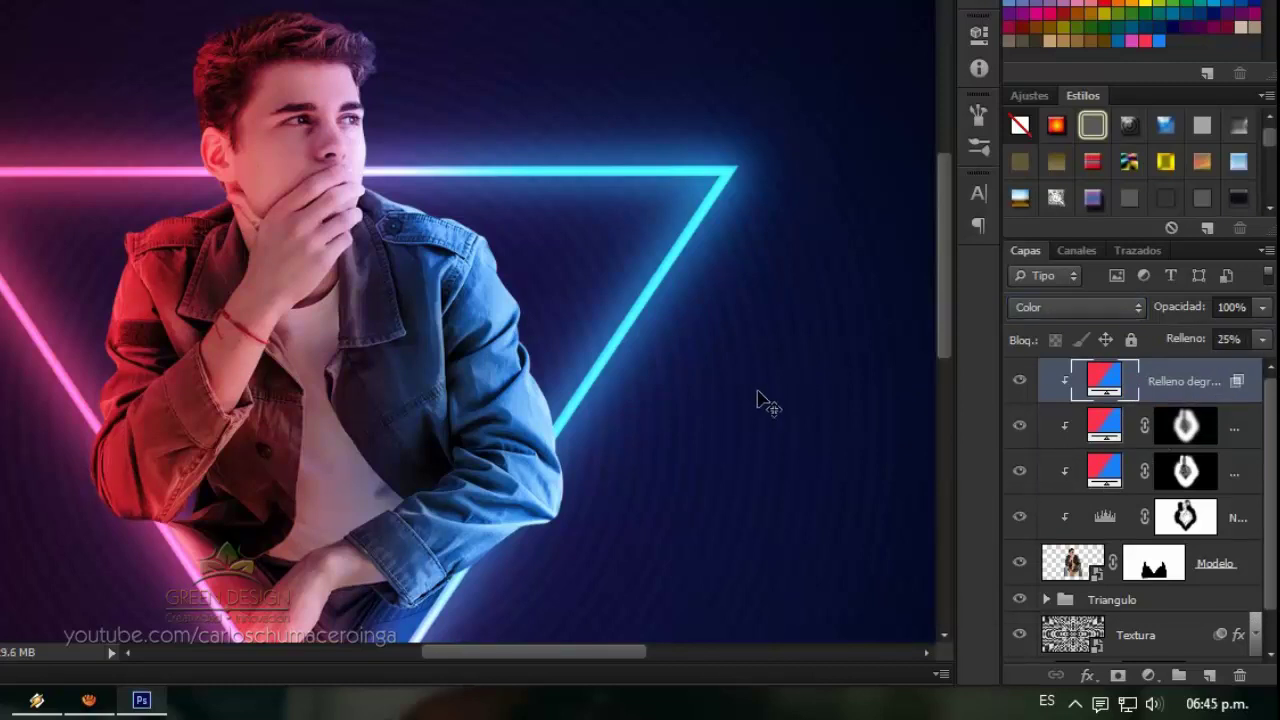
Group the model and gradient layers as 'Modelo' and move the group below Triangulo
shift+click(1213, 565)
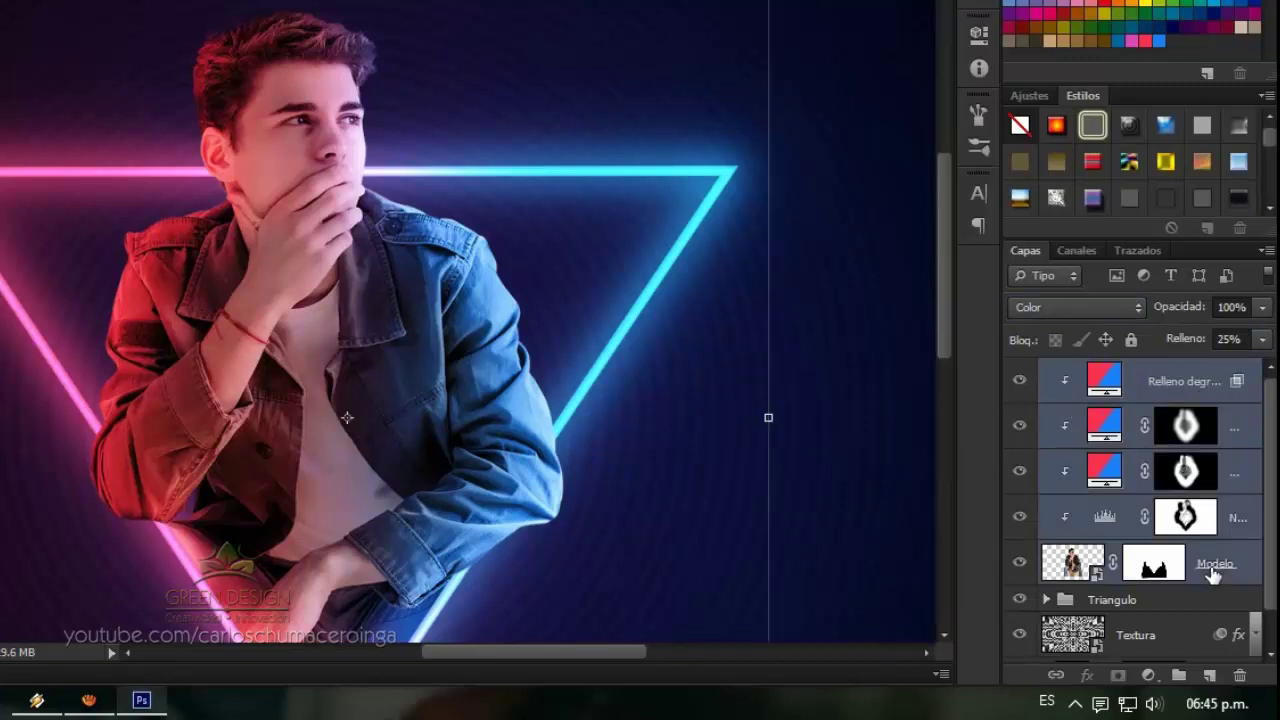
key(ctrl+g)
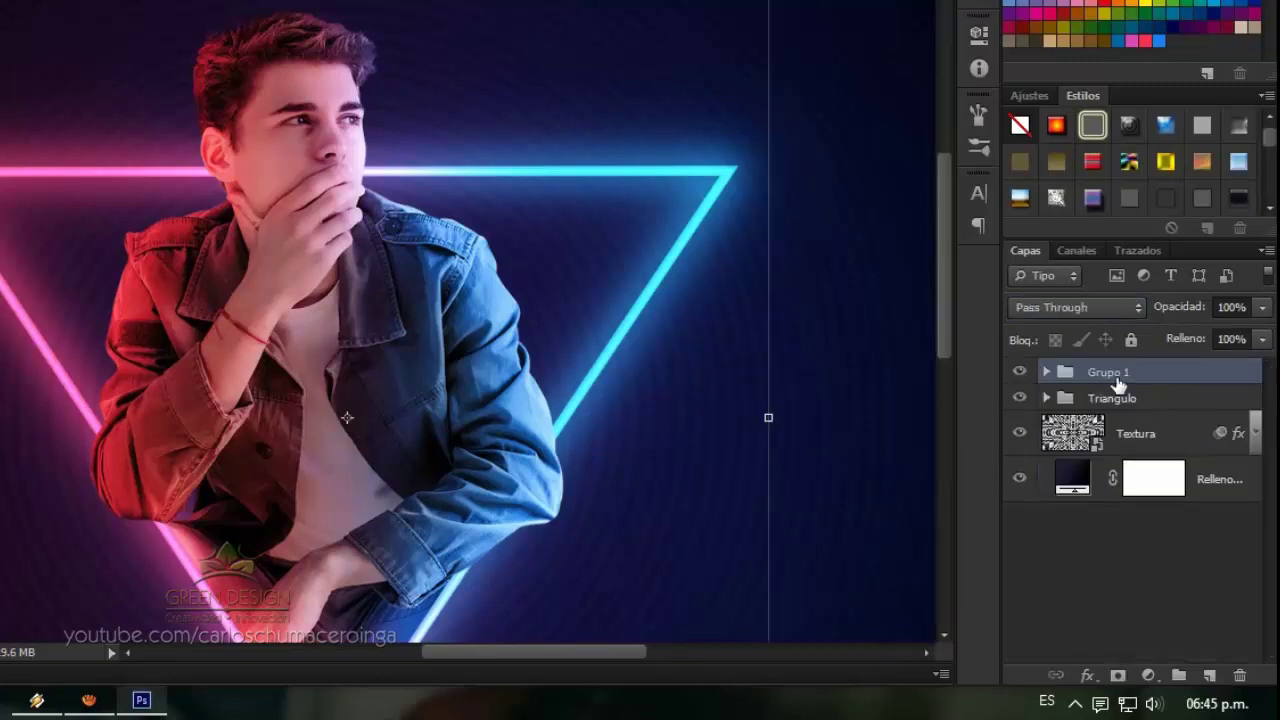
double_click(1108, 372)
text(Modelo)
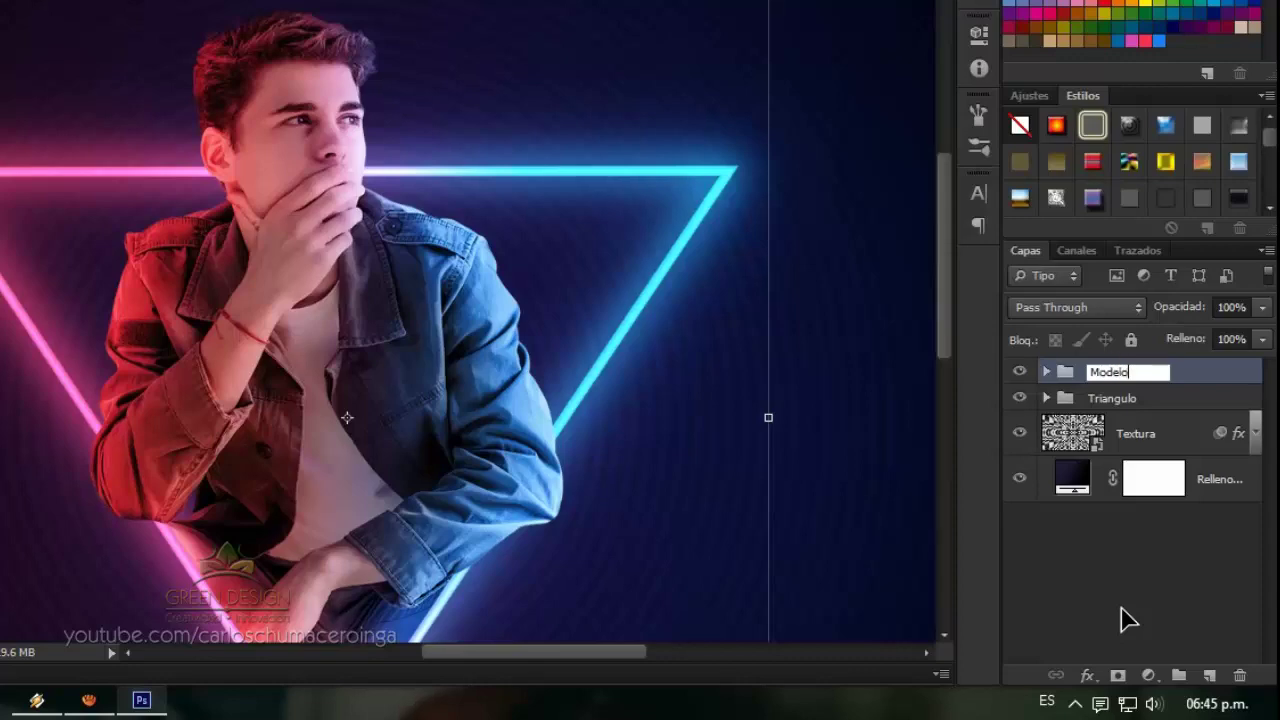
key(Return)
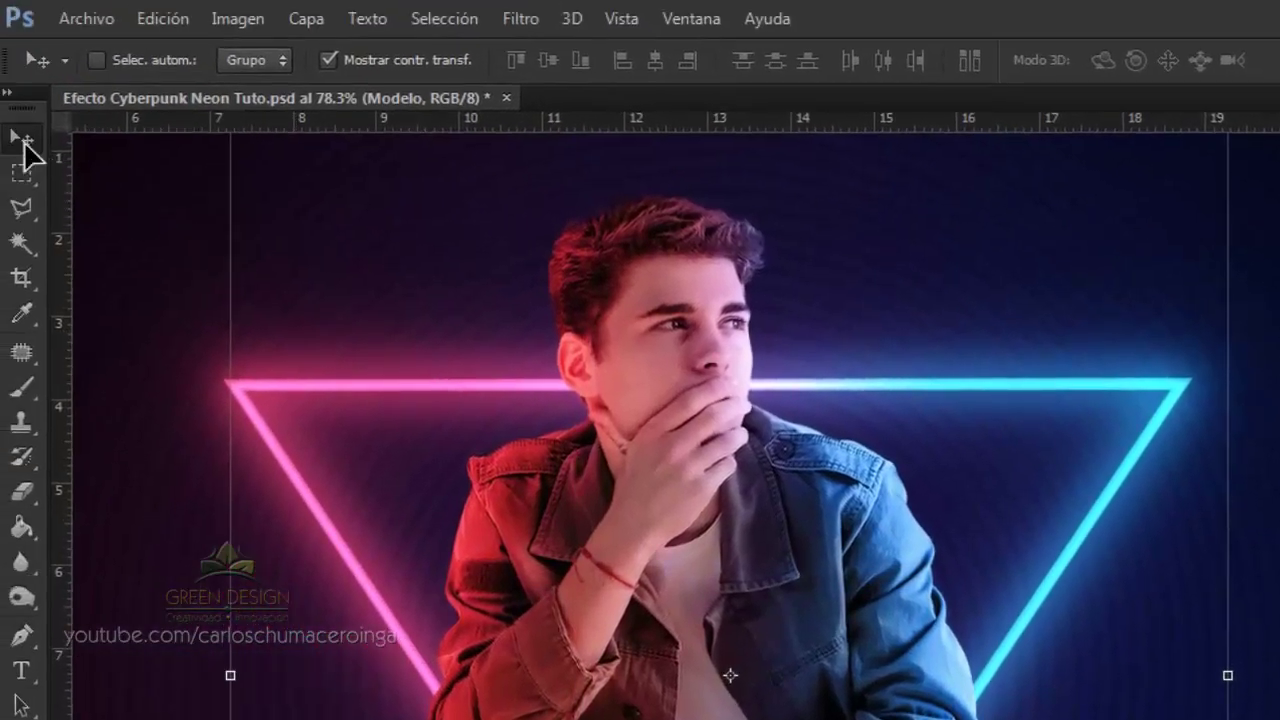
click(330, 60)
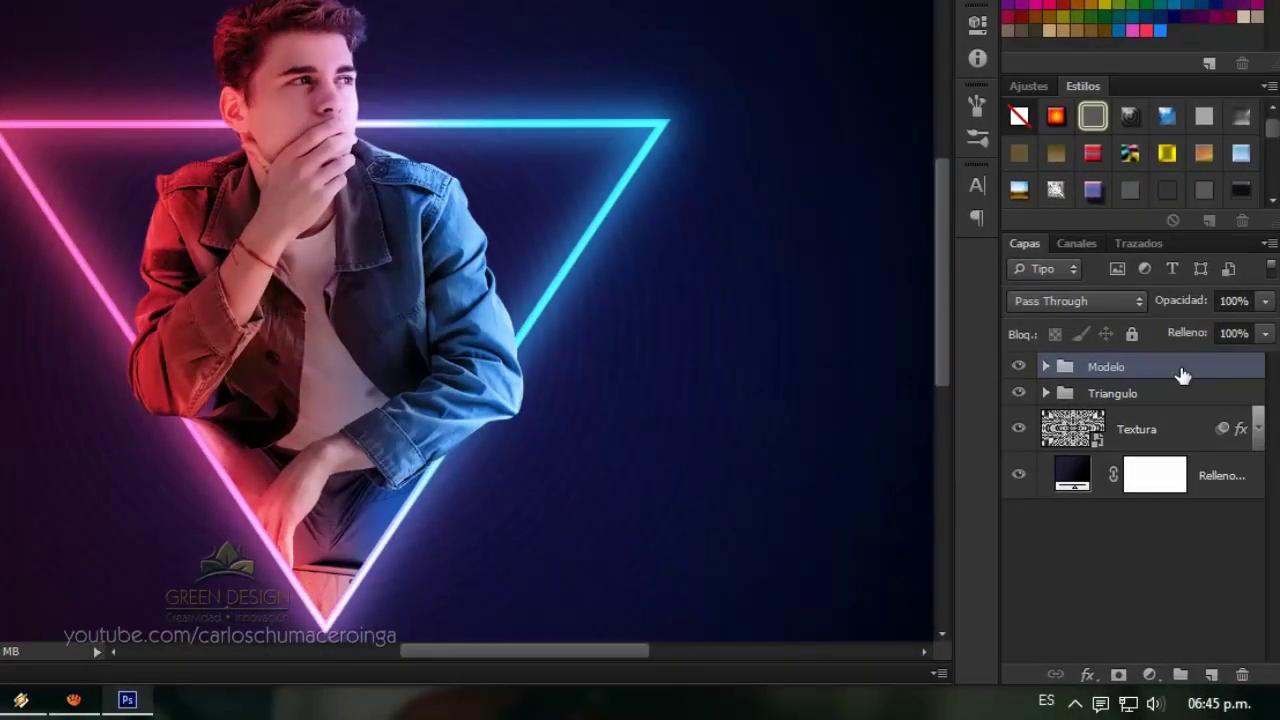
drag(1182, 374, 1180, 405)
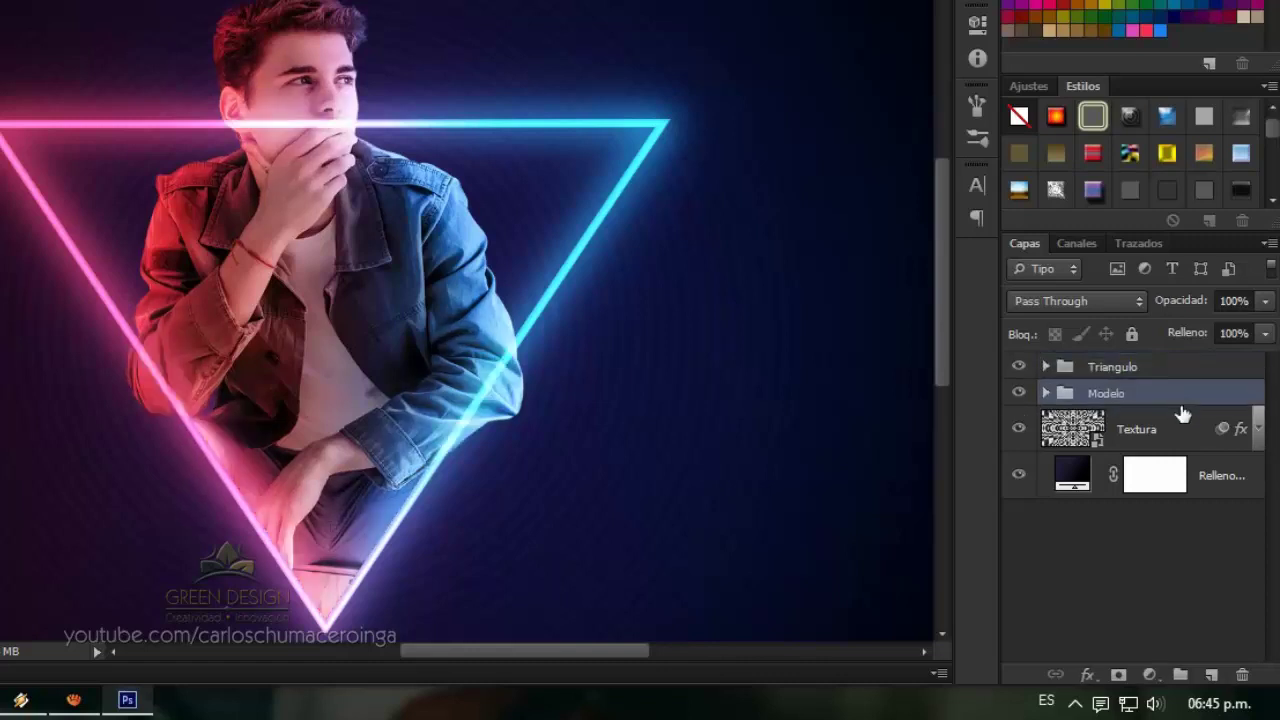
Add a layer mask to the Triangulo group and load the model layer's outline as a selection
click(1148, 370)
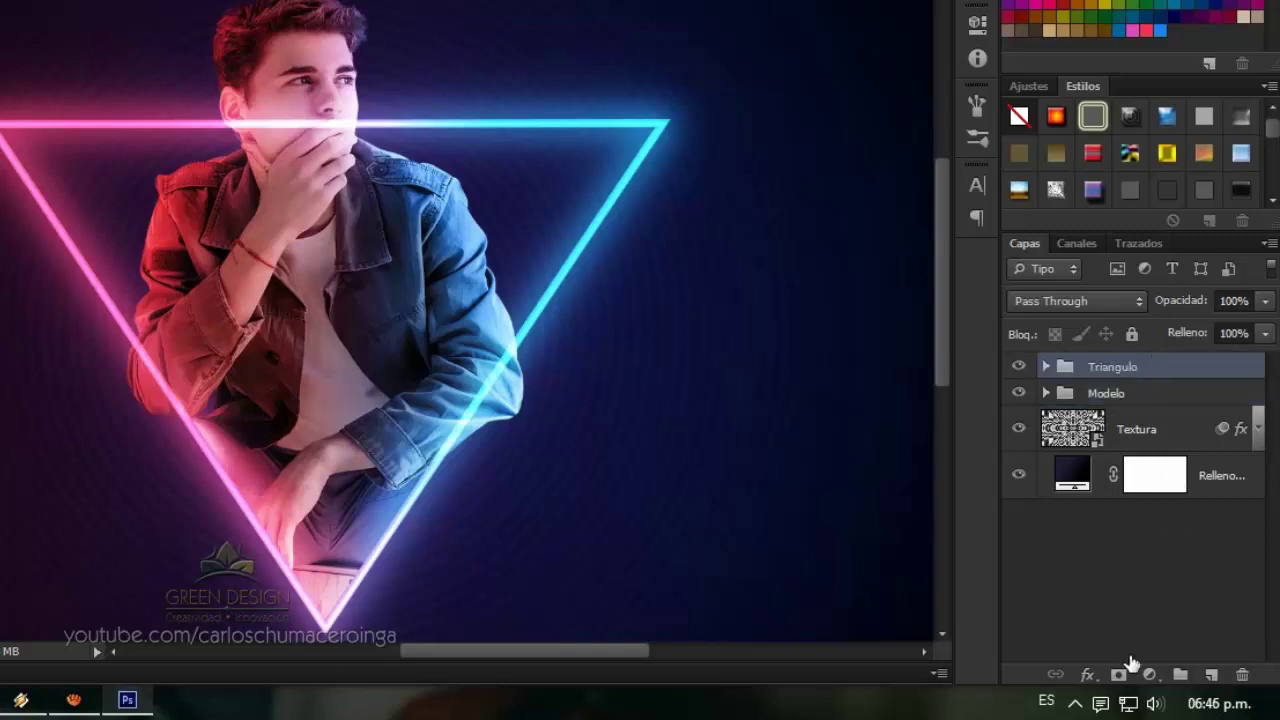
click(1120, 674)
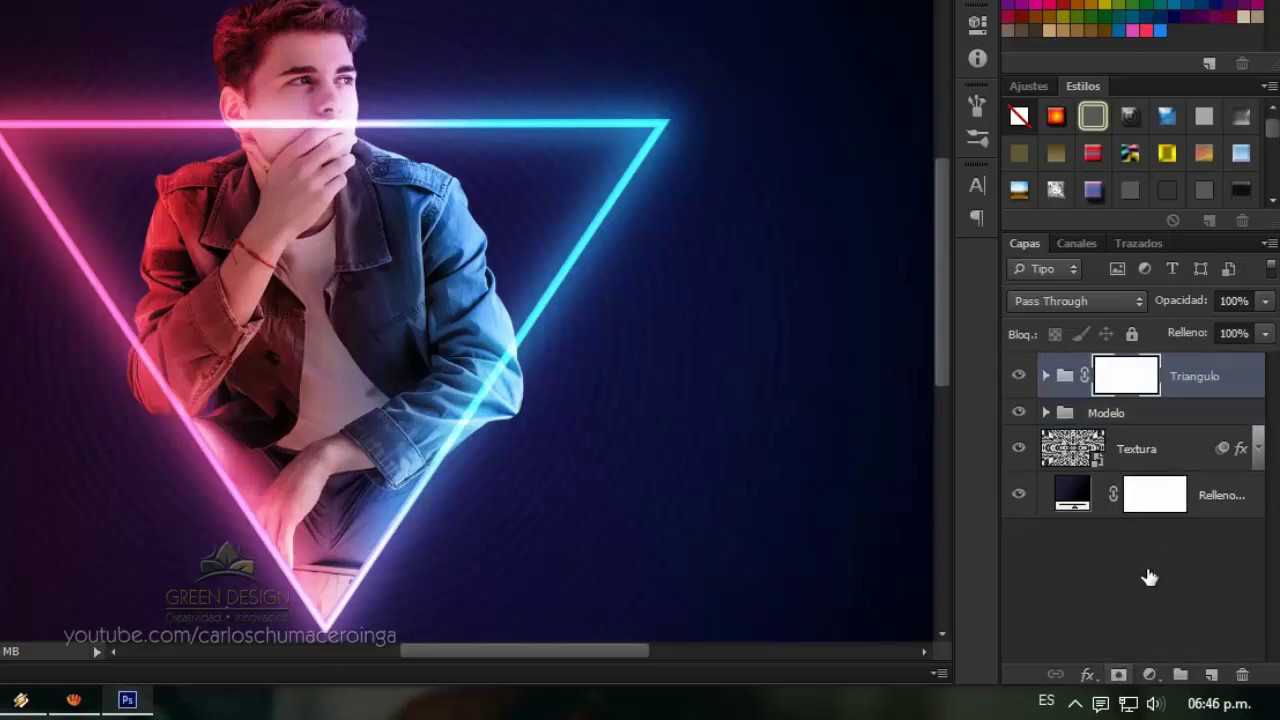
click(1045, 413)
scroll(1128, 443, down, 1)
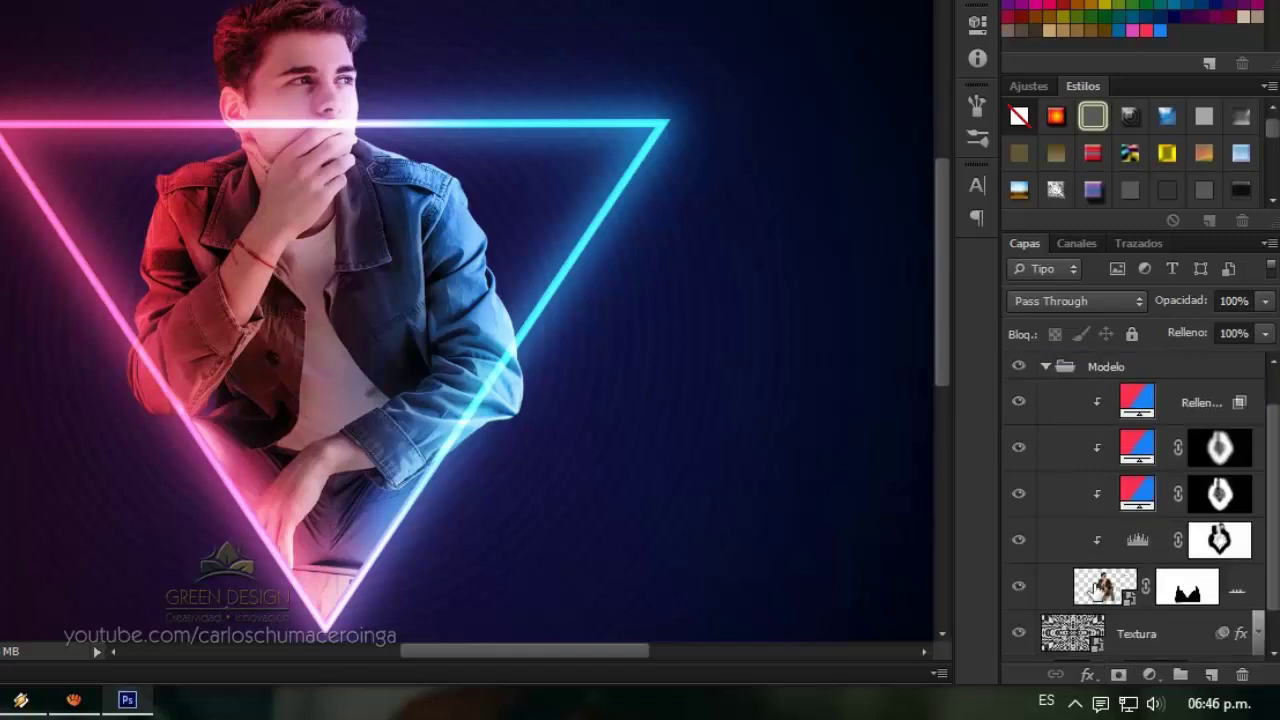
key(ctrl)
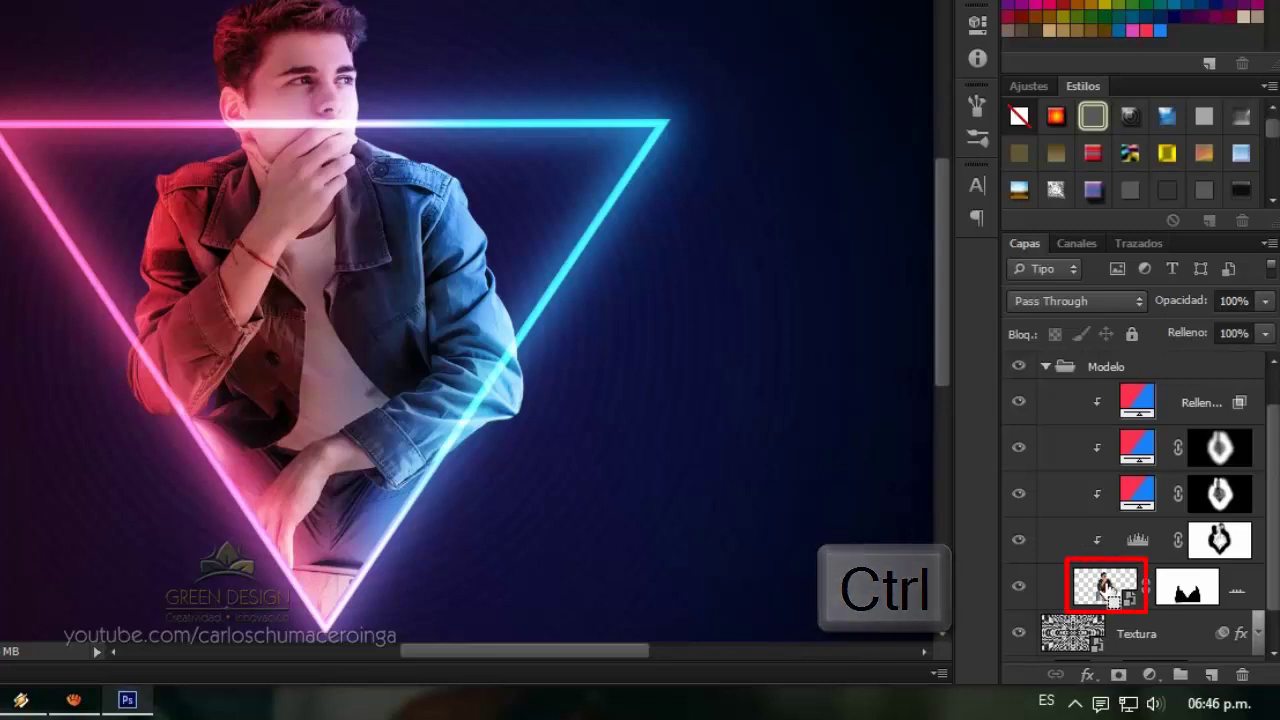
ctrl+click(1110, 592)
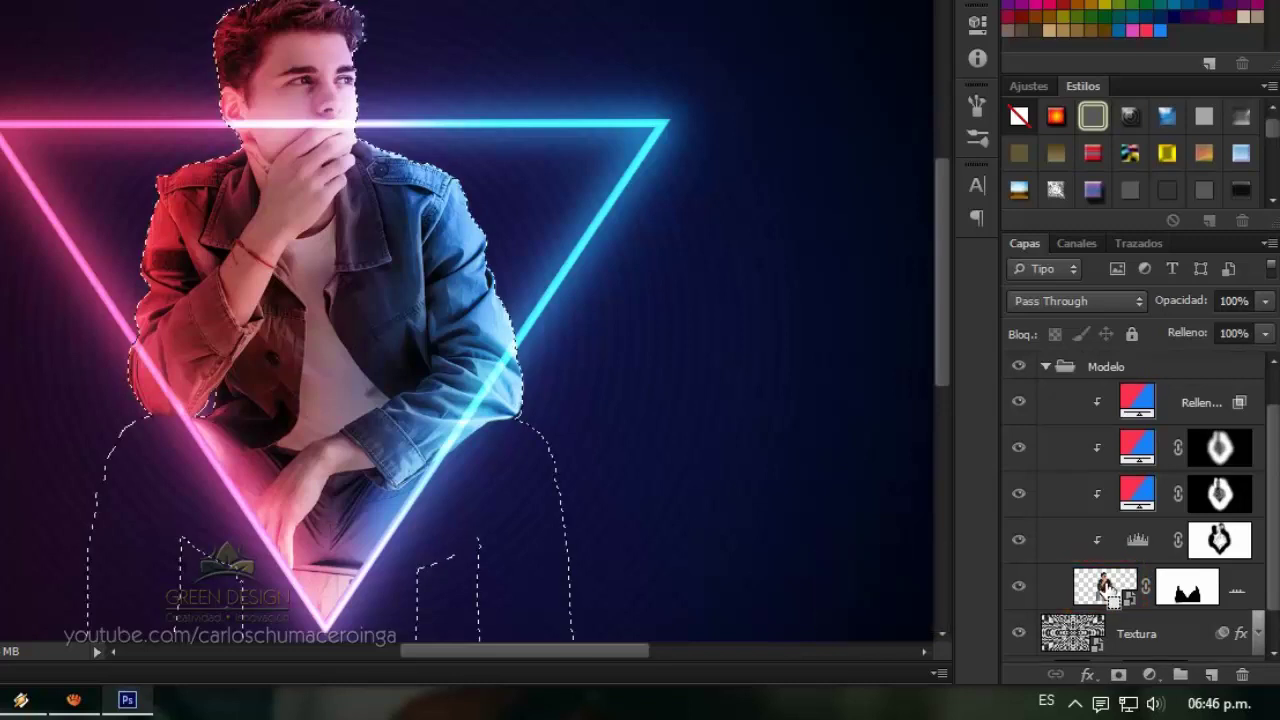
scroll(1139, 518, up, 1)
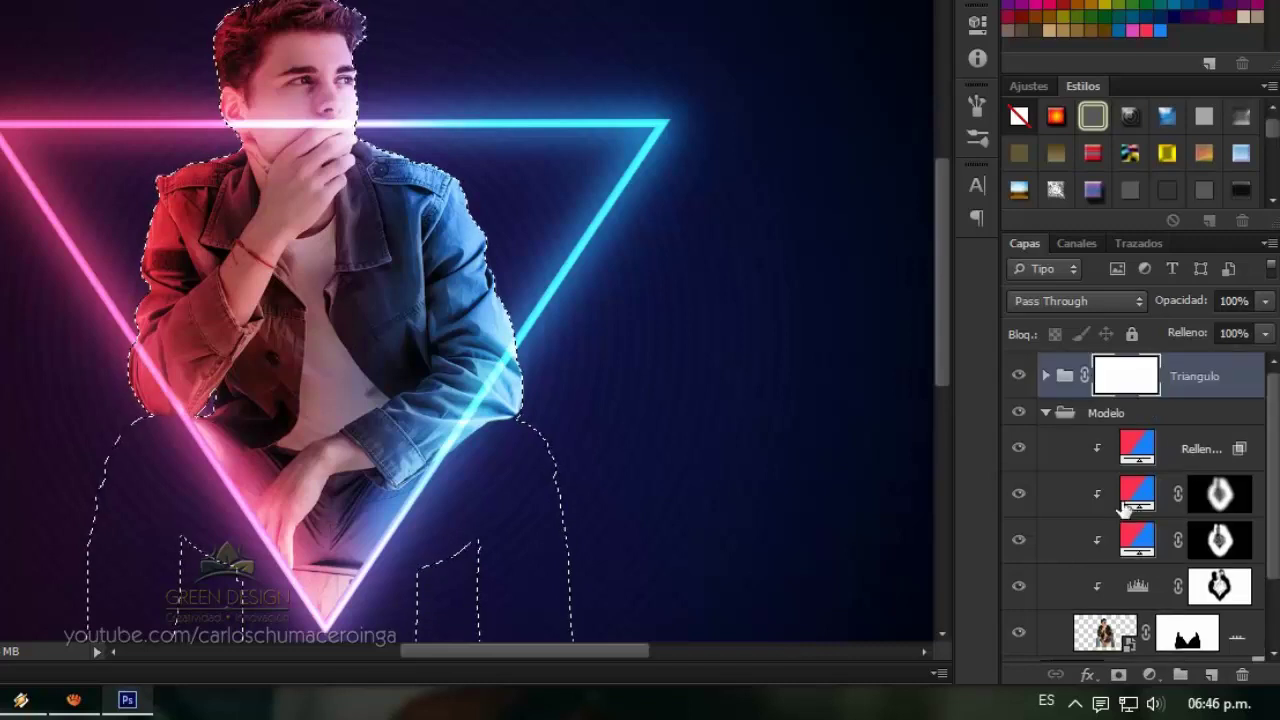
Fill the model's selection with black on the Triangulo mask, then deselect
click(1044, 414)
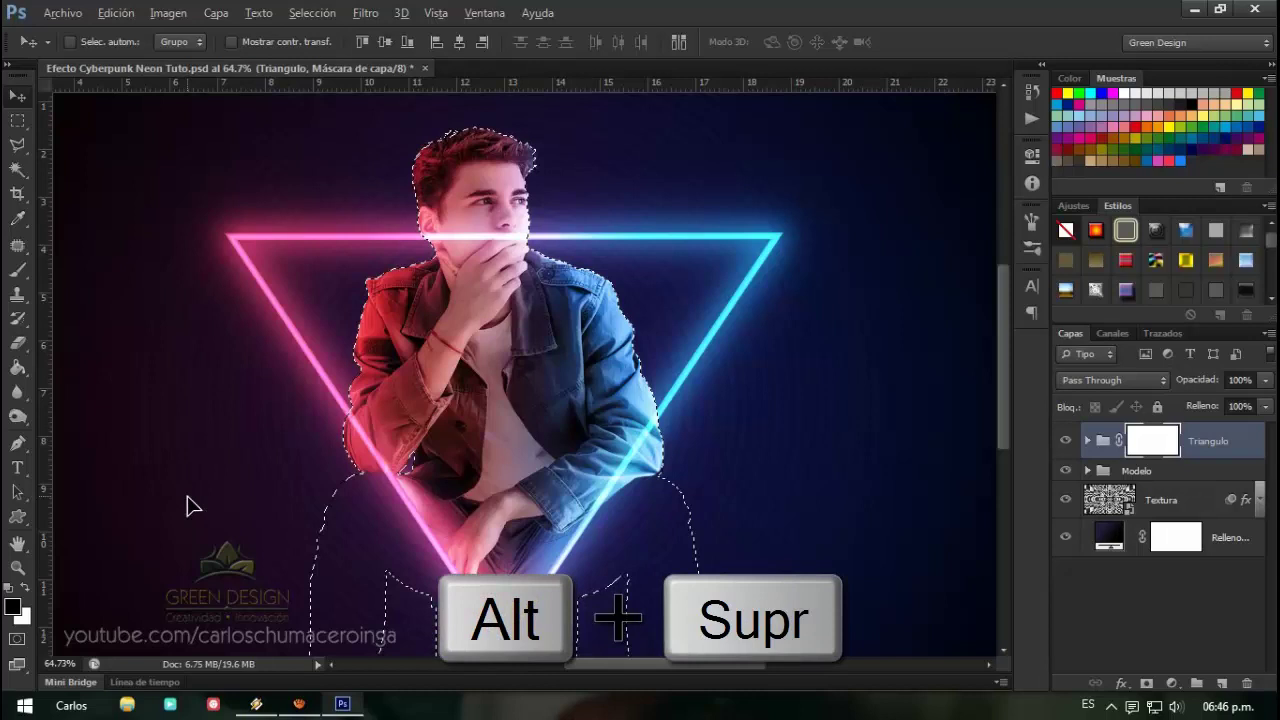
key(alt+Delete)
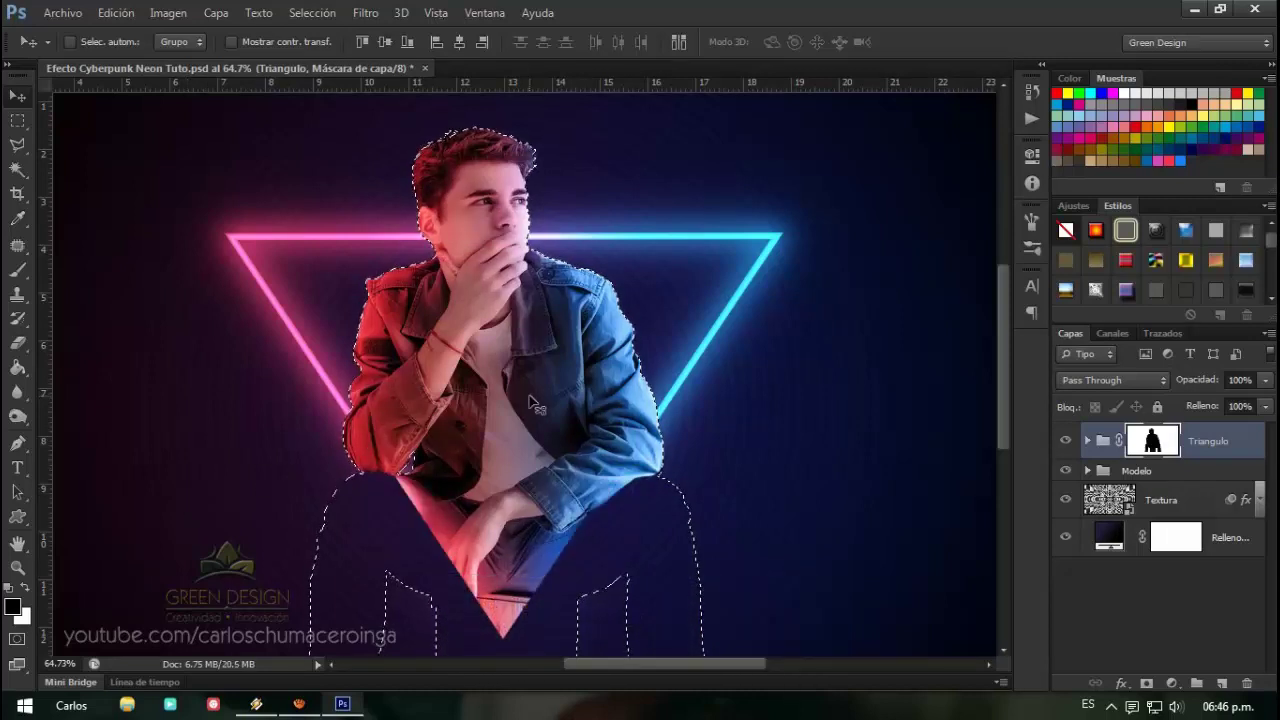
key(ctrl+d)
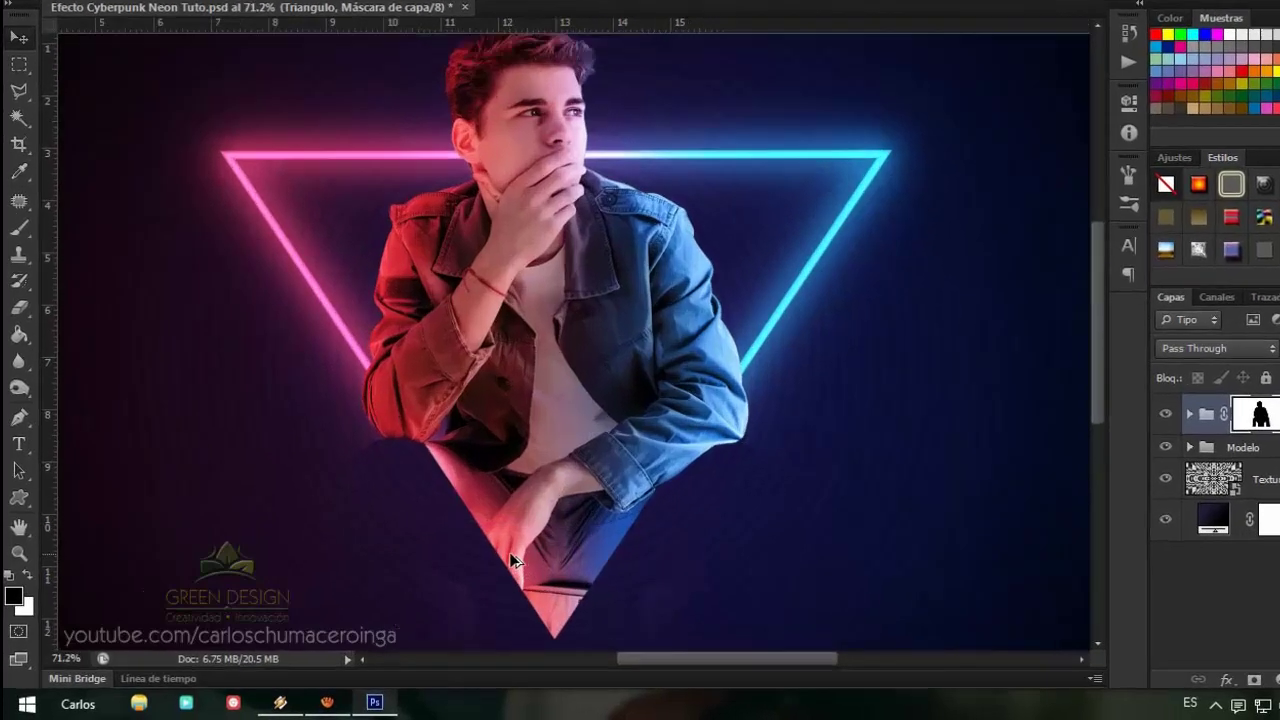
Set up the standard Brush at full opacity and 100% hardness, with white as foreground colour
scroll(504, 487, up, 3)
scroll(489, 232, up, 3)
click(25, 113)
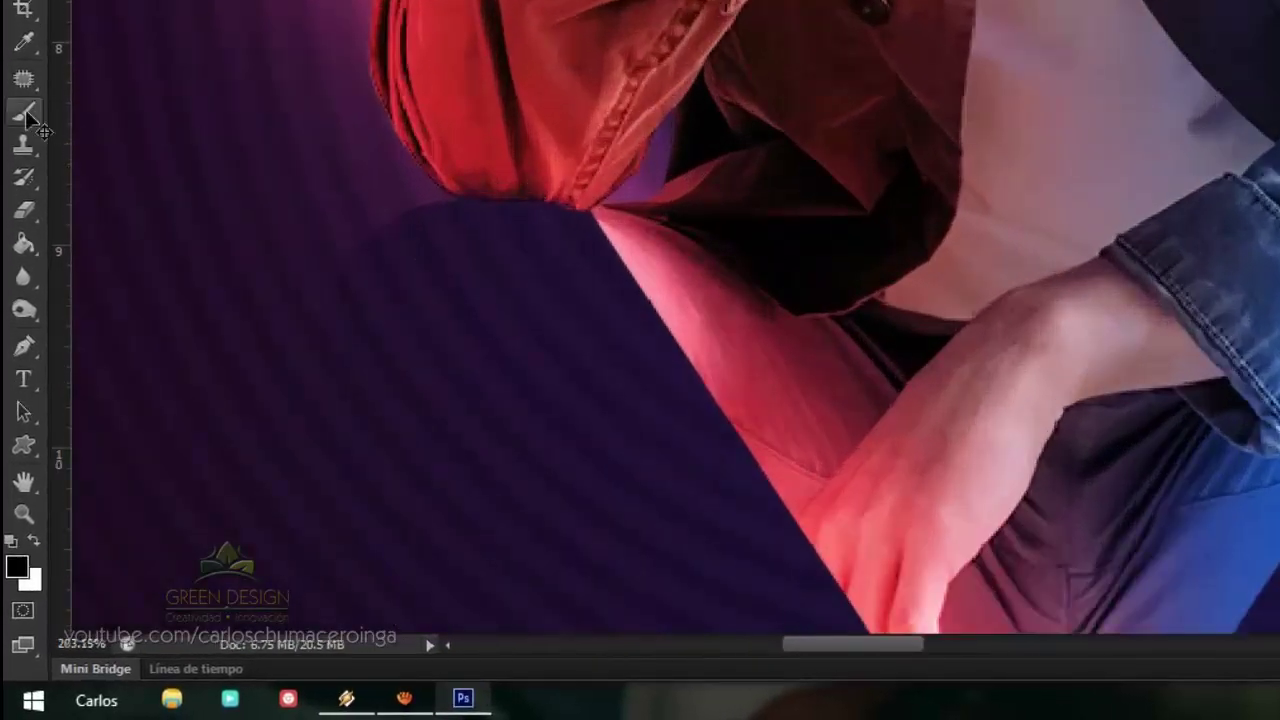
right_click(26, 114)
click(106, 118)
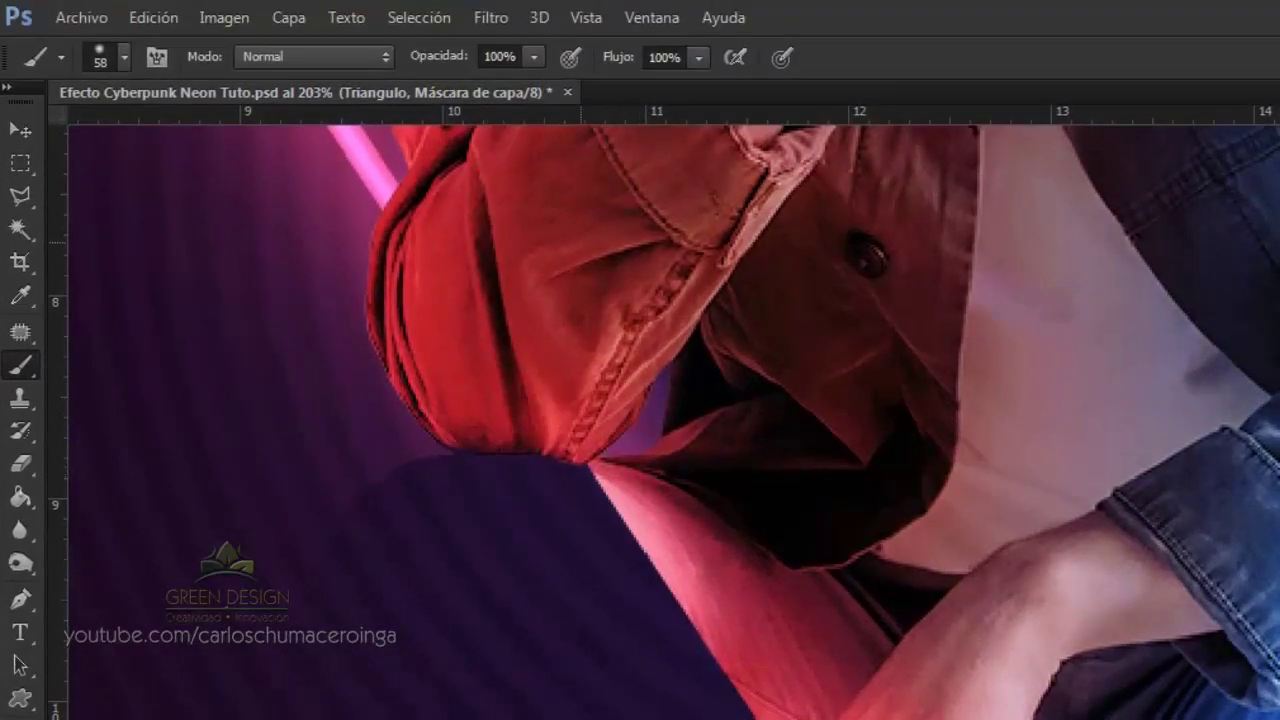
click(449, 62)
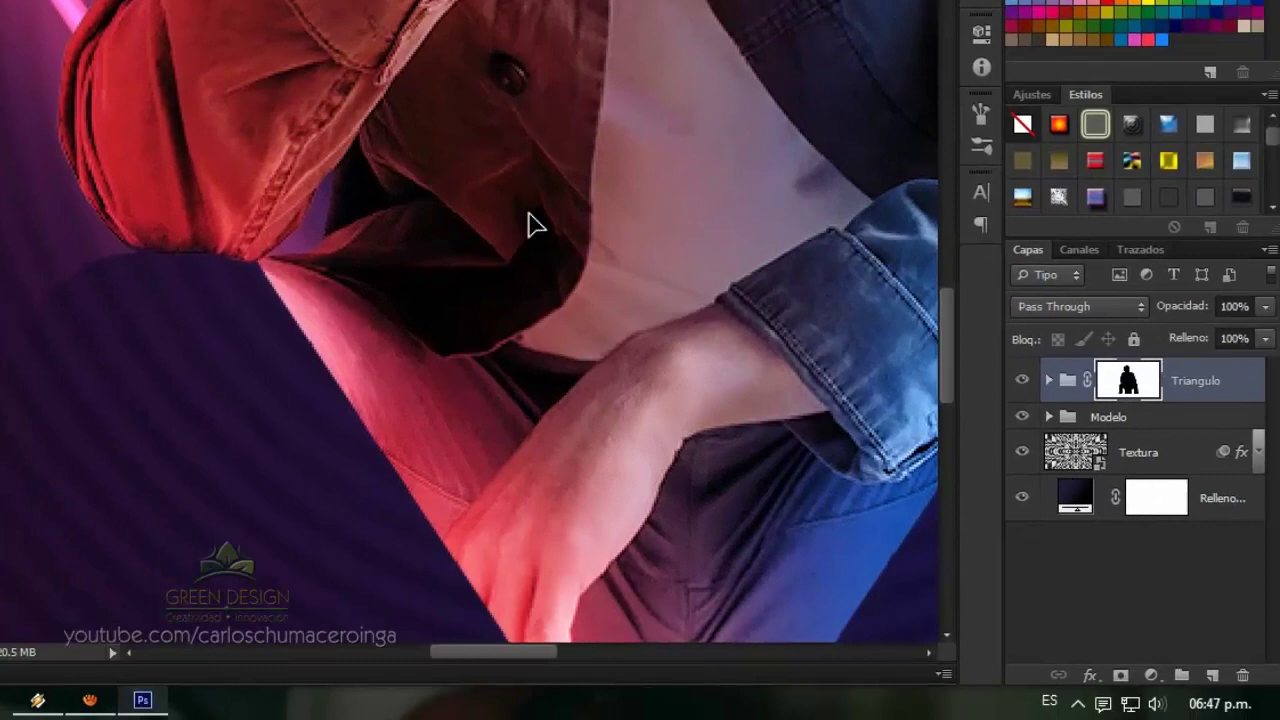
right_click(550, 212)
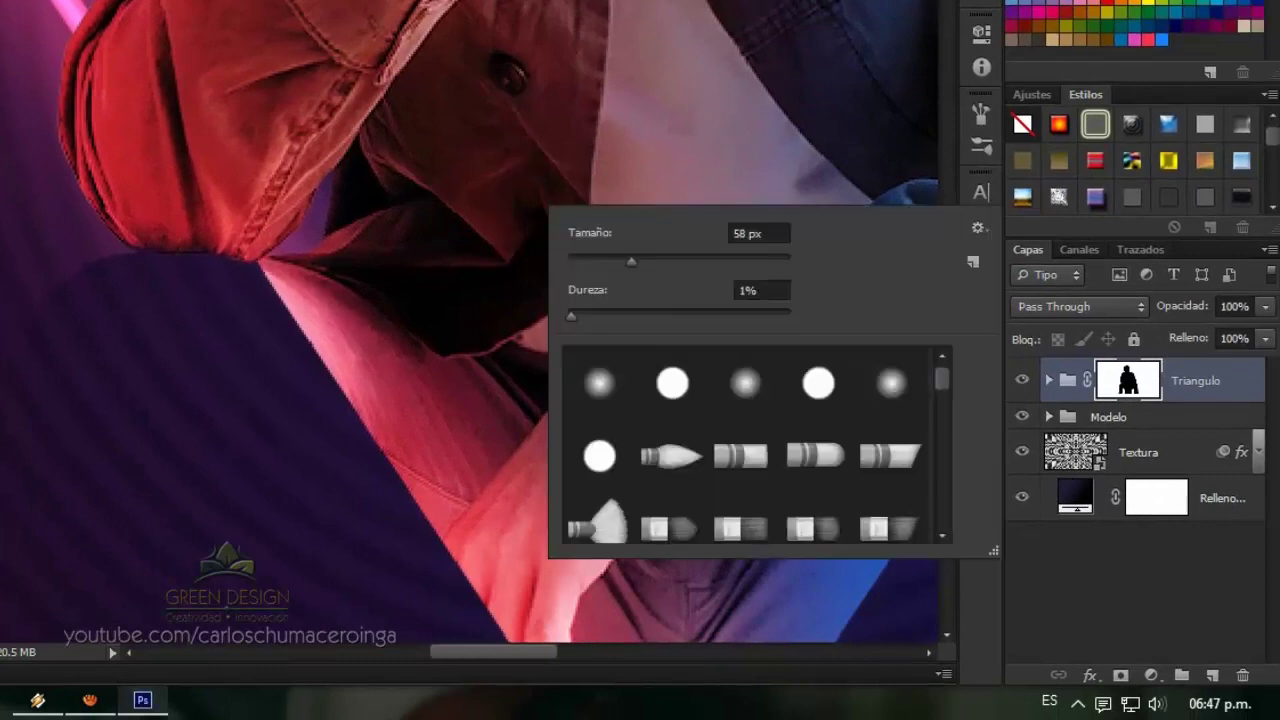
click(779, 316)
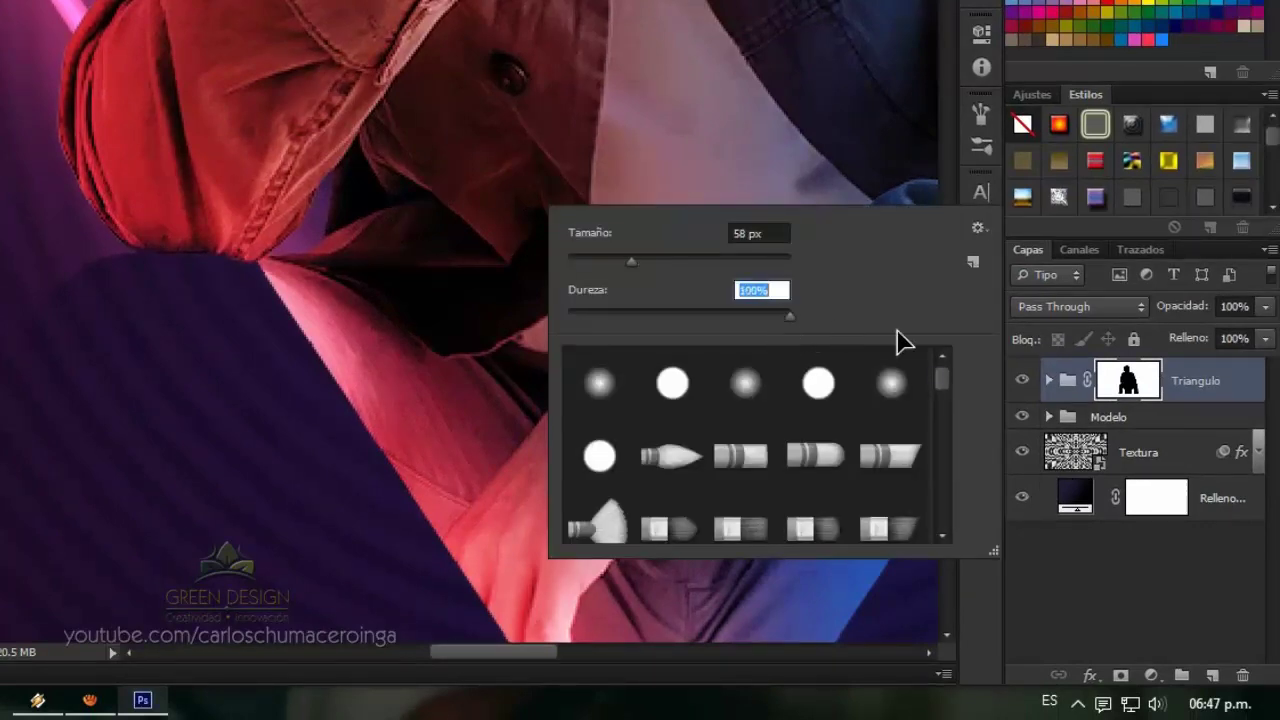
key(Return)
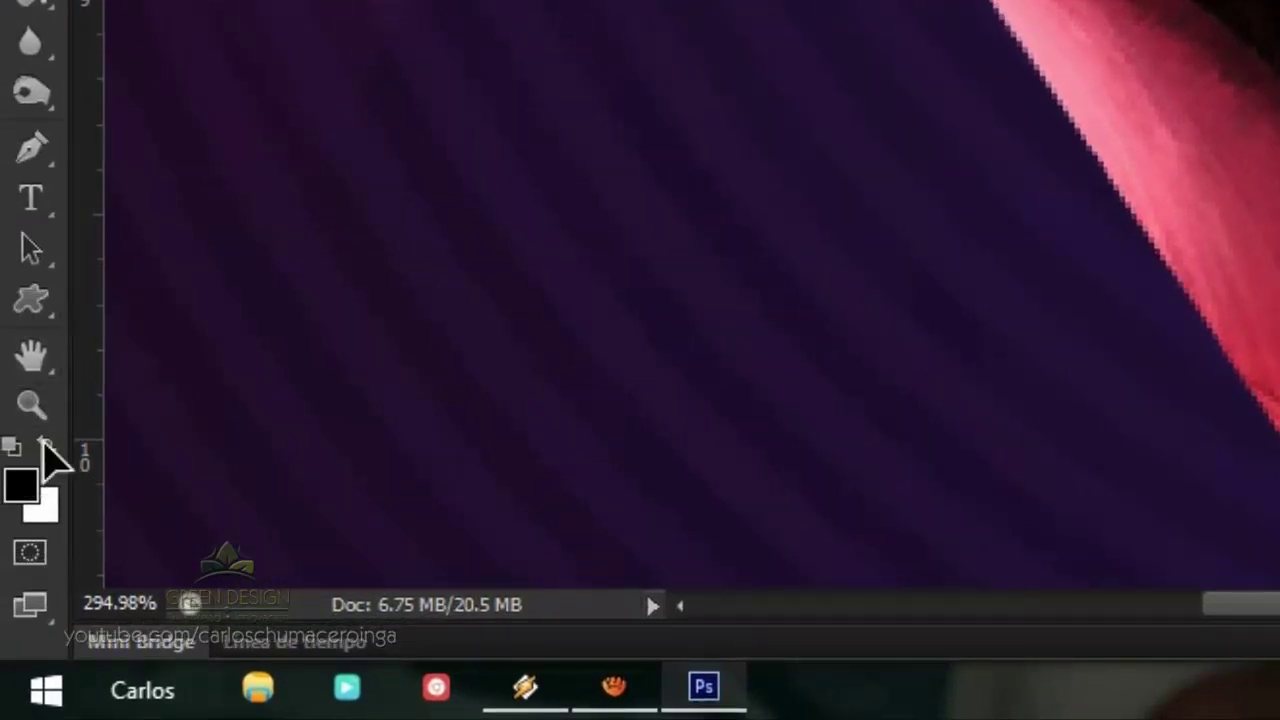
click(44, 444)
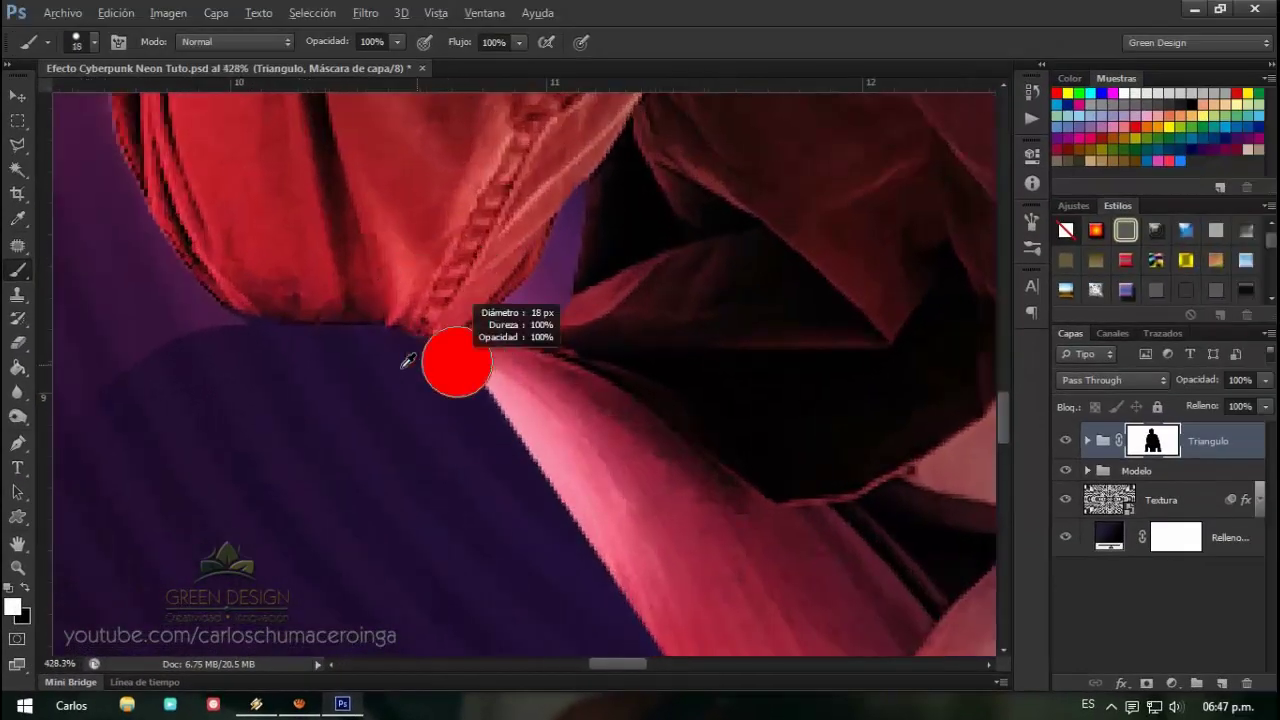
Paint white on the Triangulo mask to restore the pink and cyan glow along the lower triangle edges
mouse_move(408, 362)
mouse_down()
mouse_move(457, 380)
mouse_move(237, 343)
mouse_move(500, 363)
mouse_move(560, 315)
mouse_move(466, 429)
mouse_up()
scroll(323, 437, down, 5)
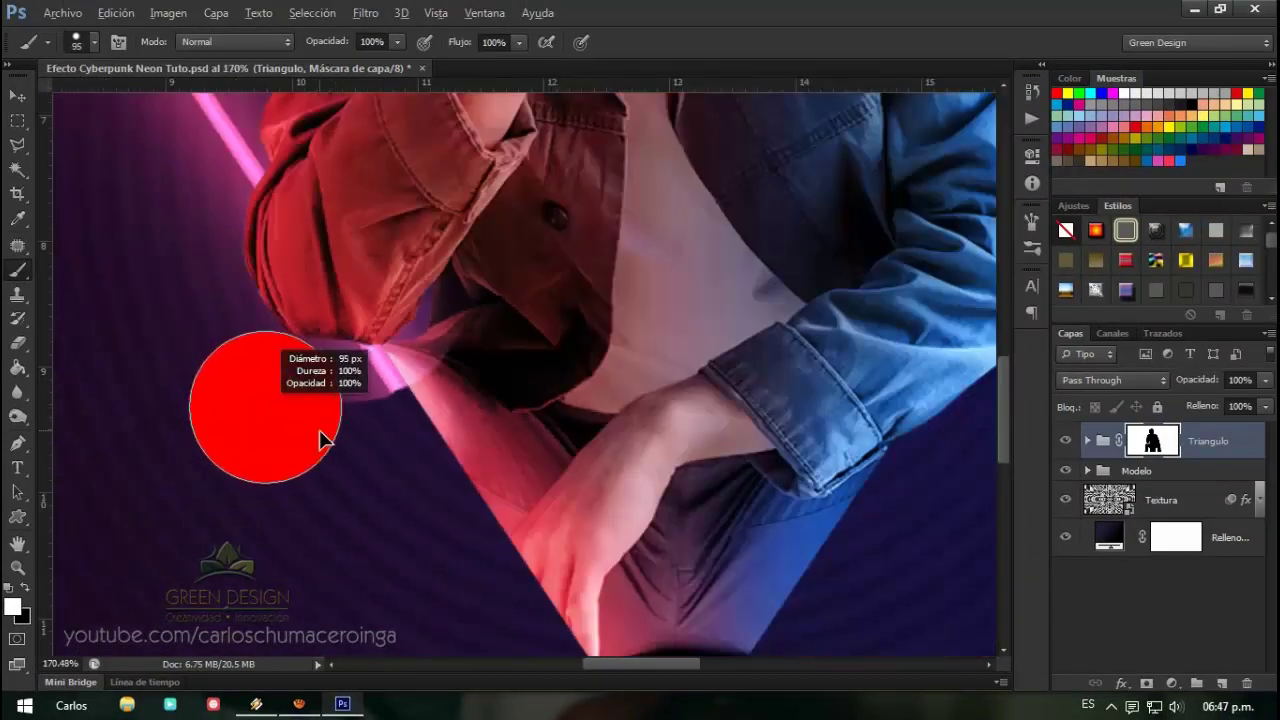
mouse_move(323, 437)
mouse_down()
mouse_move(243, 523)
mouse_move(513, 289)
mouse_up()
scroll(513, 289, down, 2)
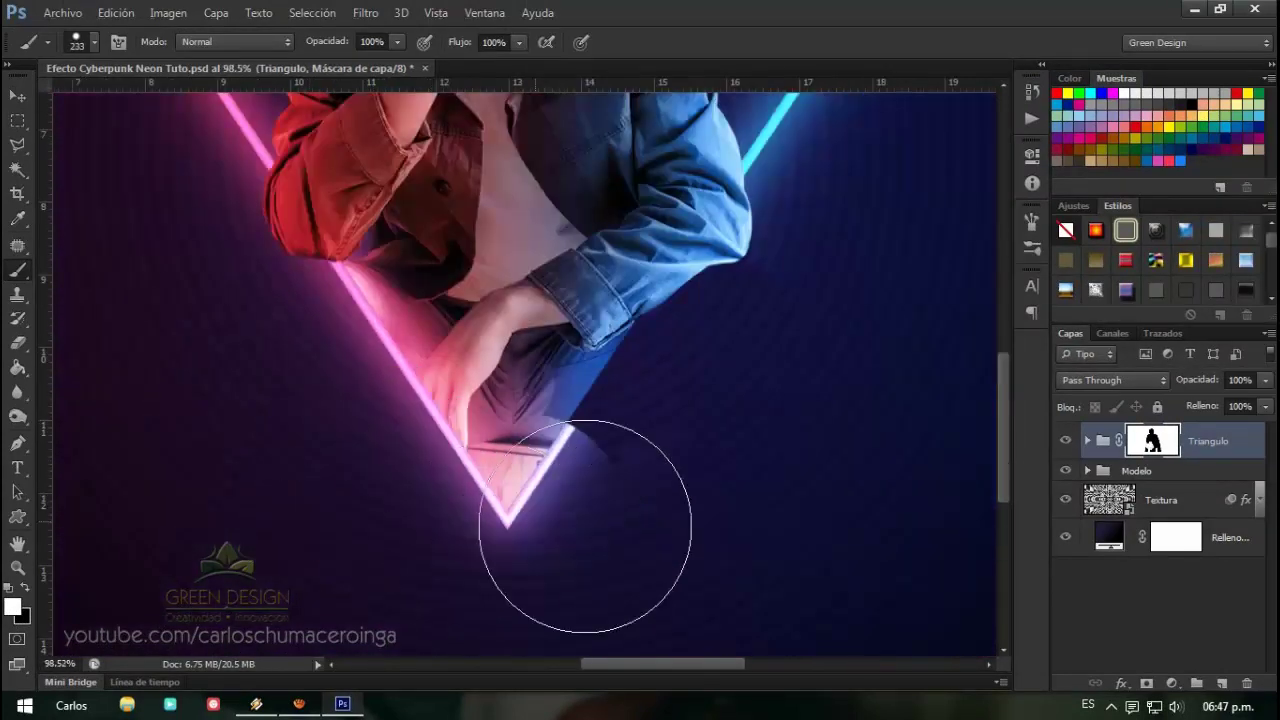
mouse_move(586, 523)
mouse_down()
mouse_move(560, 469)
mouse_move(623, 337)
mouse_up()
scroll(623, 337, up, 3)
drag(583, 486, 651, 429)
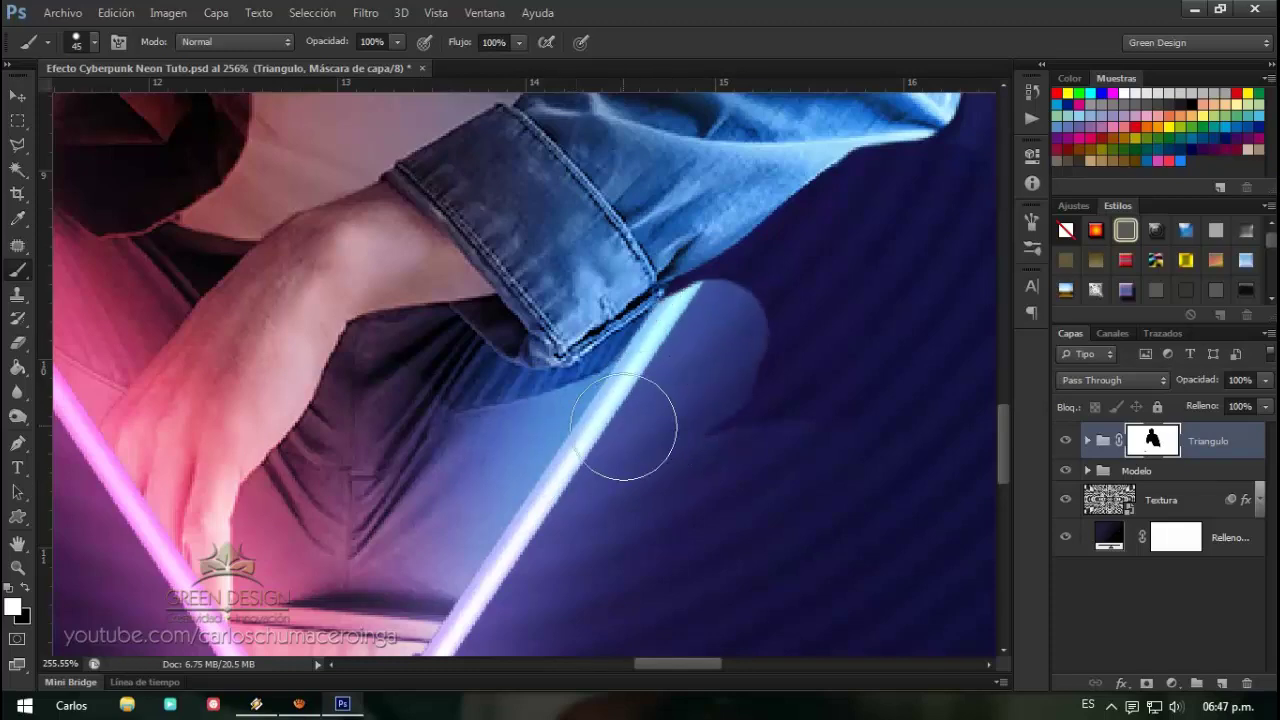
scroll(651, 429, up, 3)
drag(634, 300, 713, 270)
scroll(629, 357, down, 2)
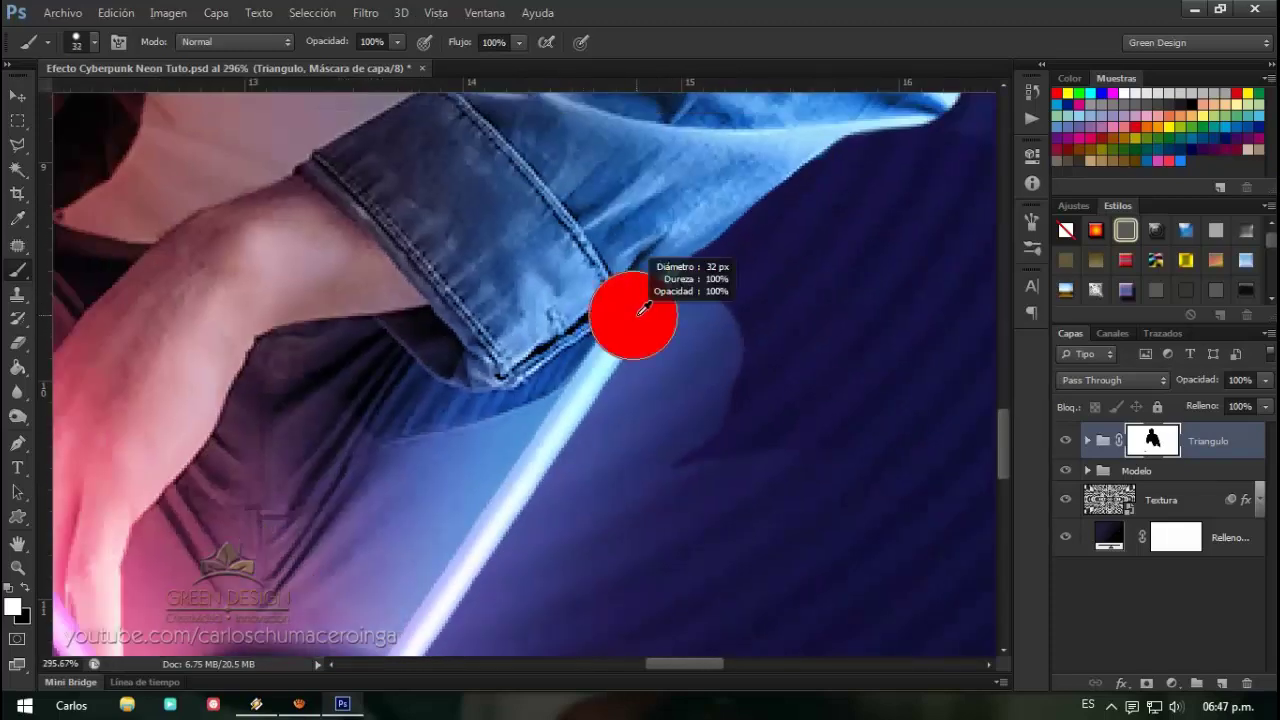
scroll(543, 286, down, 1)
scroll(609, 380, down, 2)
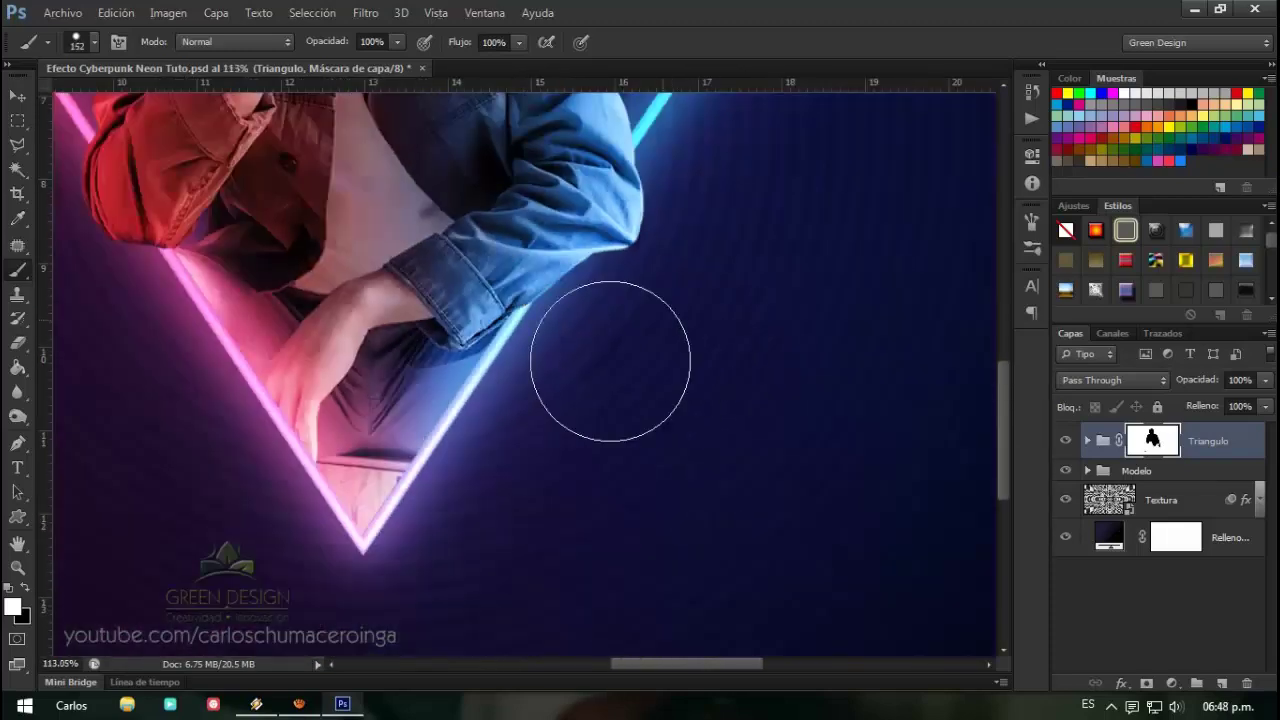
scroll(607, 275, up, 2)
Switch to a smaller 0%-hardness brush and touch up the mask around the blue sleeve
right_click(619, 302)
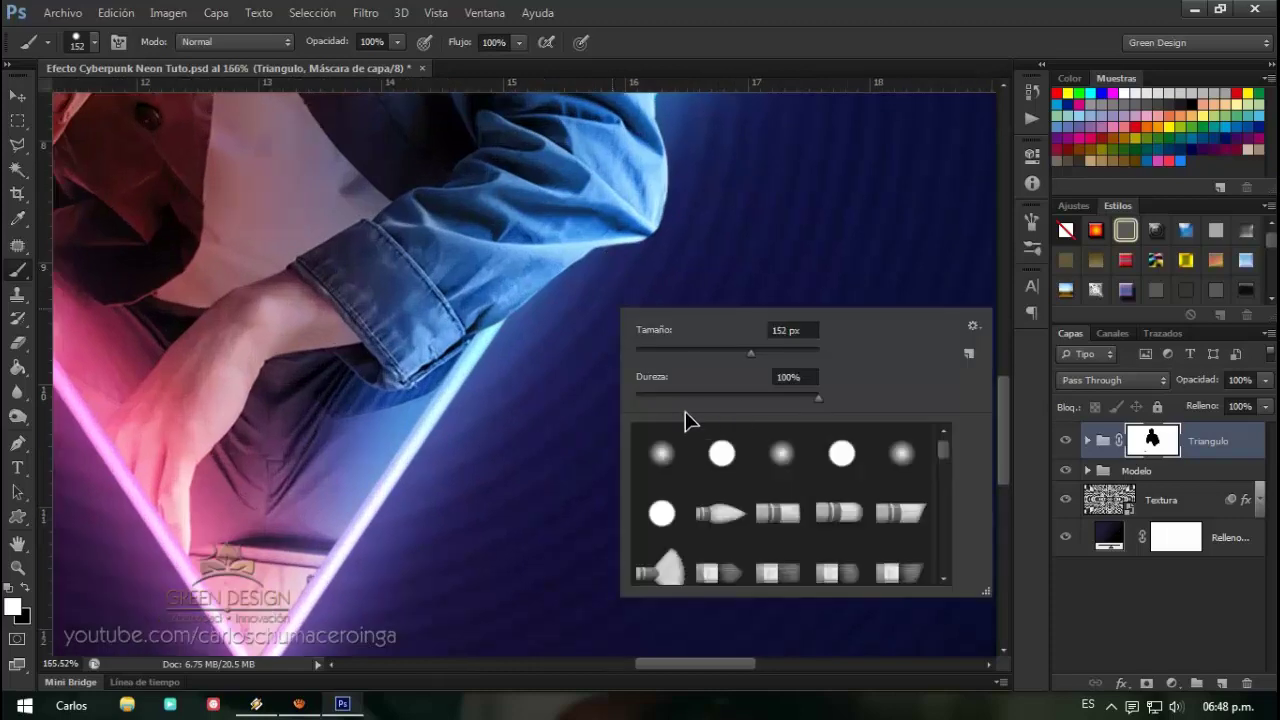
drag(662, 400, 604, 400)
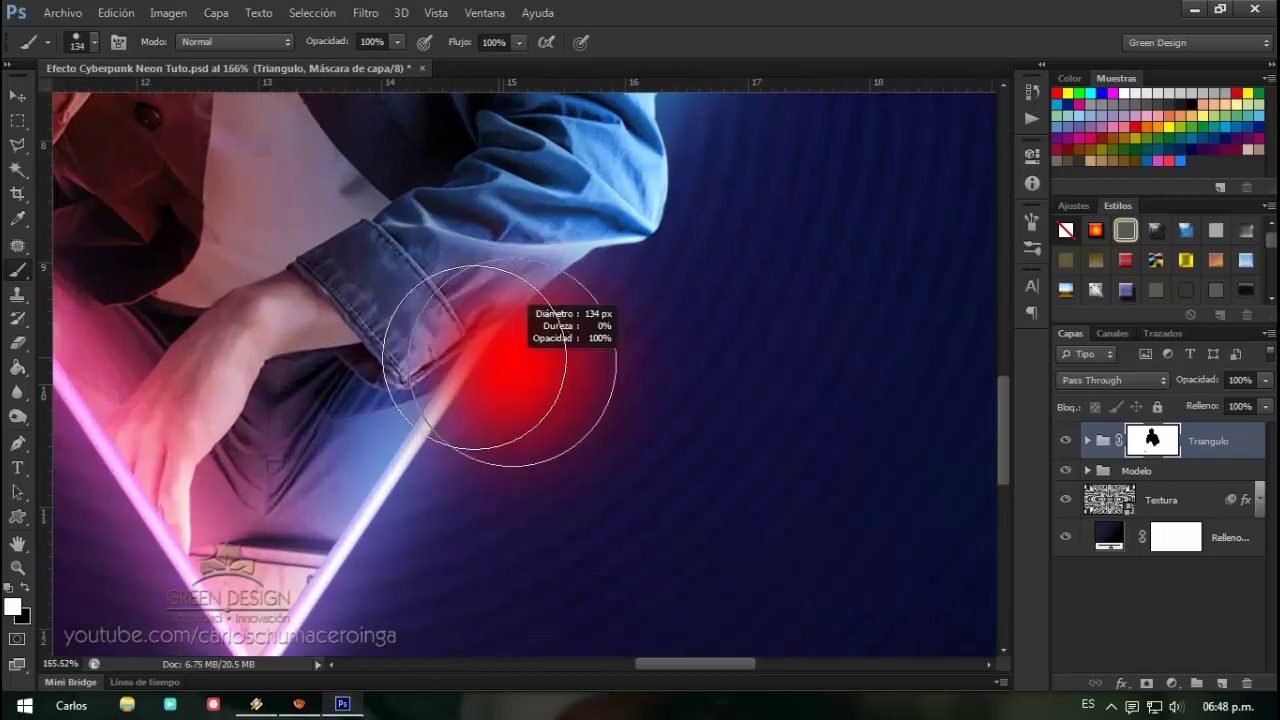
drag(464, 357, 429, 296)
scroll(429, 296, up, 2)
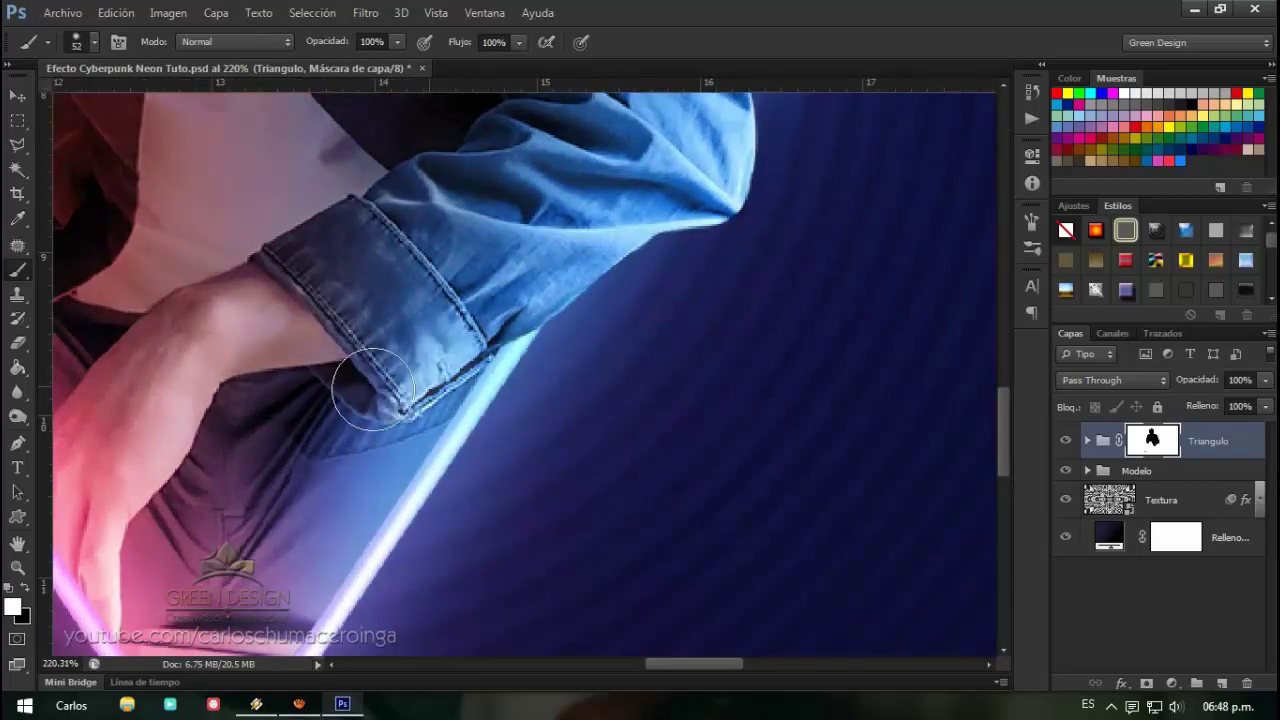
scroll(264, 408, down, 1)
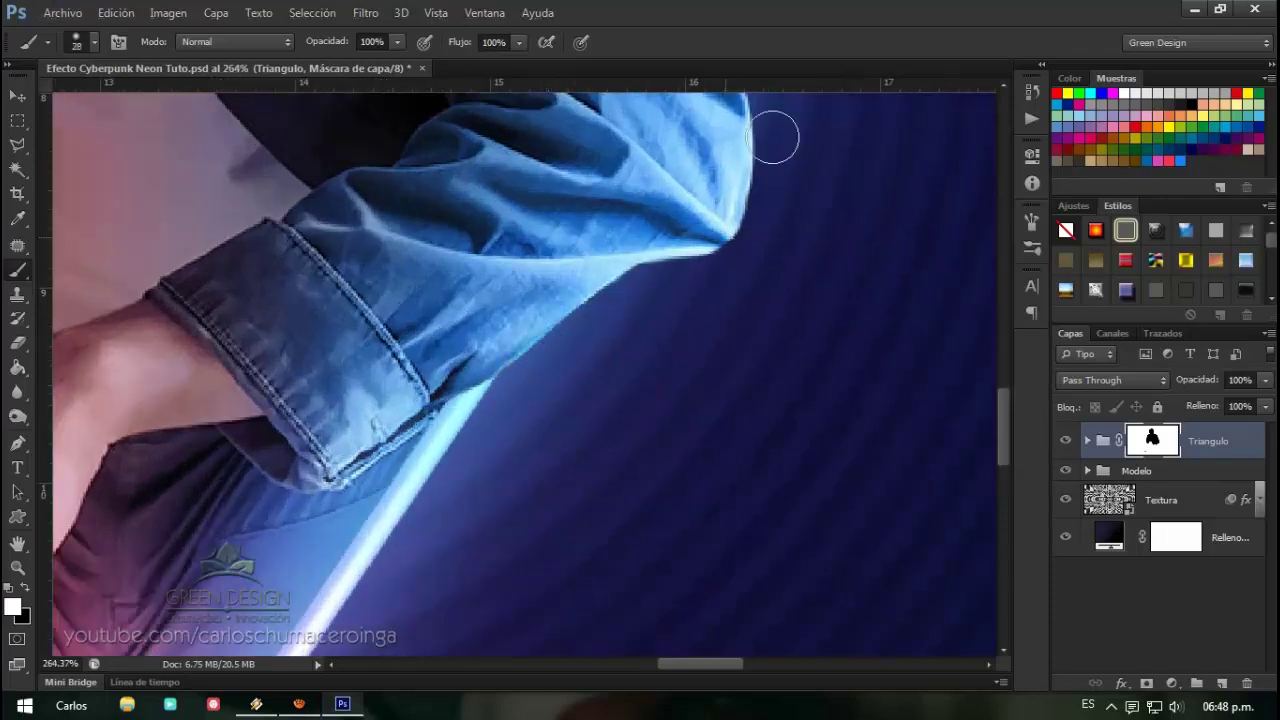
drag(700, 318, 716, 318)
drag(157, 277, 271, 391)
scroll(463, 265, down, 5)
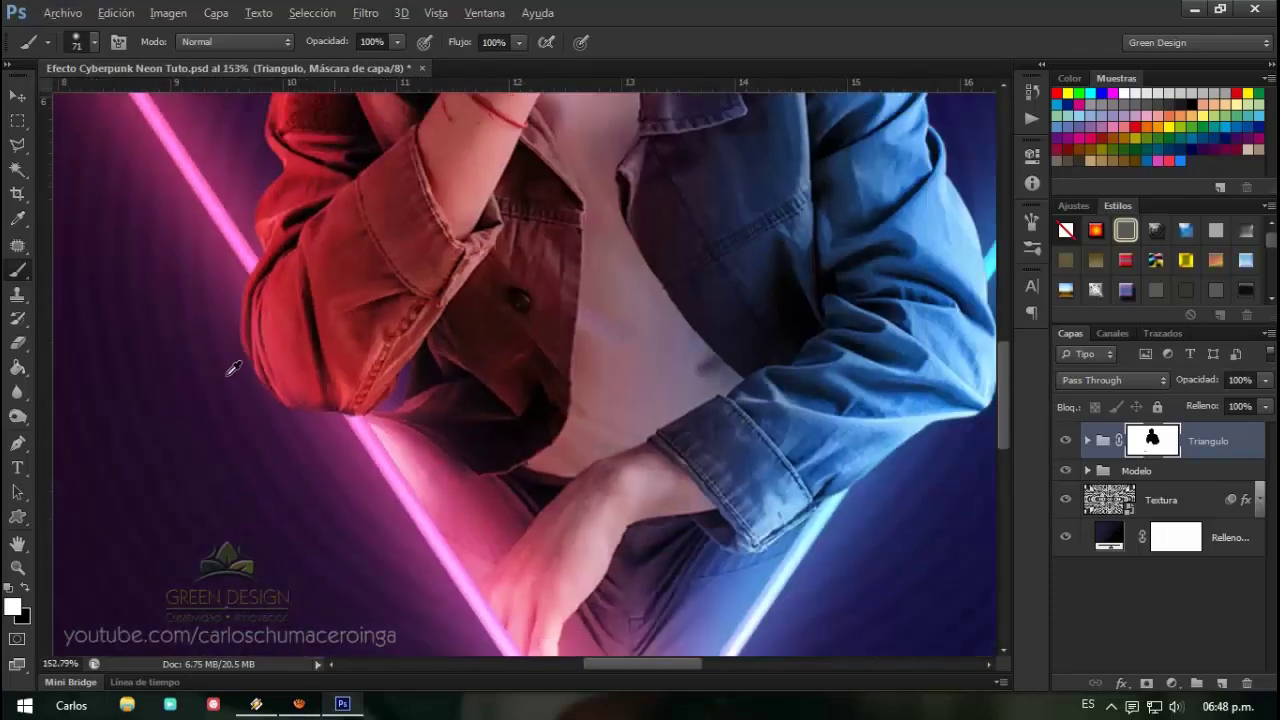
scroll(470, 255, up, 1)
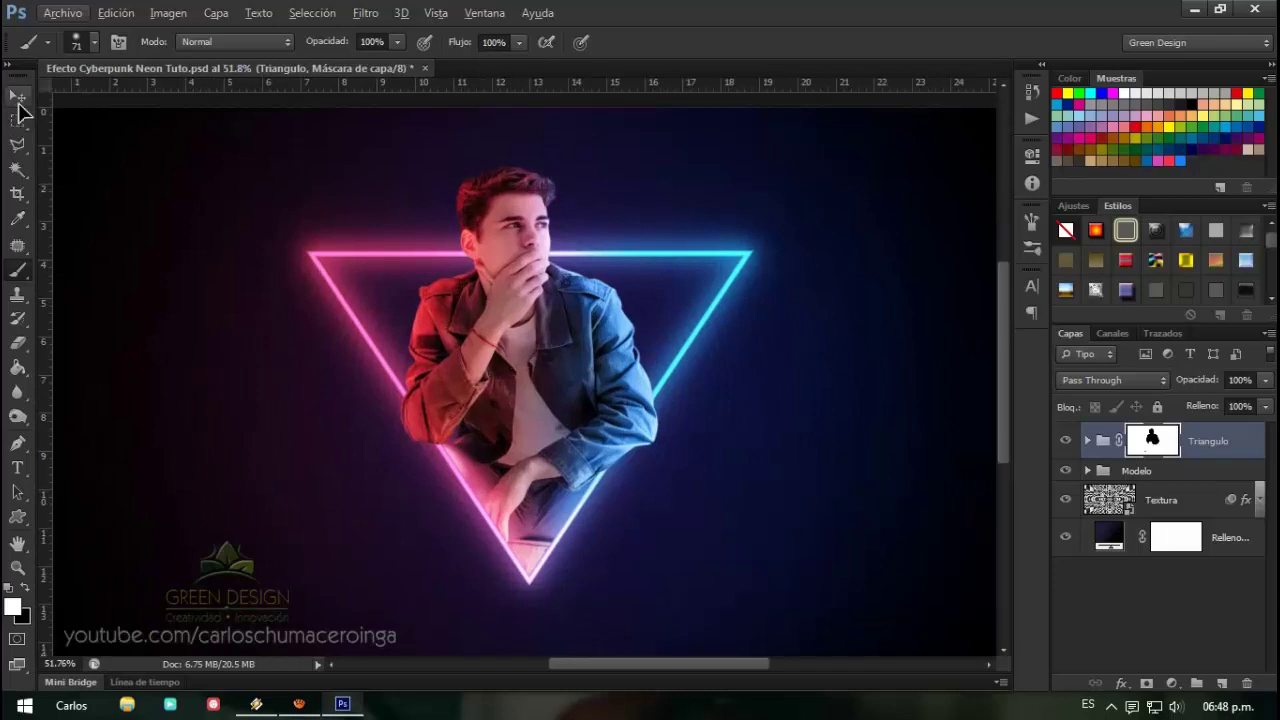
click(18, 98)
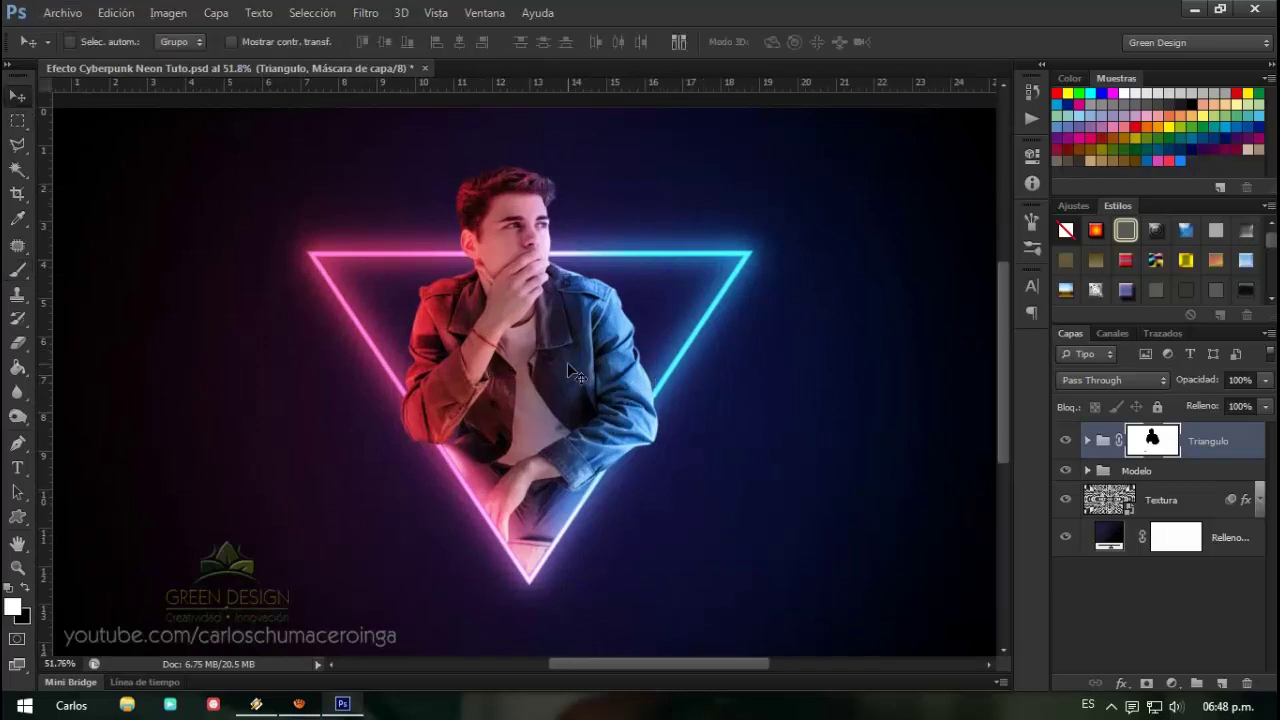
scroll(567, 366, down, 1)
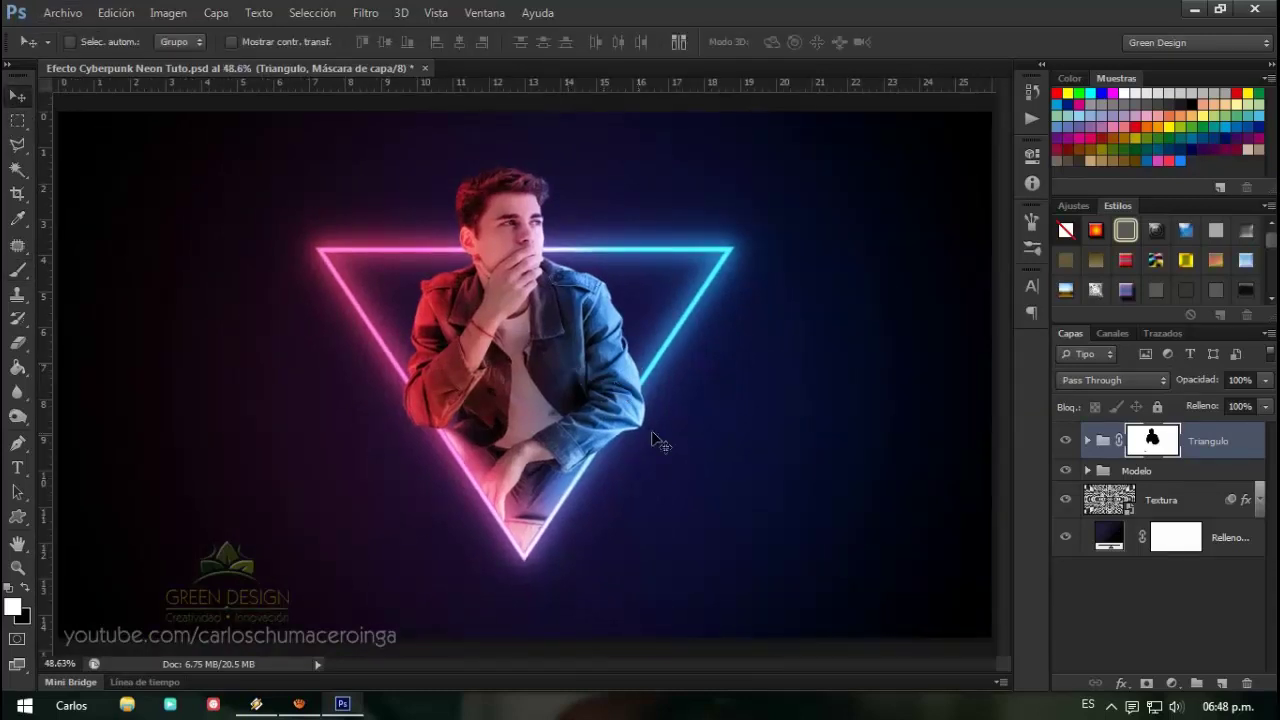